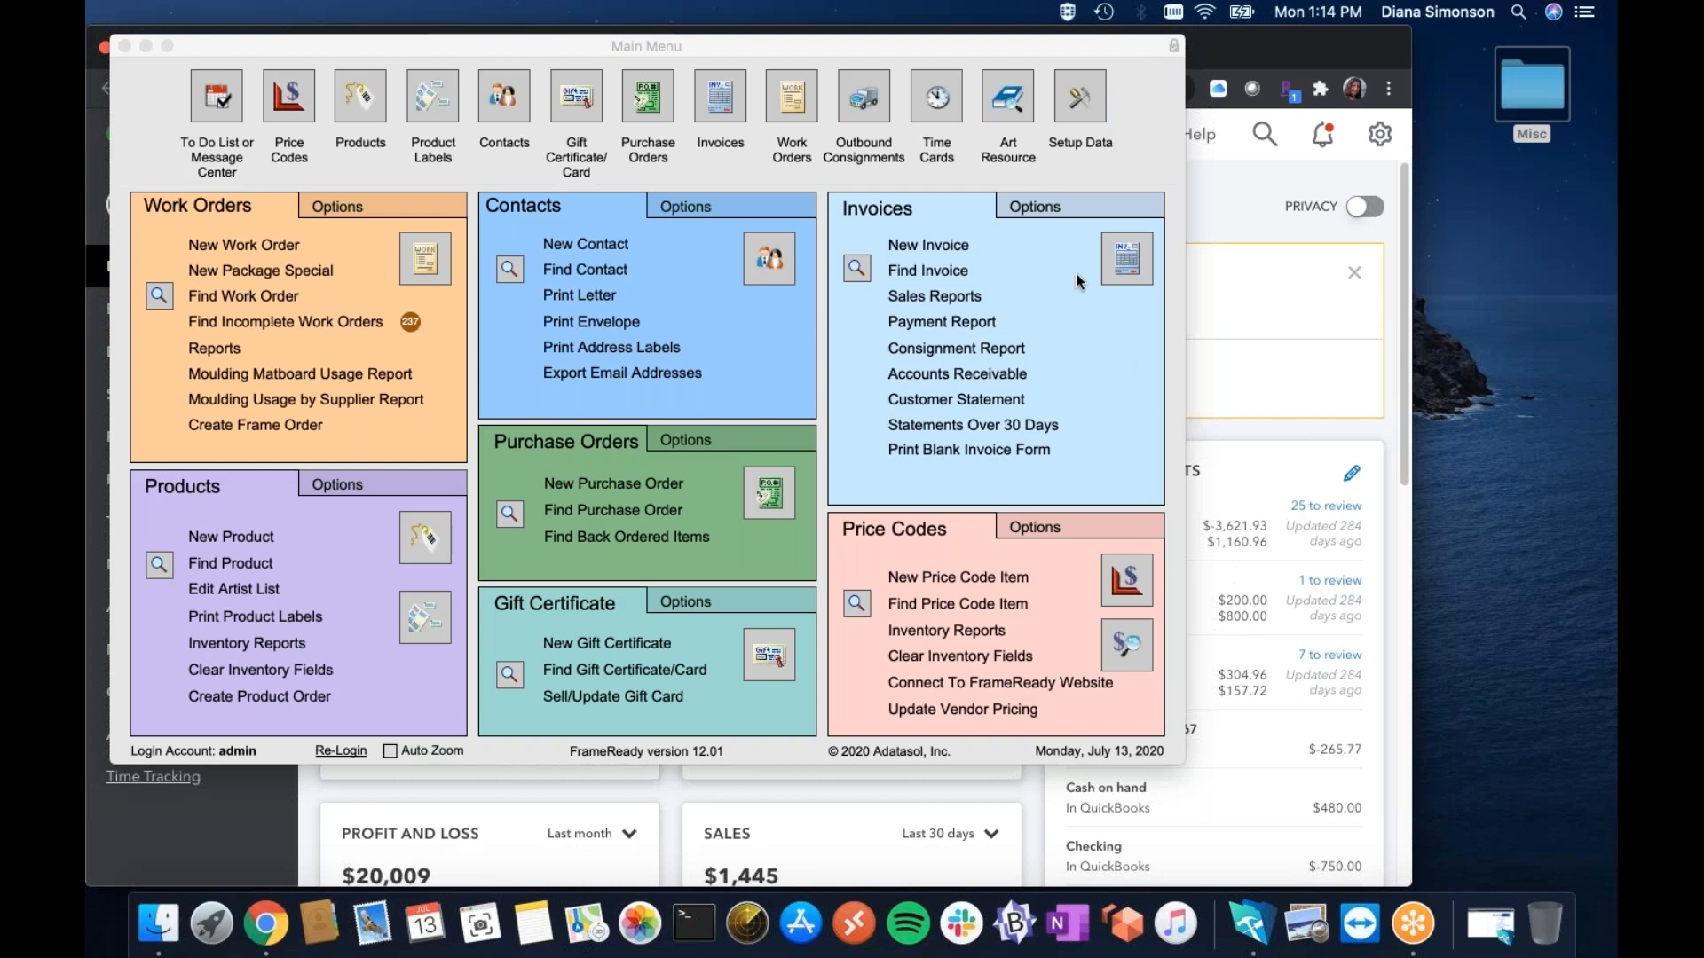
Open FrameReady's Setup Data on the Fiscal tab, then bring up the QuickBooks Online dashboard.
click(1084, 96)
click(1084, 96)
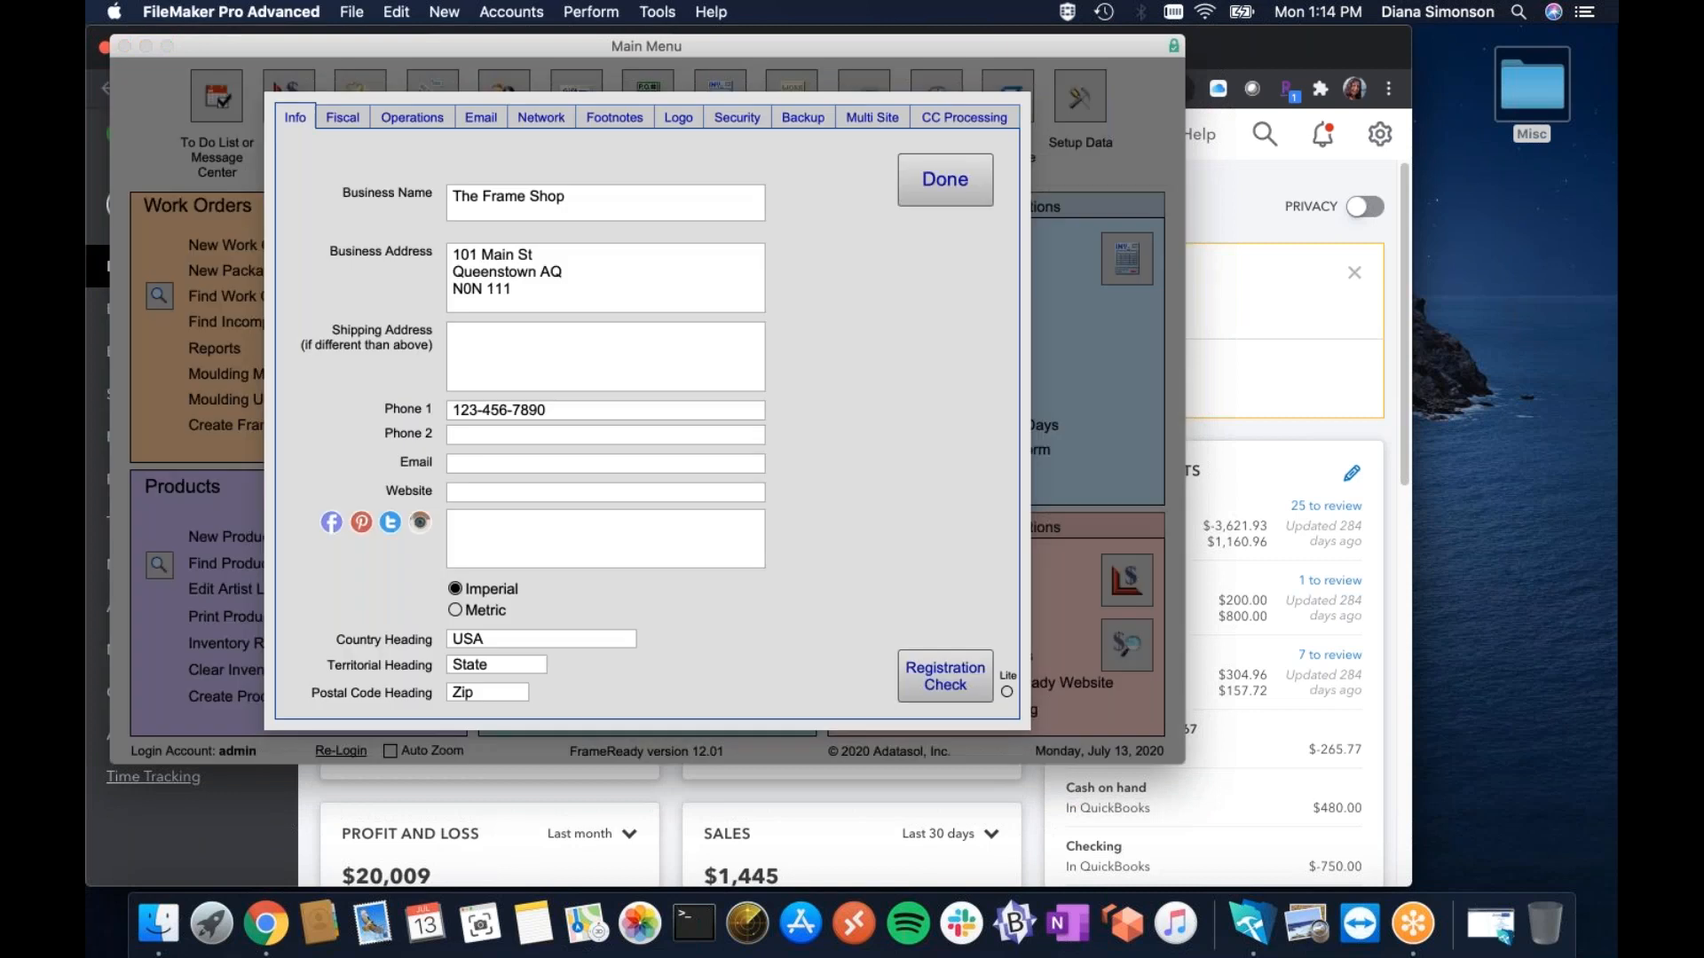
click(336, 120)
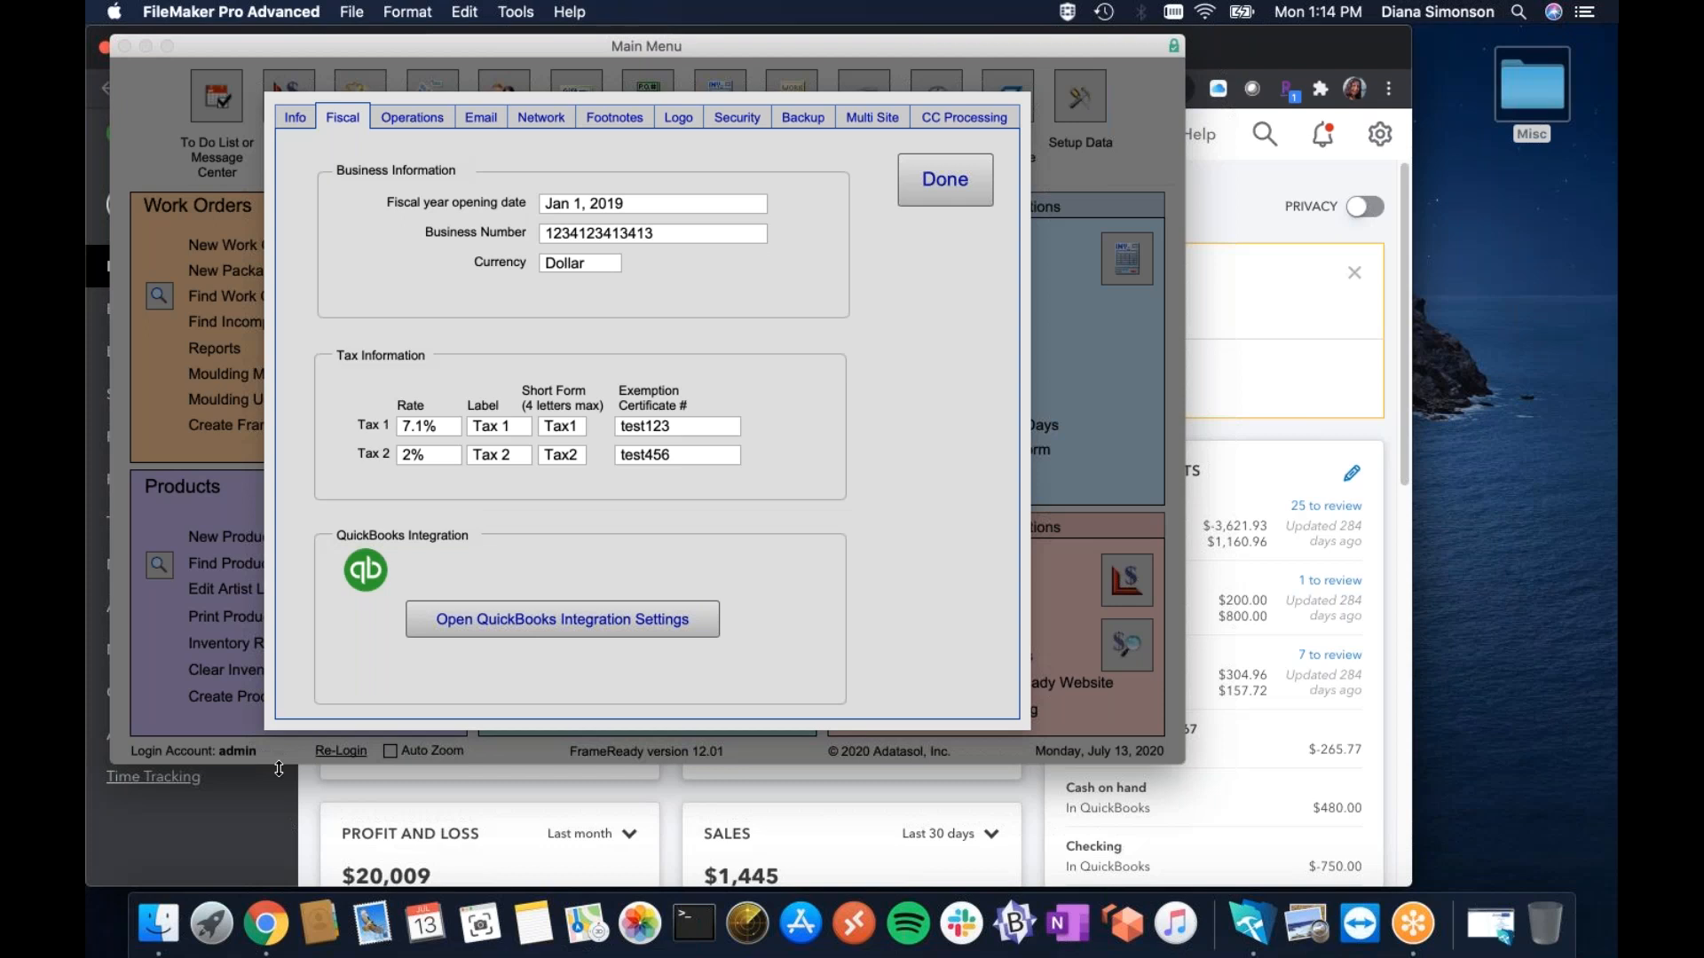
click(294, 792)
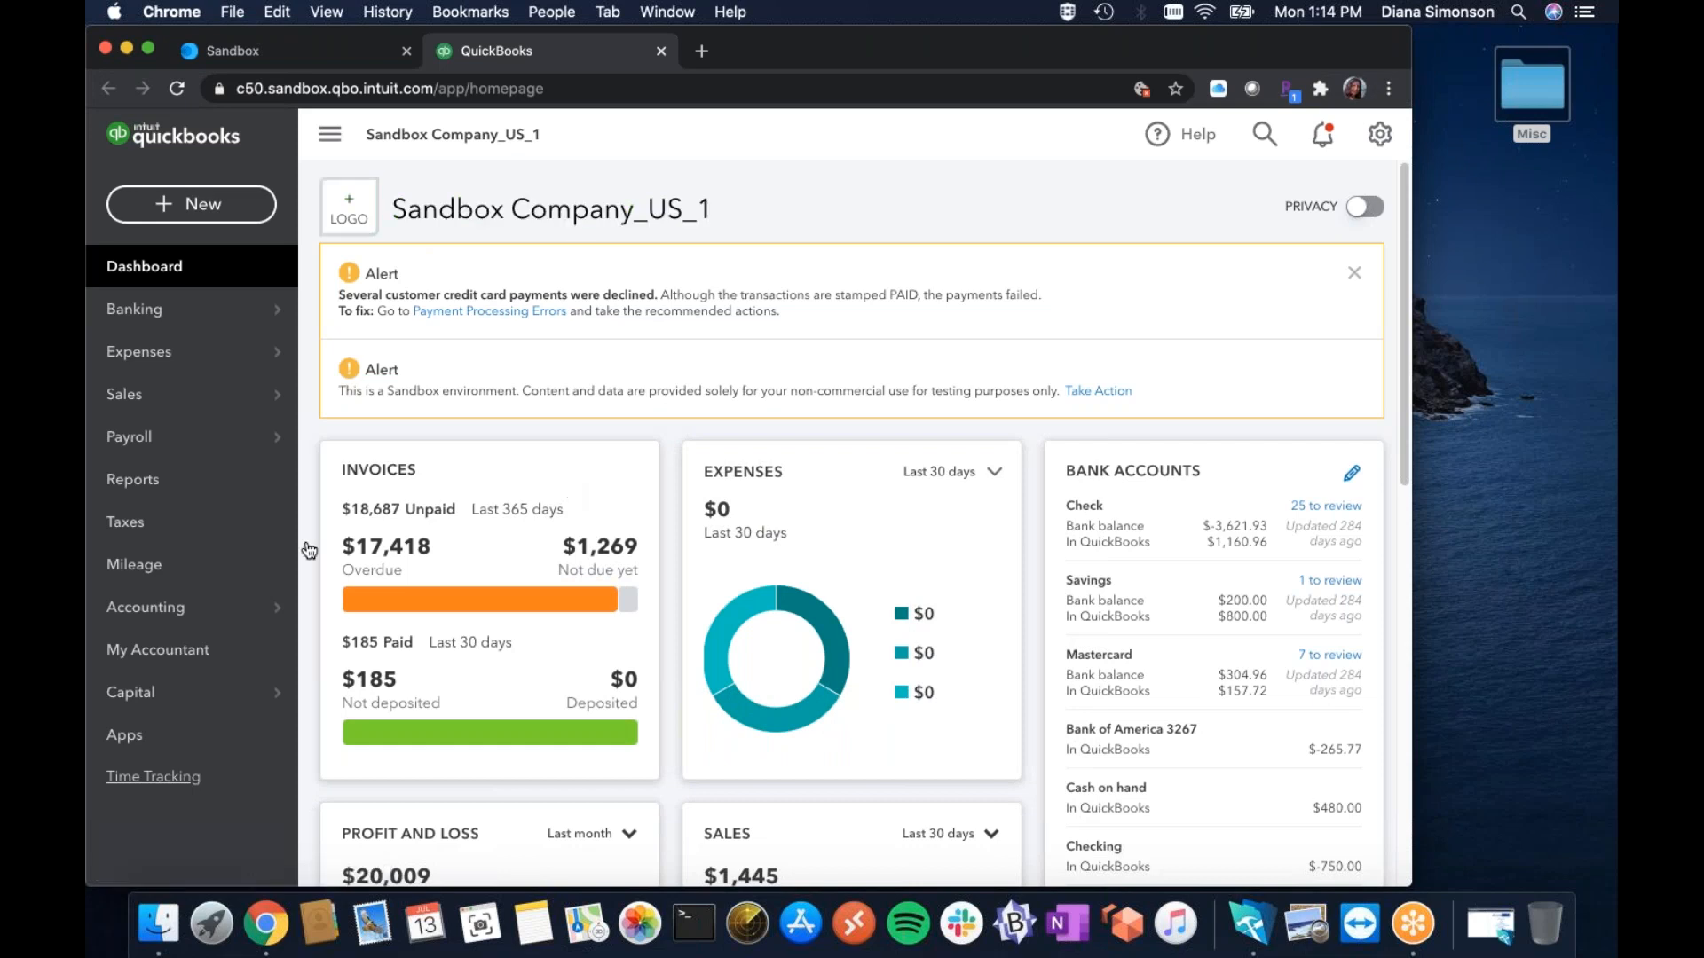
Check California's sales tax due on QBO's Taxes page, then return to FrameReady's Fiscal setup.
click(133, 525)
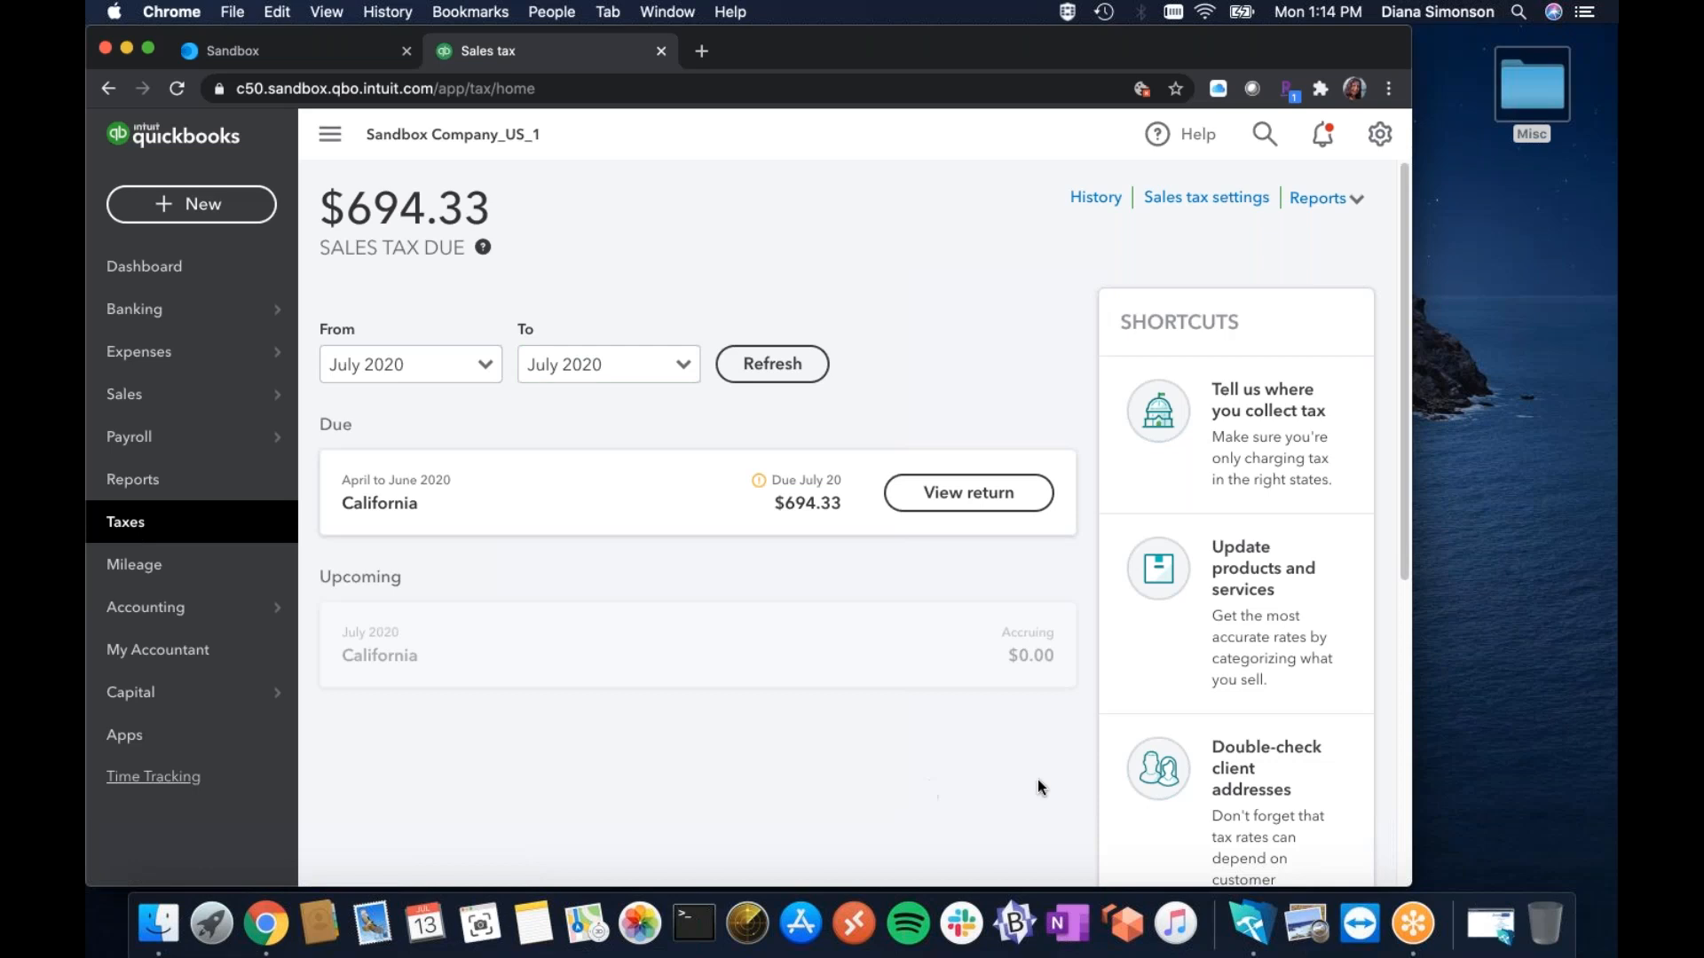
click(1255, 931)
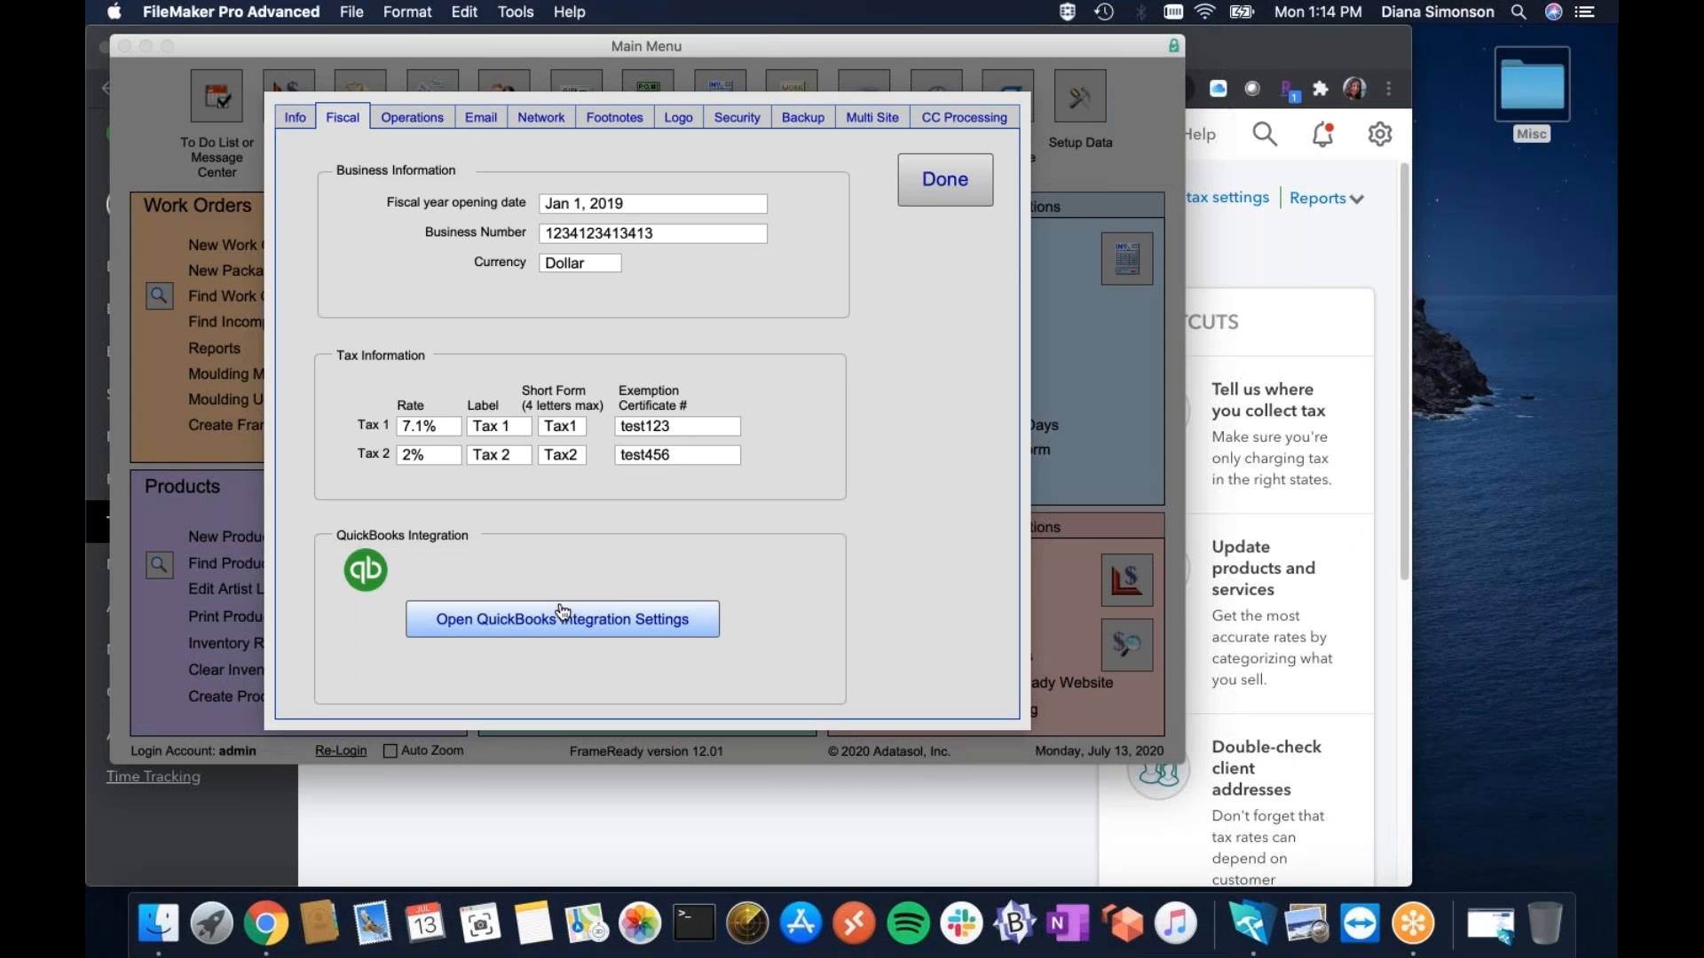
Return to QBO's Sales tax page ($694.33 due for California) and open Accounting > Chart of Accounts.
click(596, 803)
mouse_move(208, 612)
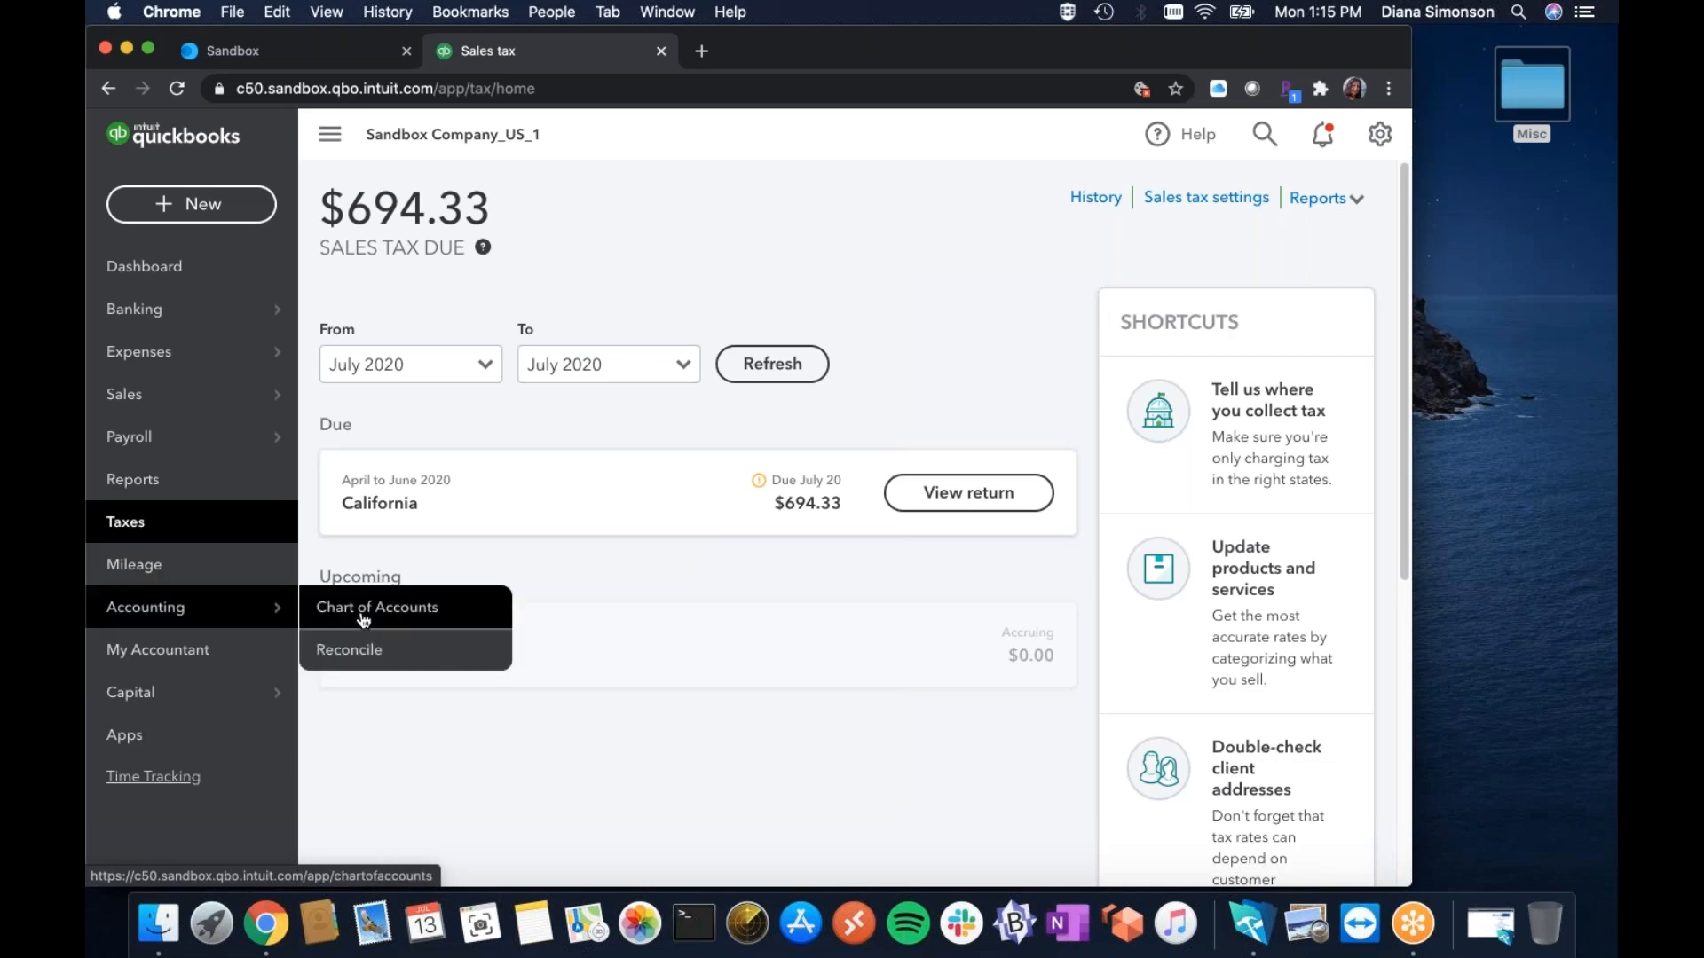
click(362, 614)
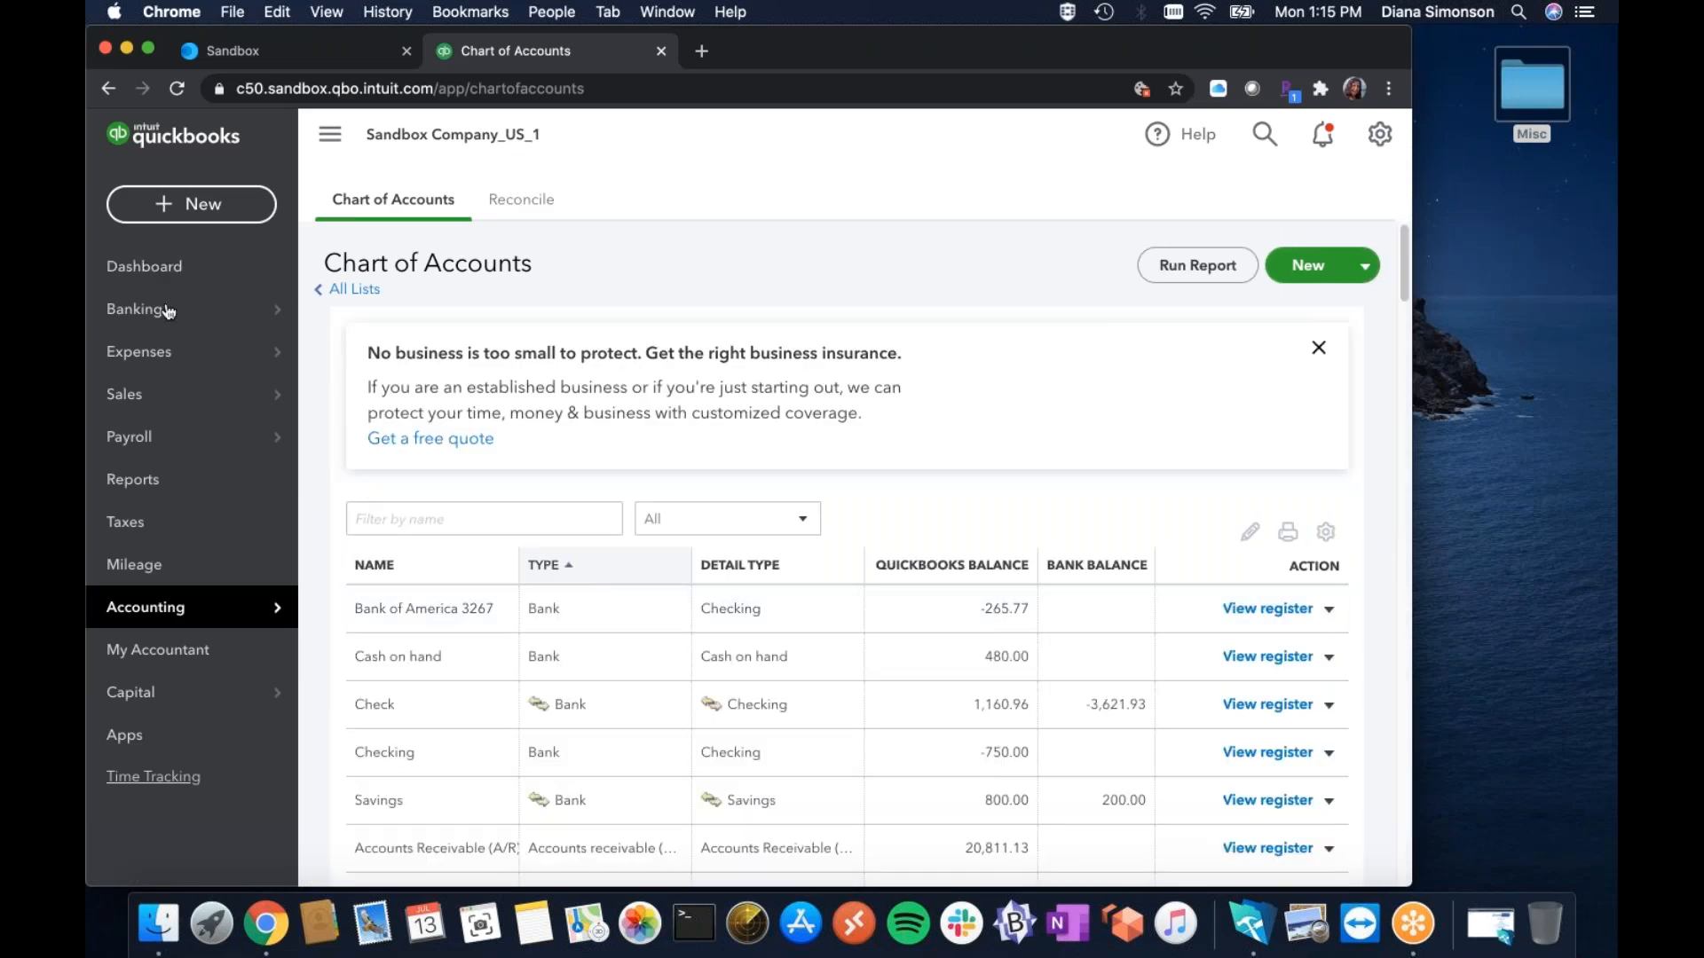
Scan the chart of accounts, open Products and Services via gear > All lists, then return to FrameReady.
mouse_move(167, 310)
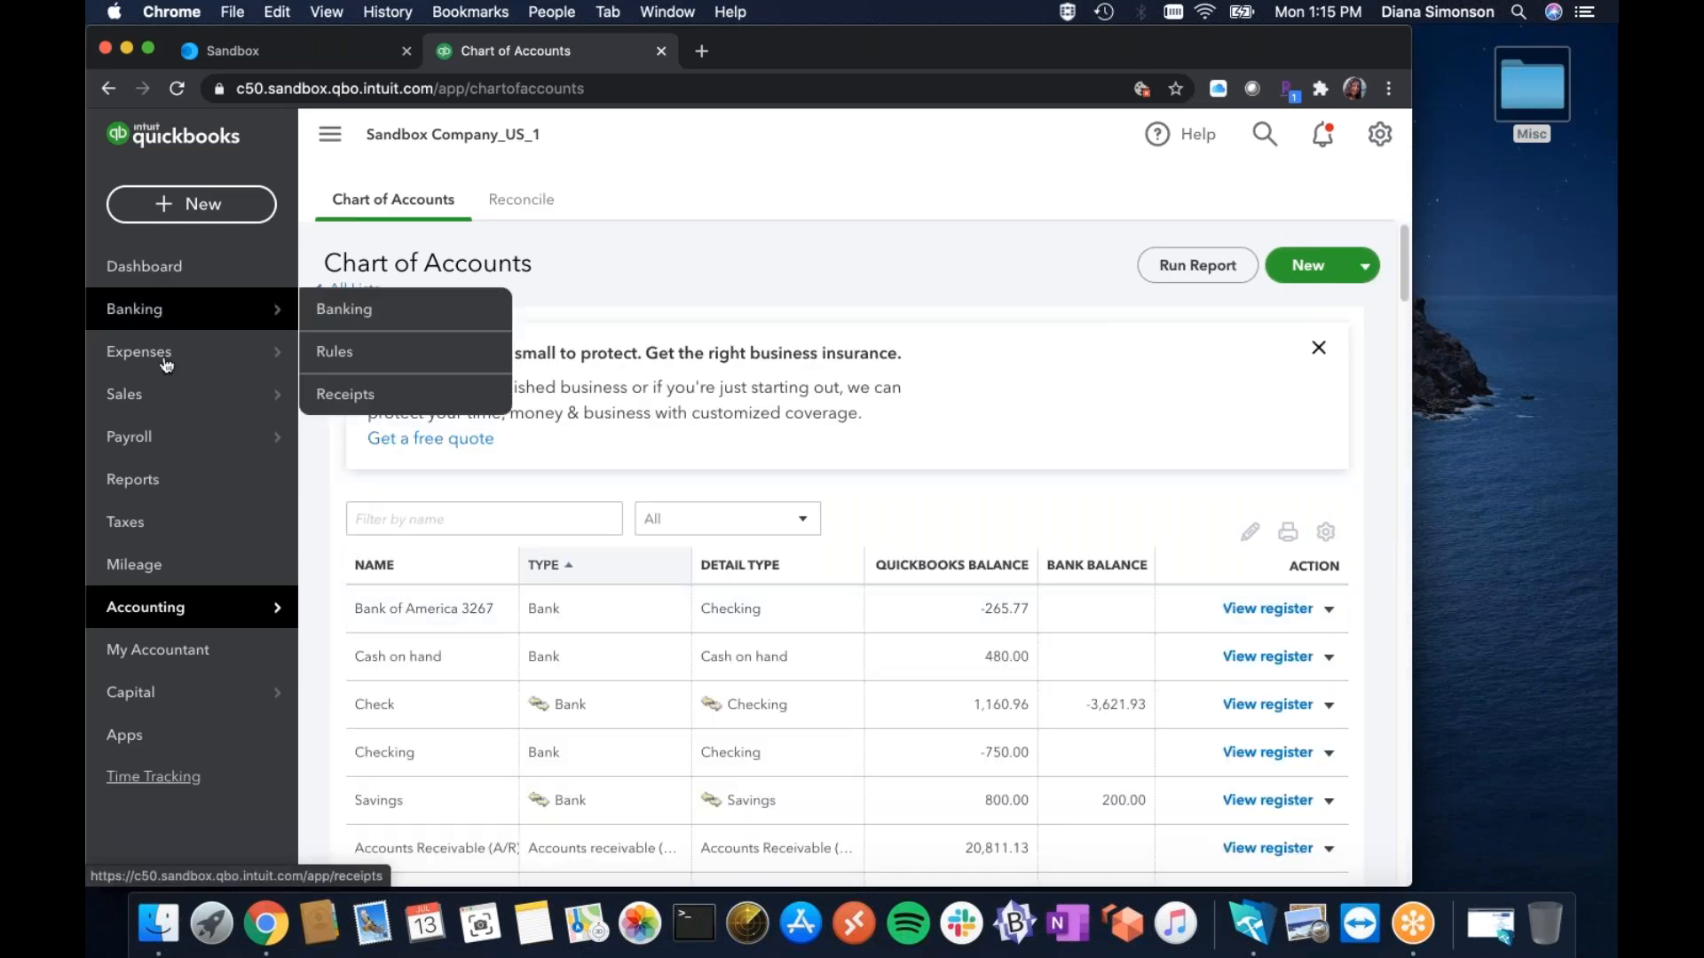
mouse_move(167, 363)
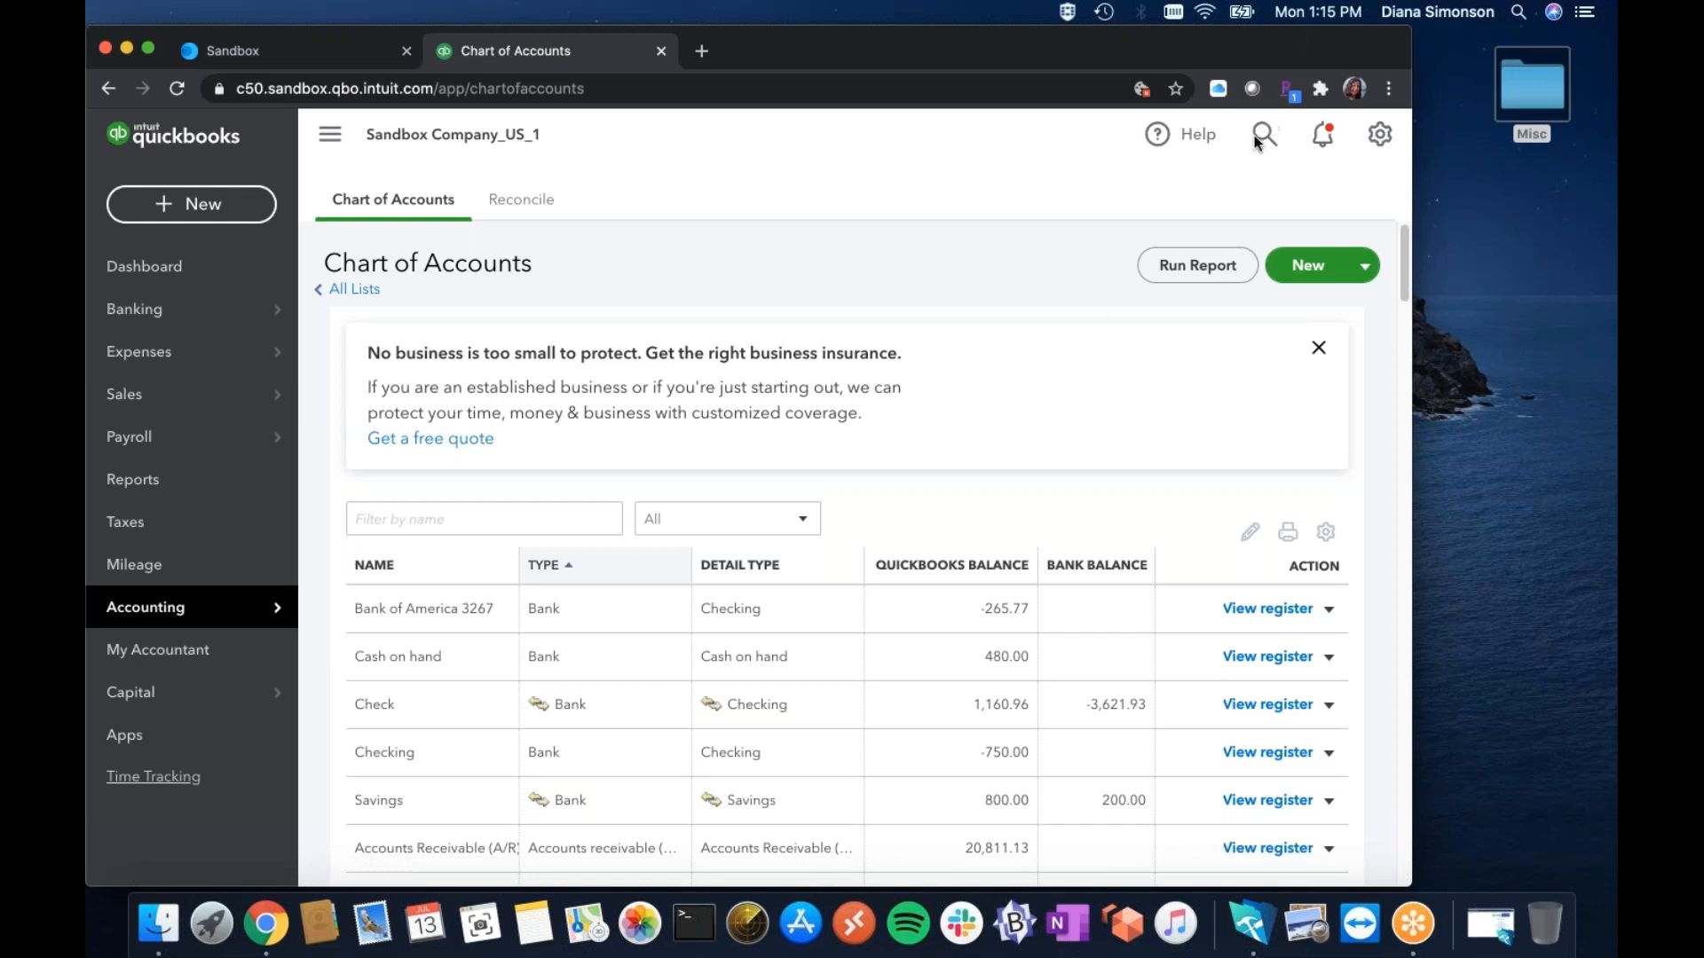
click(1378, 136)
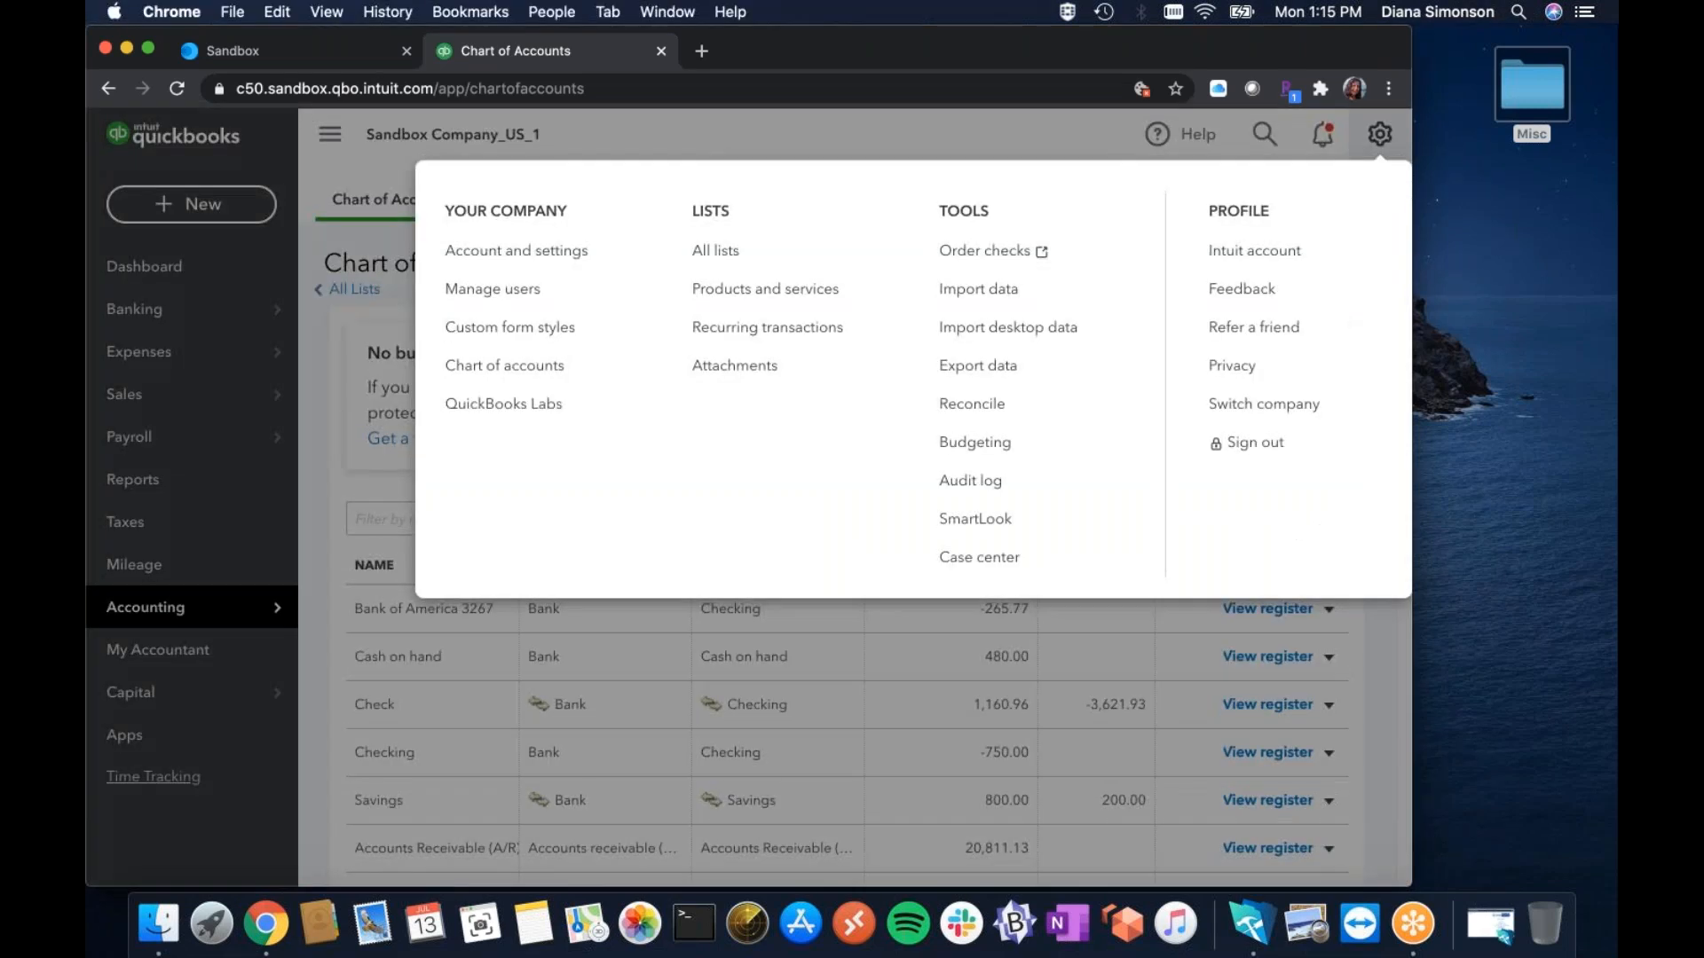
click(718, 255)
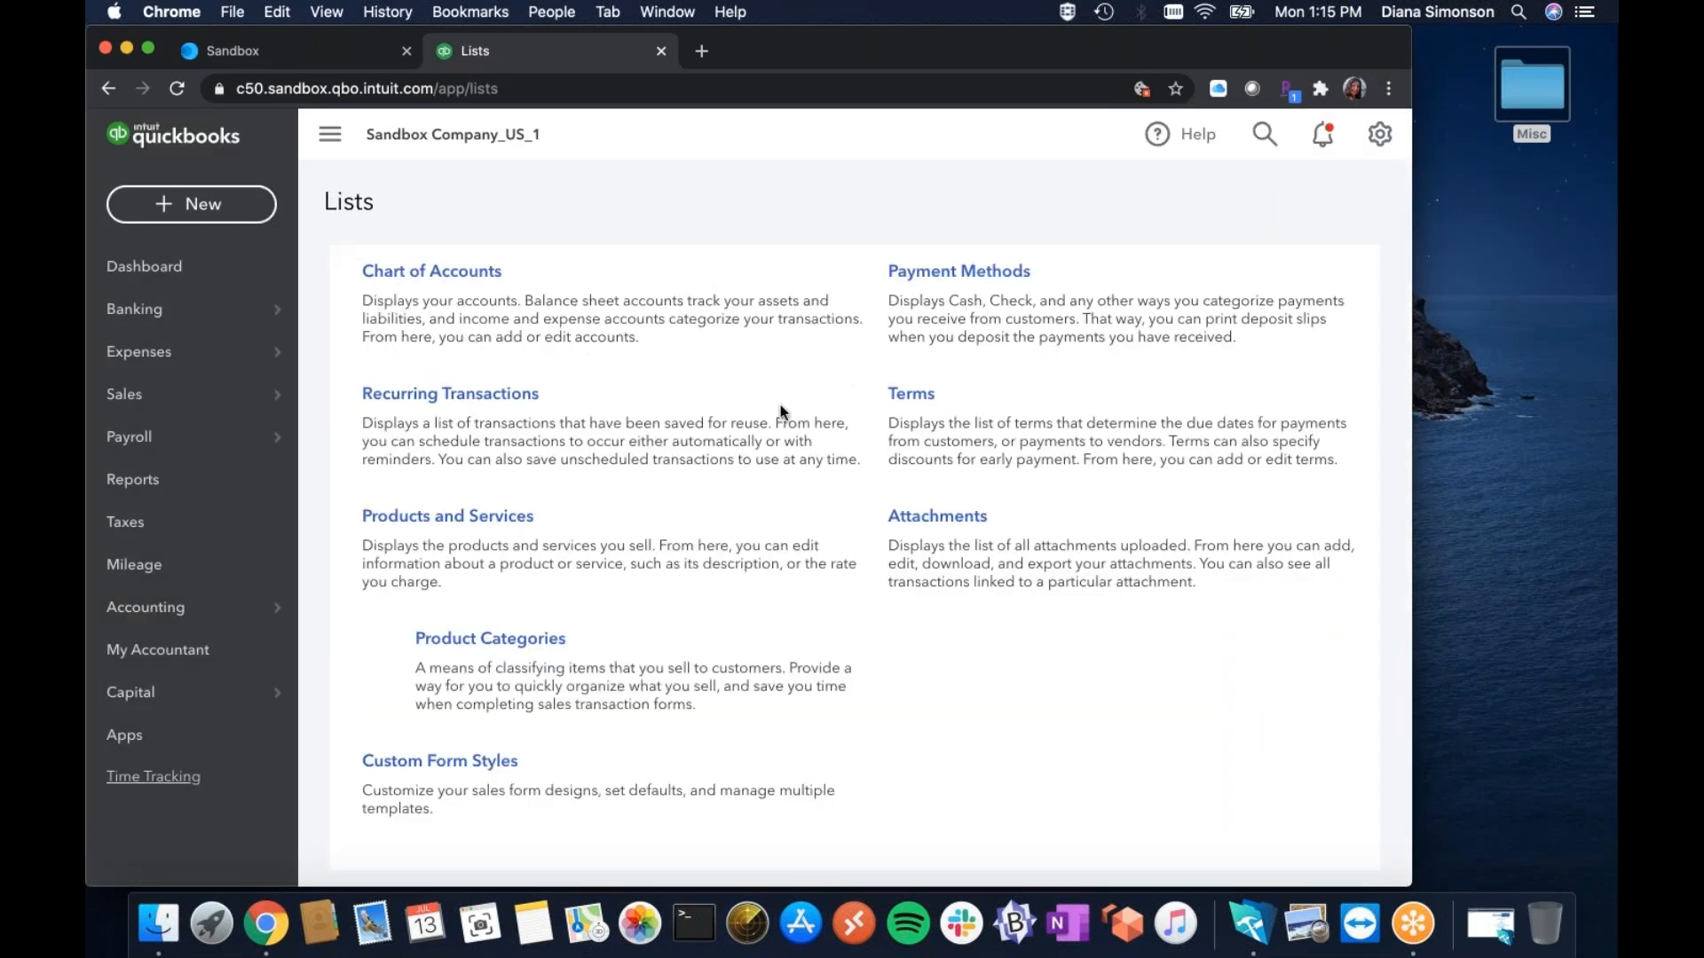
click(478, 518)
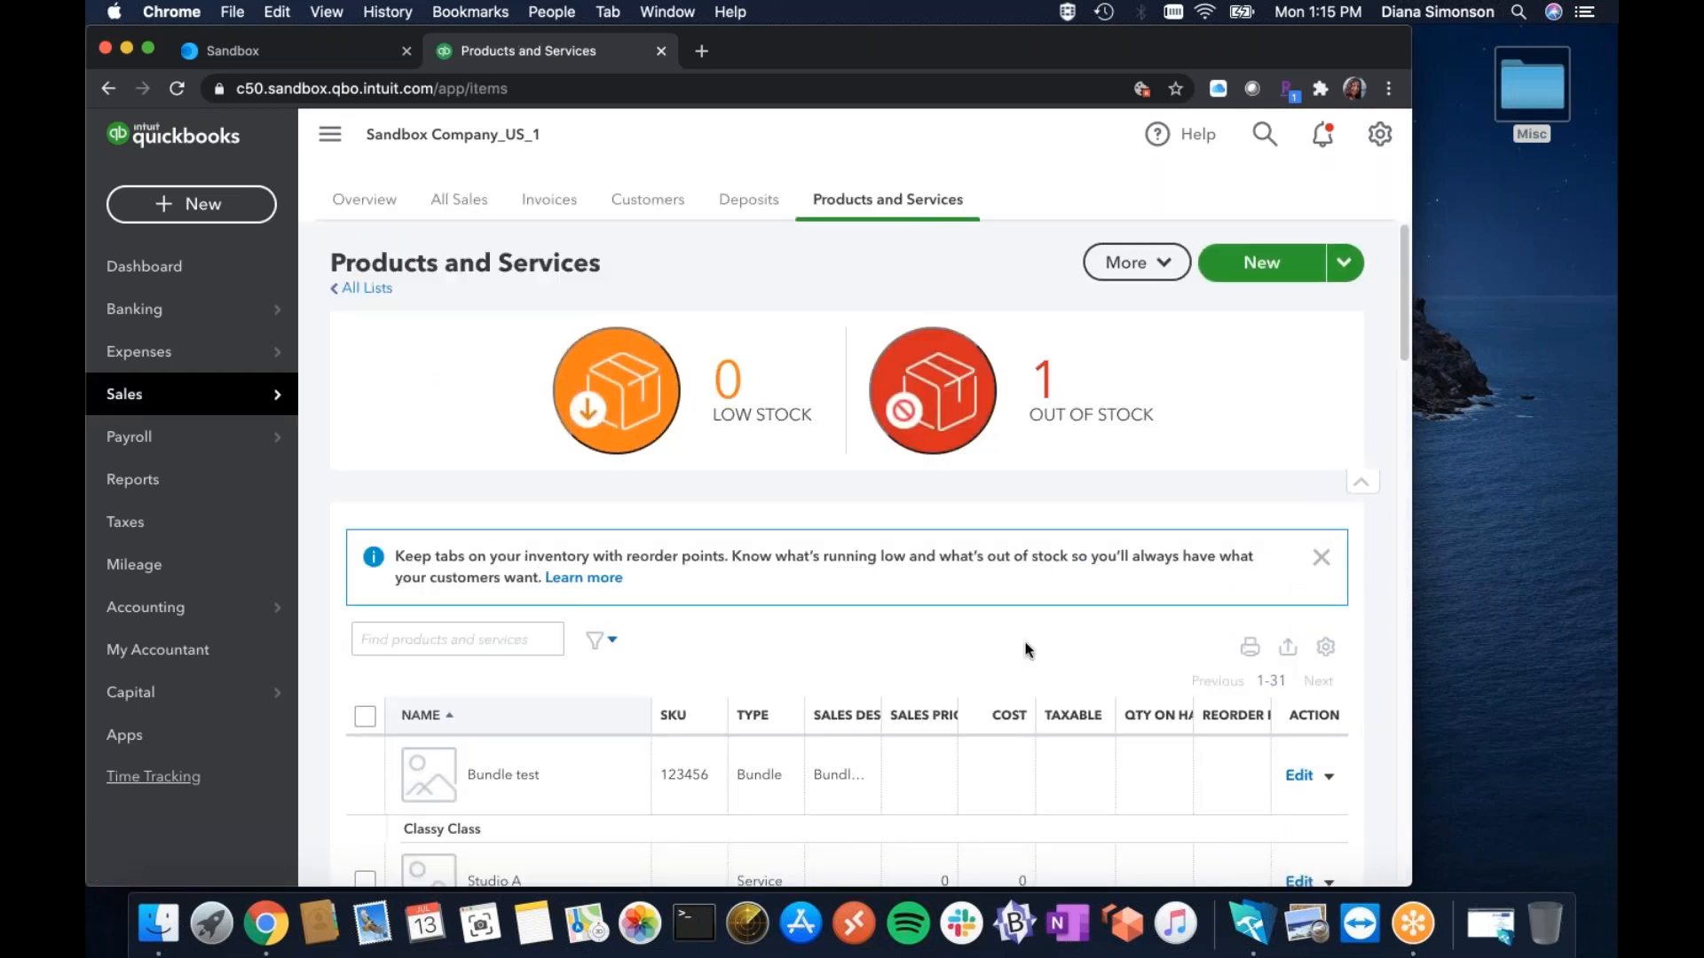
click(1254, 926)
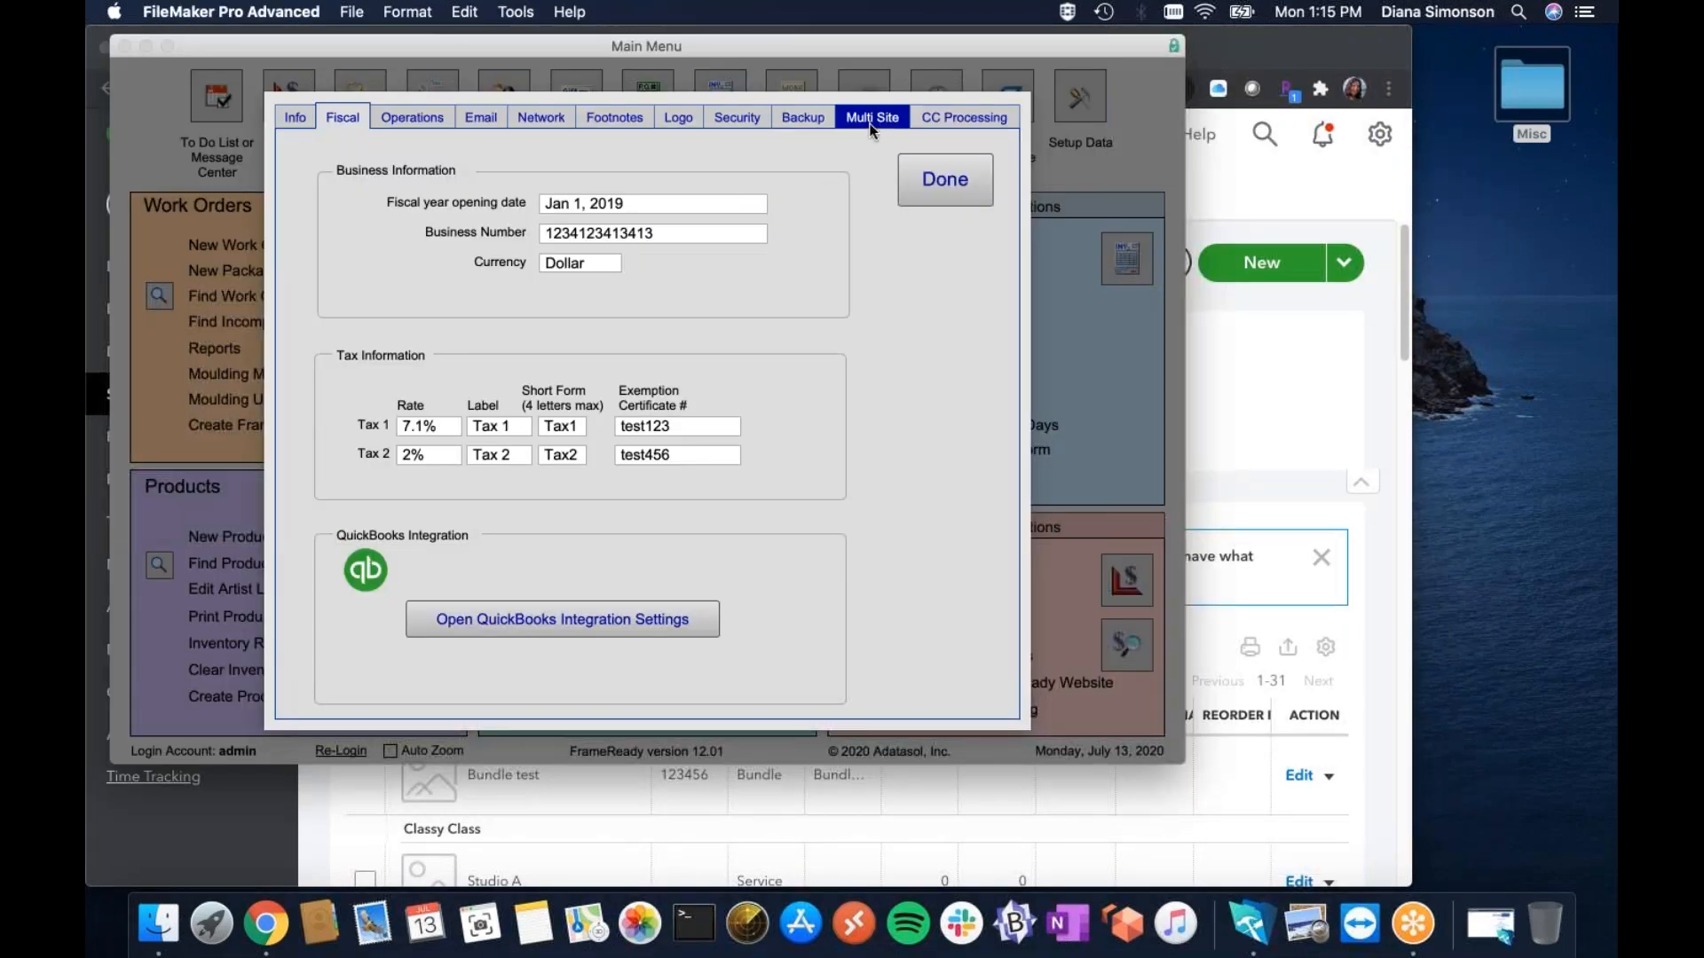
Open QuickBooks Integration Settings and switch the integration ON so the licence shows authorized.
click(572, 626)
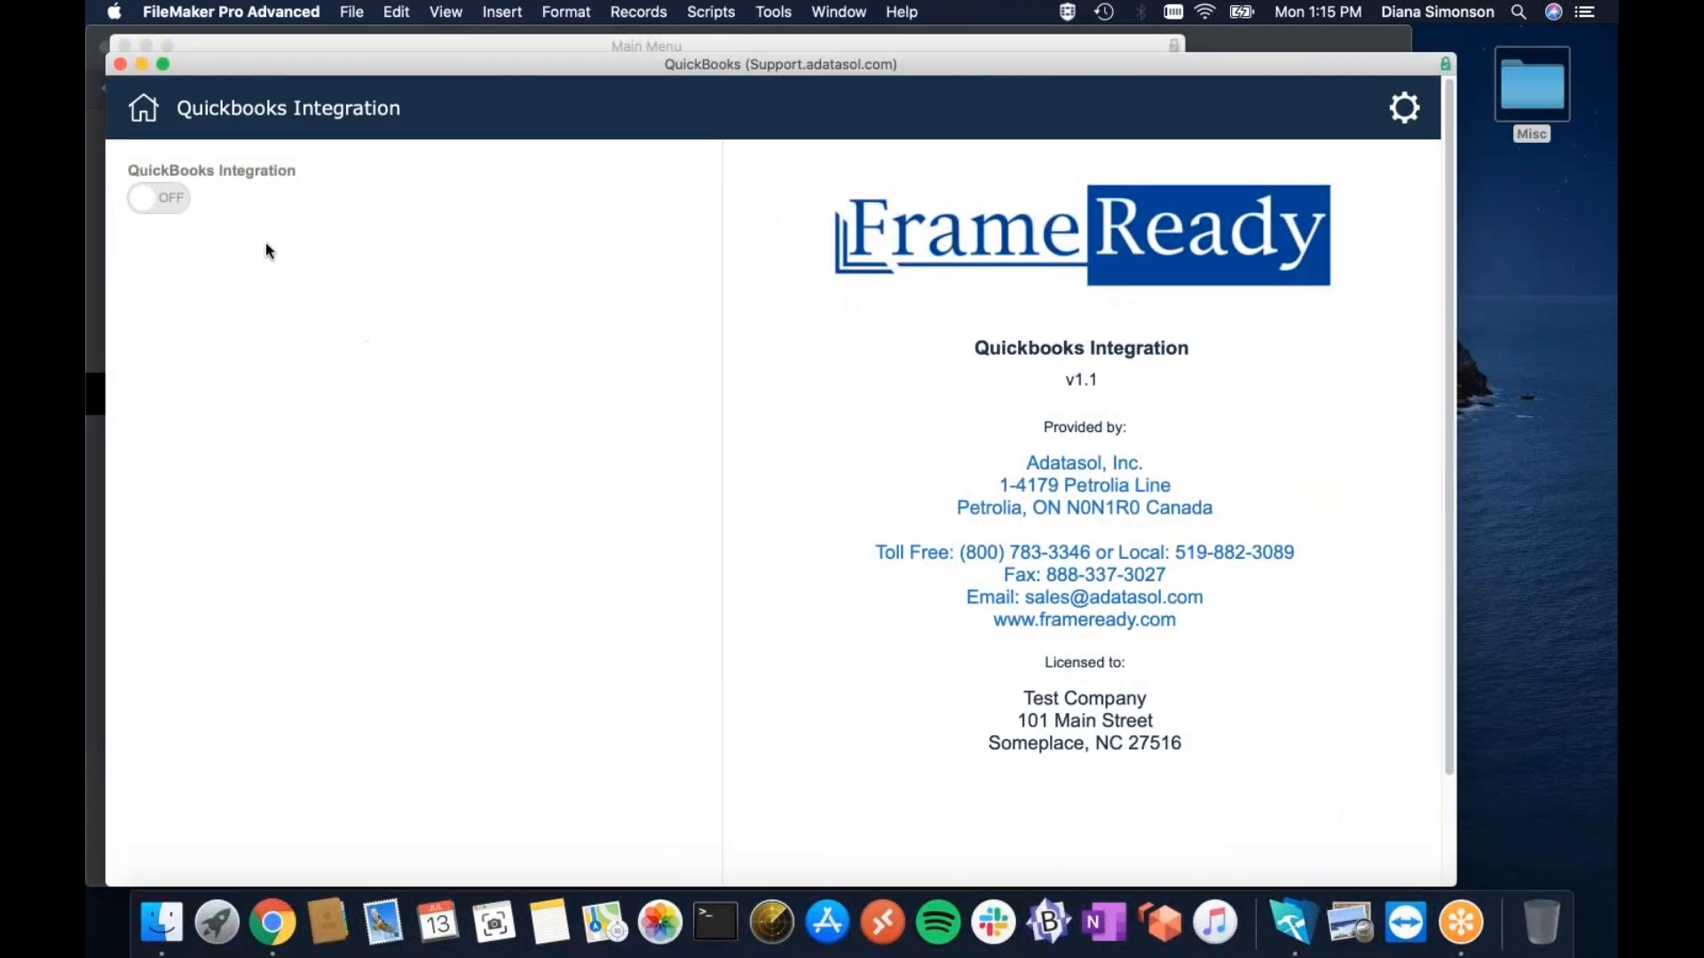
click(177, 199)
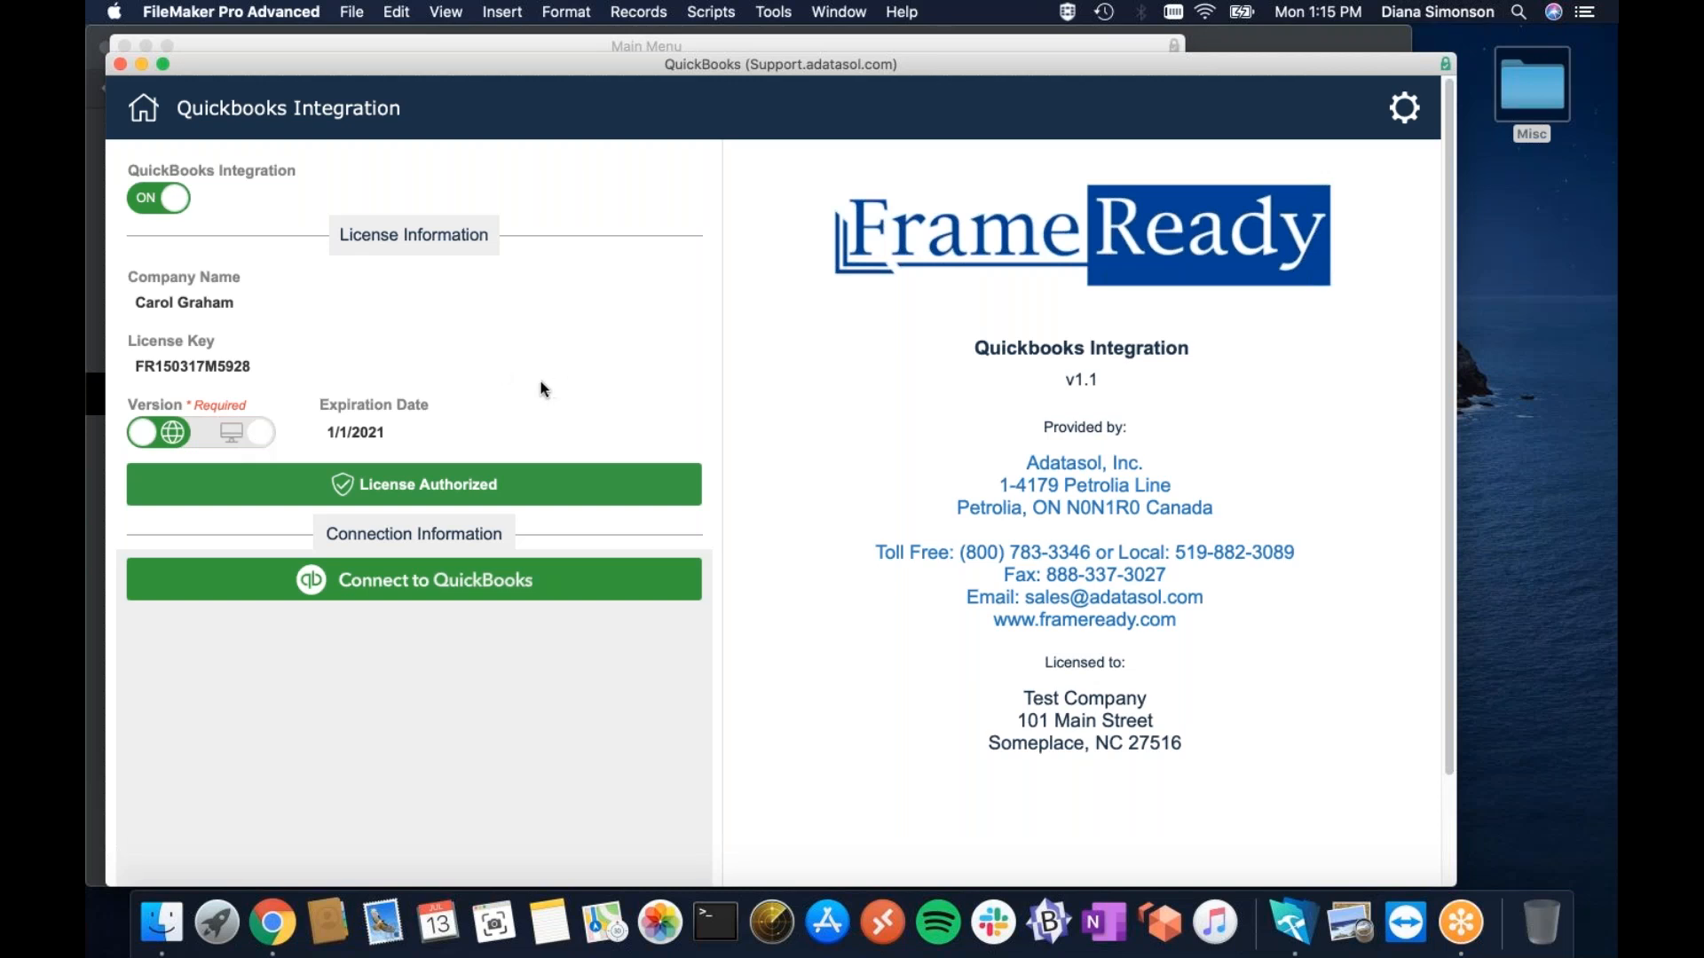
Connect to QuickBooks and sign in with the Intuit account e-mail and password.
click(495, 584)
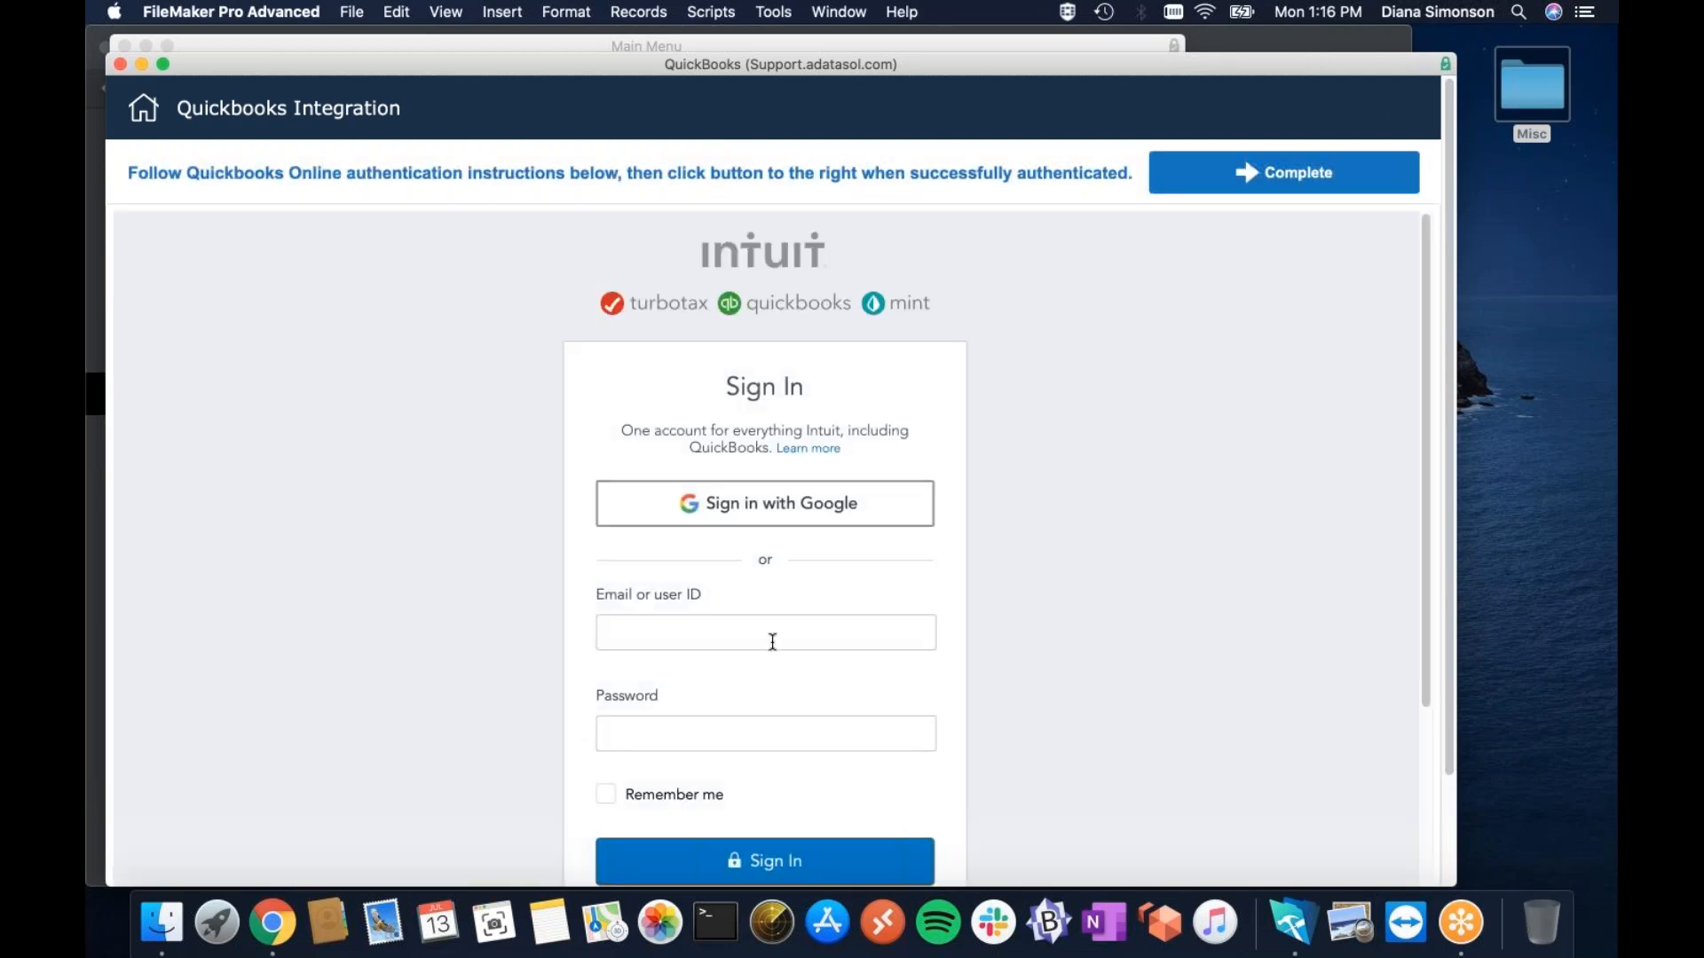
click(746, 636)
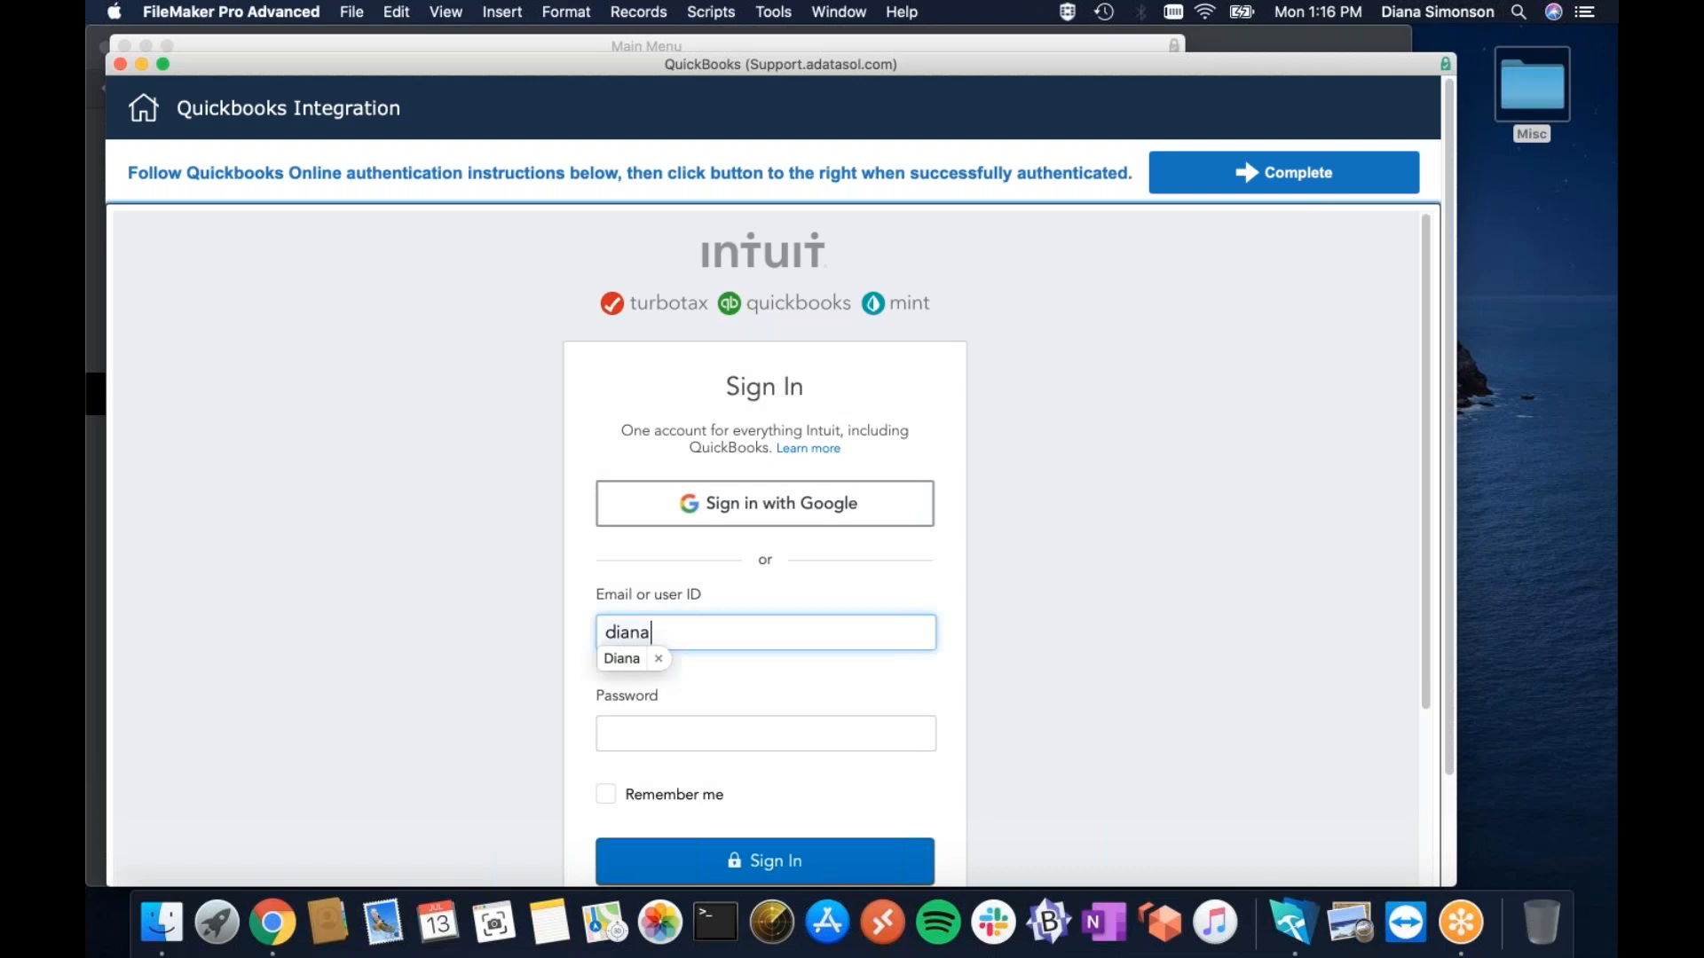
key(Tab)
key(super+v)
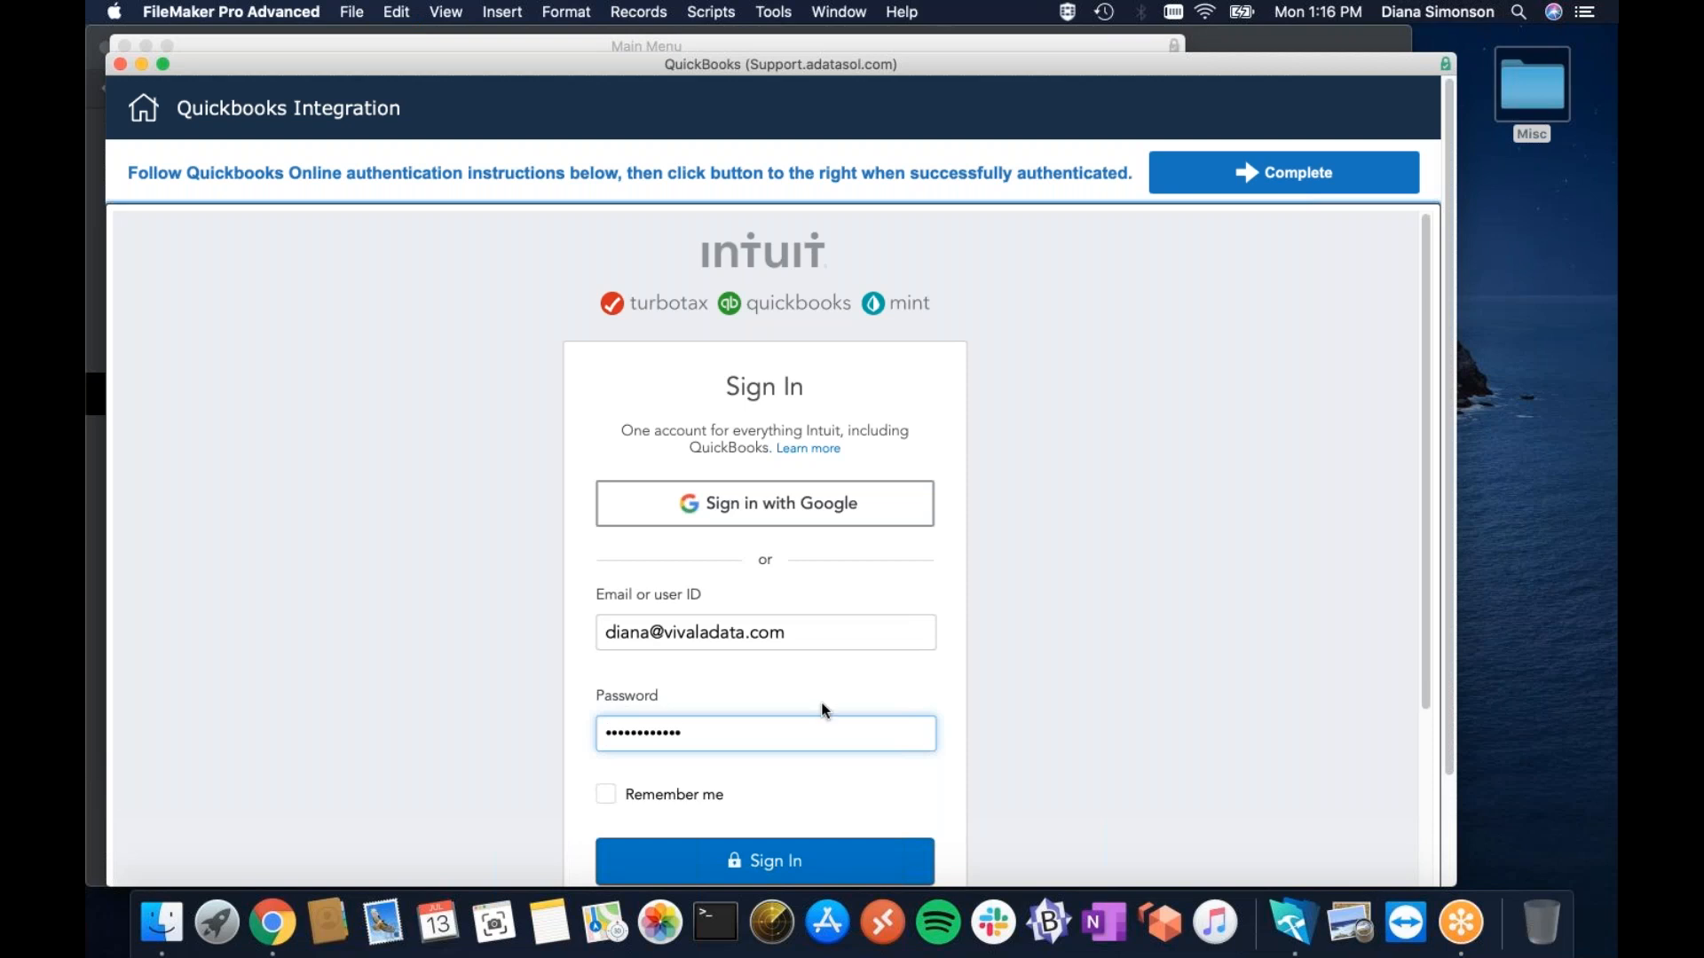
click(816, 867)
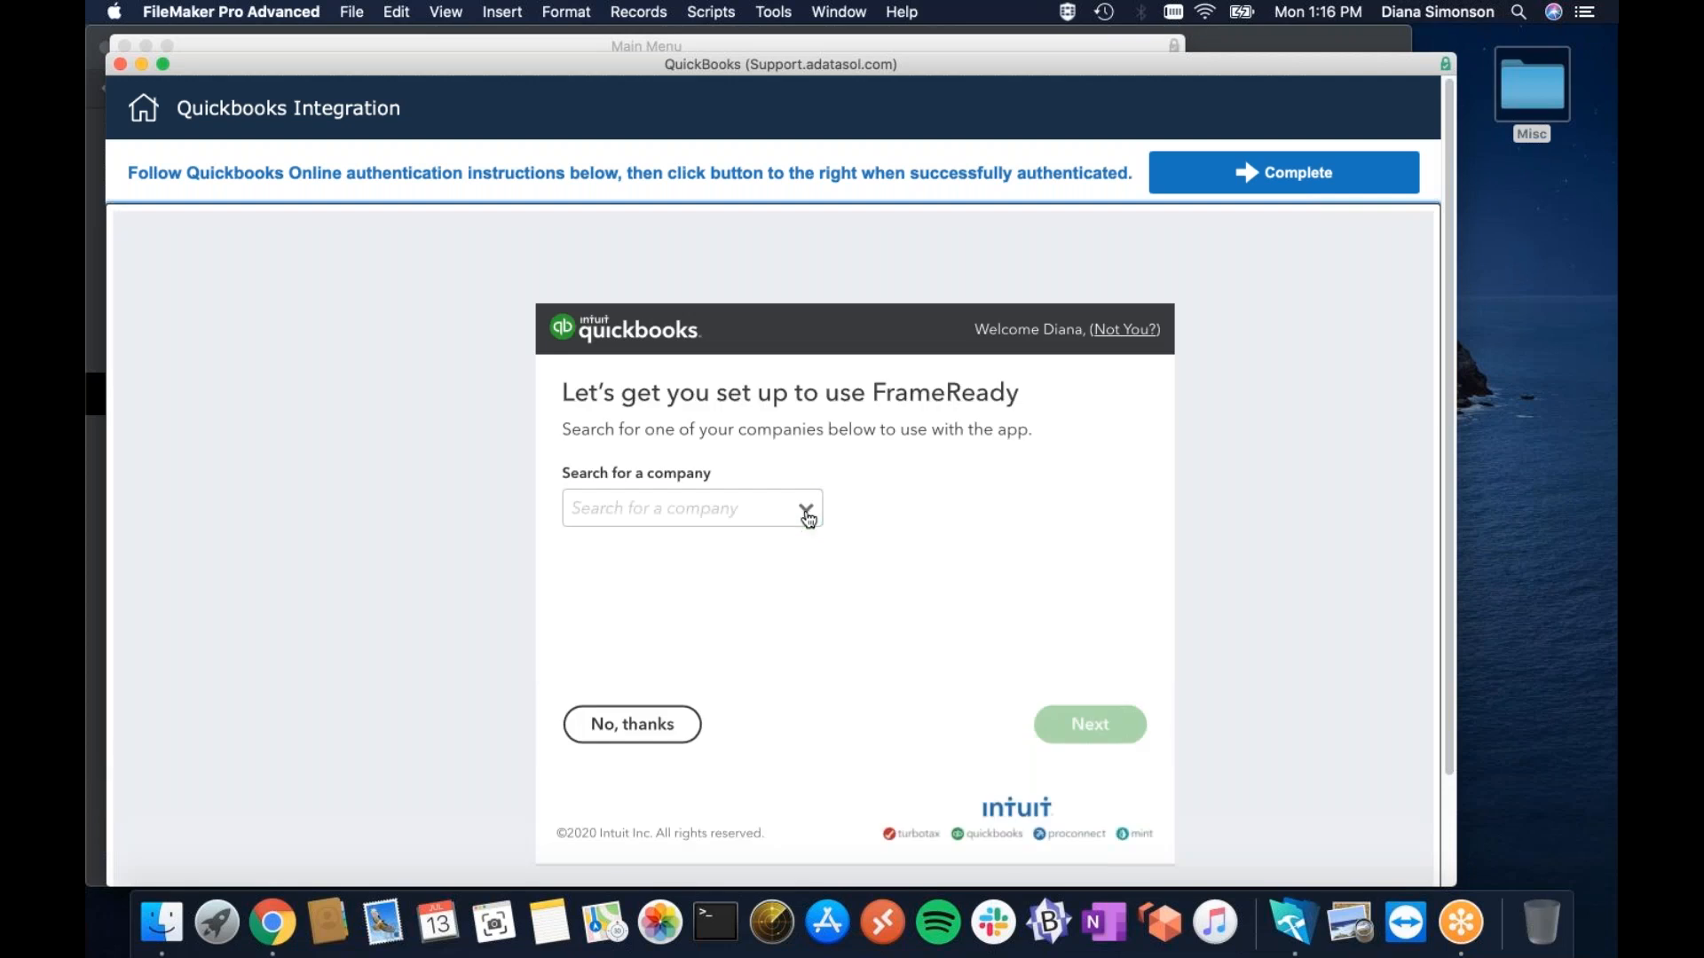
Choose Sandbox Company_US_1 as the QuickBooks company and continue.
click(807, 513)
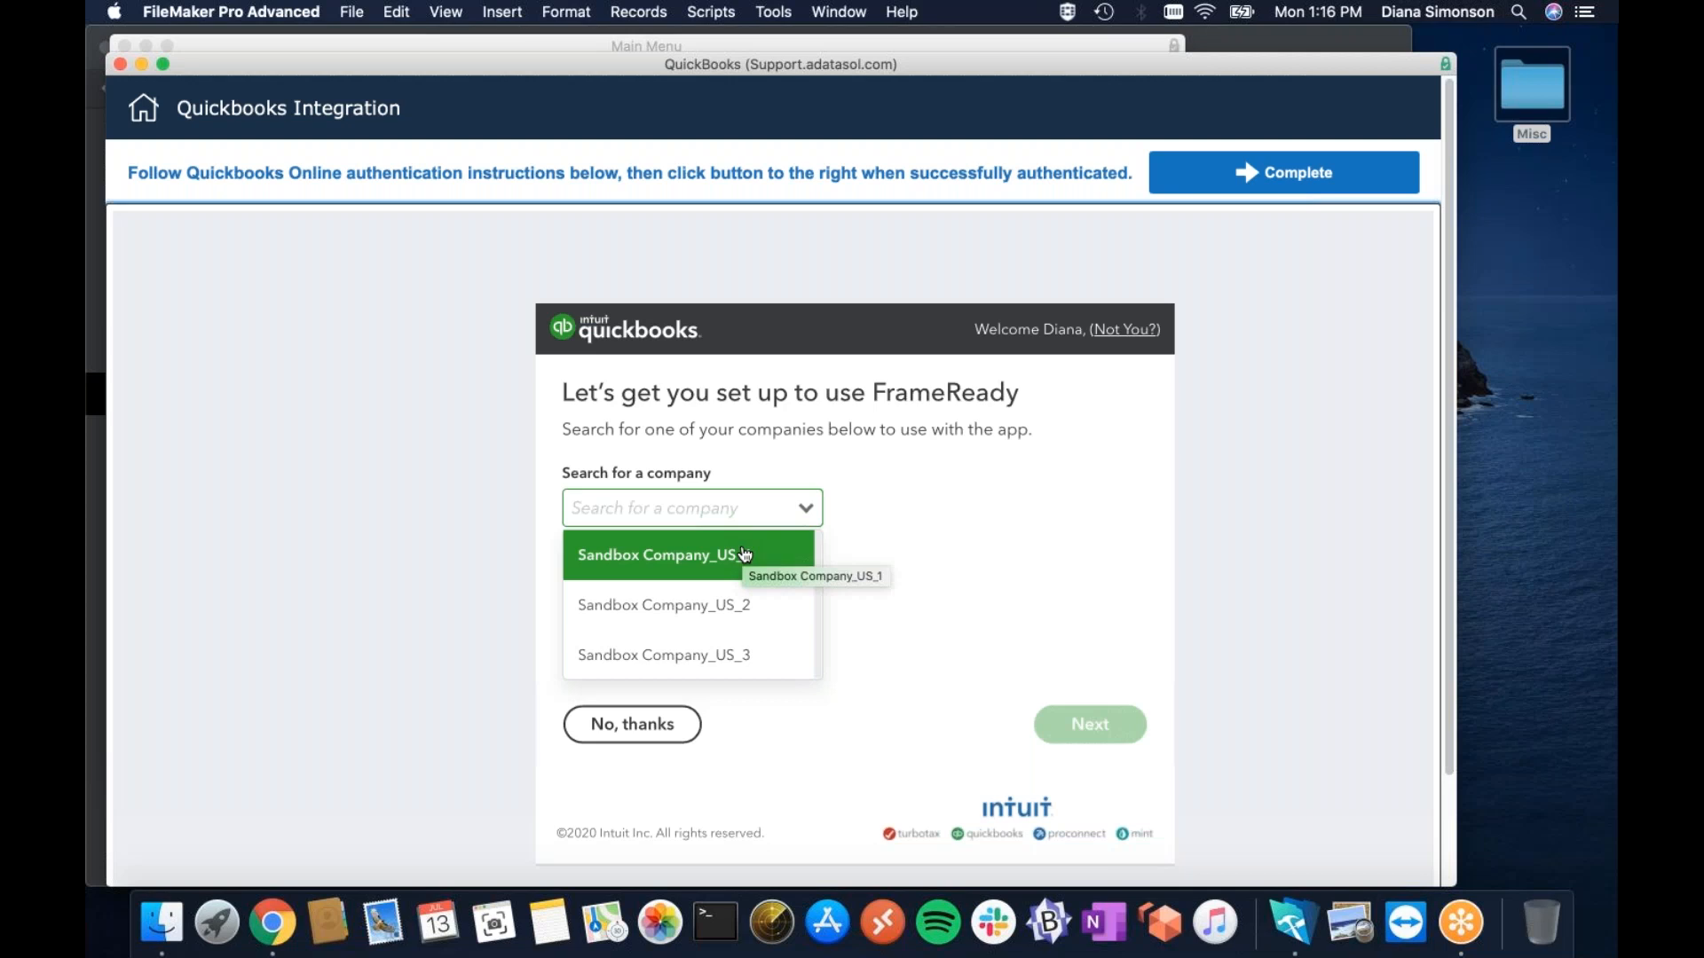
click(744, 555)
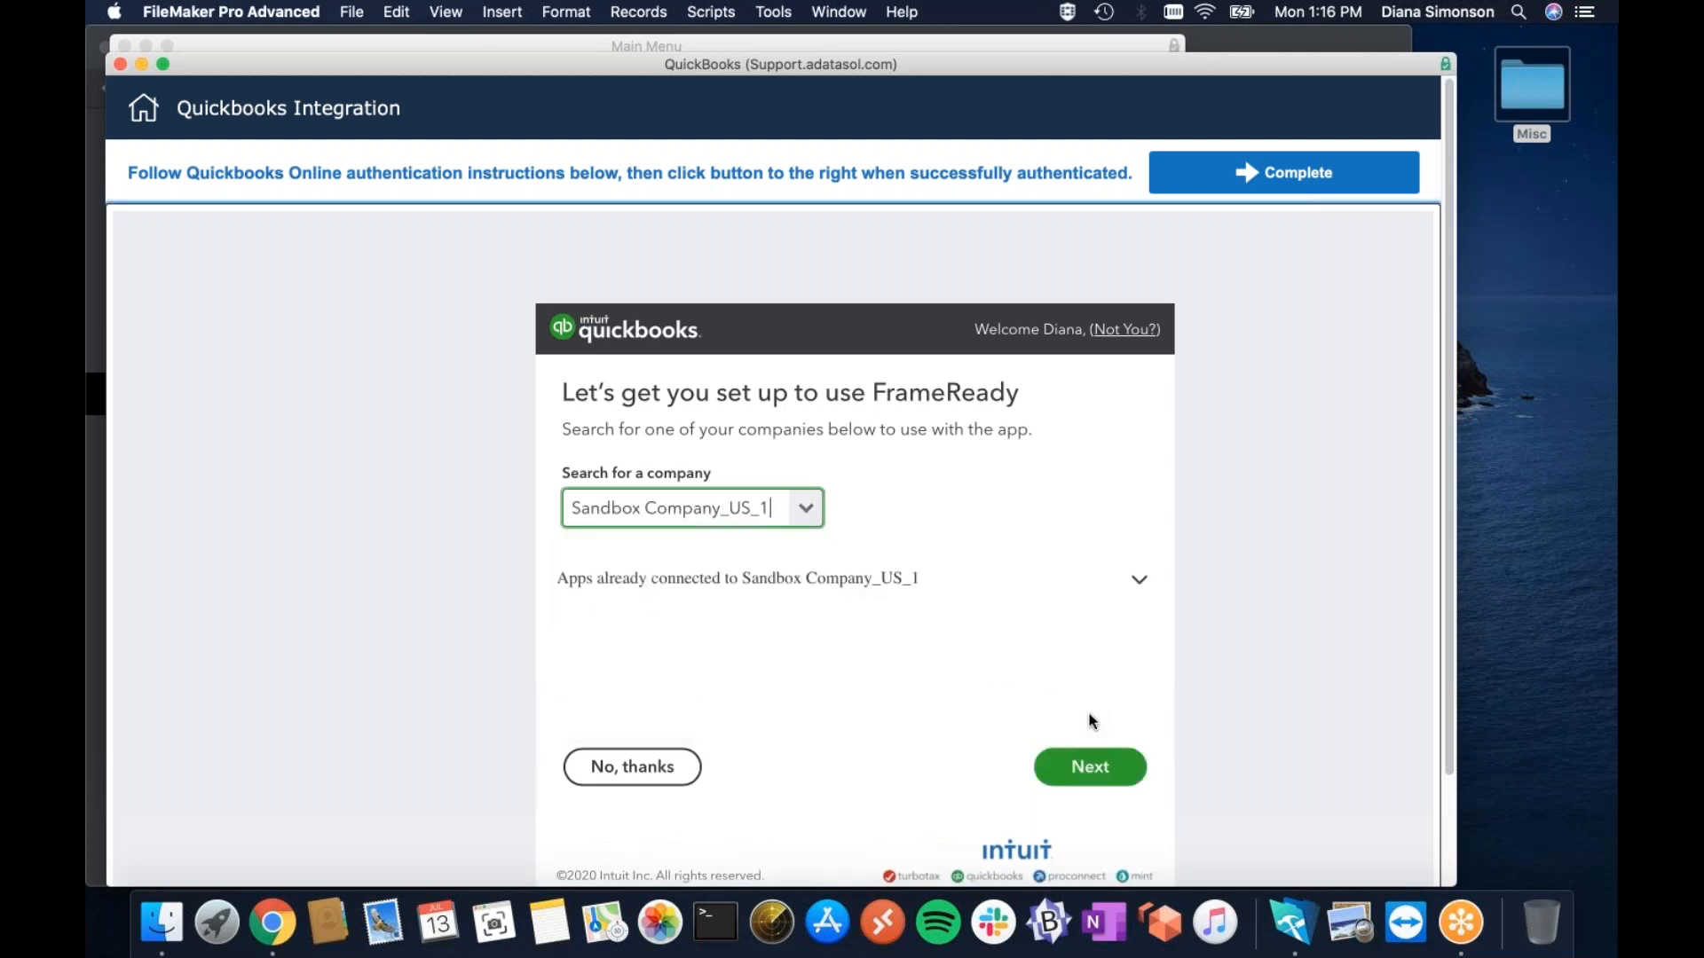
click(1109, 780)
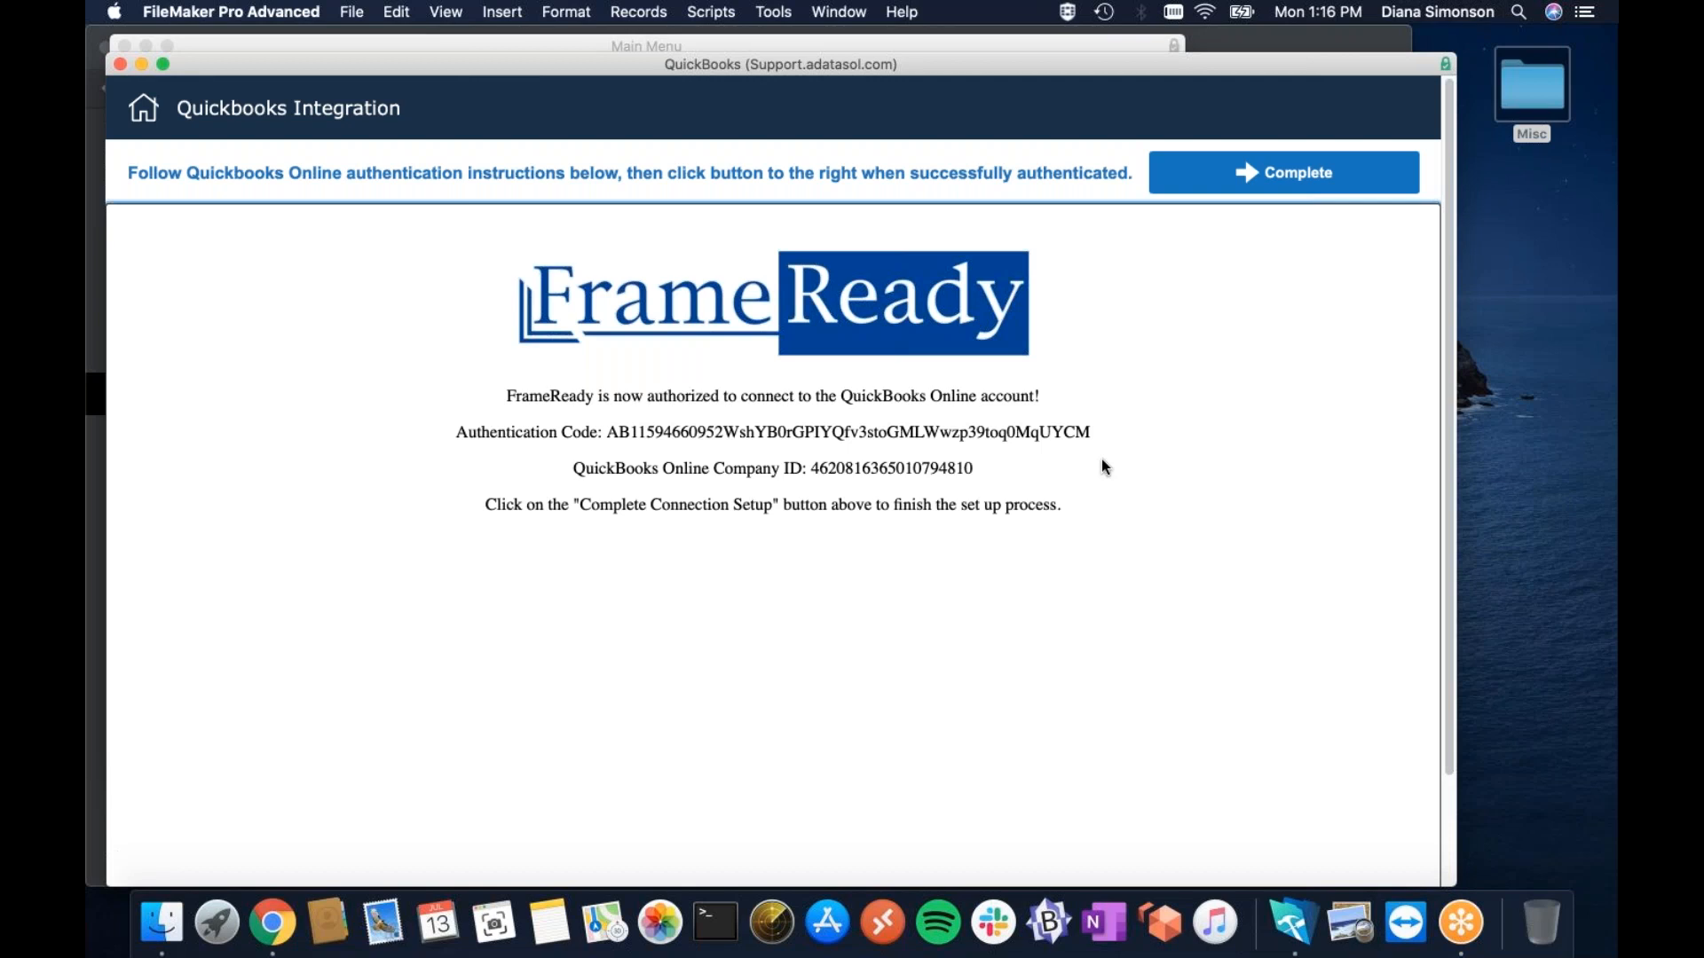
Complete the connection setup and open the QuickBooks Customers mapping page.
click(1249, 173)
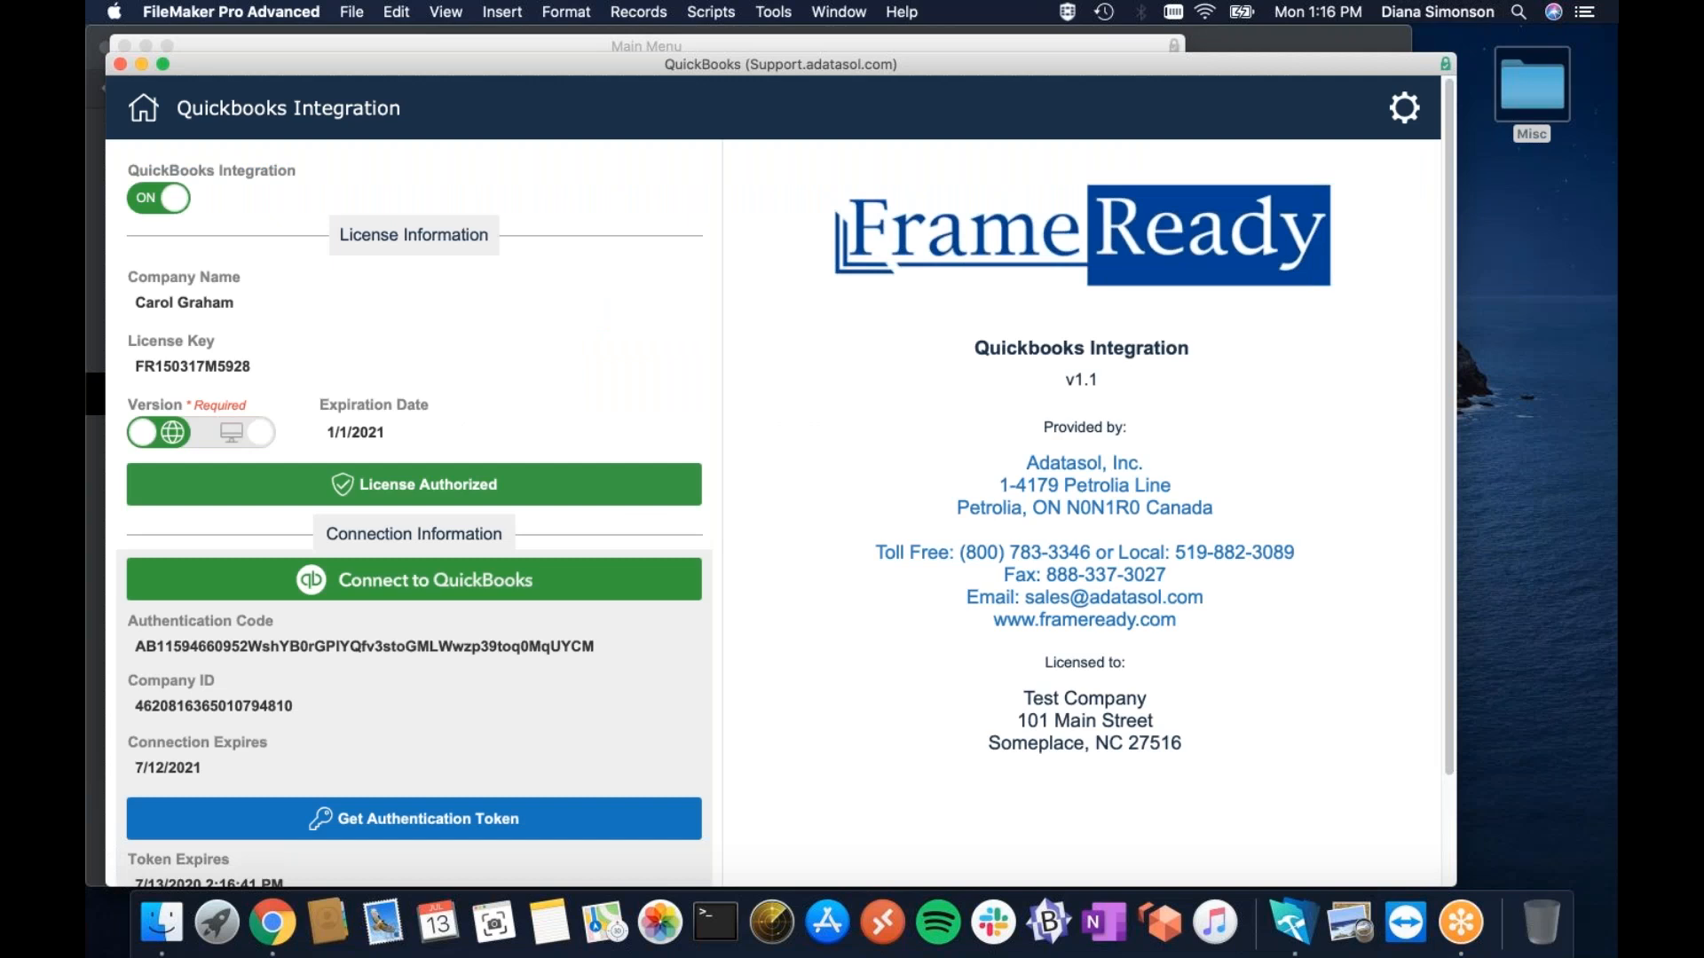
click(1402, 108)
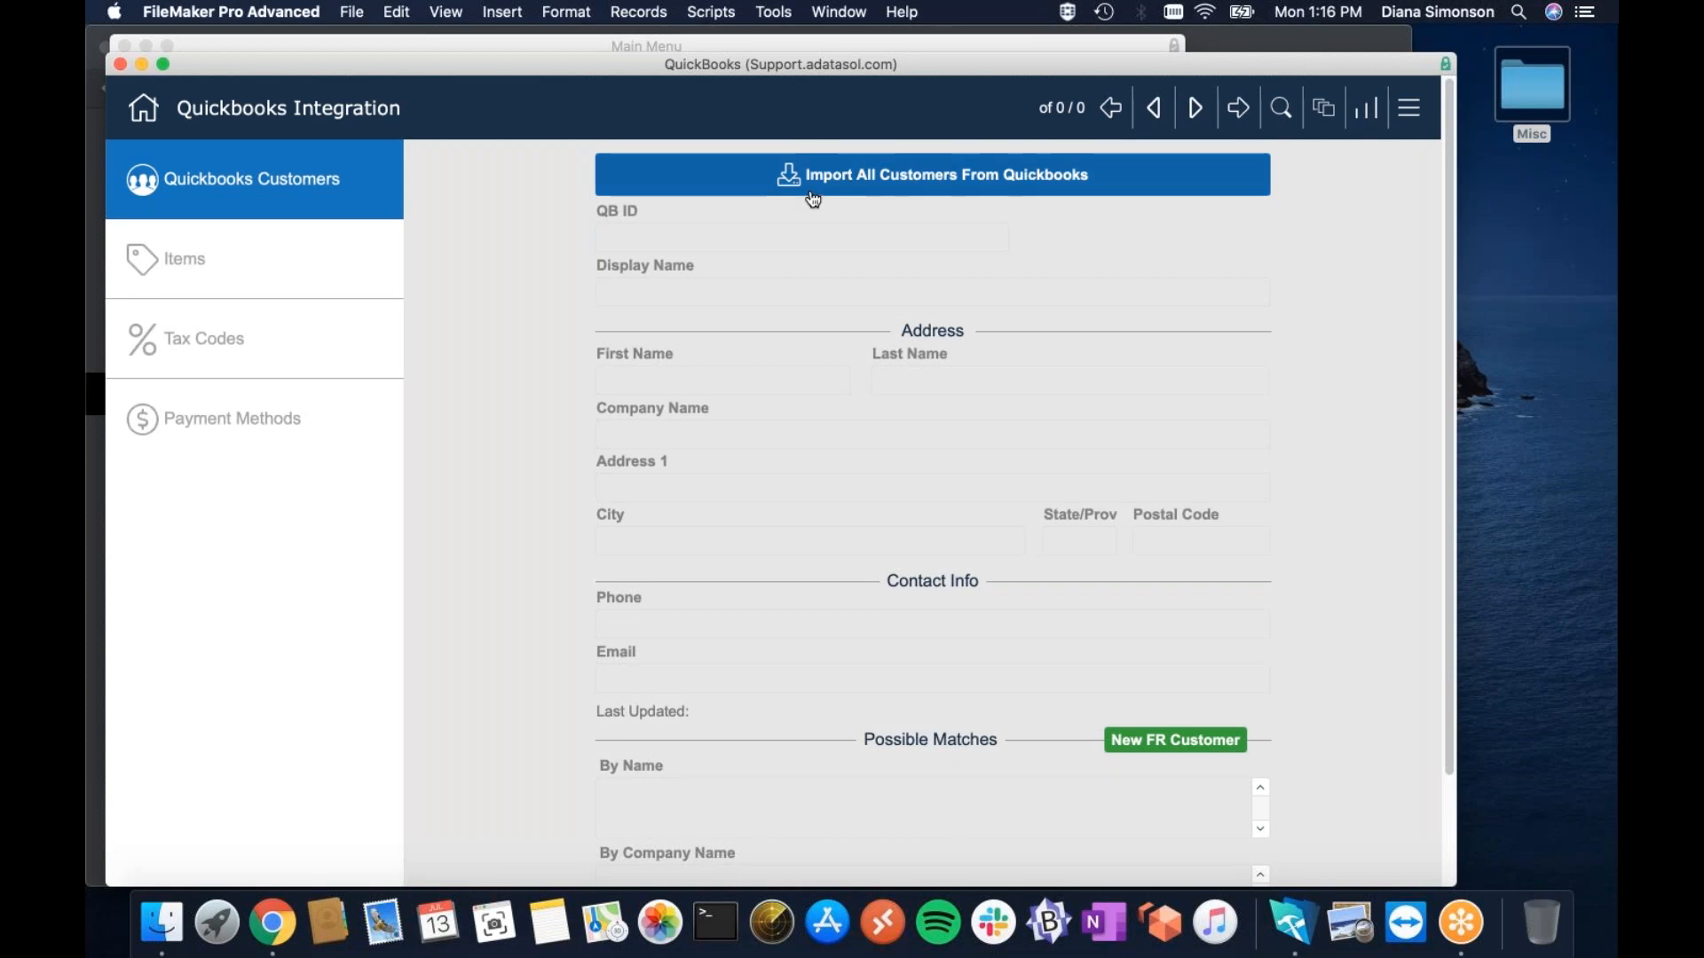
Import all customers from QuickBooks, loading 71 customer records.
click(782, 184)
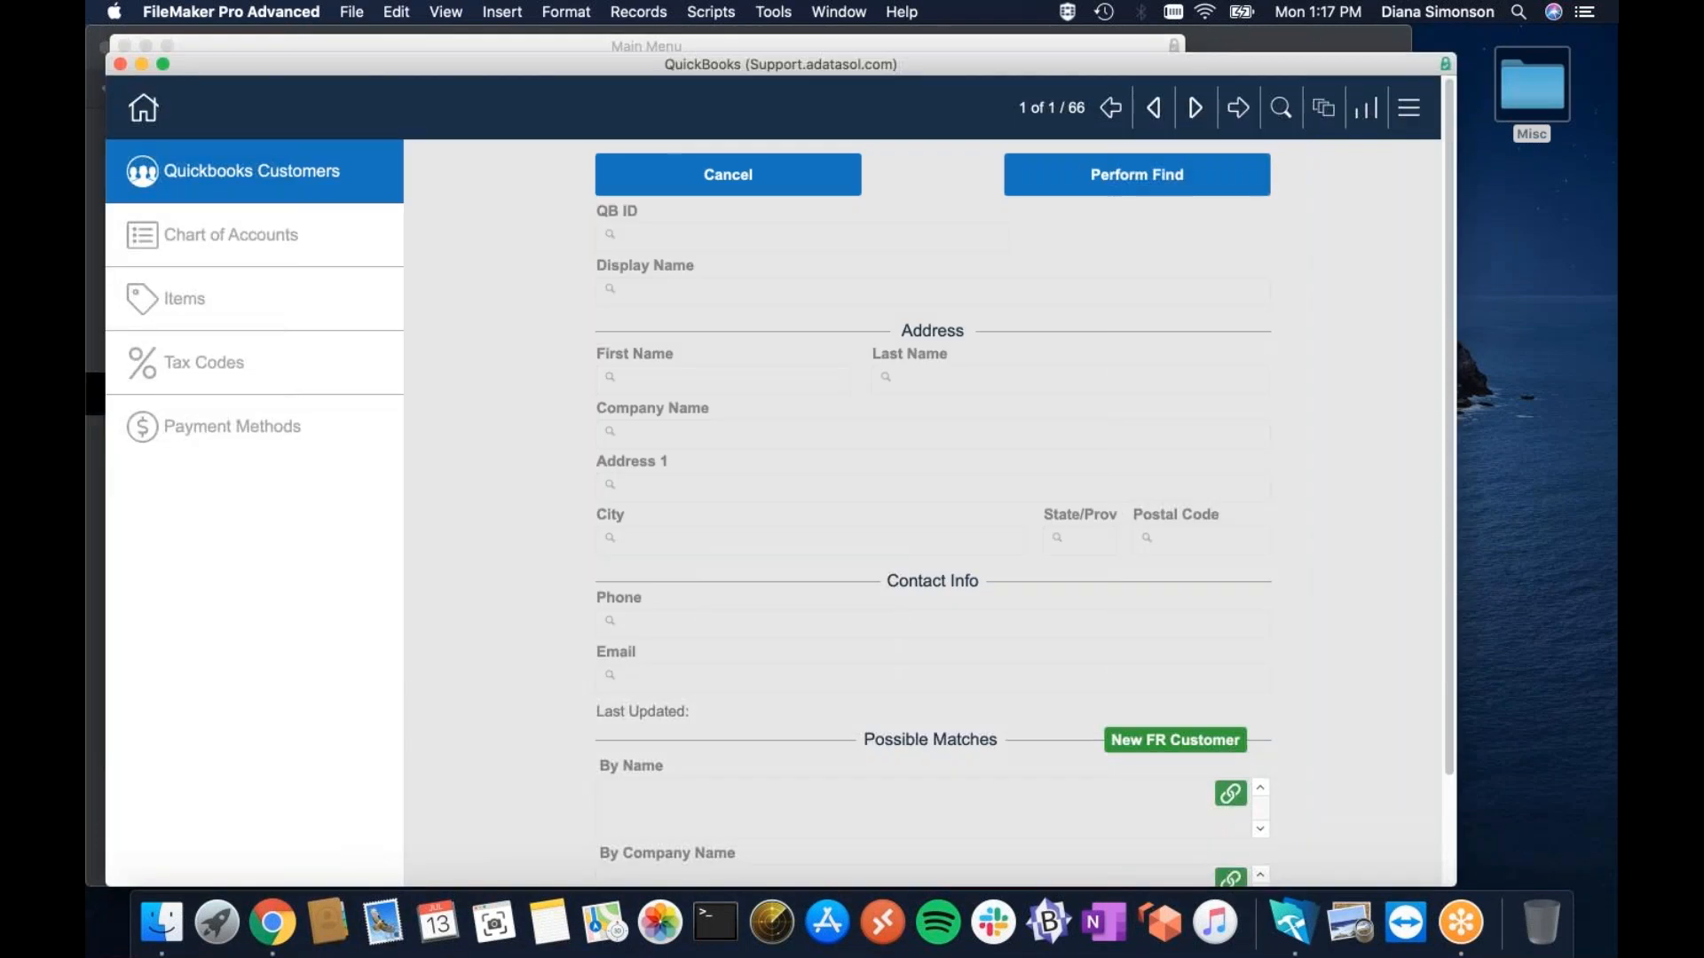
key(super+w)
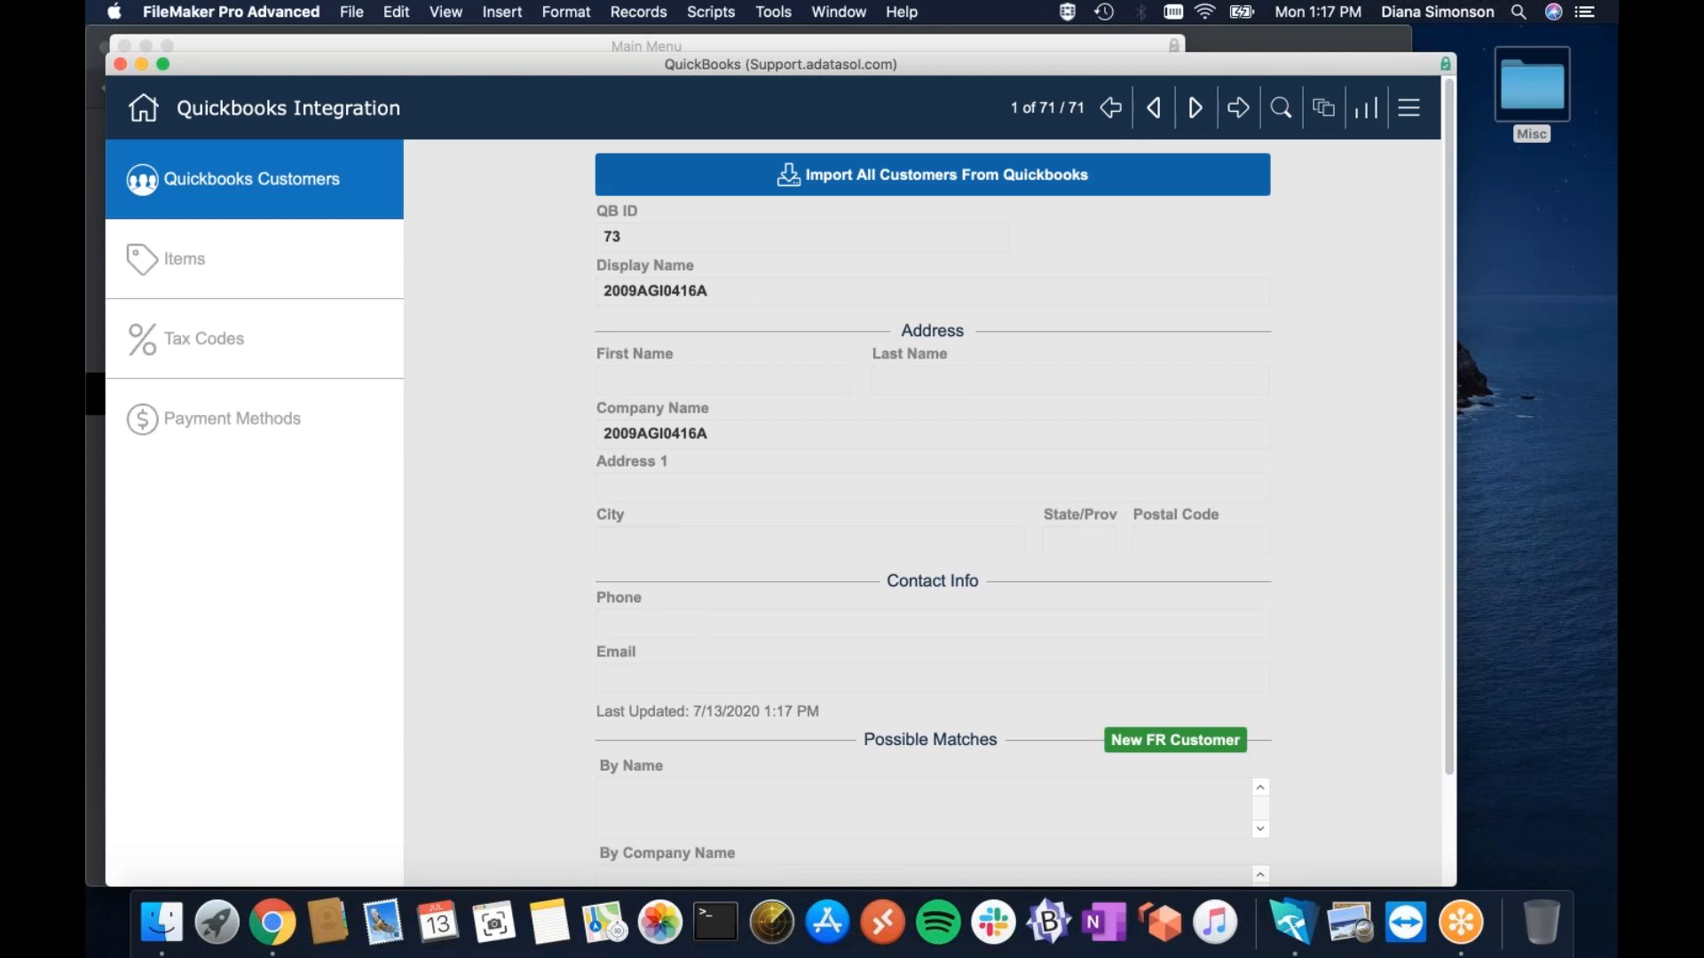
Page forward to customer record 13, Adatasol Inc, and scroll down to its By Company Name matches.
drag(1443, 865, 1405, 887)
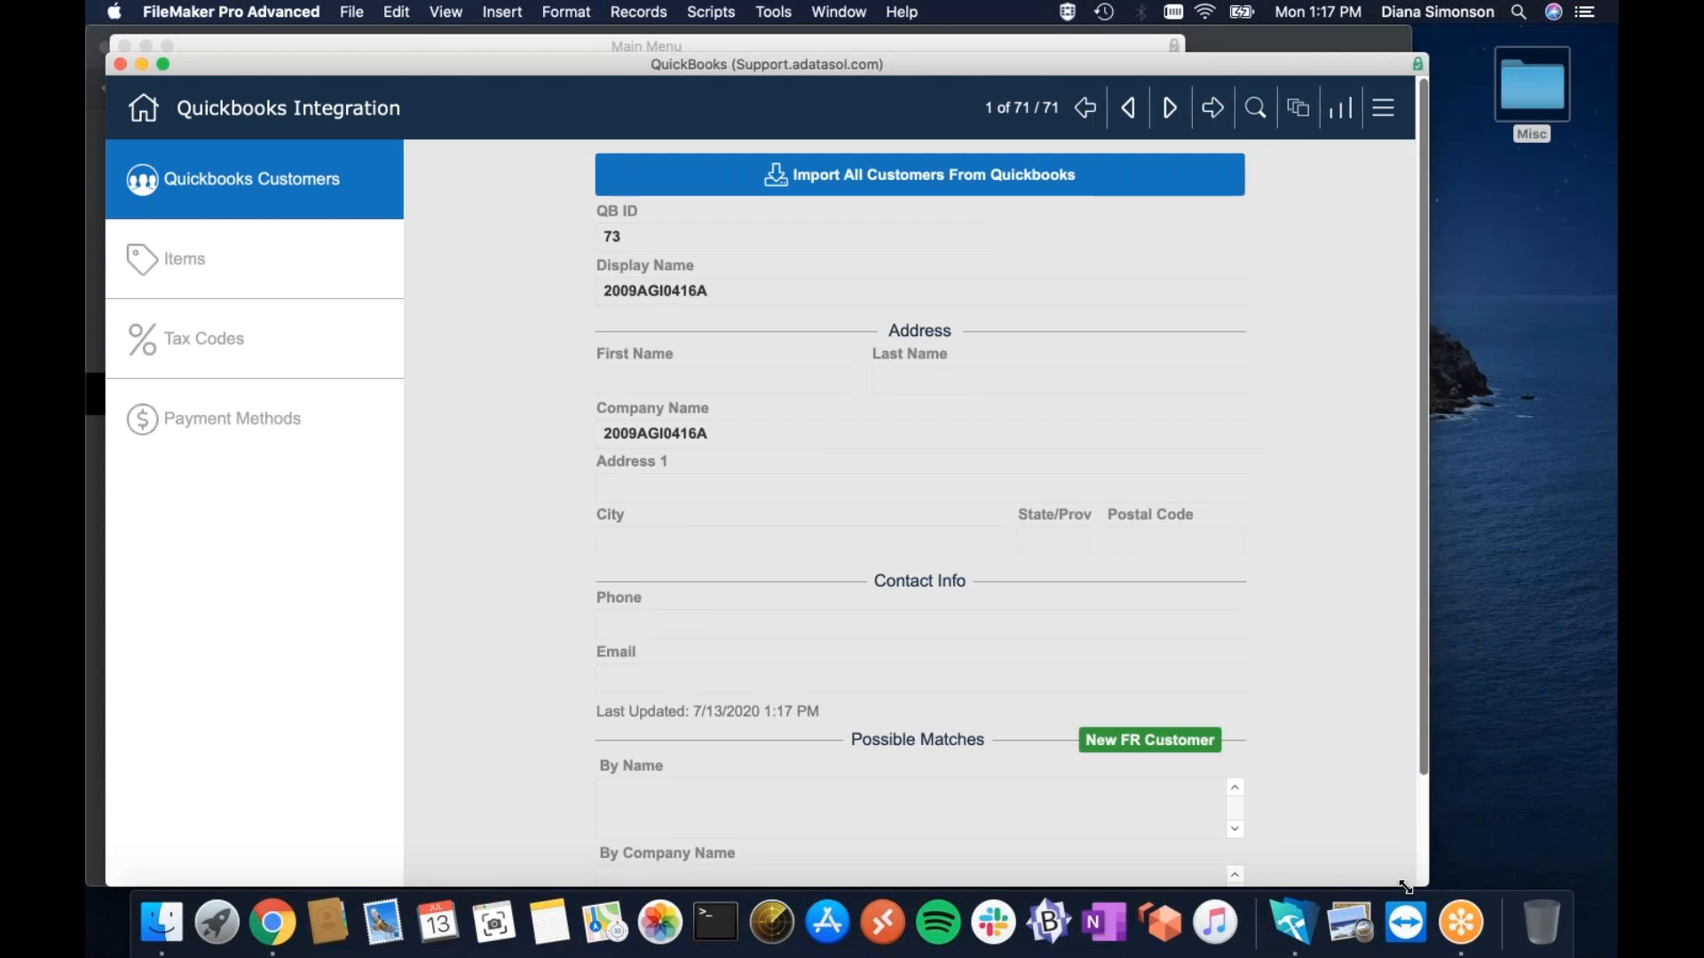
drag(1406, 888, 1412, 888)
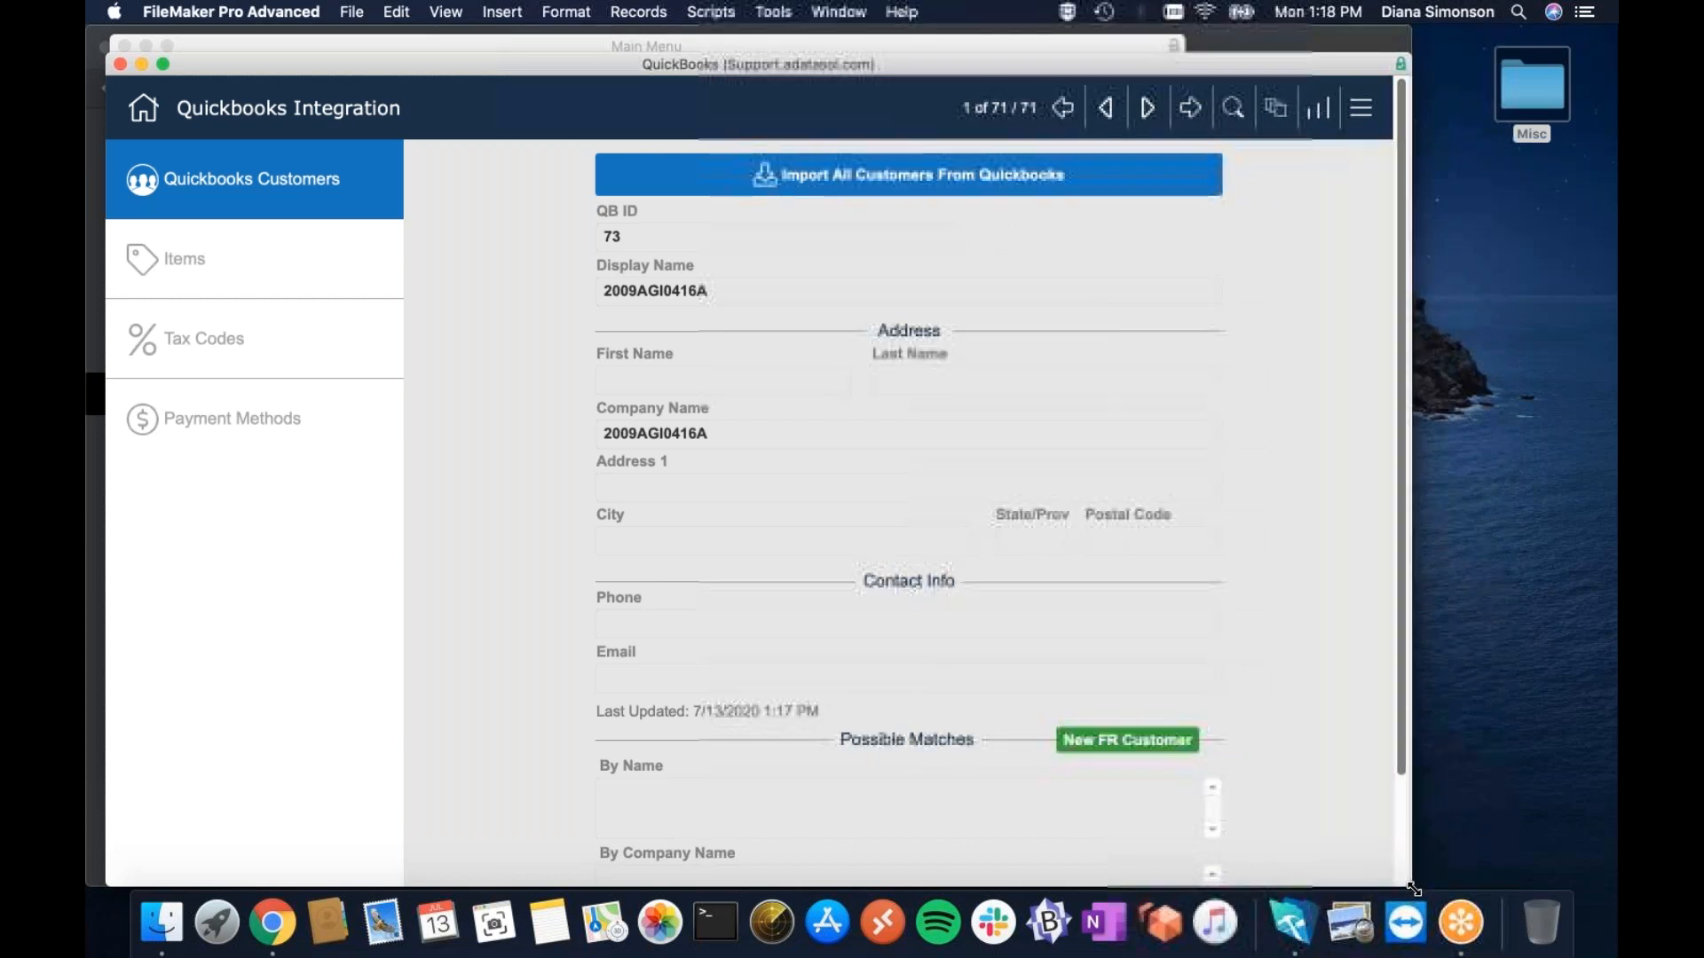
click(1154, 116)
click(1154, 116)
click(1155, 117)
click(1155, 116)
click(1155, 116)
click(1155, 117)
click(1155, 117)
click(1155, 116)
click(1154, 116)
click(1155, 116)
click(1155, 117)
click(1154, 116)
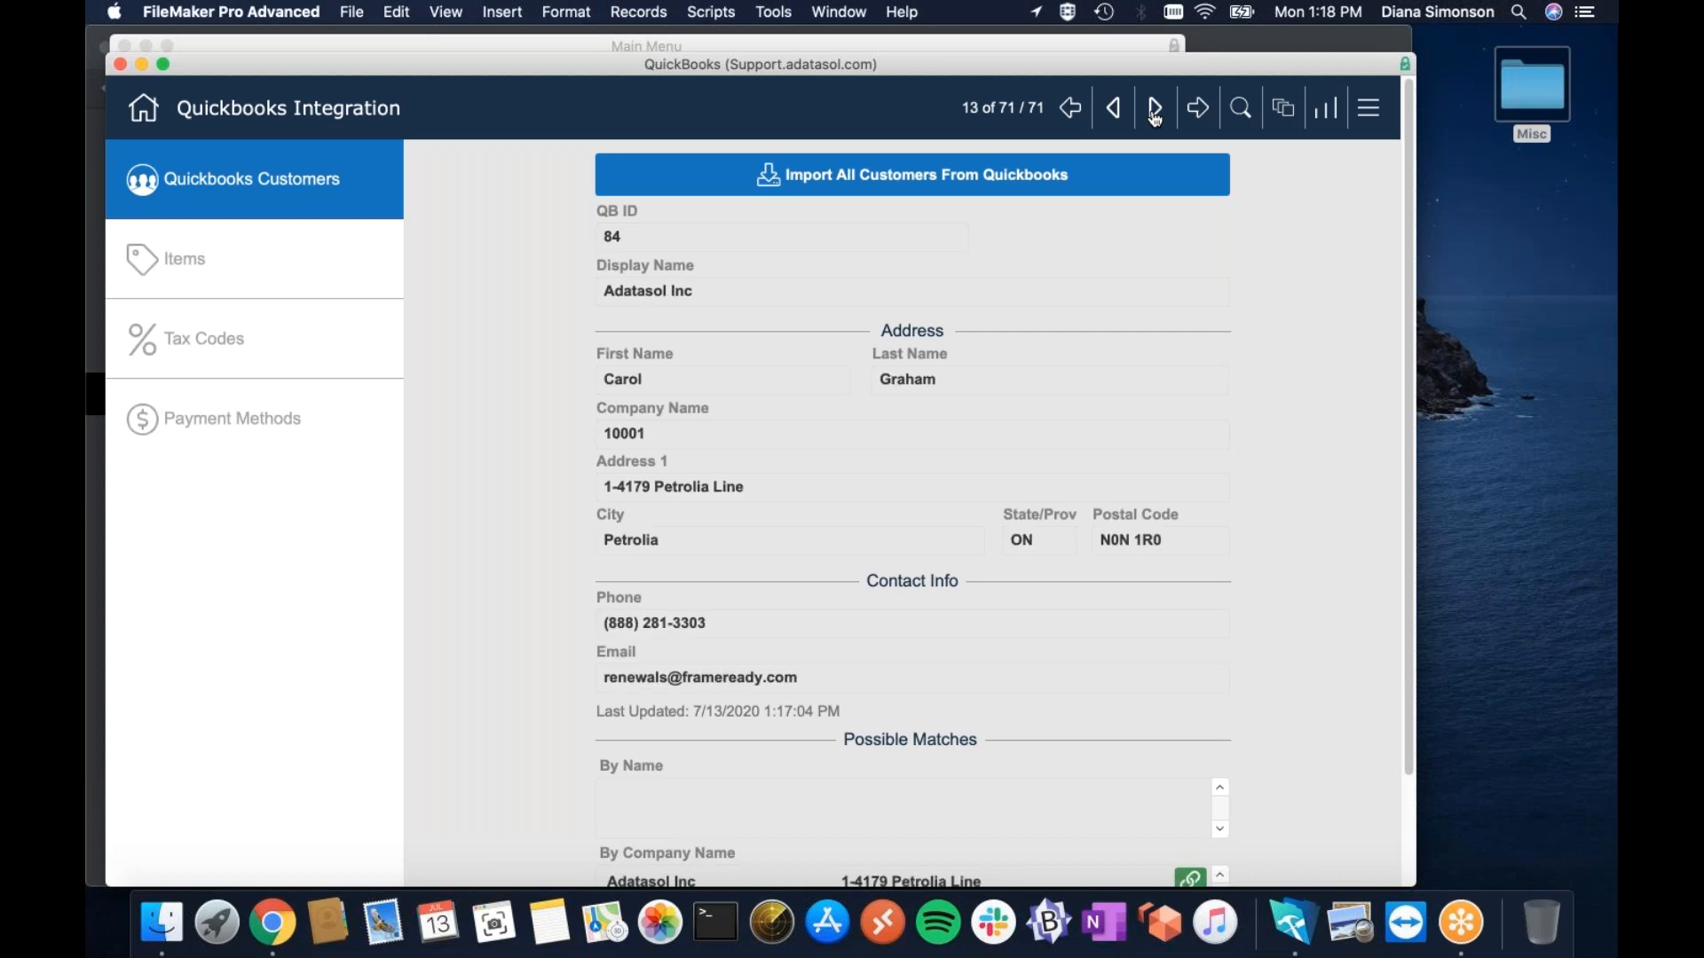
click(1155, 117)
click(1113, 108)
scroll(1385, 494, down, 3)
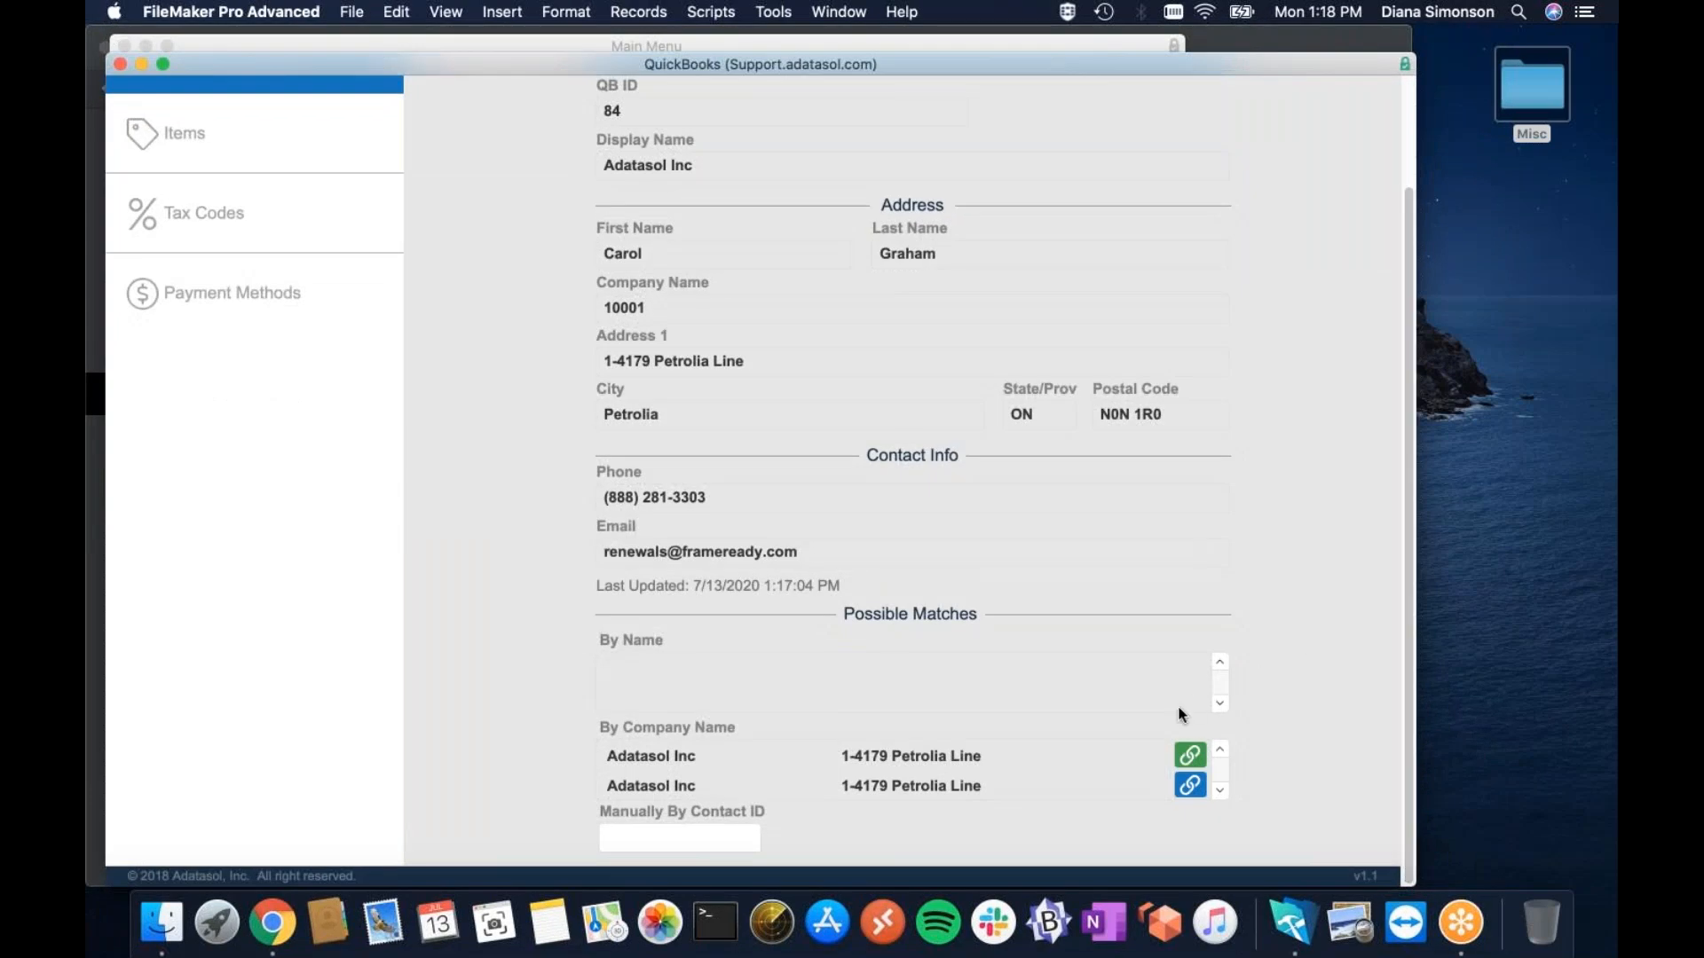
click(1192, 786)
drag(1409, 526, 1411, 407)
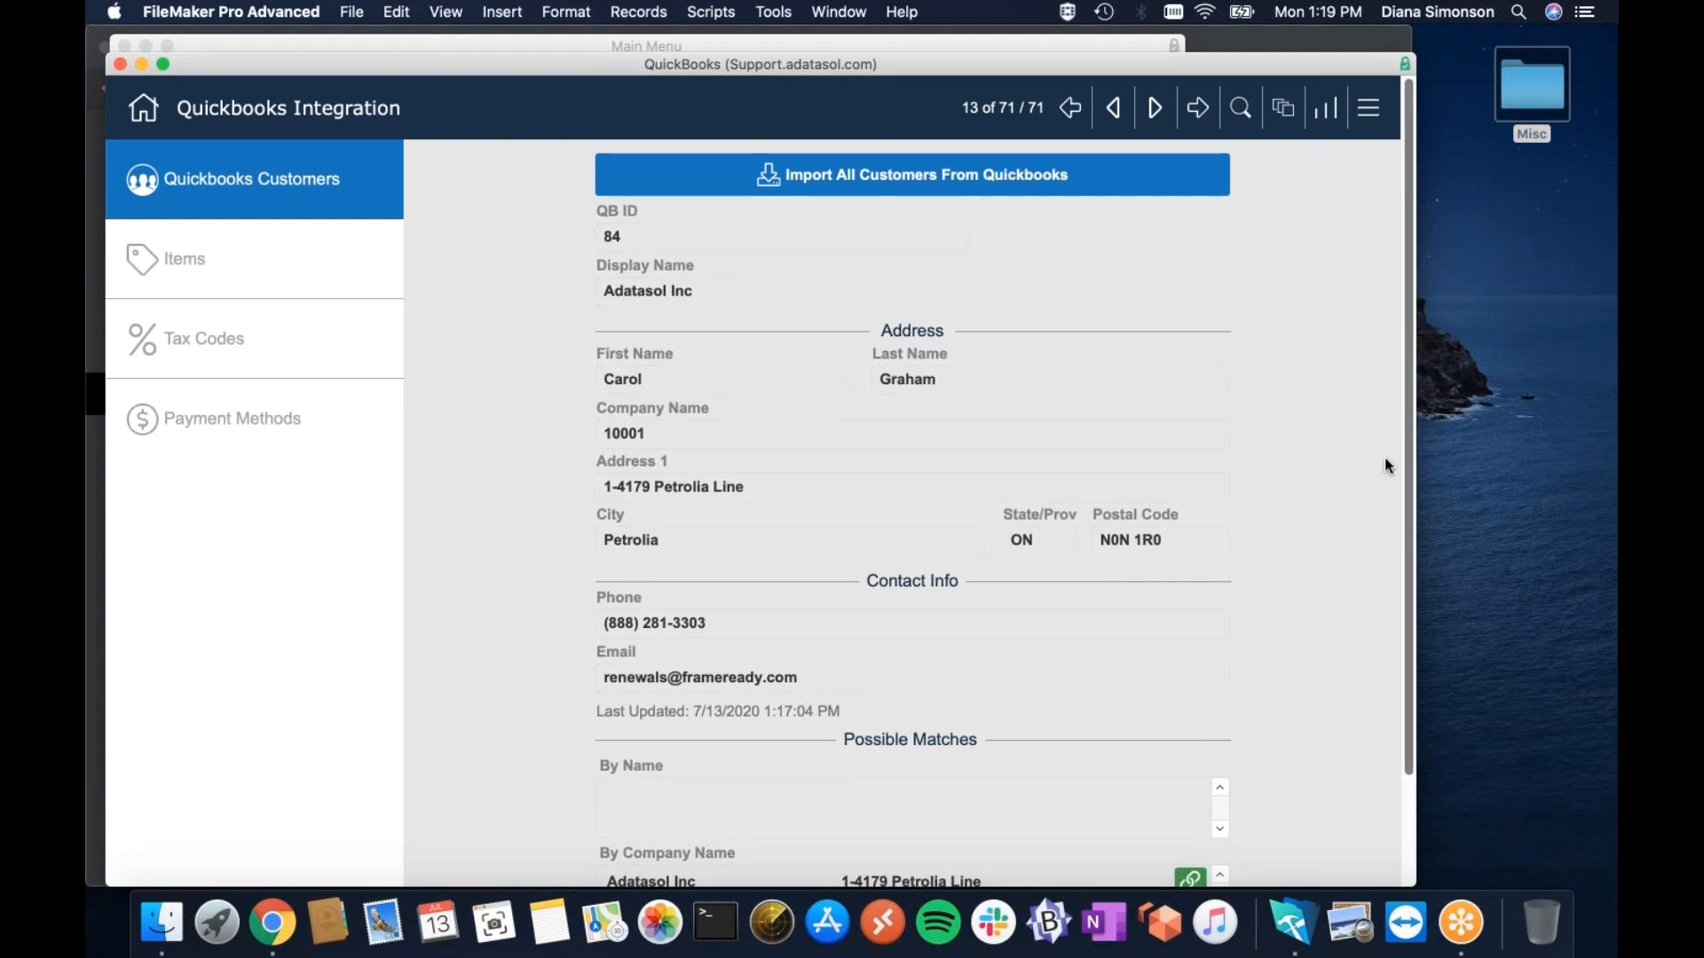
Page to QuickBooks customer 22 of 71 and link it to the Adatasol Inc possible match.
click(1157, 110)
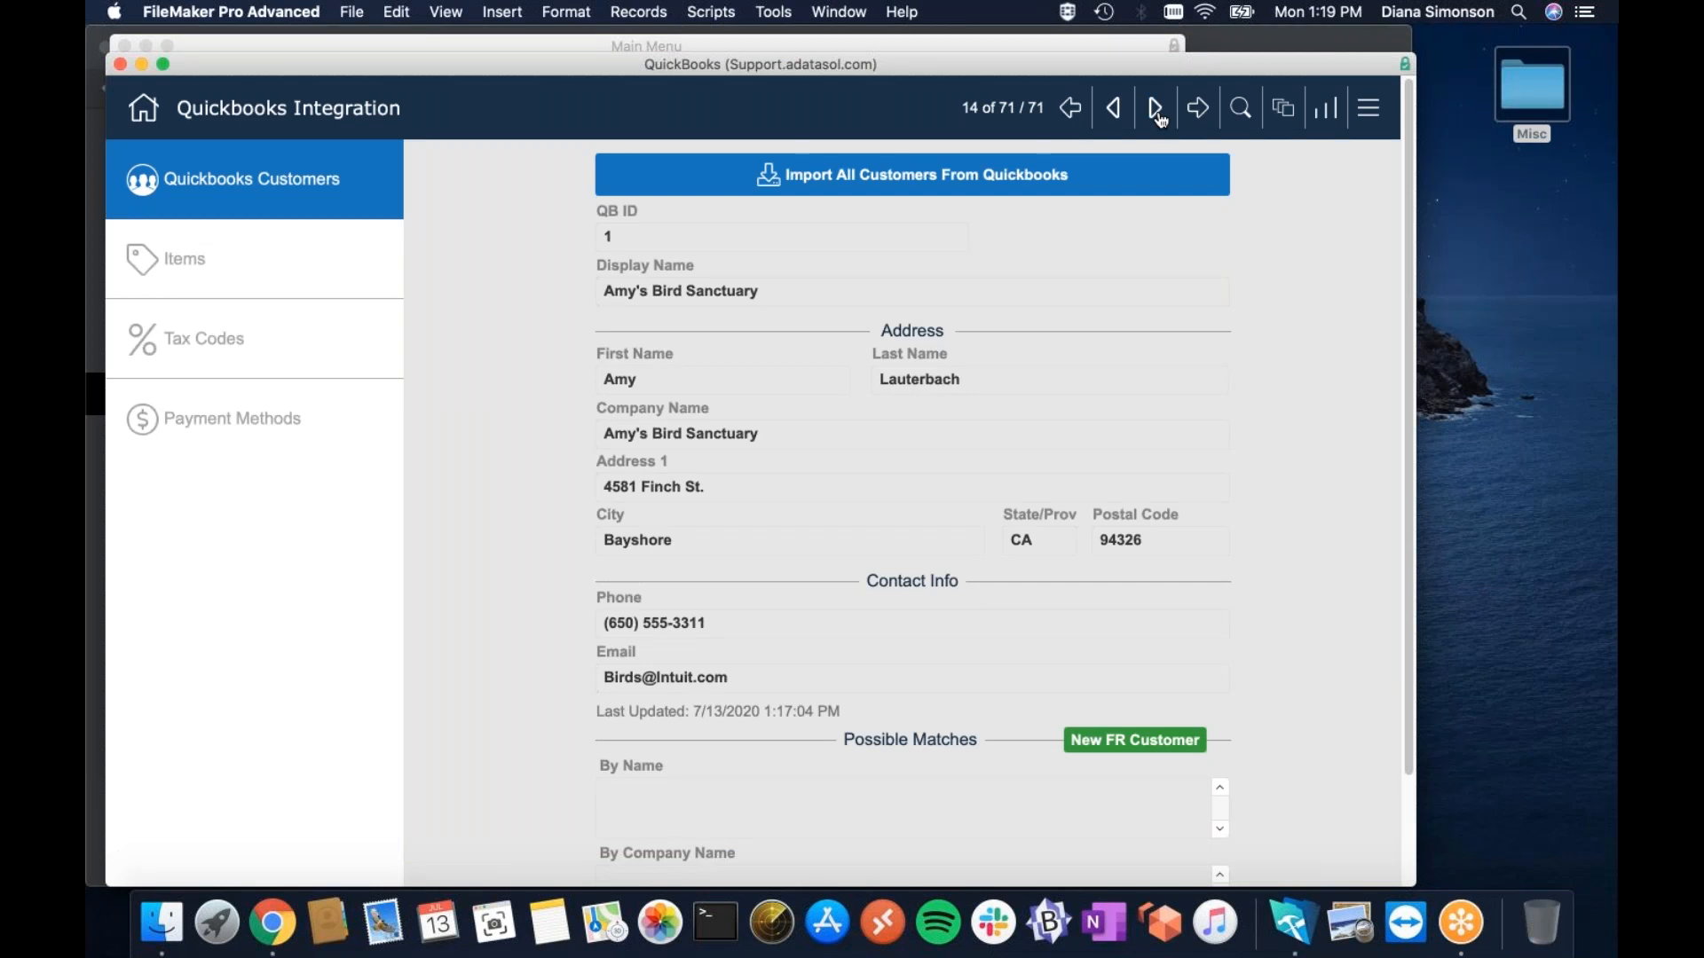
click(1157, 110)
click(1158, 110)
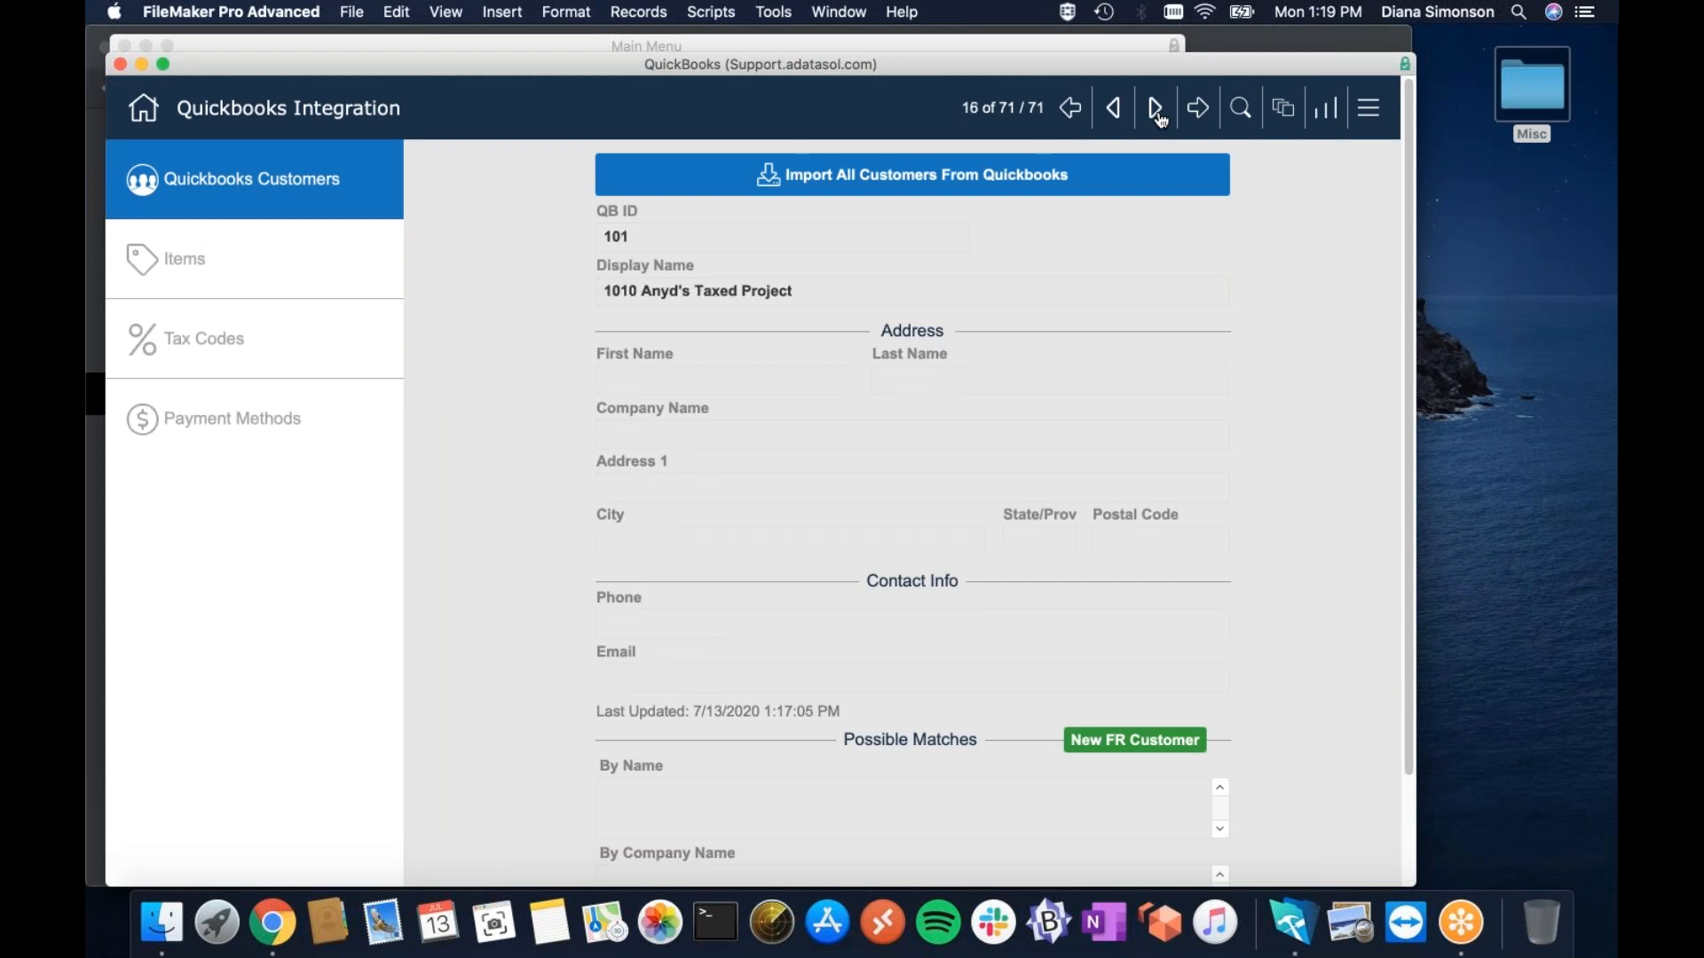
click(1157, 110)
click(1158, 110)
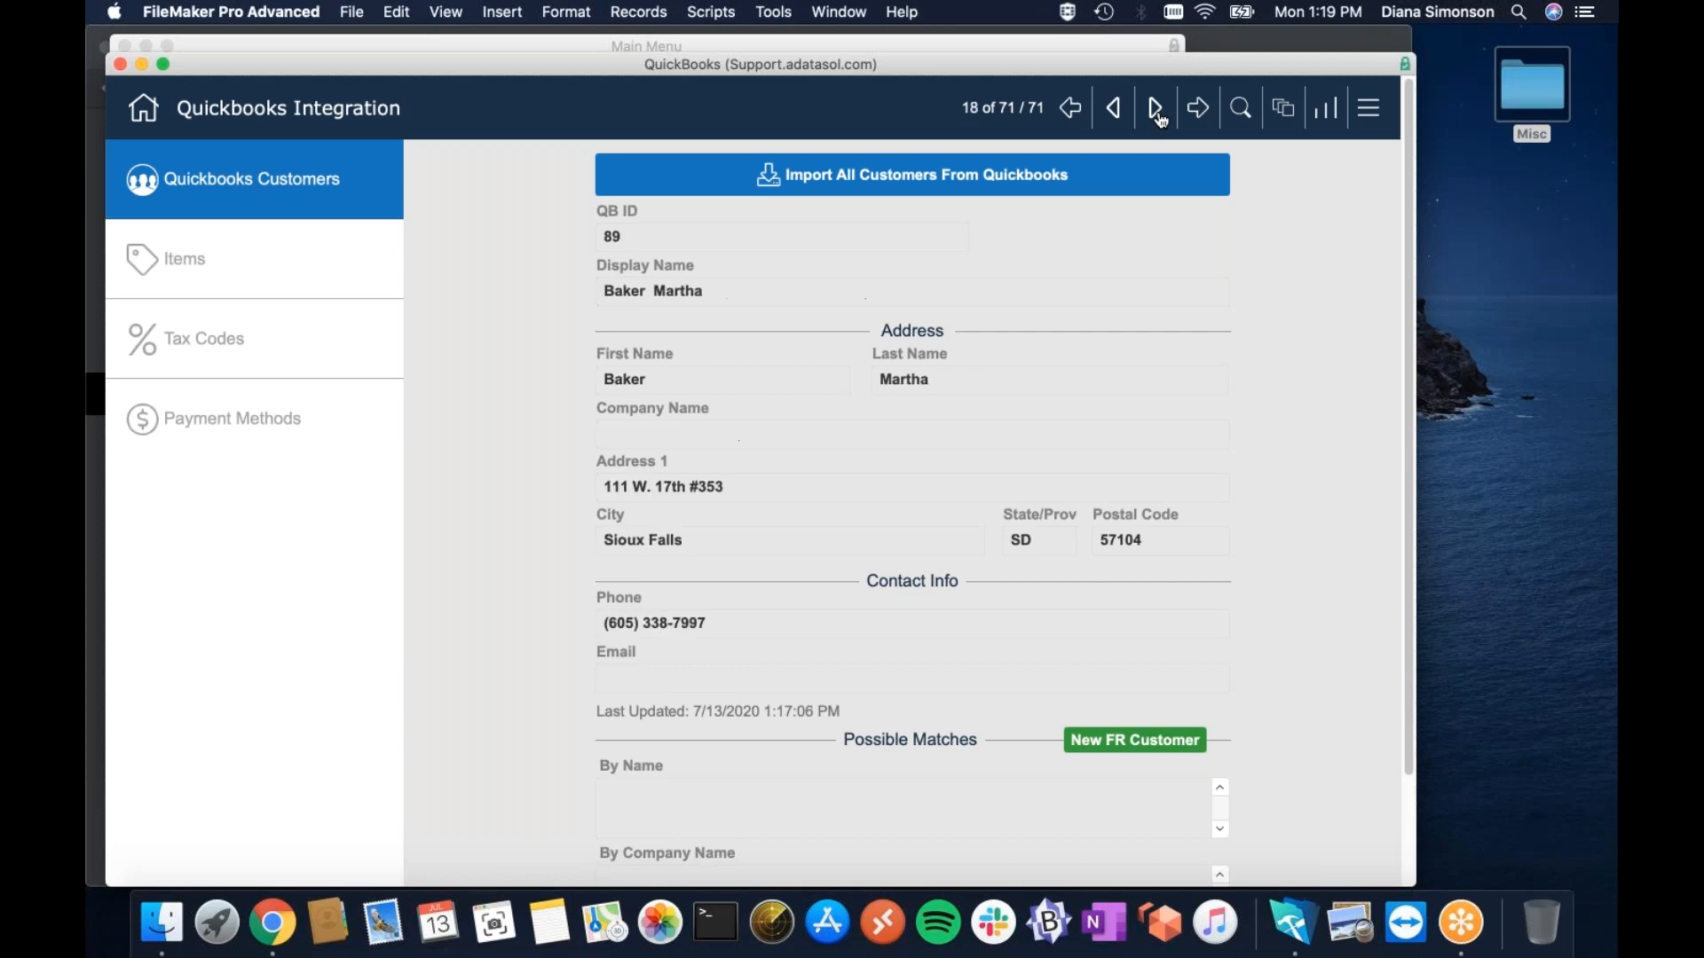
click(1158, 111)
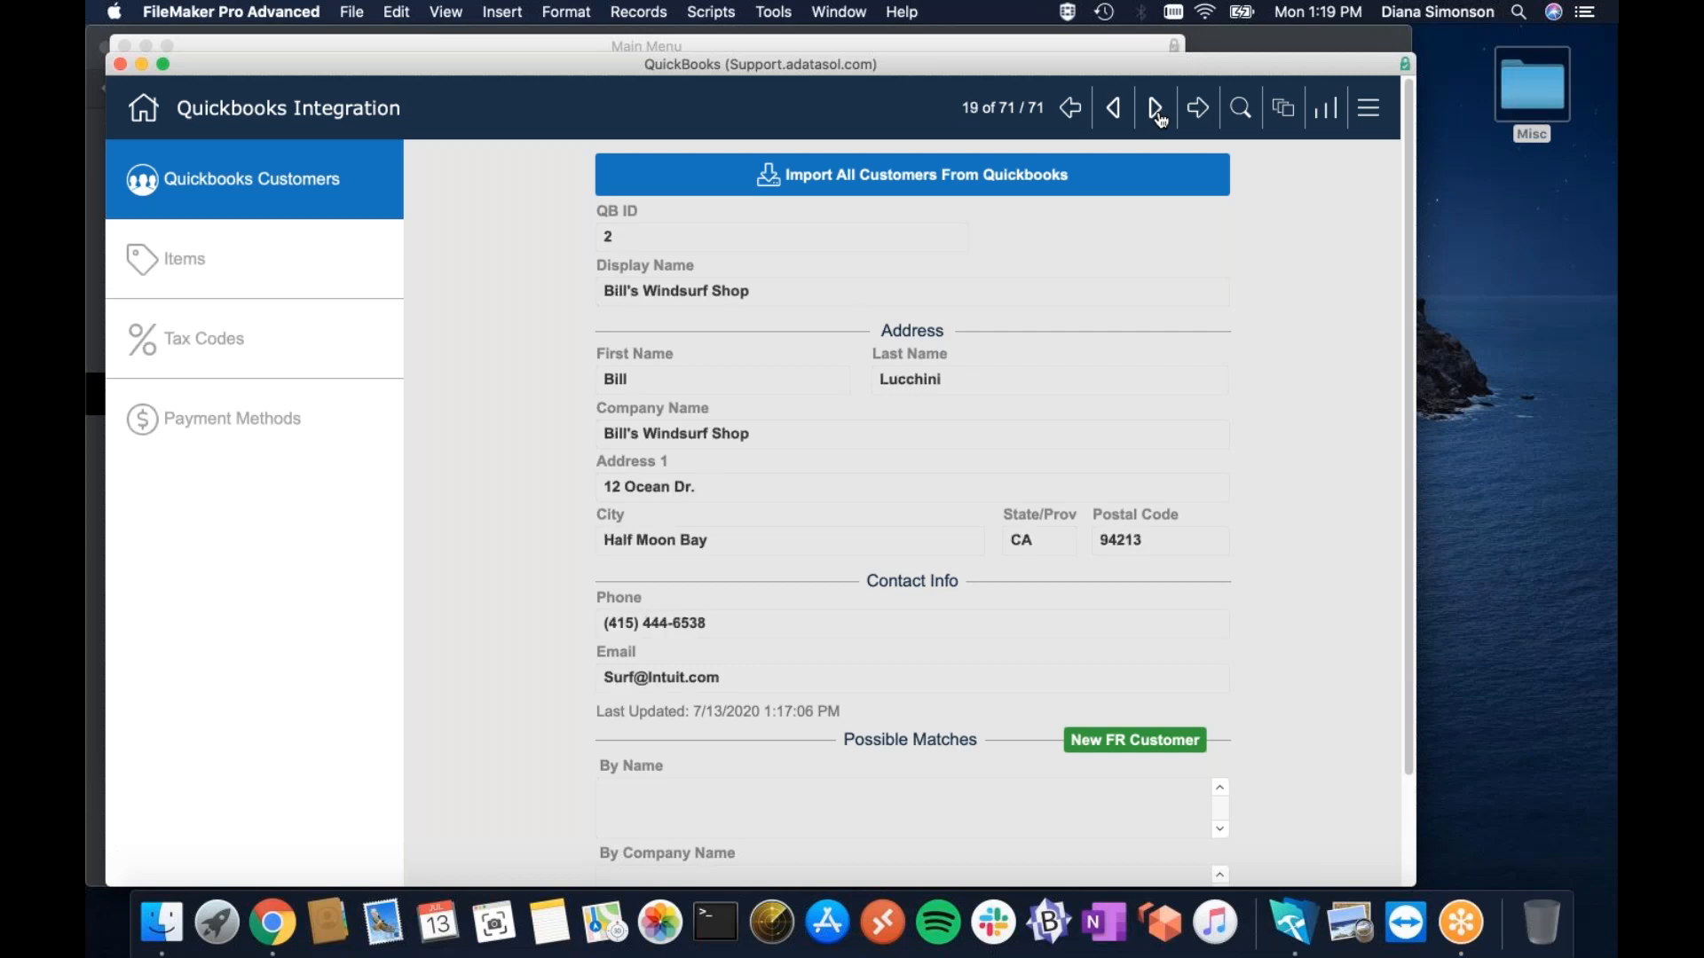
click(1158, 110)
click(1157, 110)
click(1157, 110)
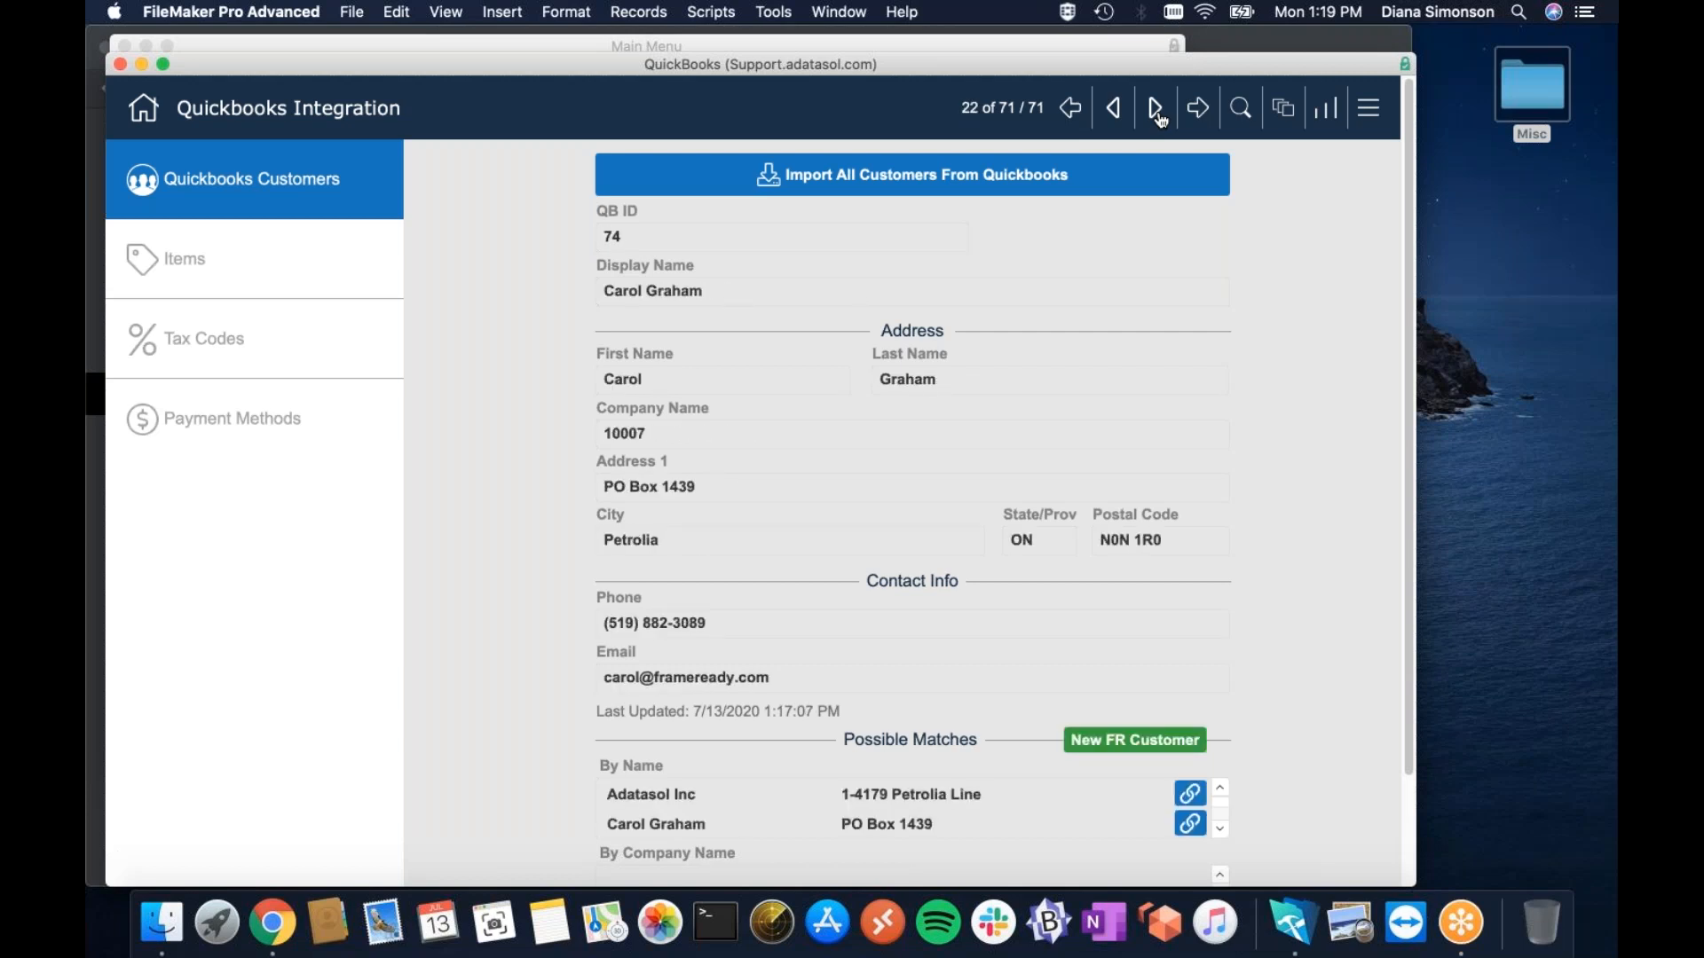
click(1157, 110)
click(1113, 108)
click(1190, 793)
Page onward through the remaining customers, then open the QuickBooks Items section.
click(1156, 110)
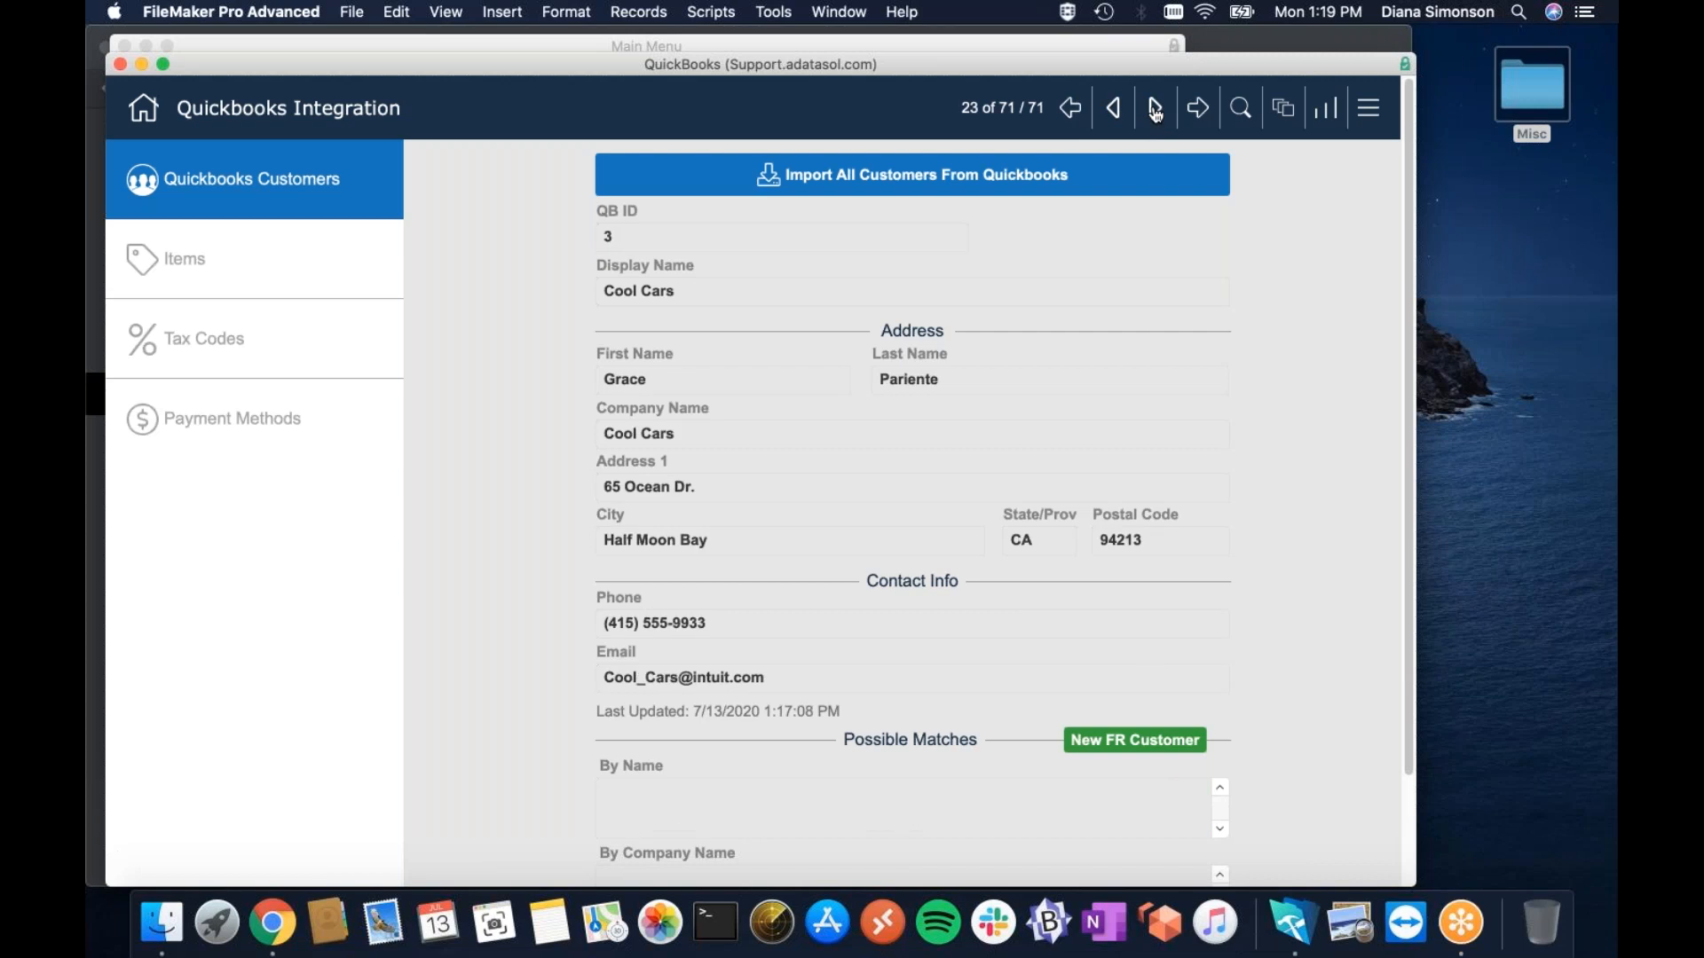
click(1156, 110)
click(1156, 110)
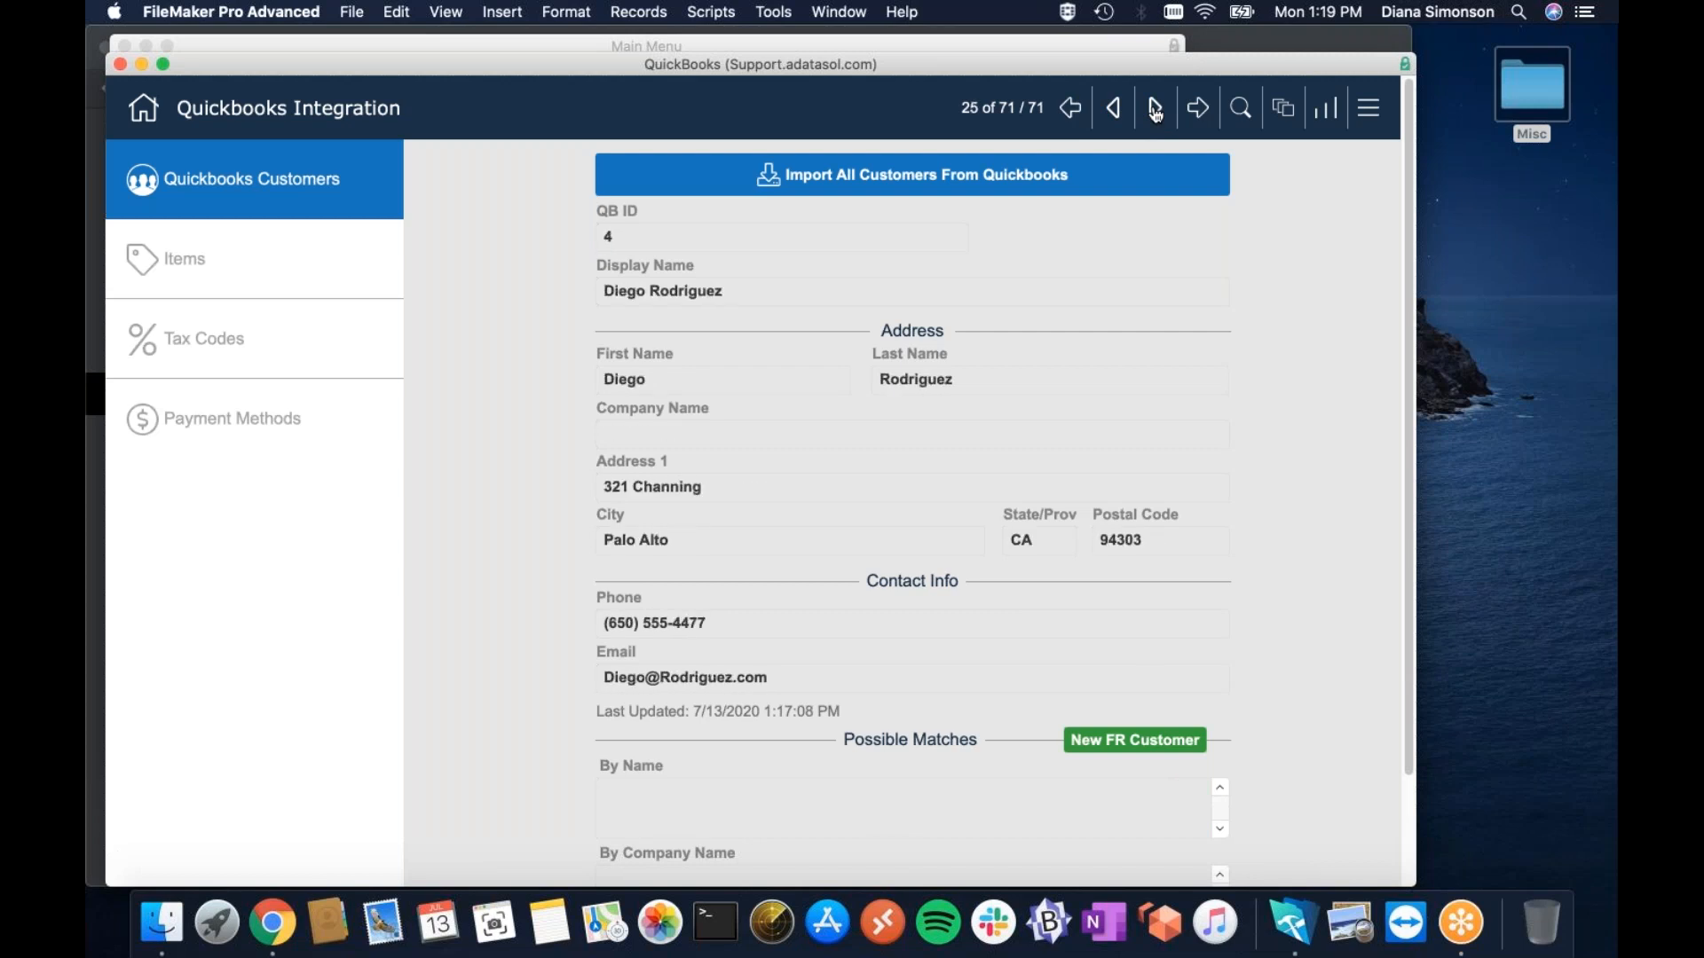
click(1155, 111)
click(1156, 110)
click(1156, 110)
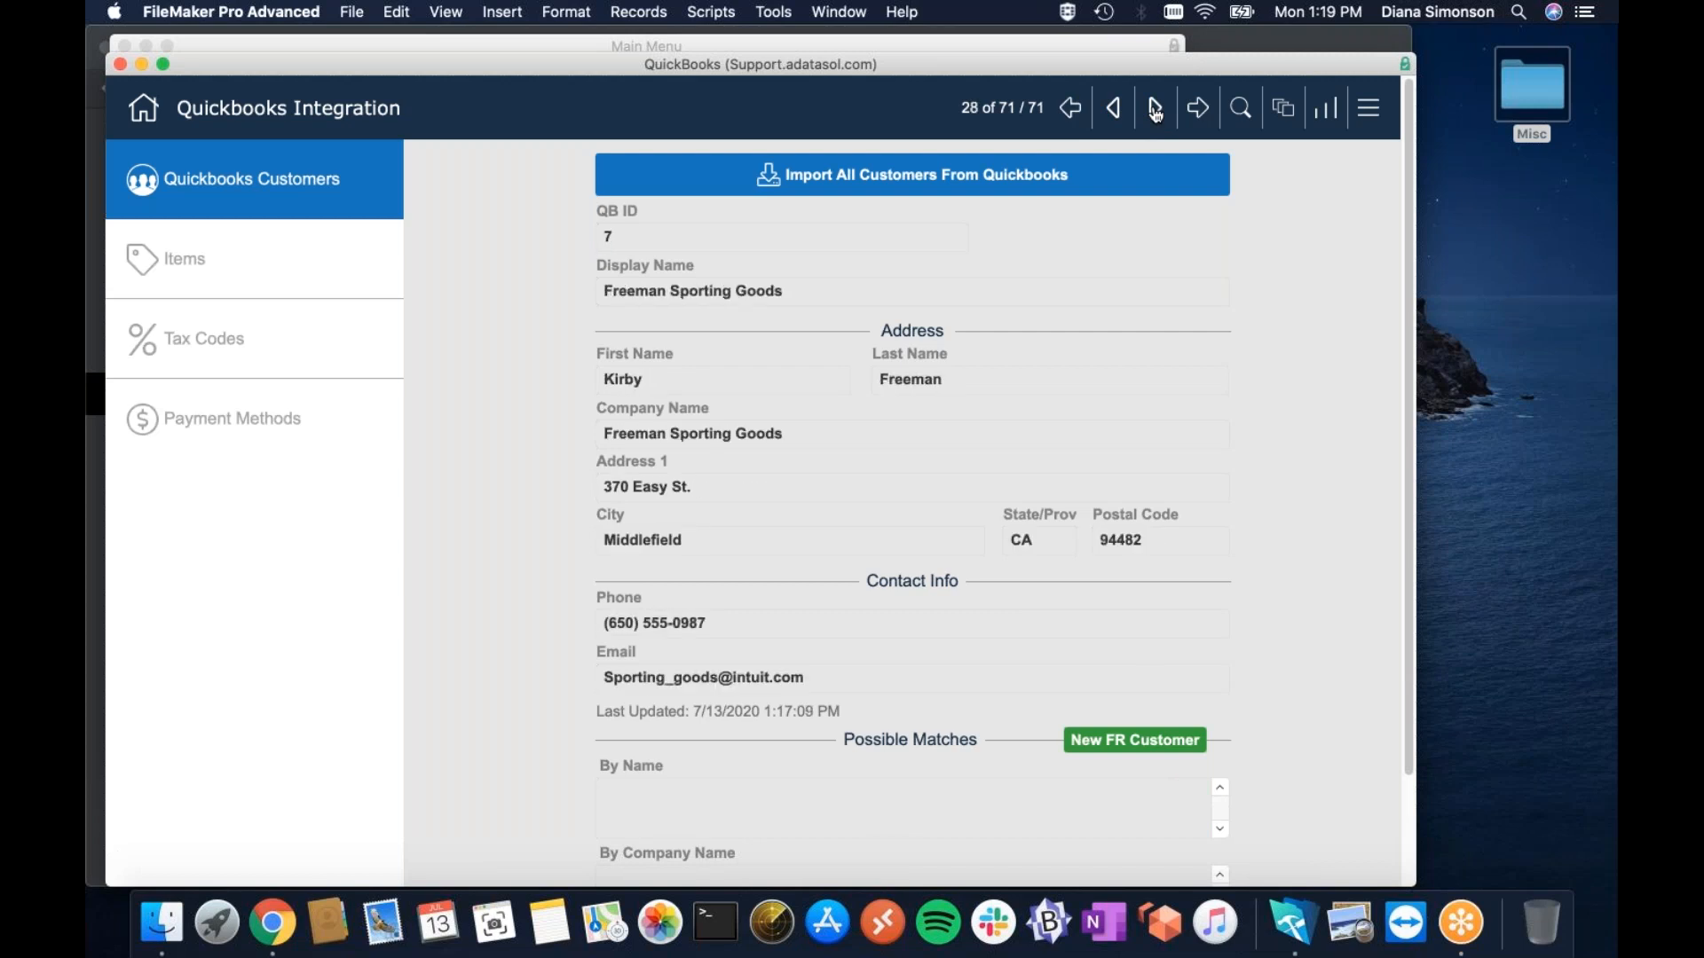
click(1155, 110)
click(1156, 110)
click(1156, 110)
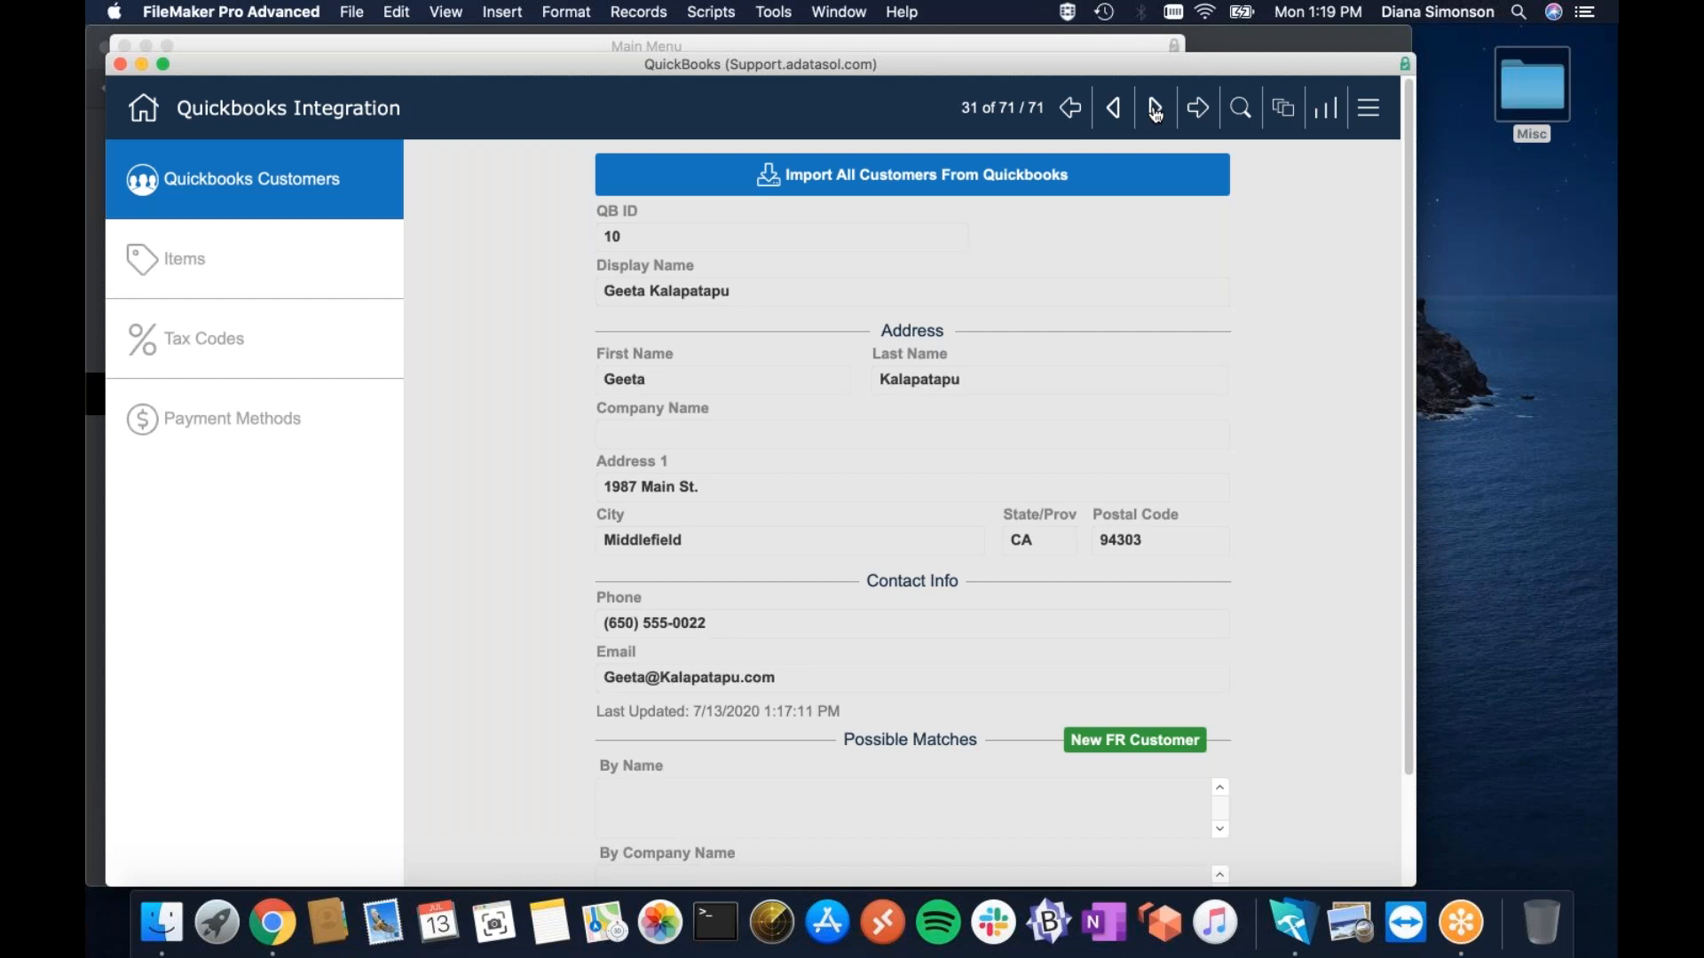
click(1156, 110)
click(1156, 110)
click(1155, 110)
click(1156, 110)
click(1156, 110)
click(1155, 110)
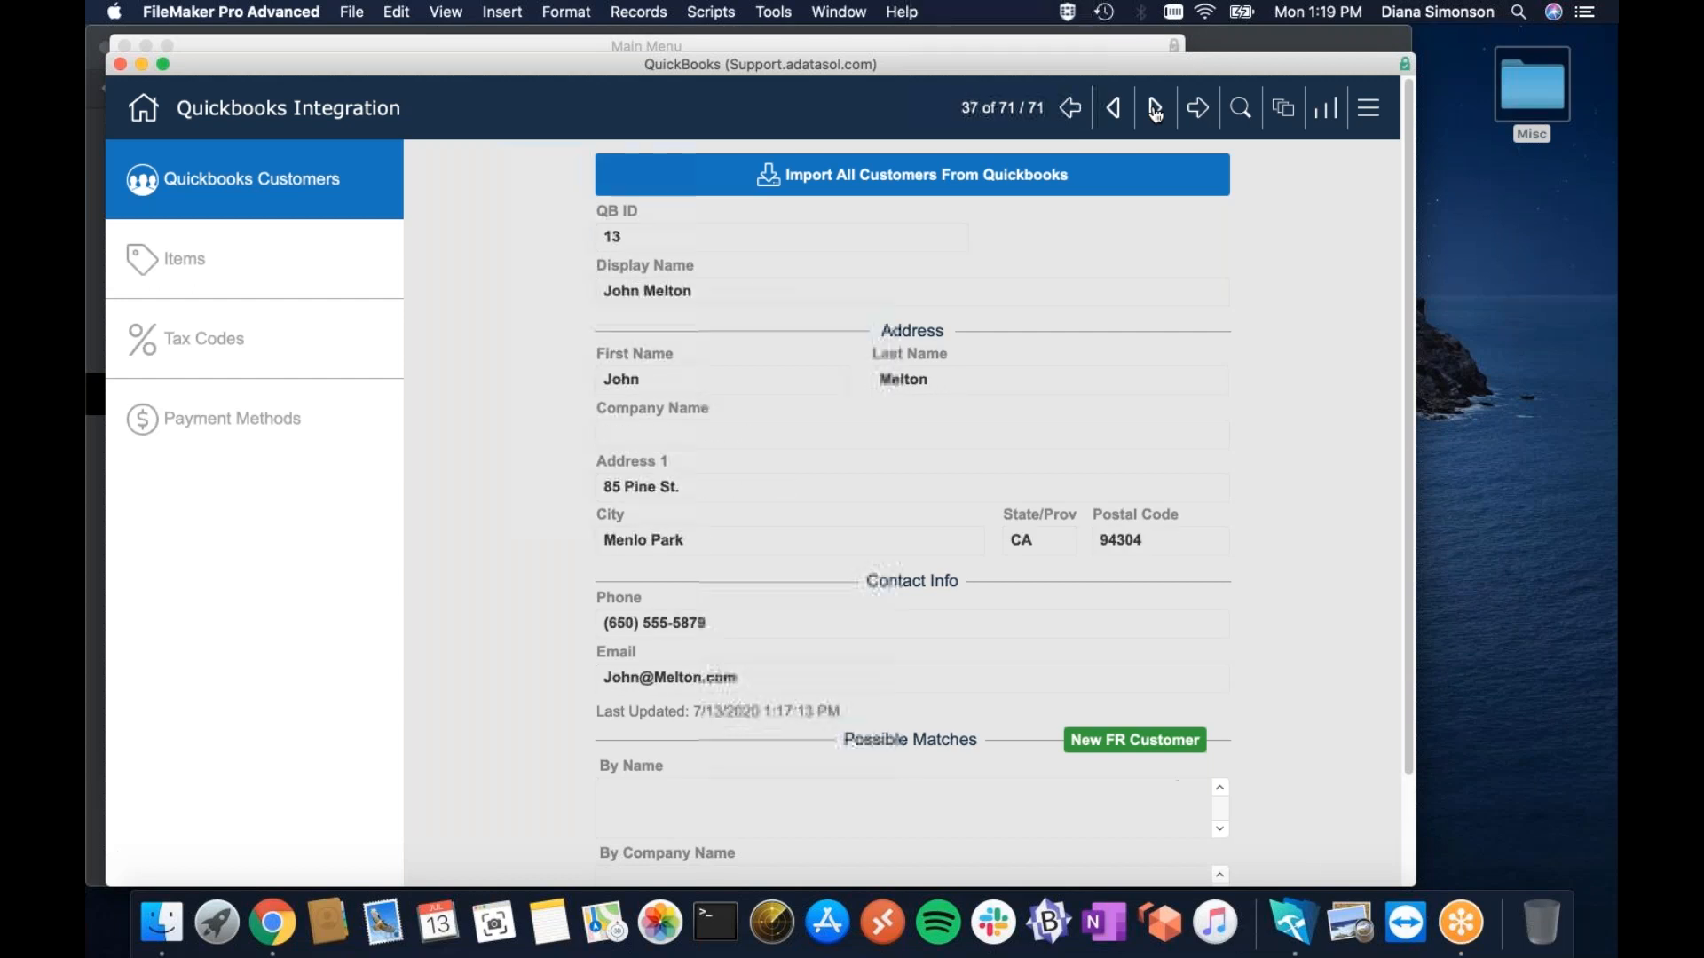
click(1156, 110)
click(1116, 115)
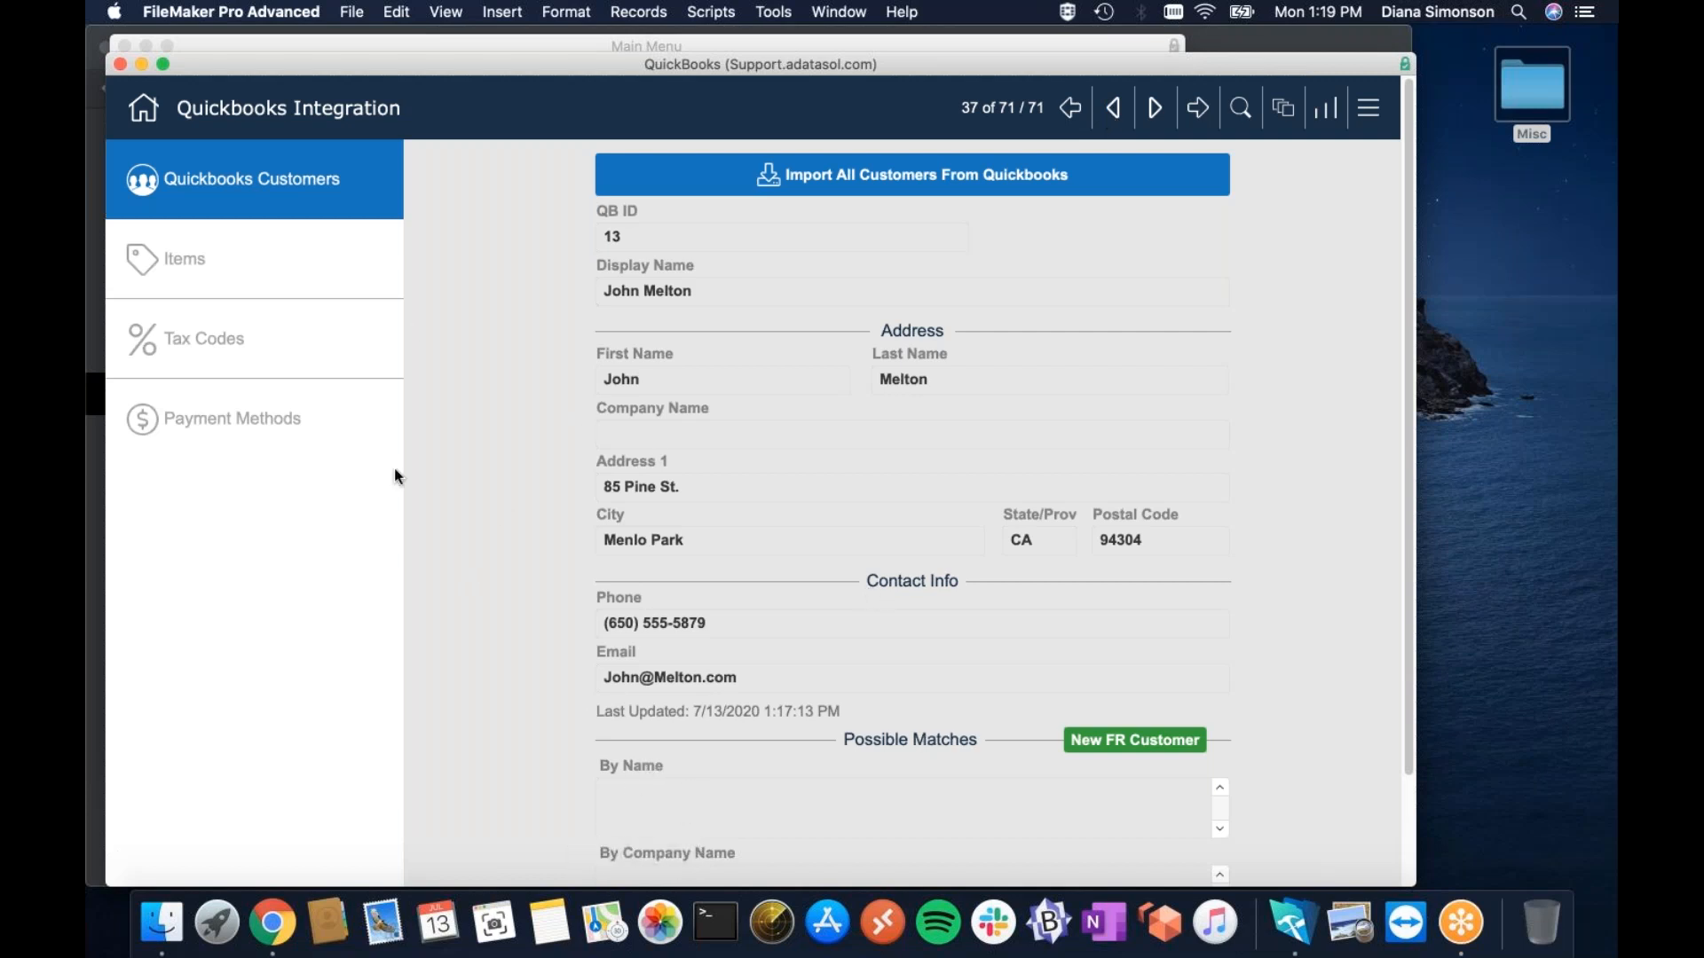
click(303, 282)
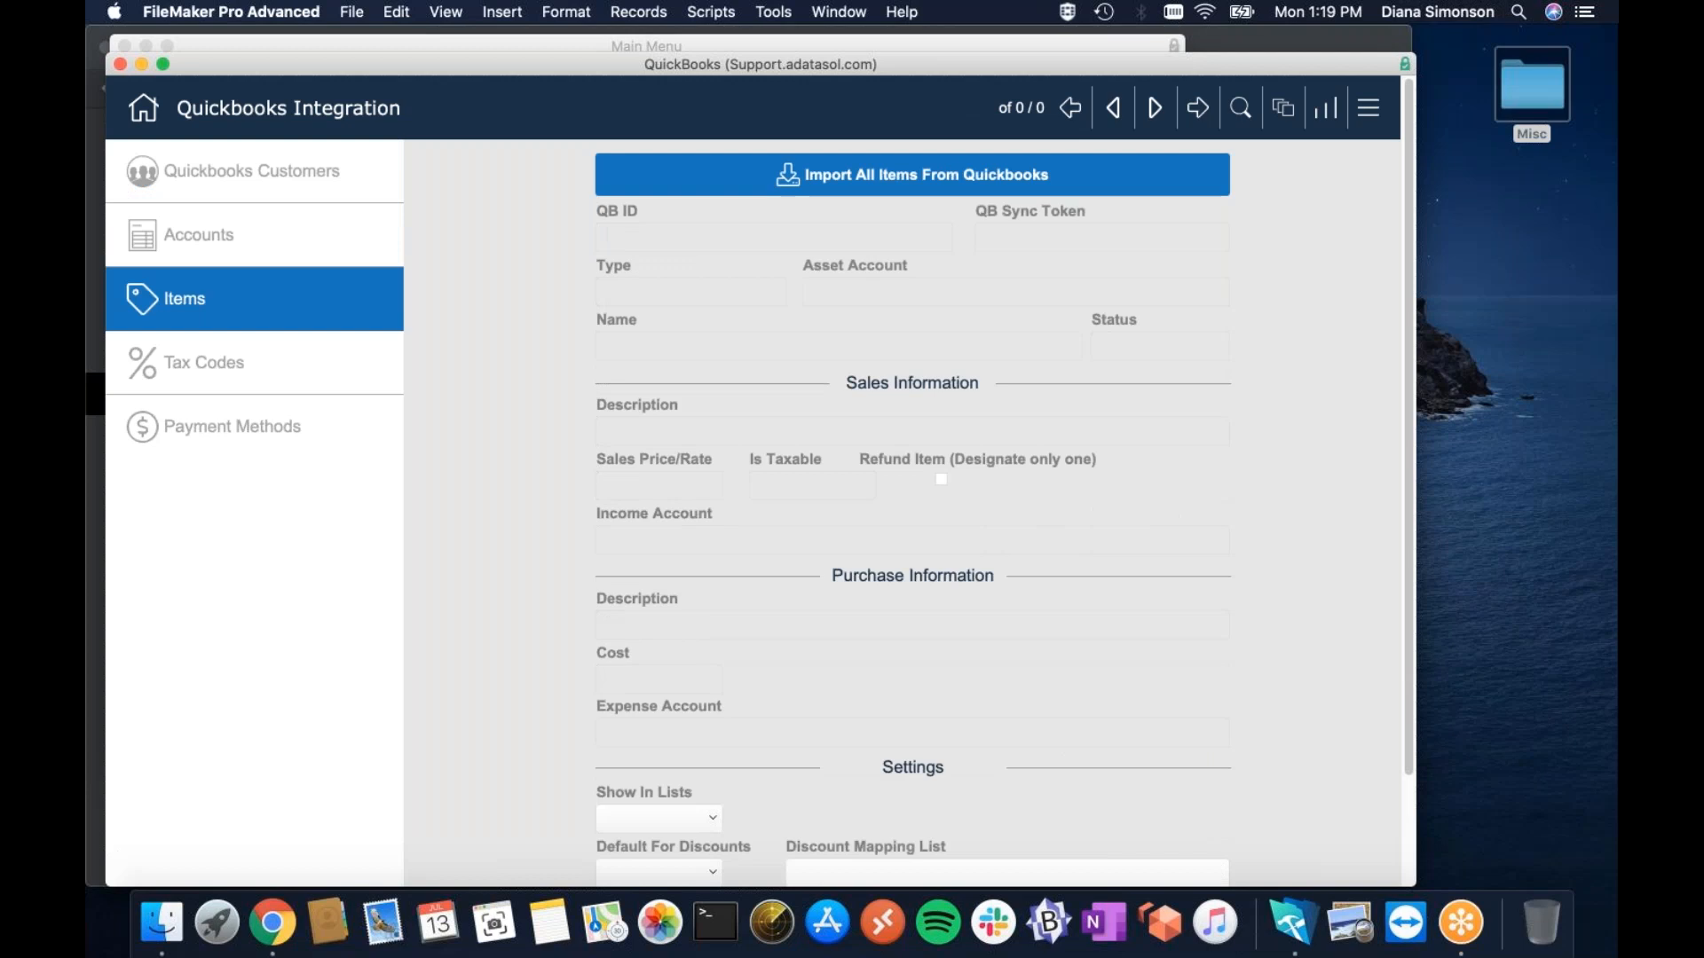
Import all 33 QuickBooks items, starting with the Bundle test group item, and review the list.
click(1047, 185)
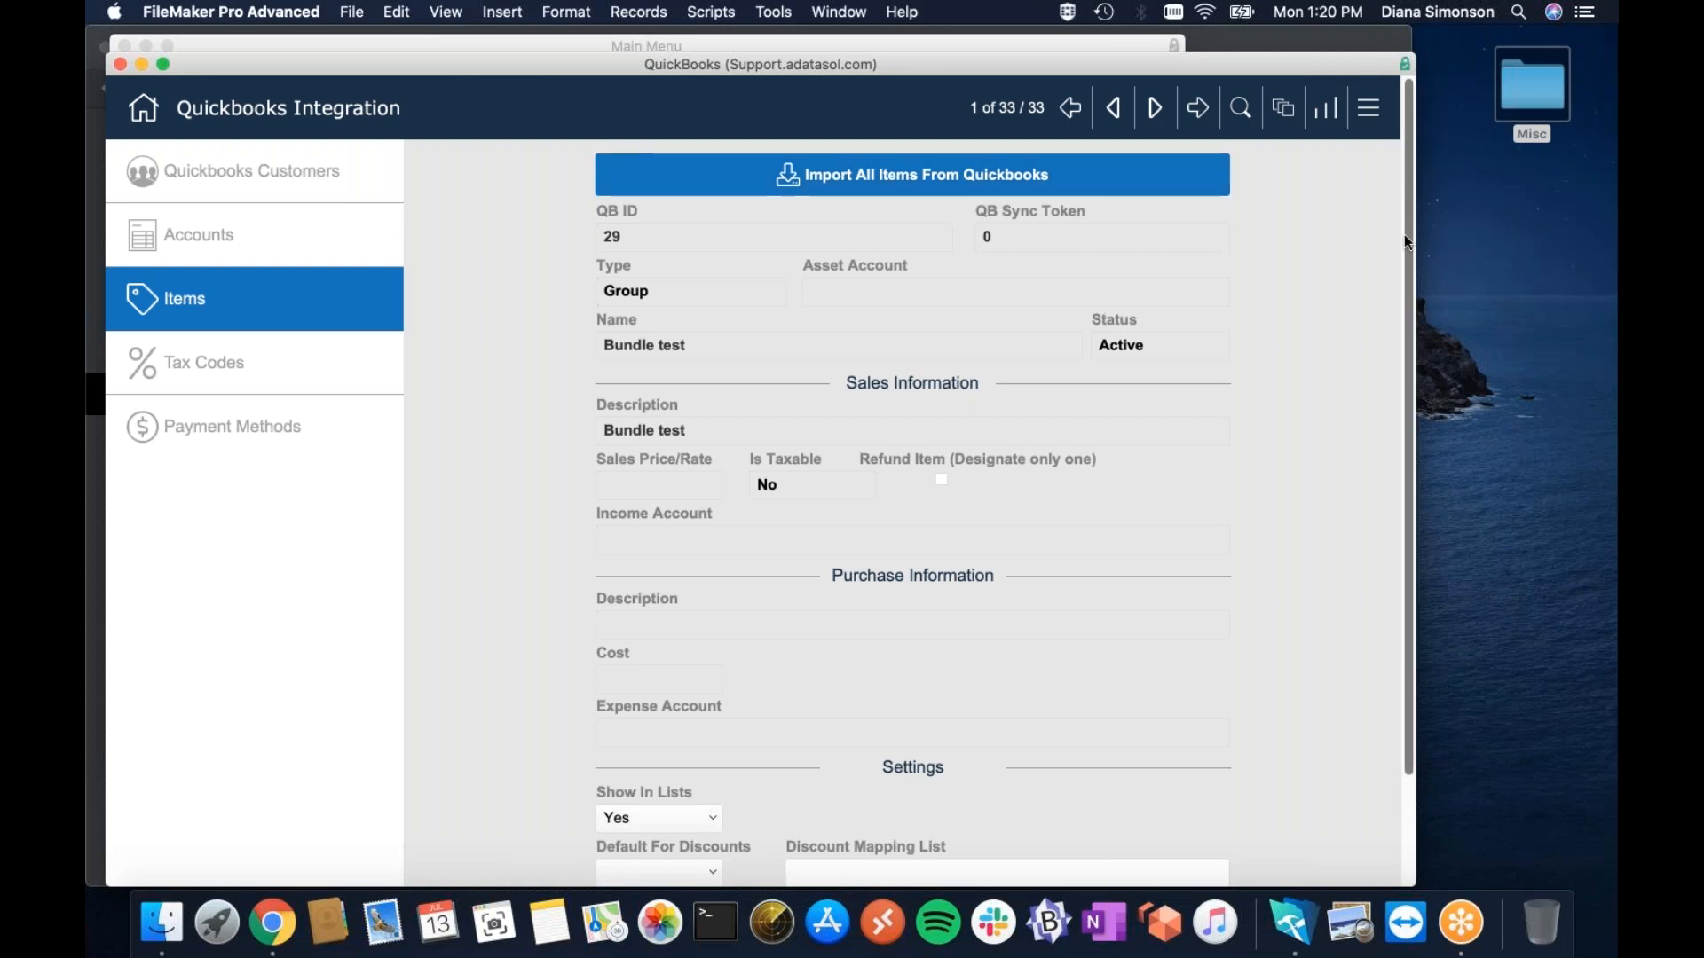
scroll(1391, 288, down, 3)
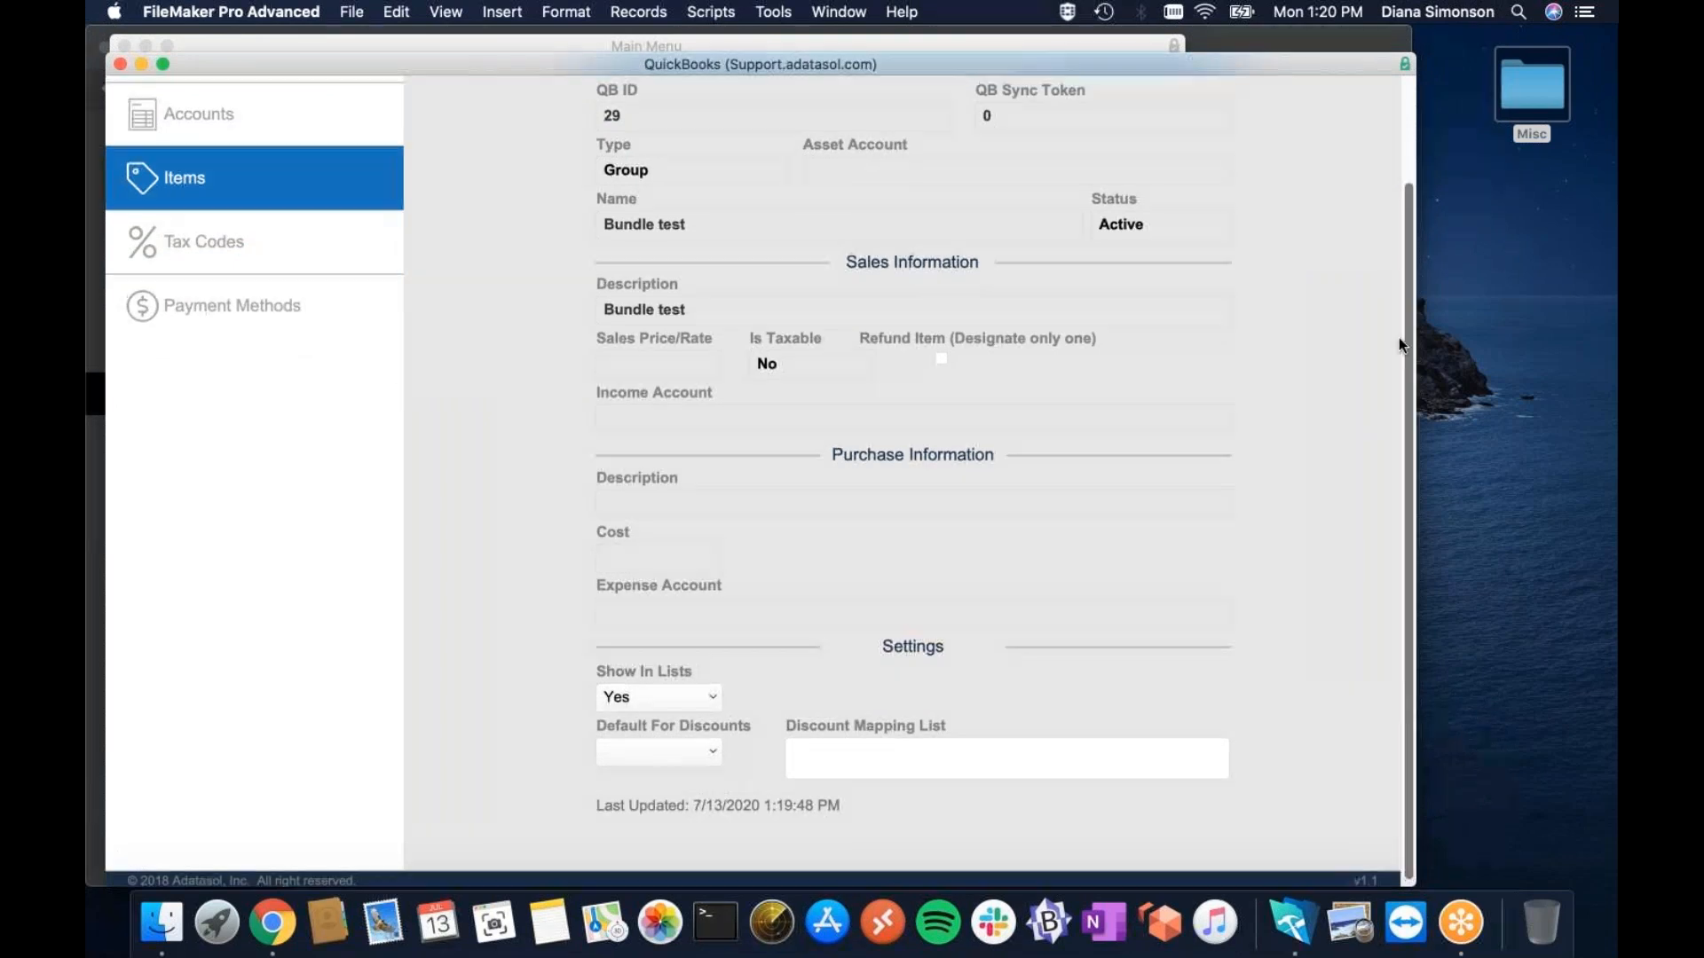
scroll(1399, 337, up, 3)
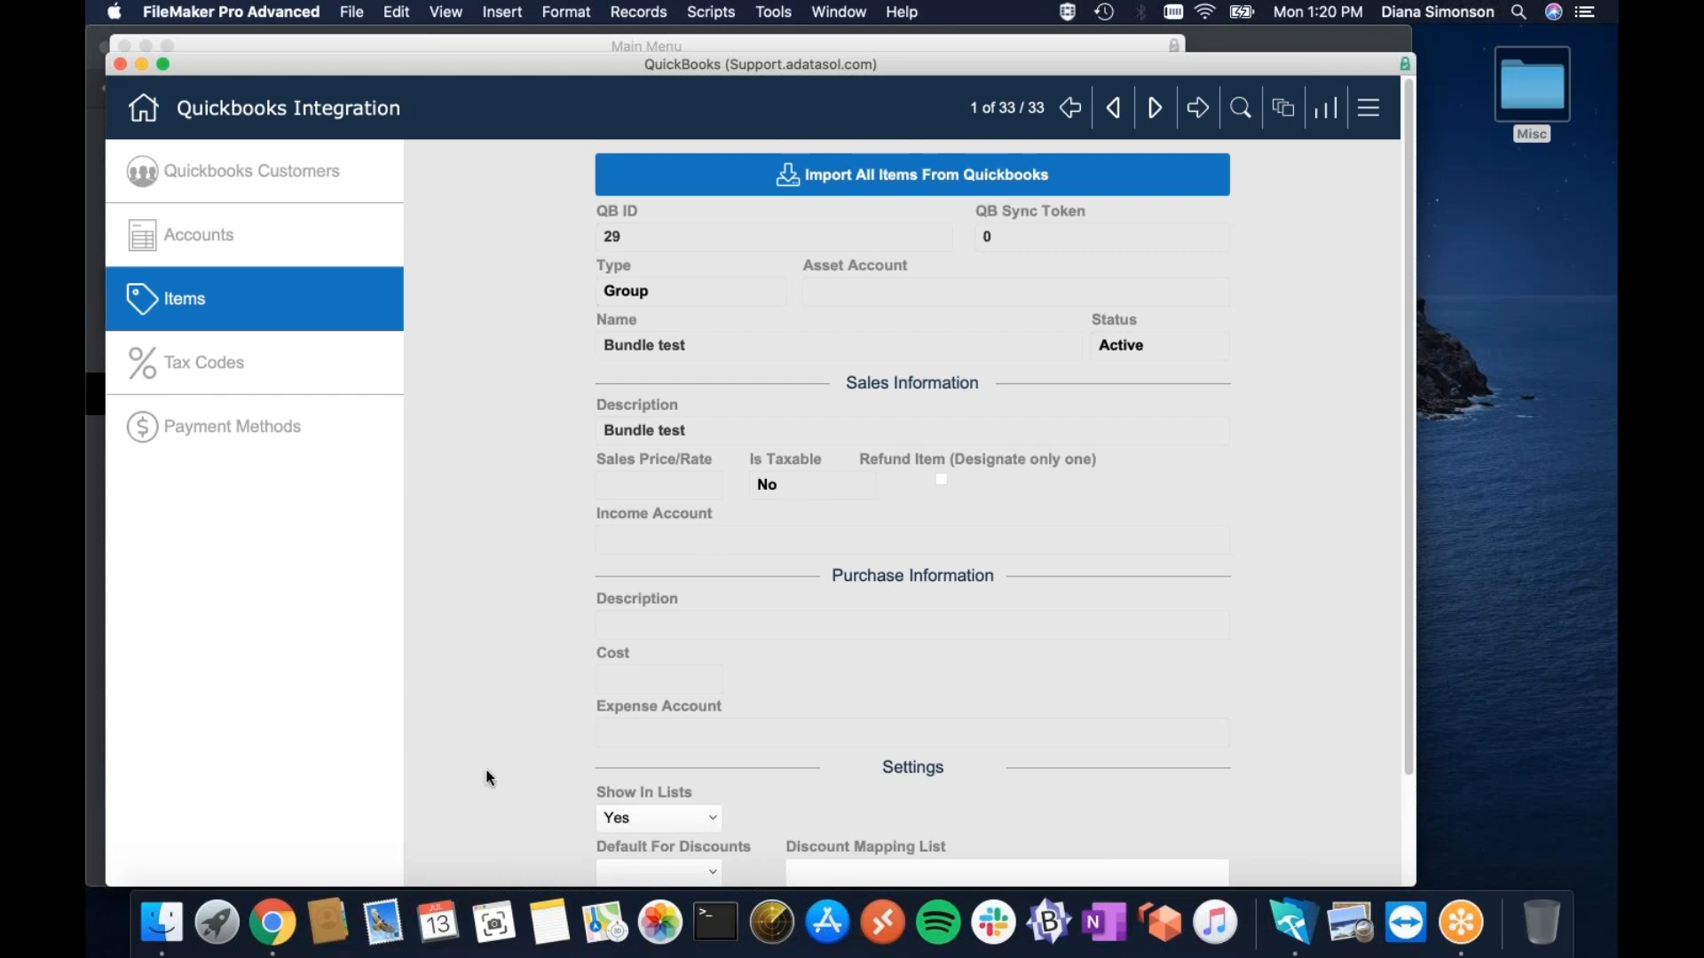
click(272, 923)
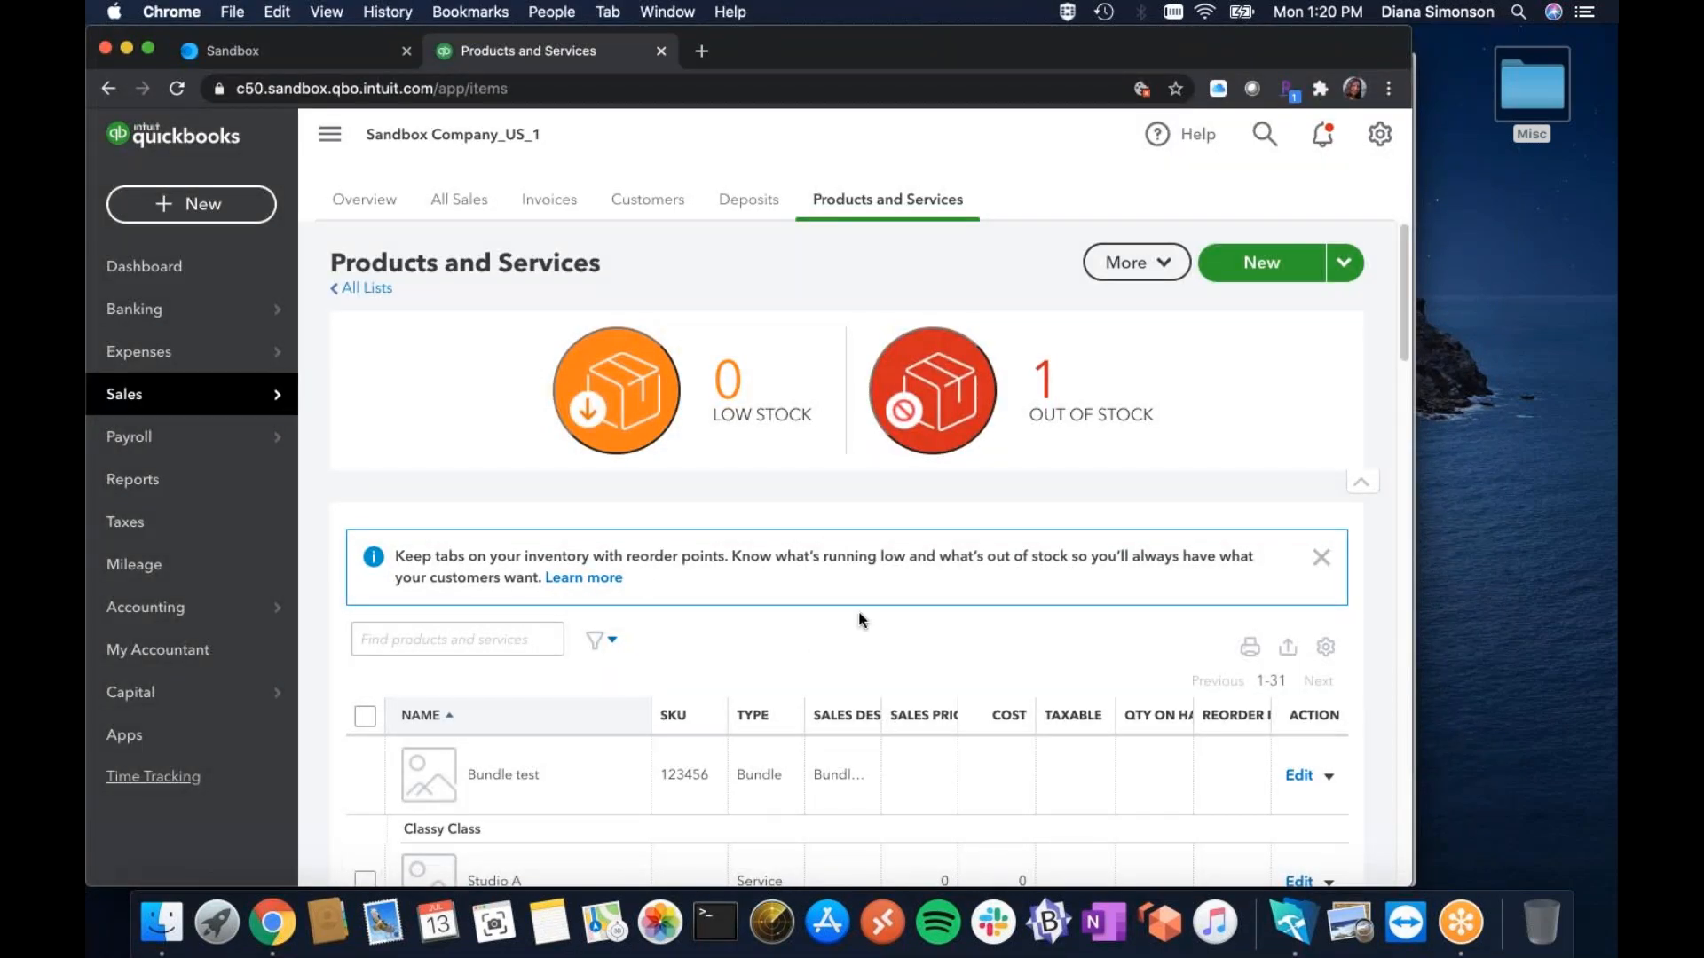
click(1309, 926)
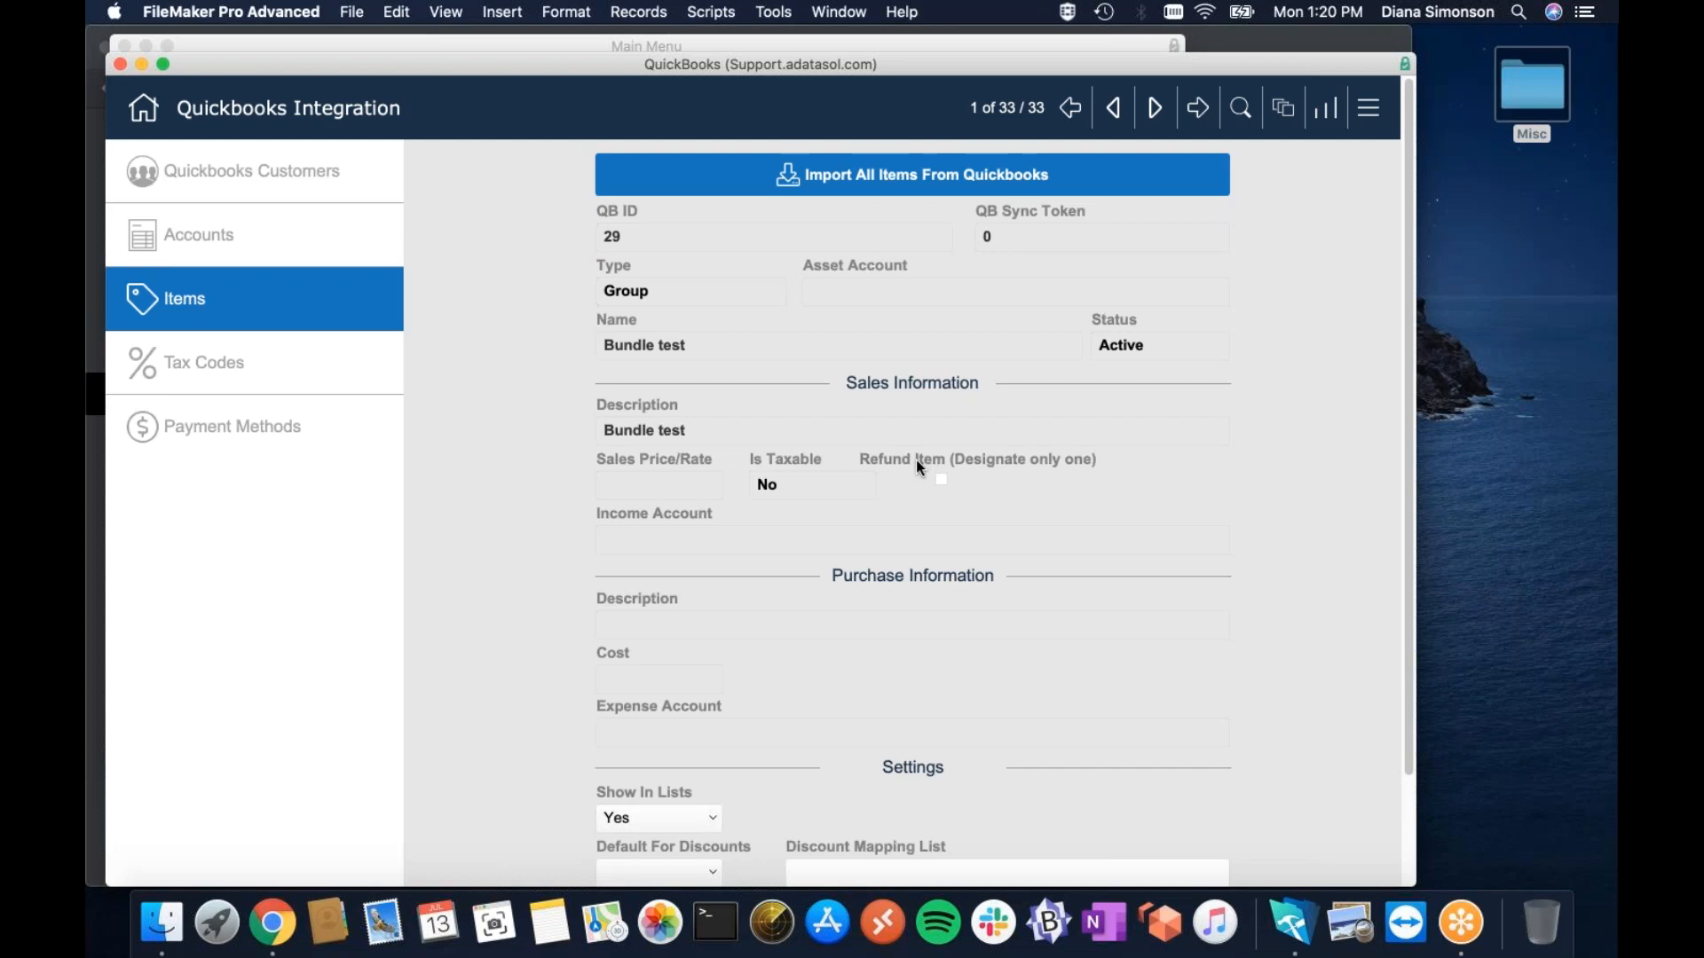
Page through the item records to the Customer Refund service item, record 6 of 33.
click(1154, 109)
click(1155, 109)
click(1155, 109)
click(1155, 109)
click(1154, 109)
click(1155, 109)
click(1113, 109)
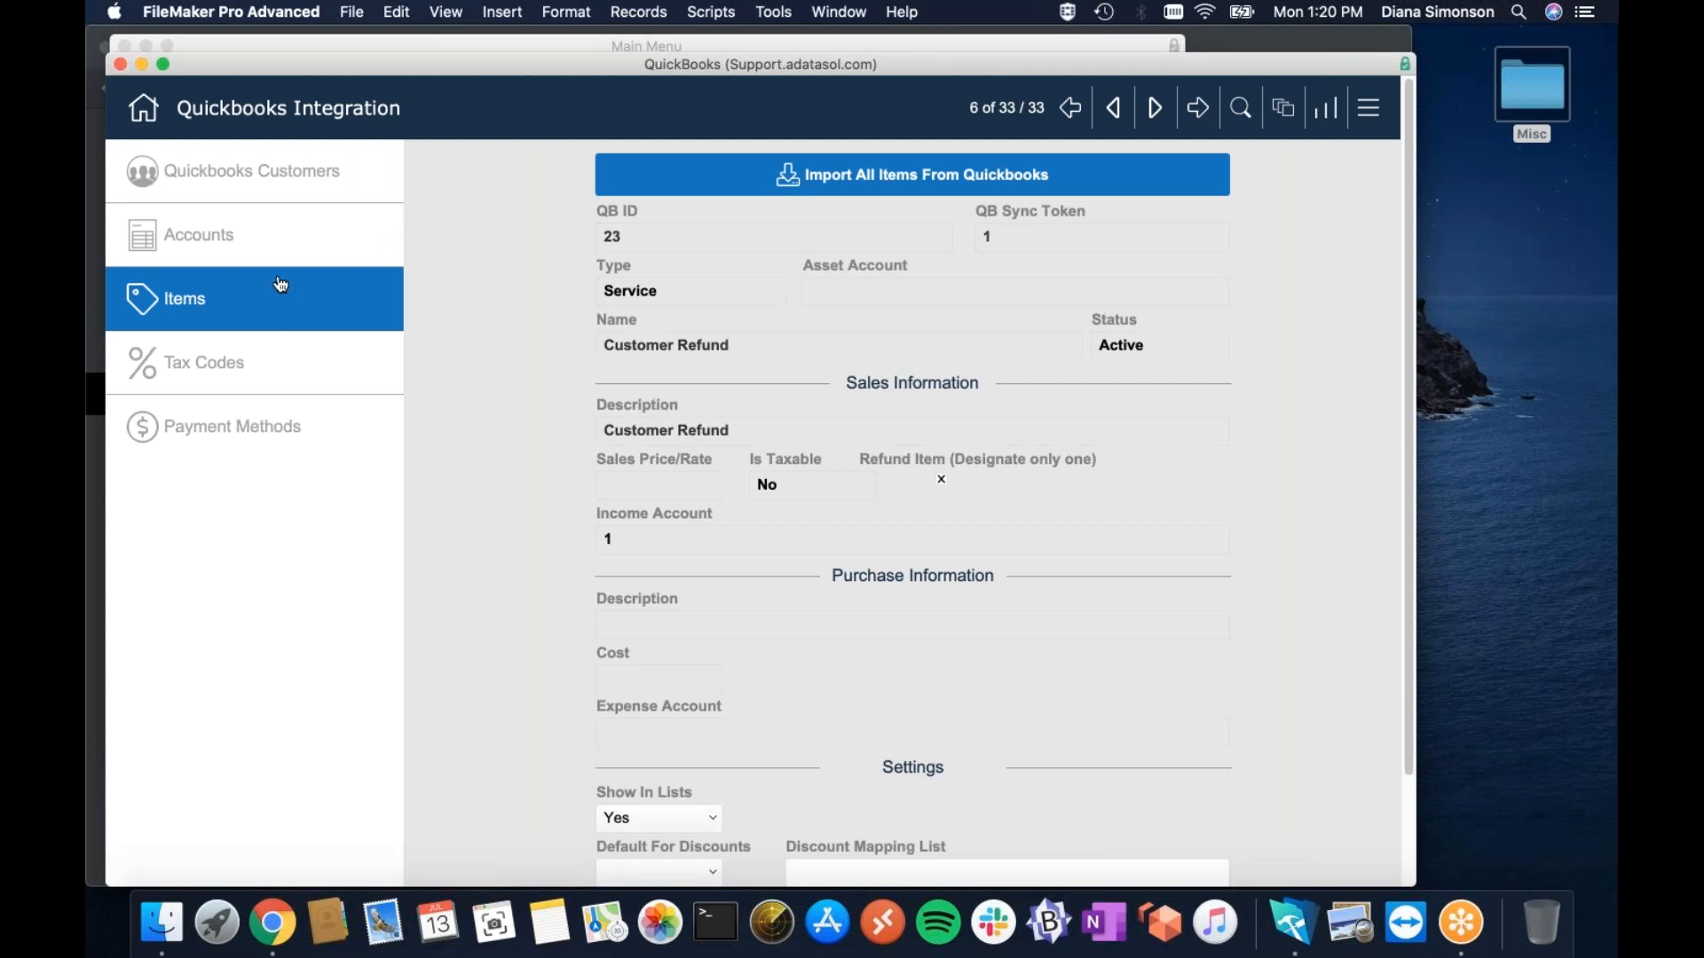
click(253, 235)
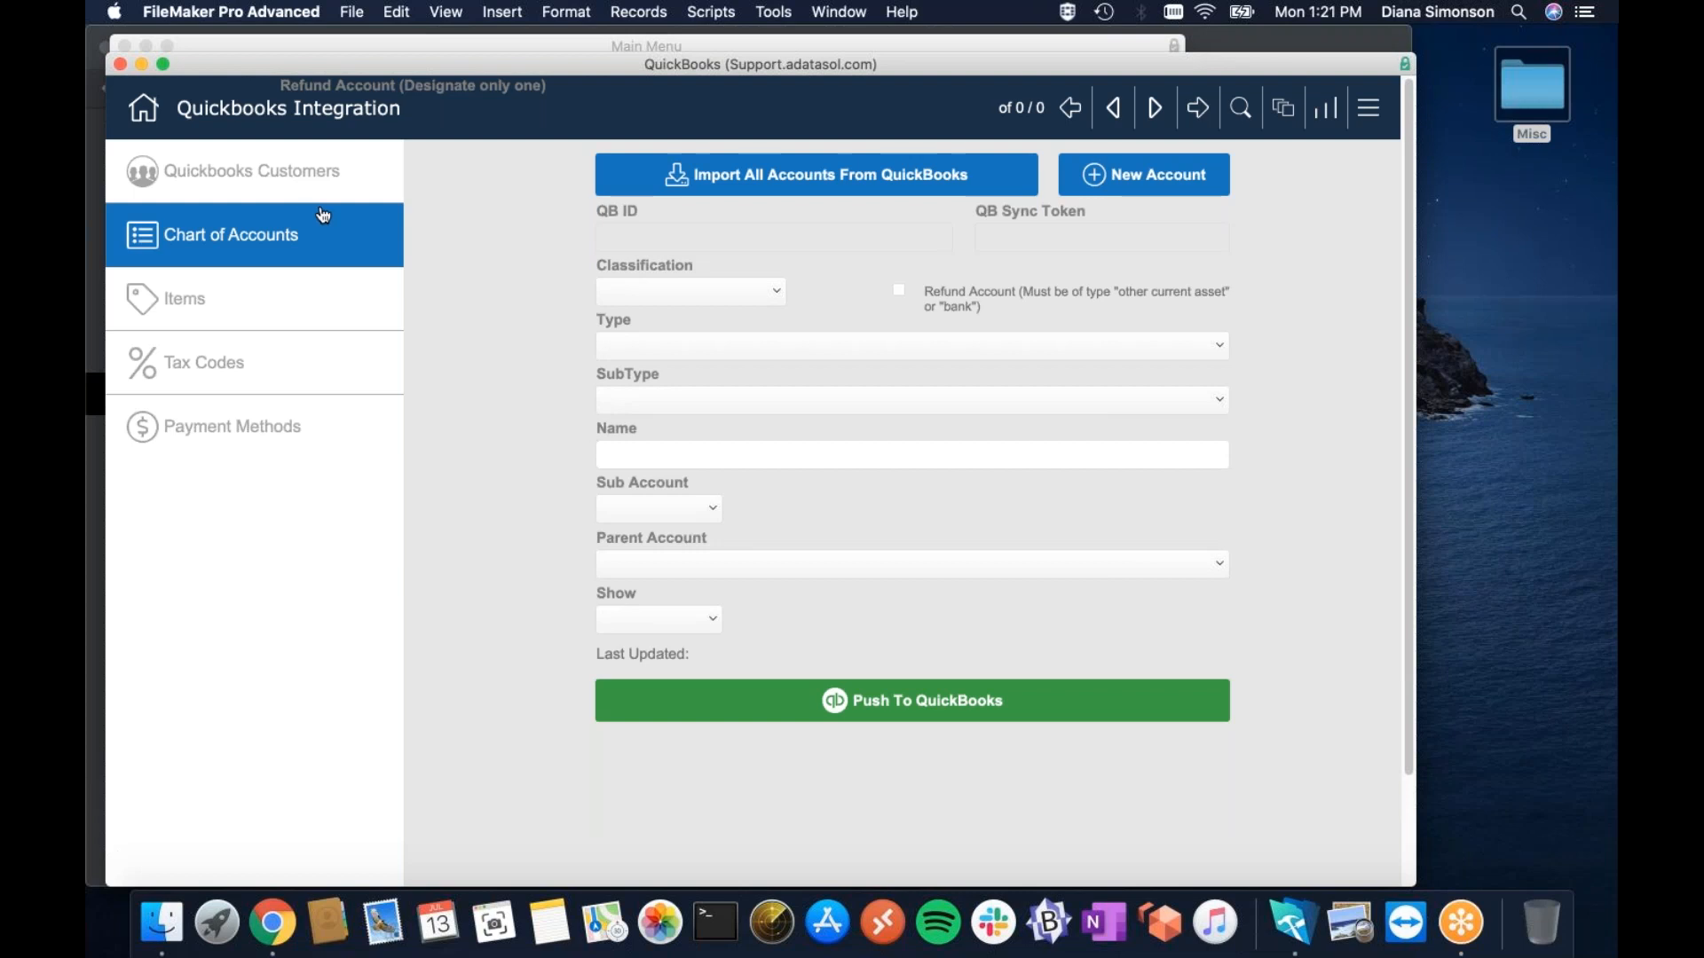
Import all 102 QuickBooks accounts into the chart of accounts, starting with Accounts Payable (A/P).
click(783, 181)
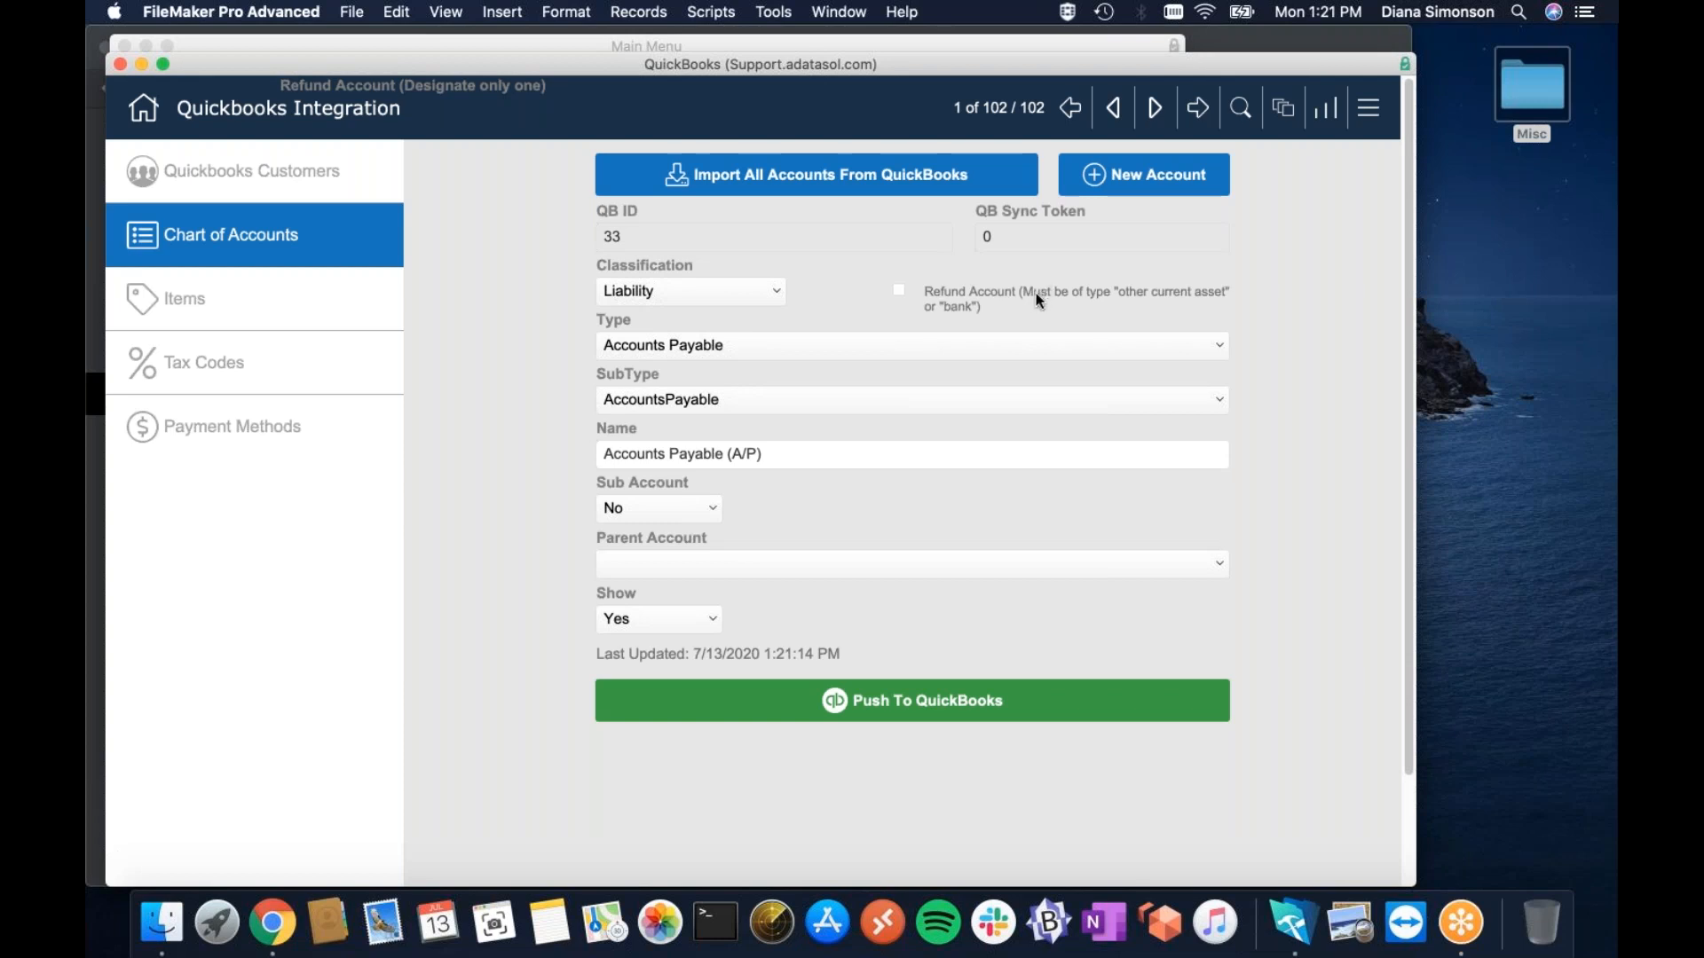
Page to the Bank of America checking account and tick its Refund Account checkbox.
click(1153, 108)
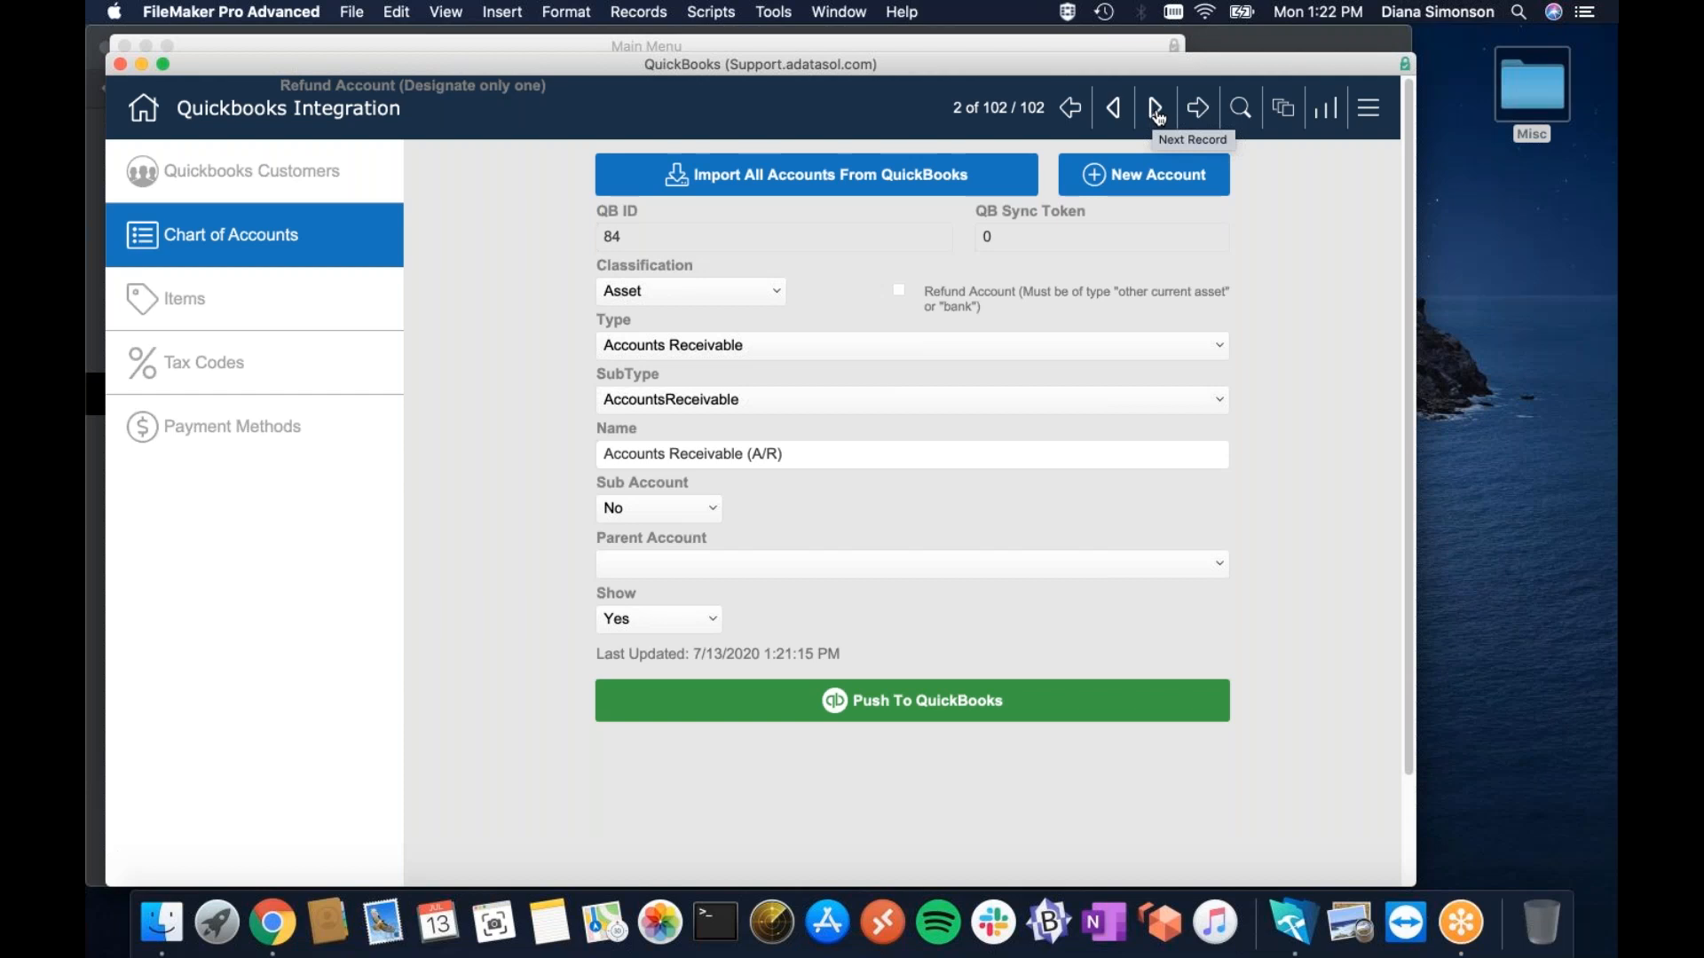
click(1155, 114)
click(1156, 114)
click(1156, 114)
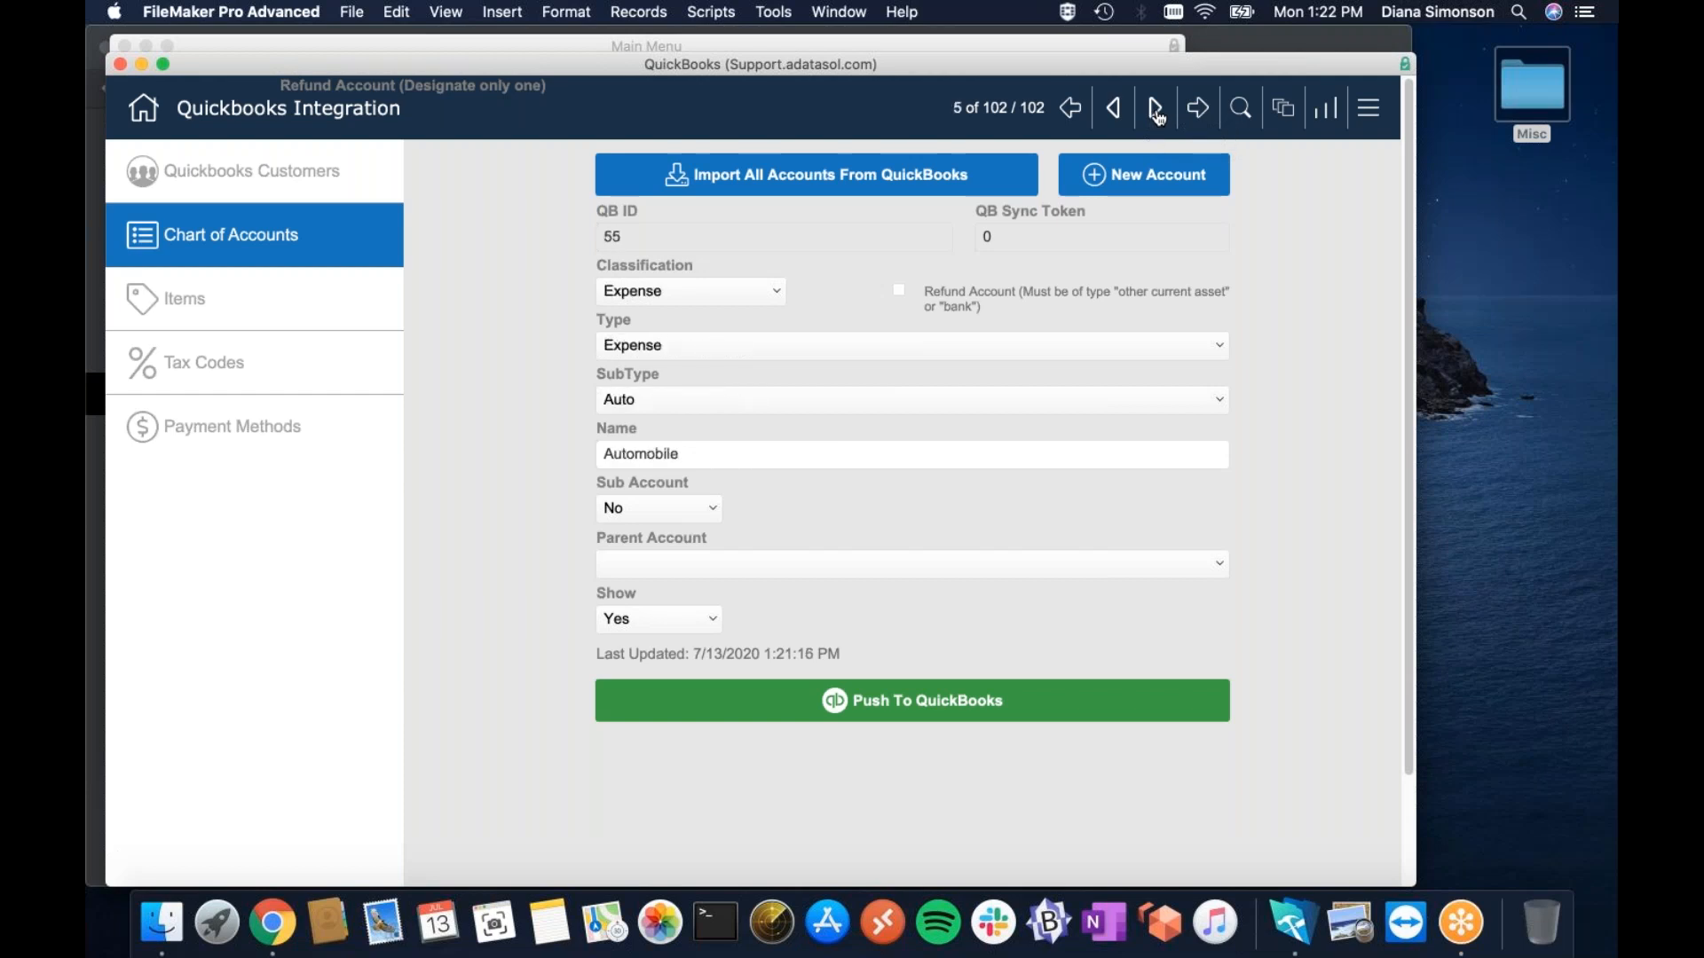
click(1132, 122)
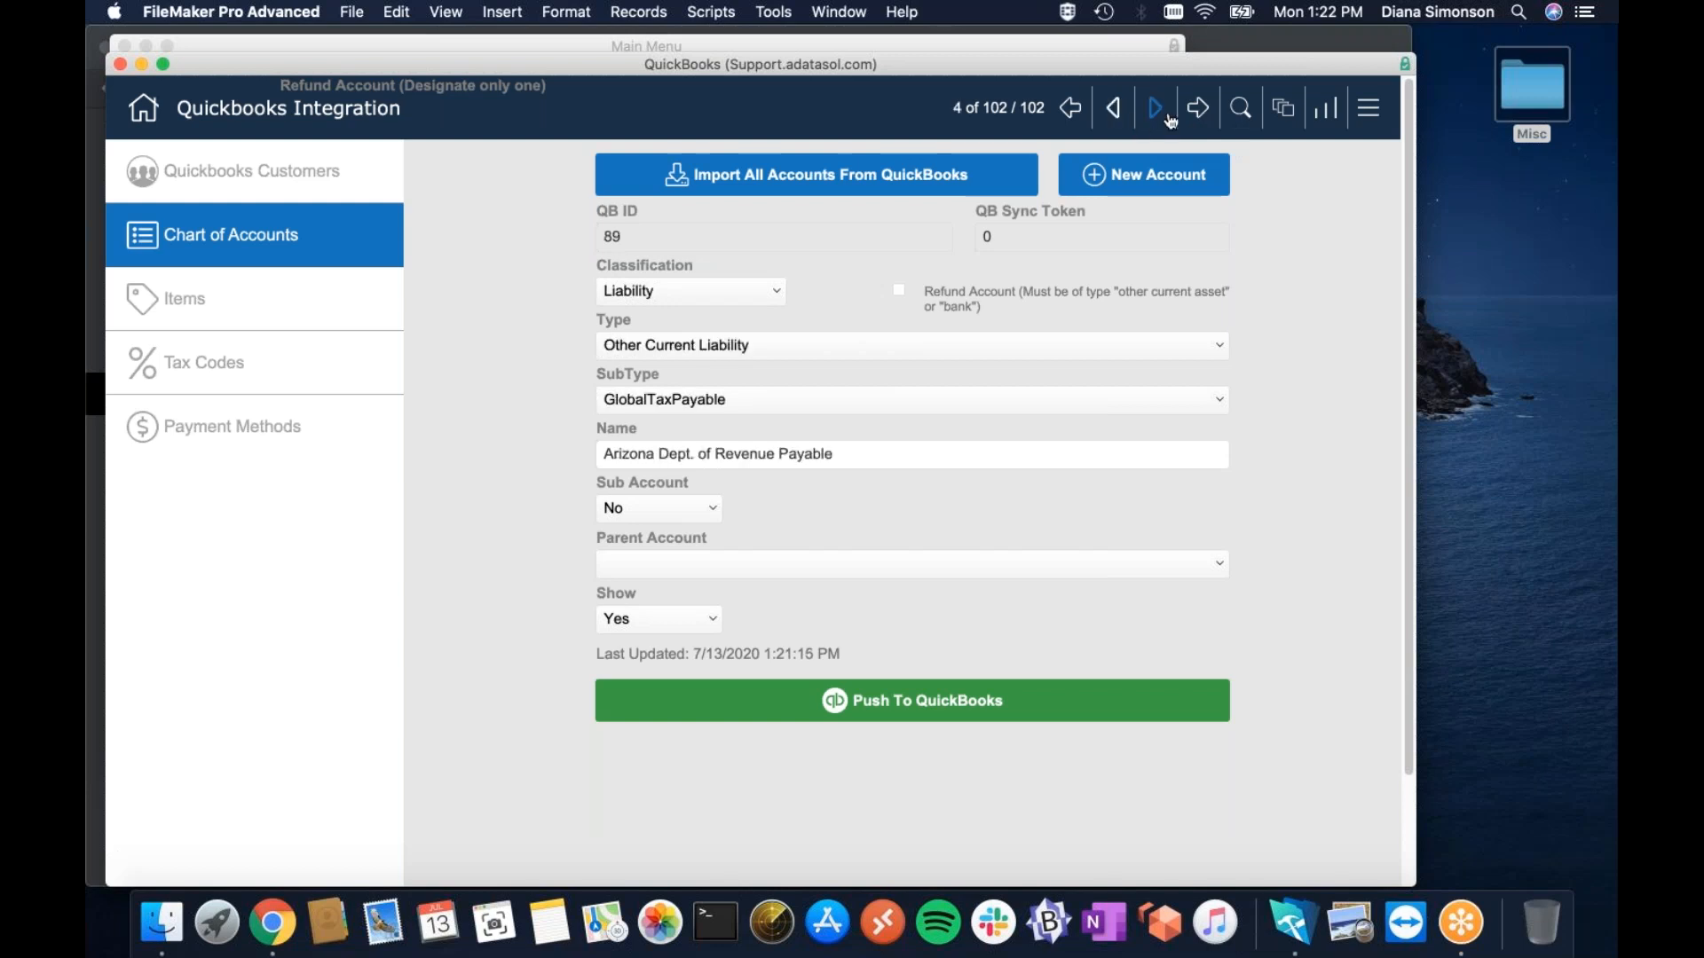
click(1168, 118)
click(1168, 118)
click(1168, 118)
click(1168, 118)
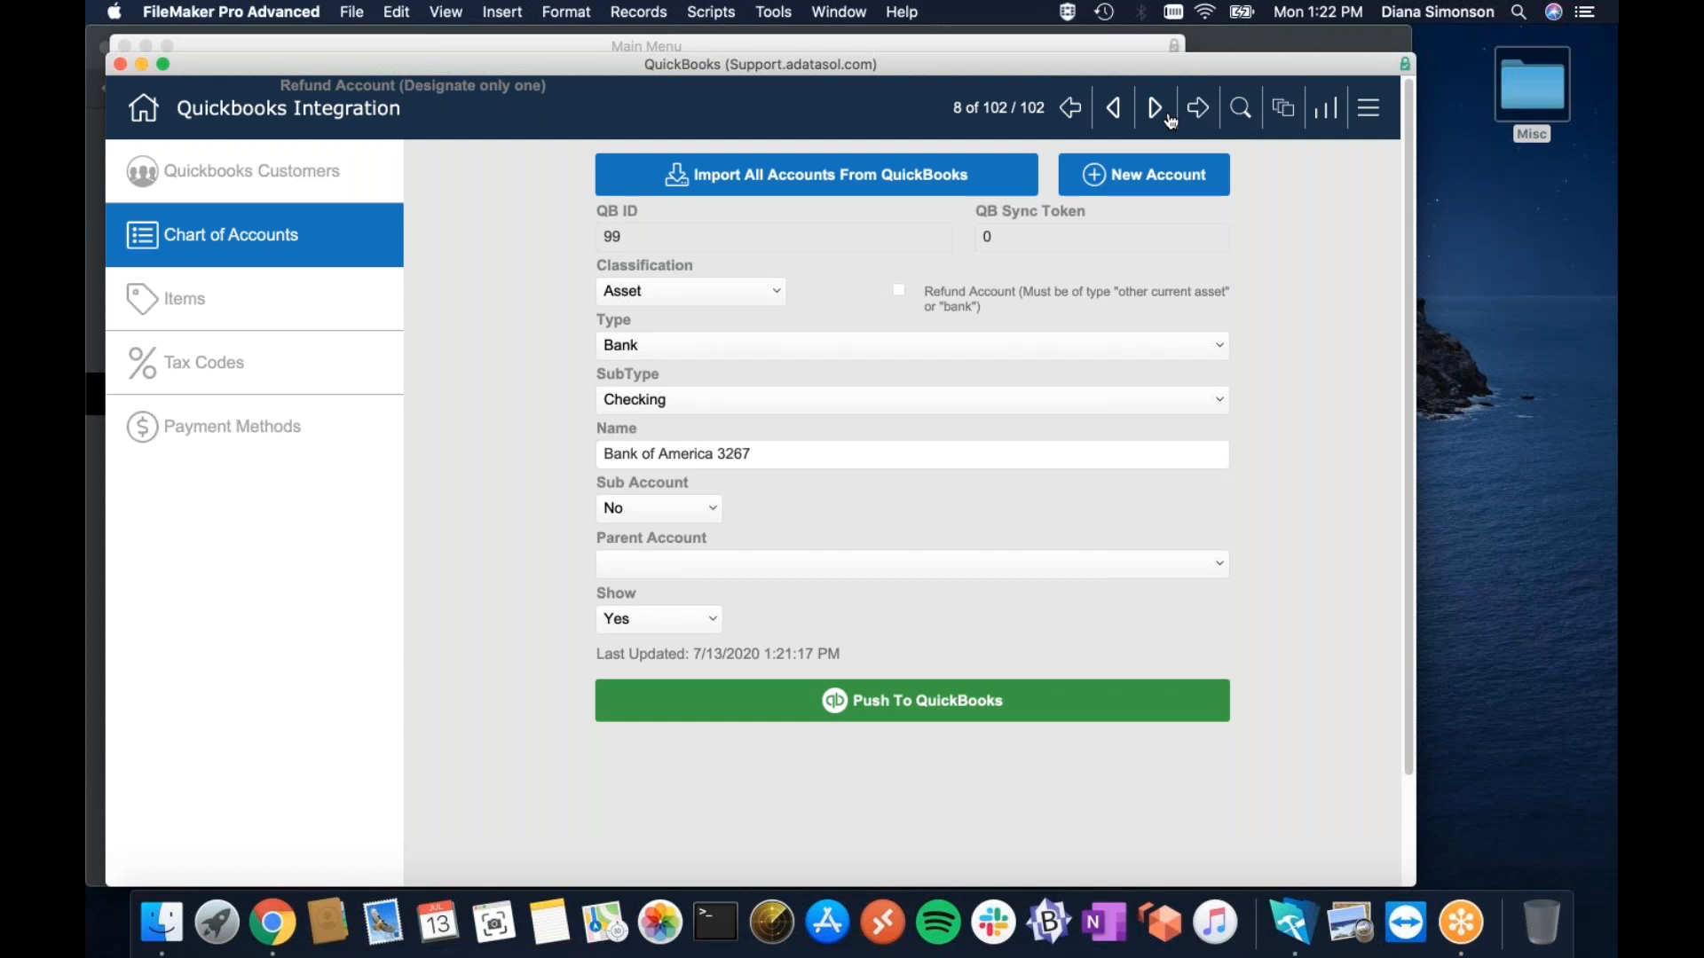
click(1168, 118)
click(1115, 114)
click(899, 292)
Import all 17 tax codes from QuickBooks and page through the first few.
click(253, 369)
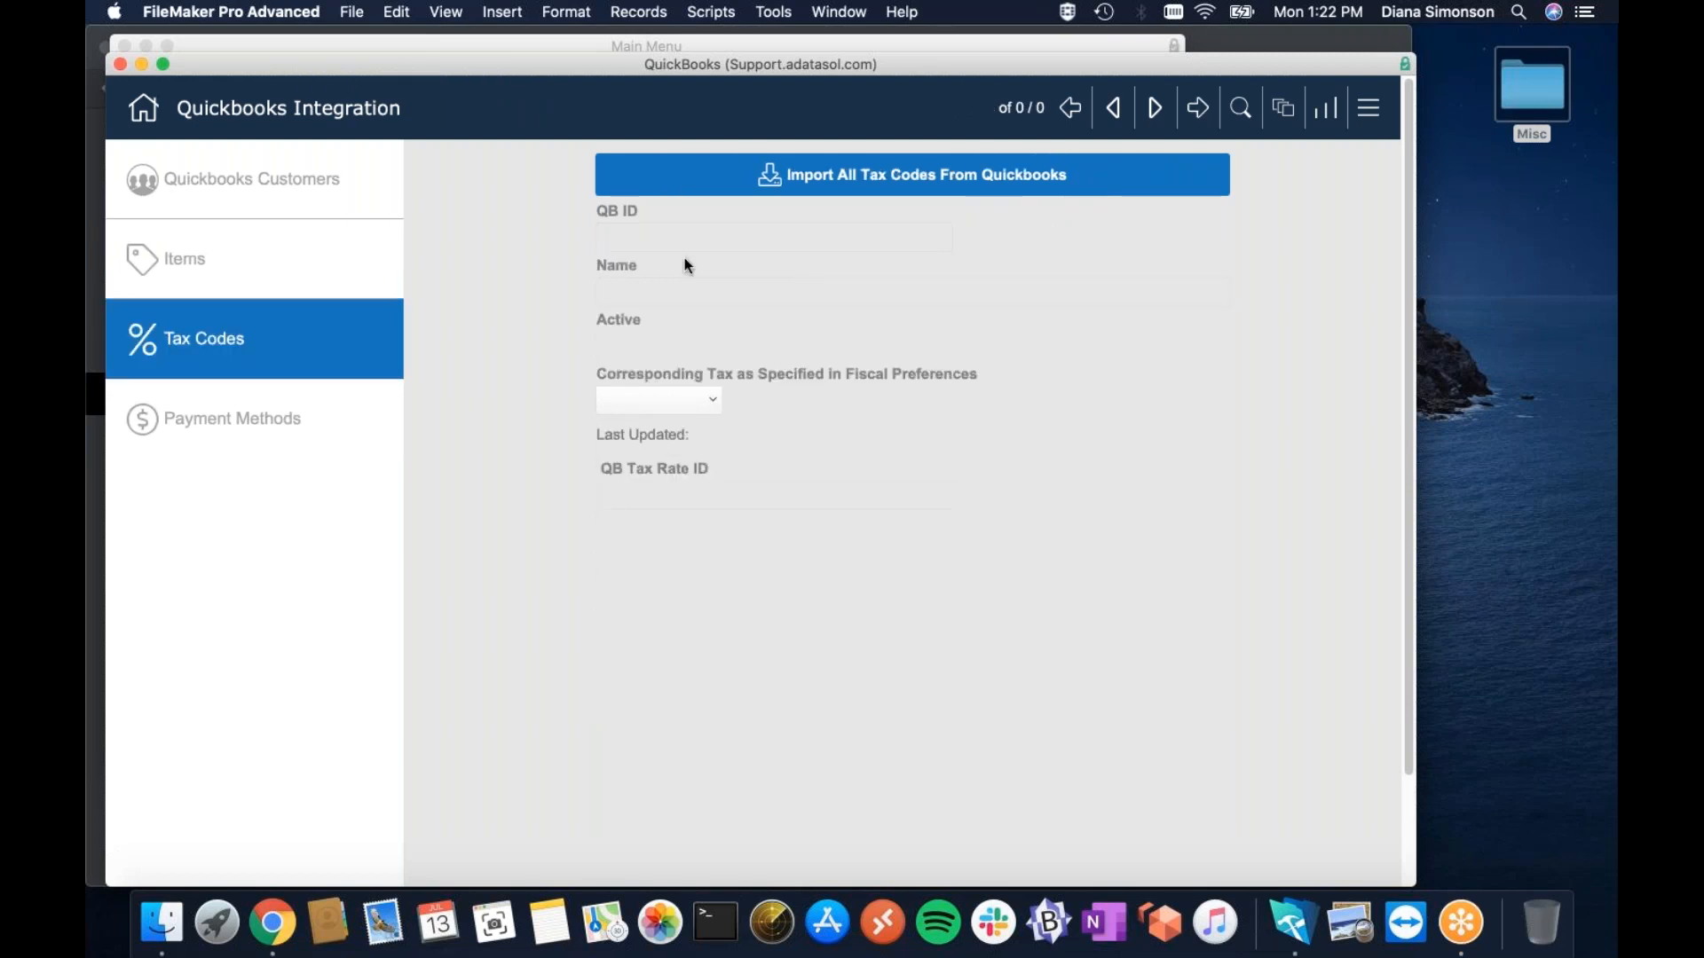
click(888, 176)
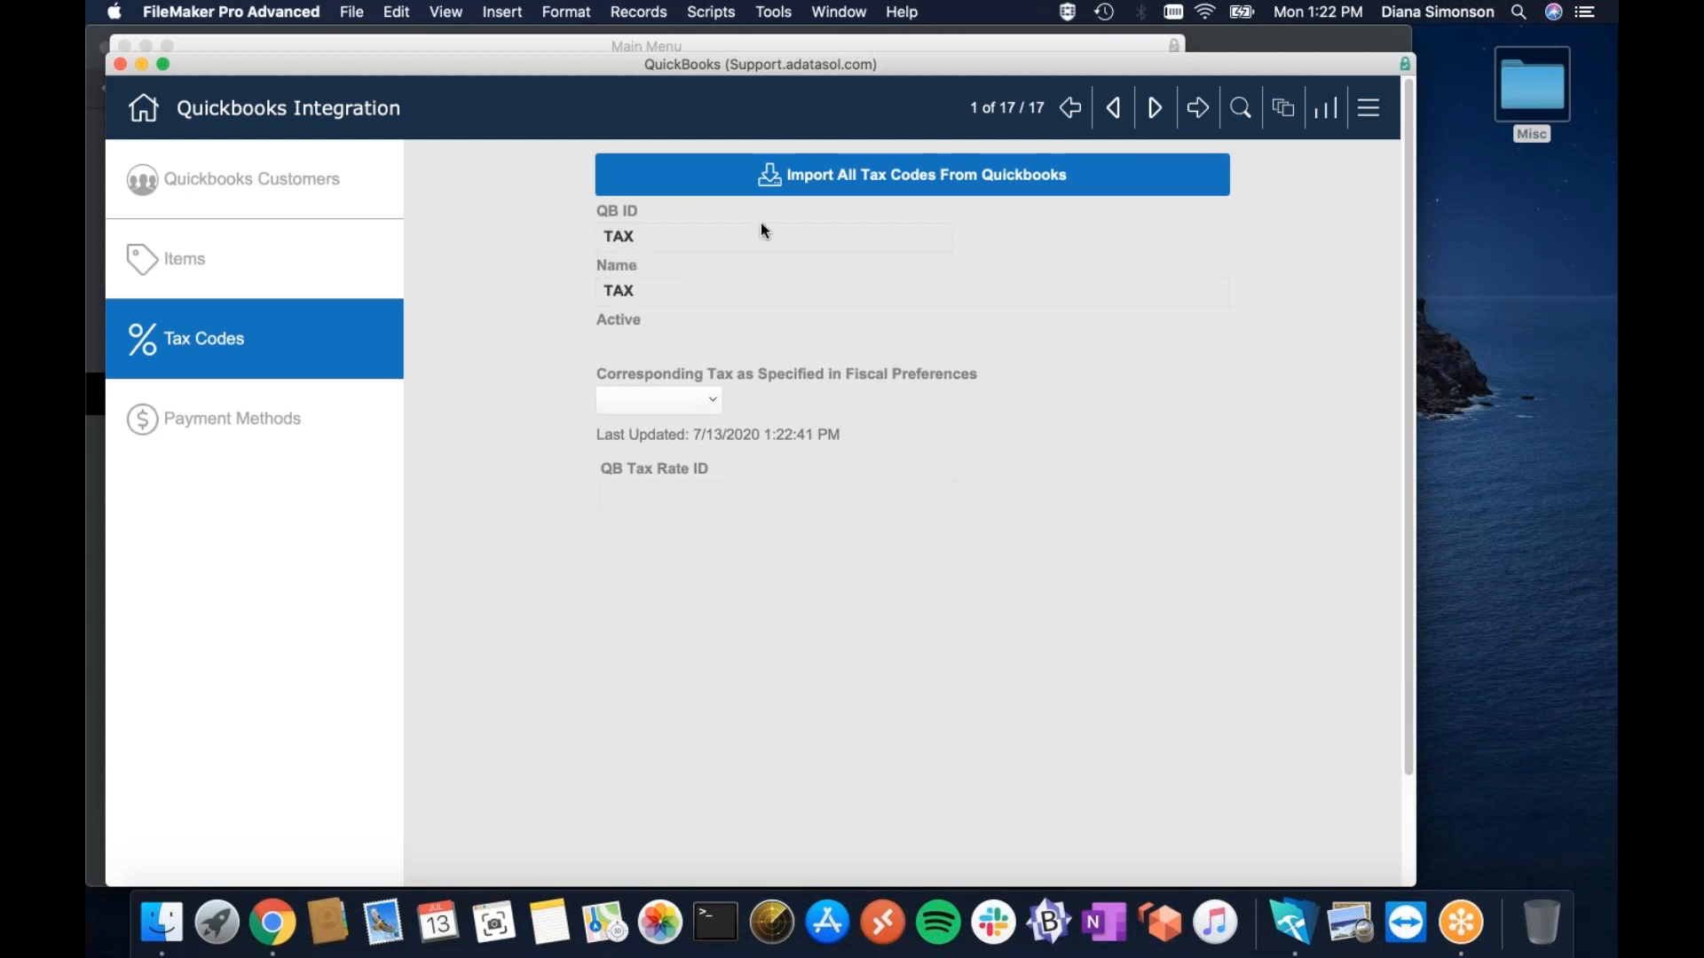
click(1155, 108)
click(1154, 108)
click(1155, 108)
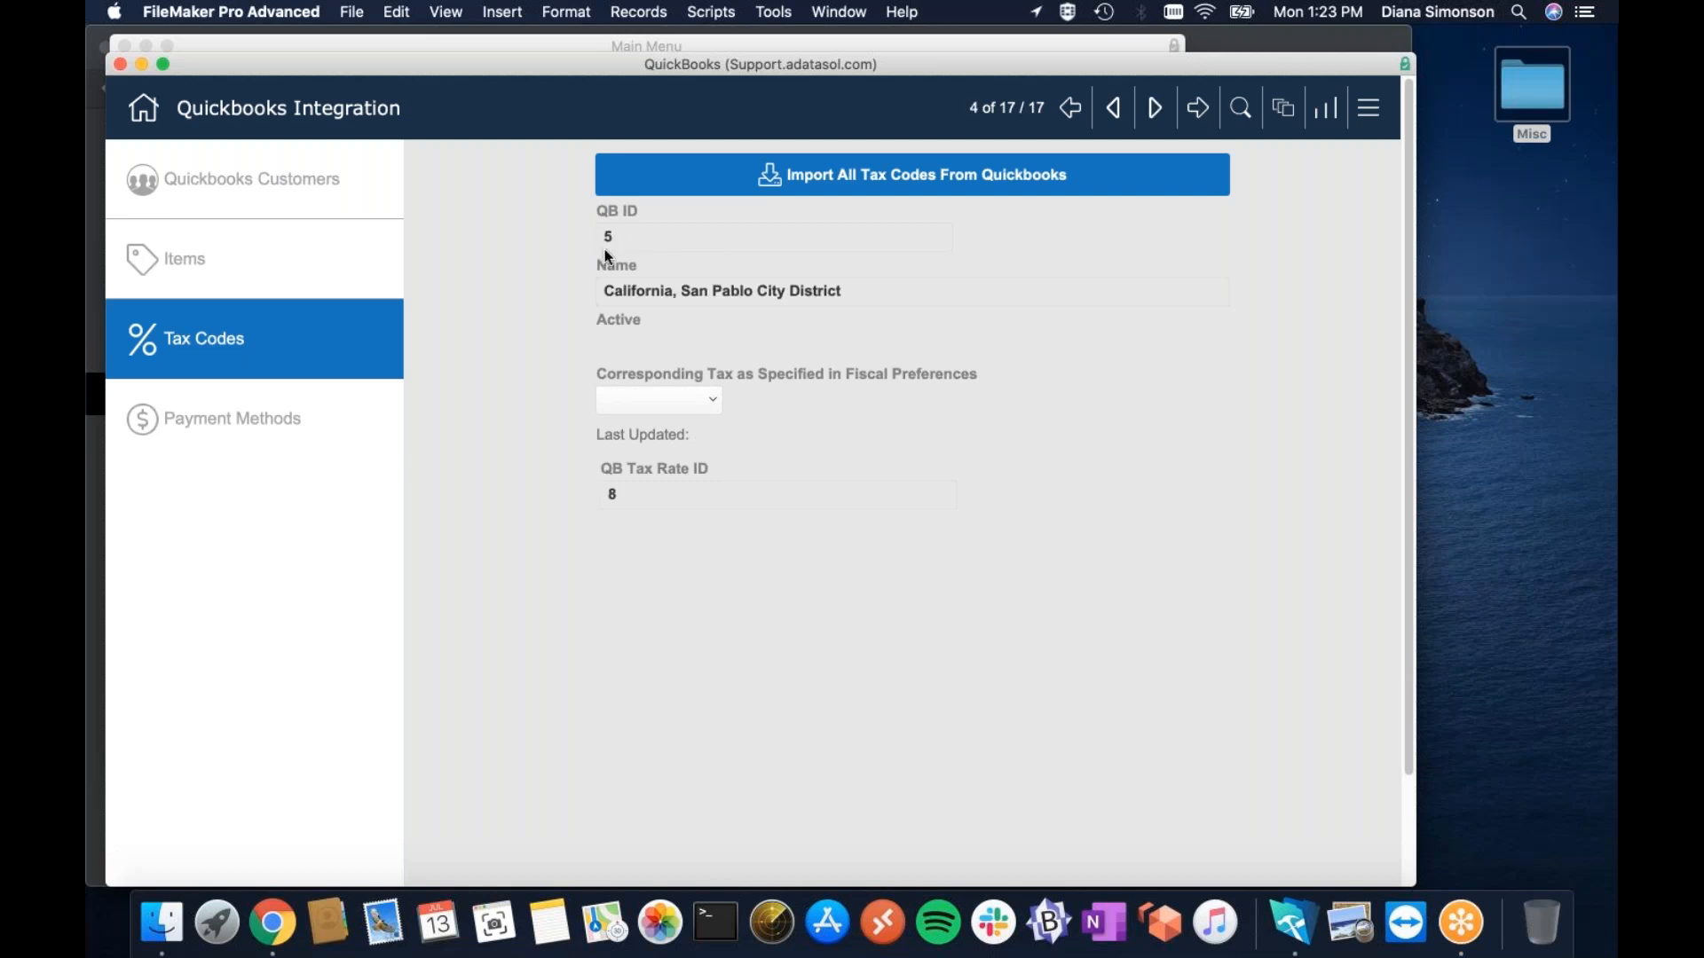
Check the tax choices on the next codes without changing them, then return to the settings page.
click(690, 401)
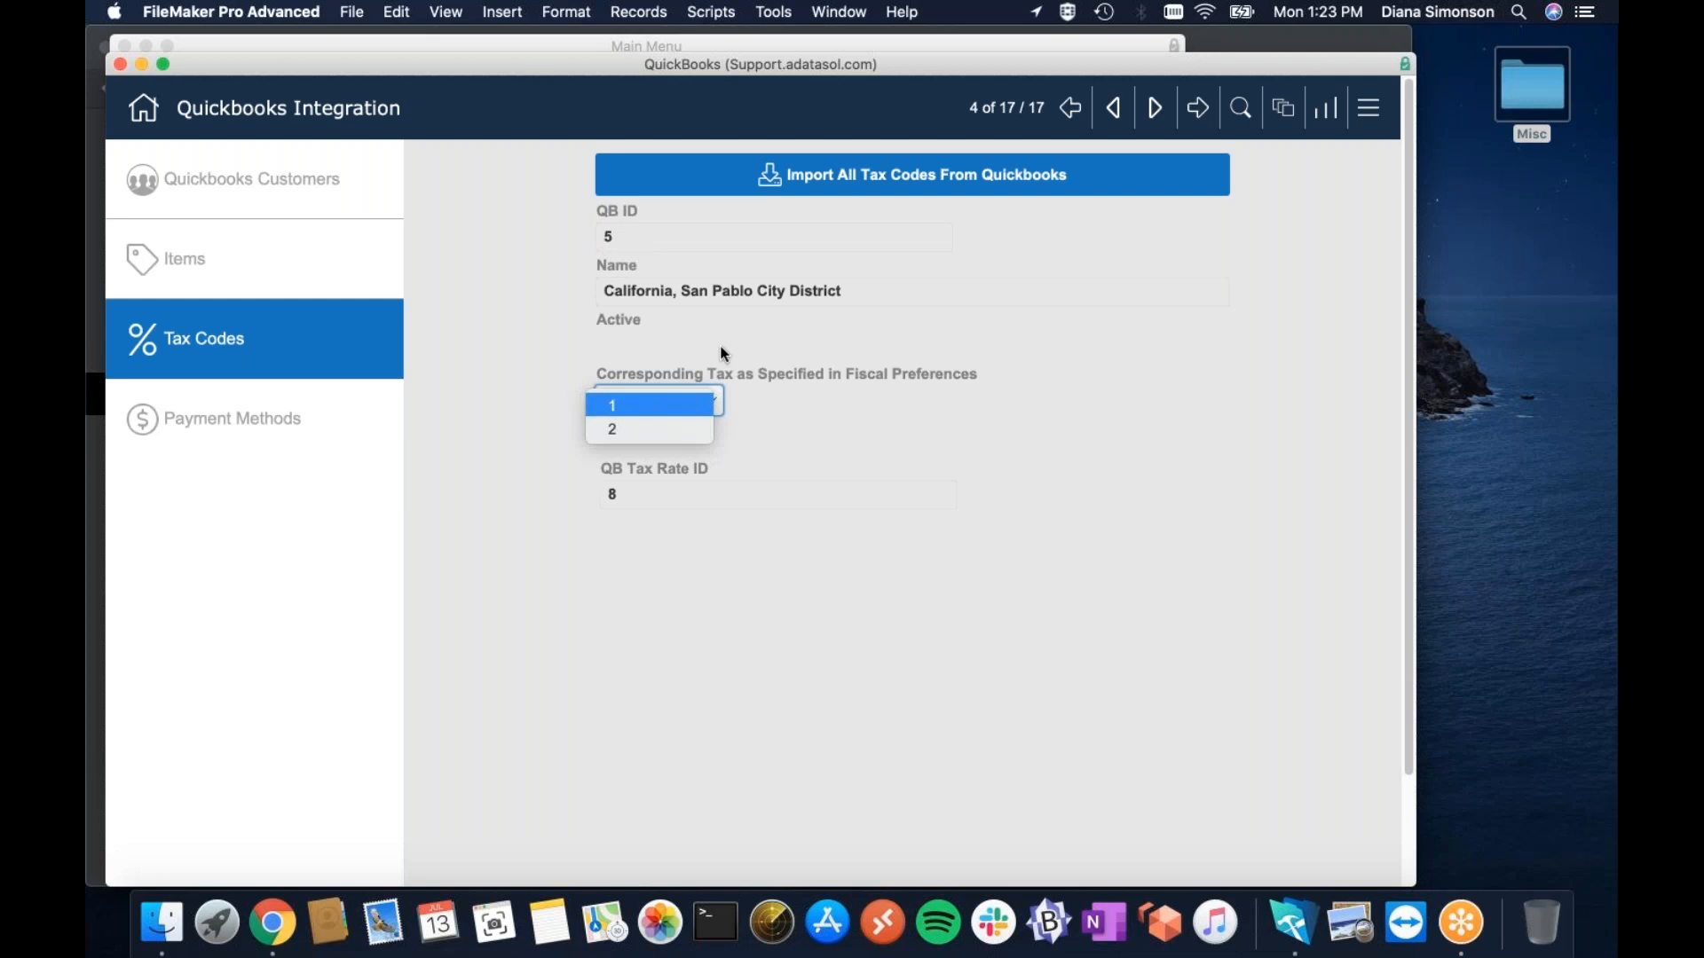
click(760, 393)
click(1156, 113)
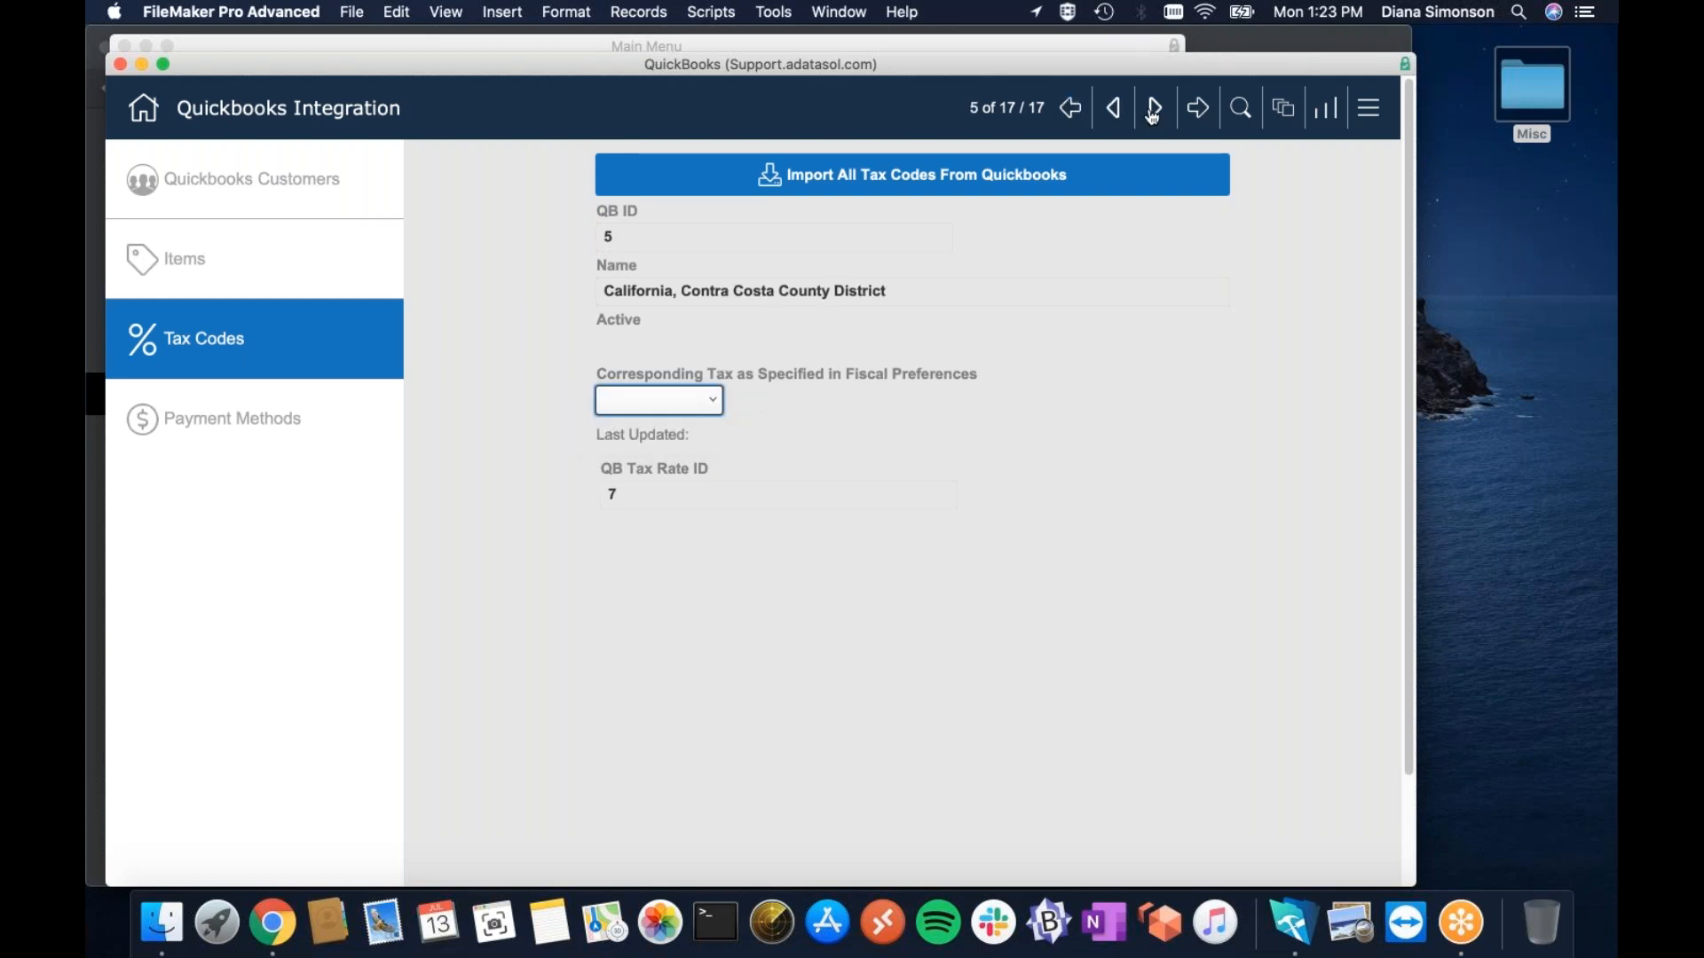
click(631, 401)
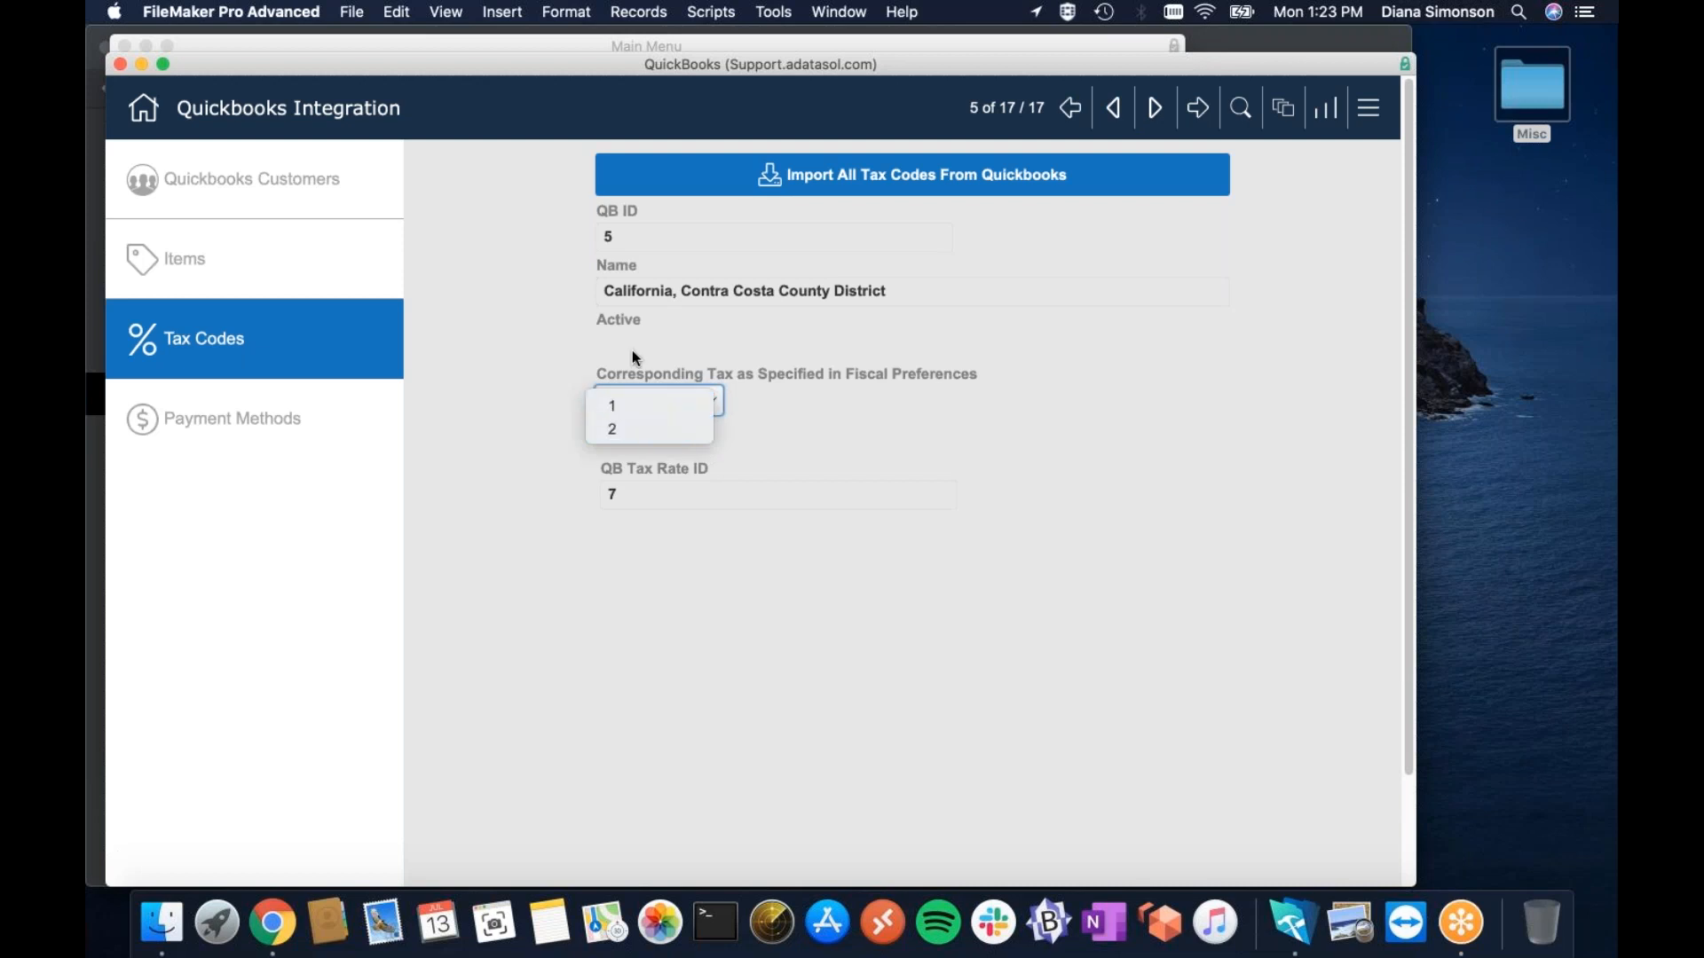
click(792, 312)
click(1159, 114)
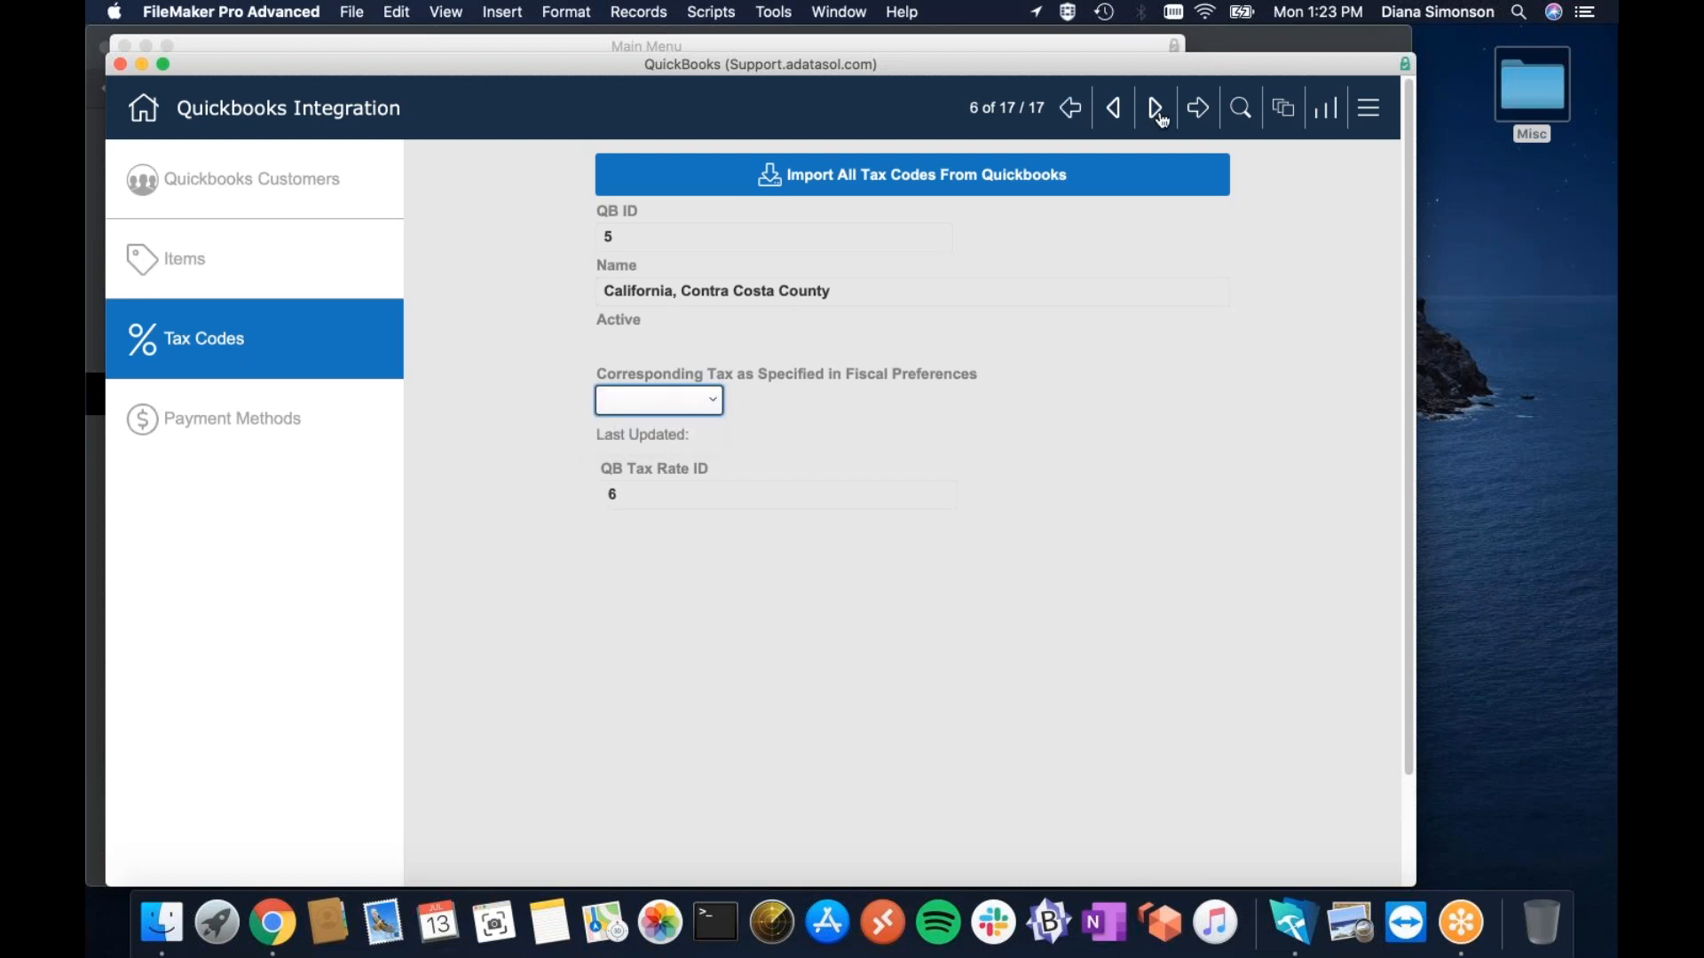
click(1157, 112)
click(143, 108)
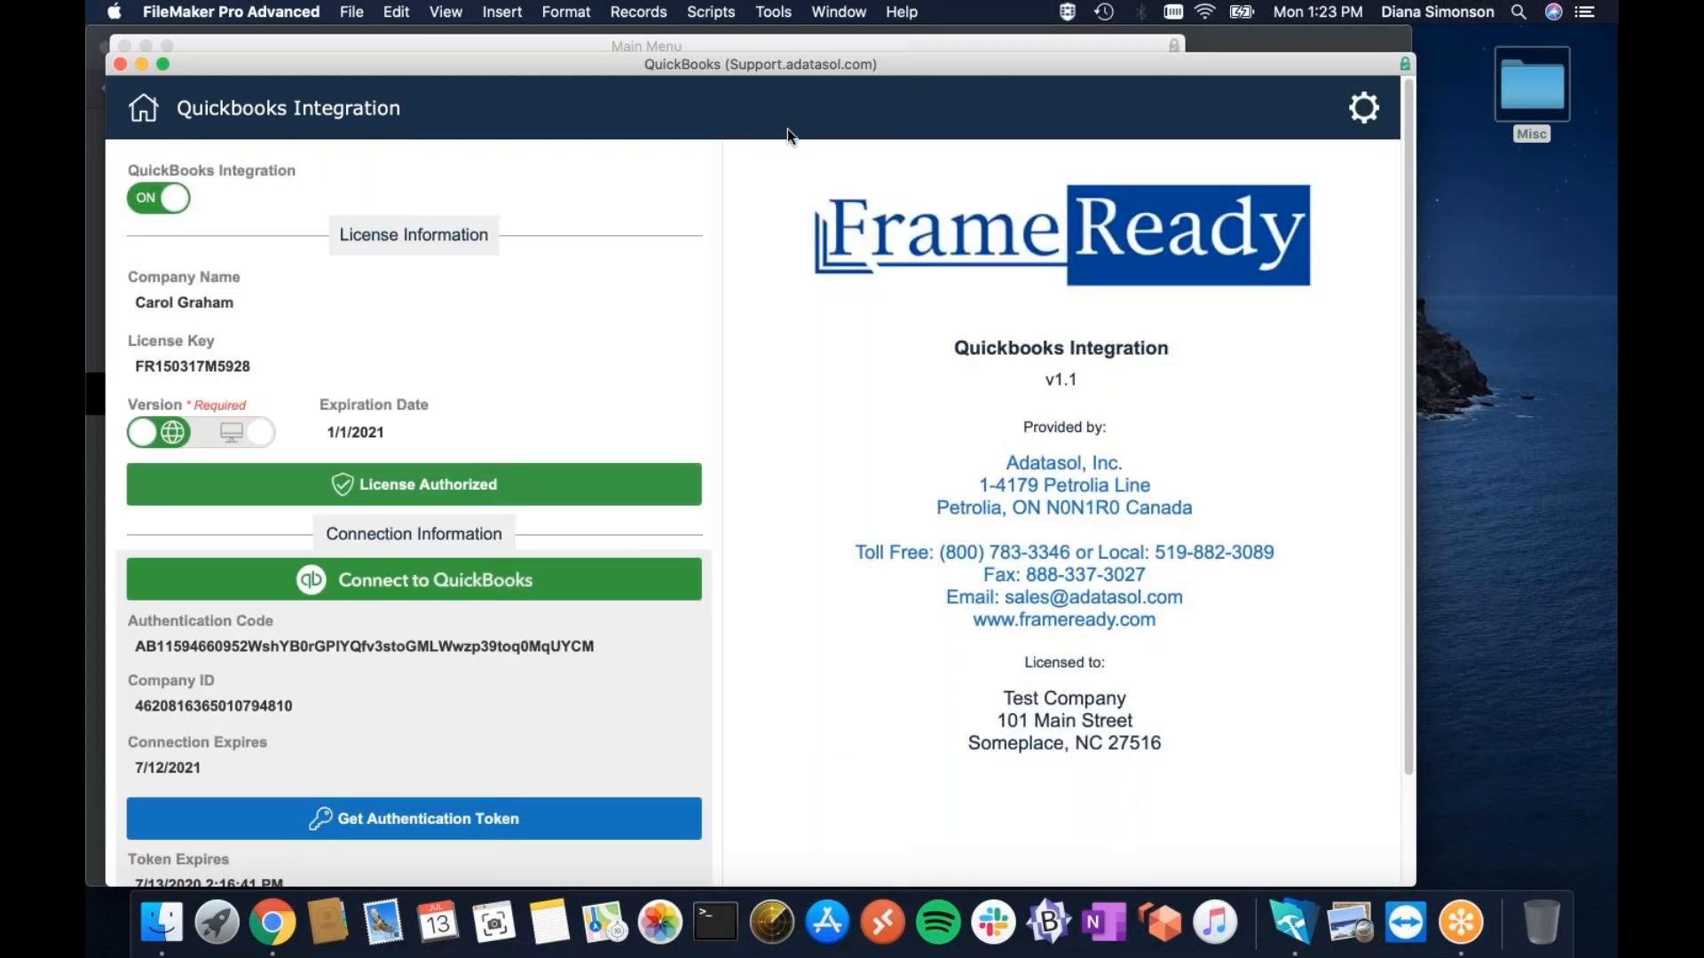
Reopen QuickBooks Integration Settings via Main Menu and Setup Data > Fiscal, showing QuickBooks Customers.
click(839, 11)
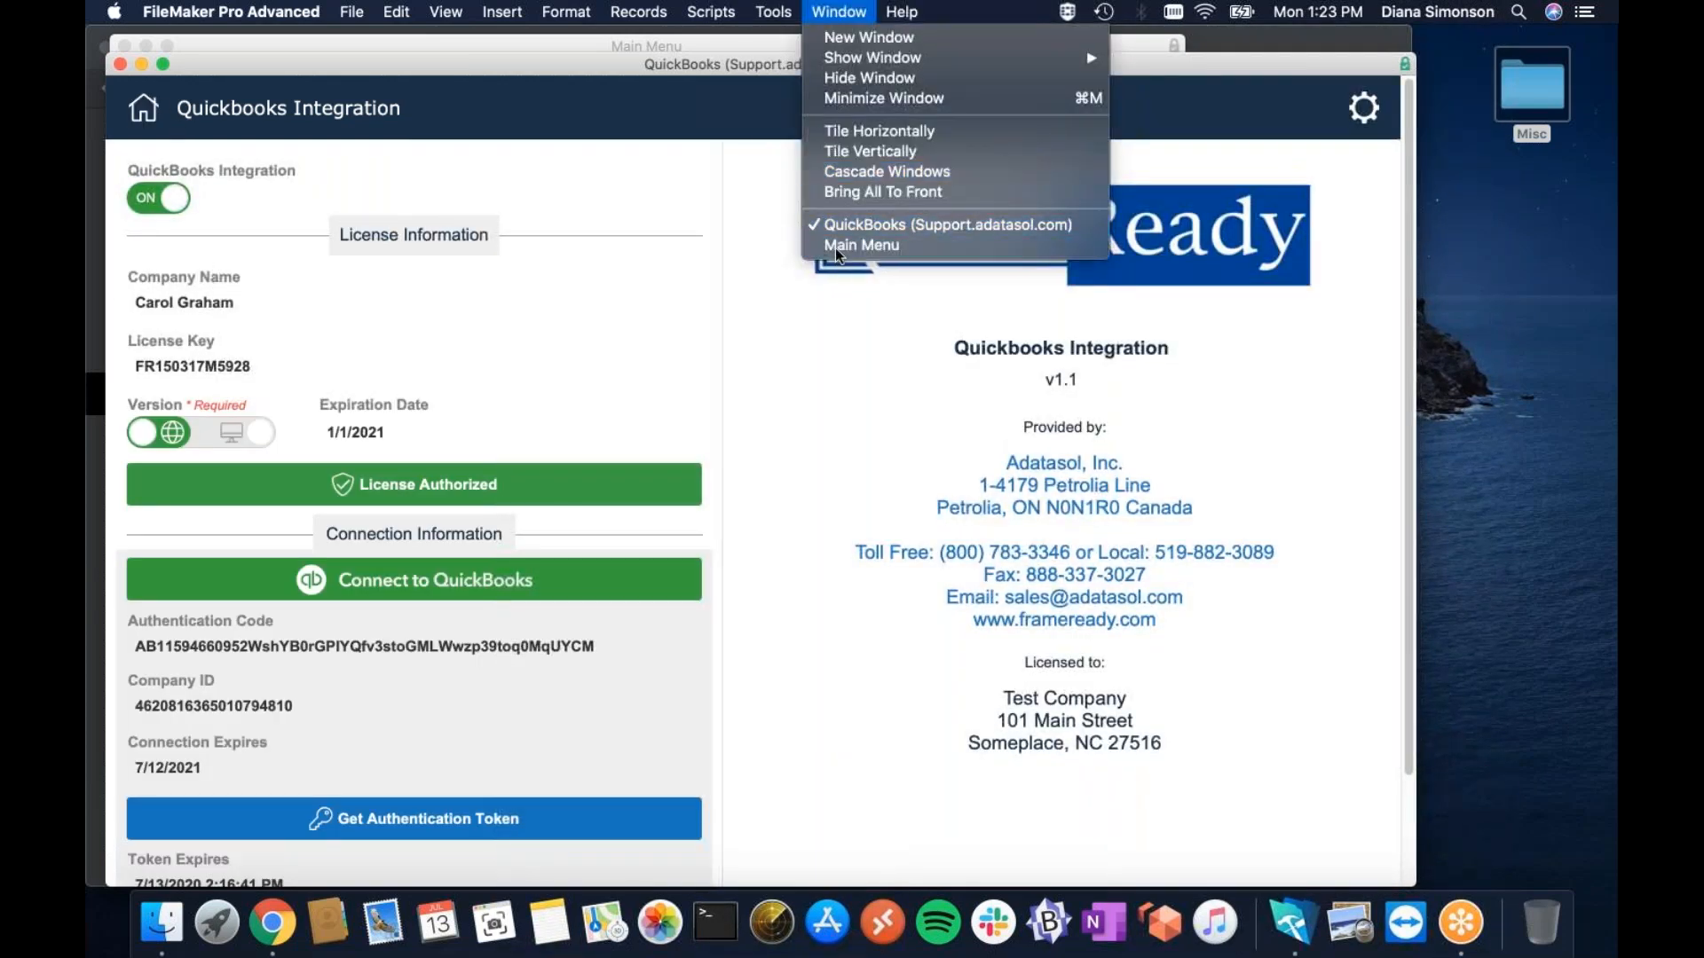
click(834, 246)
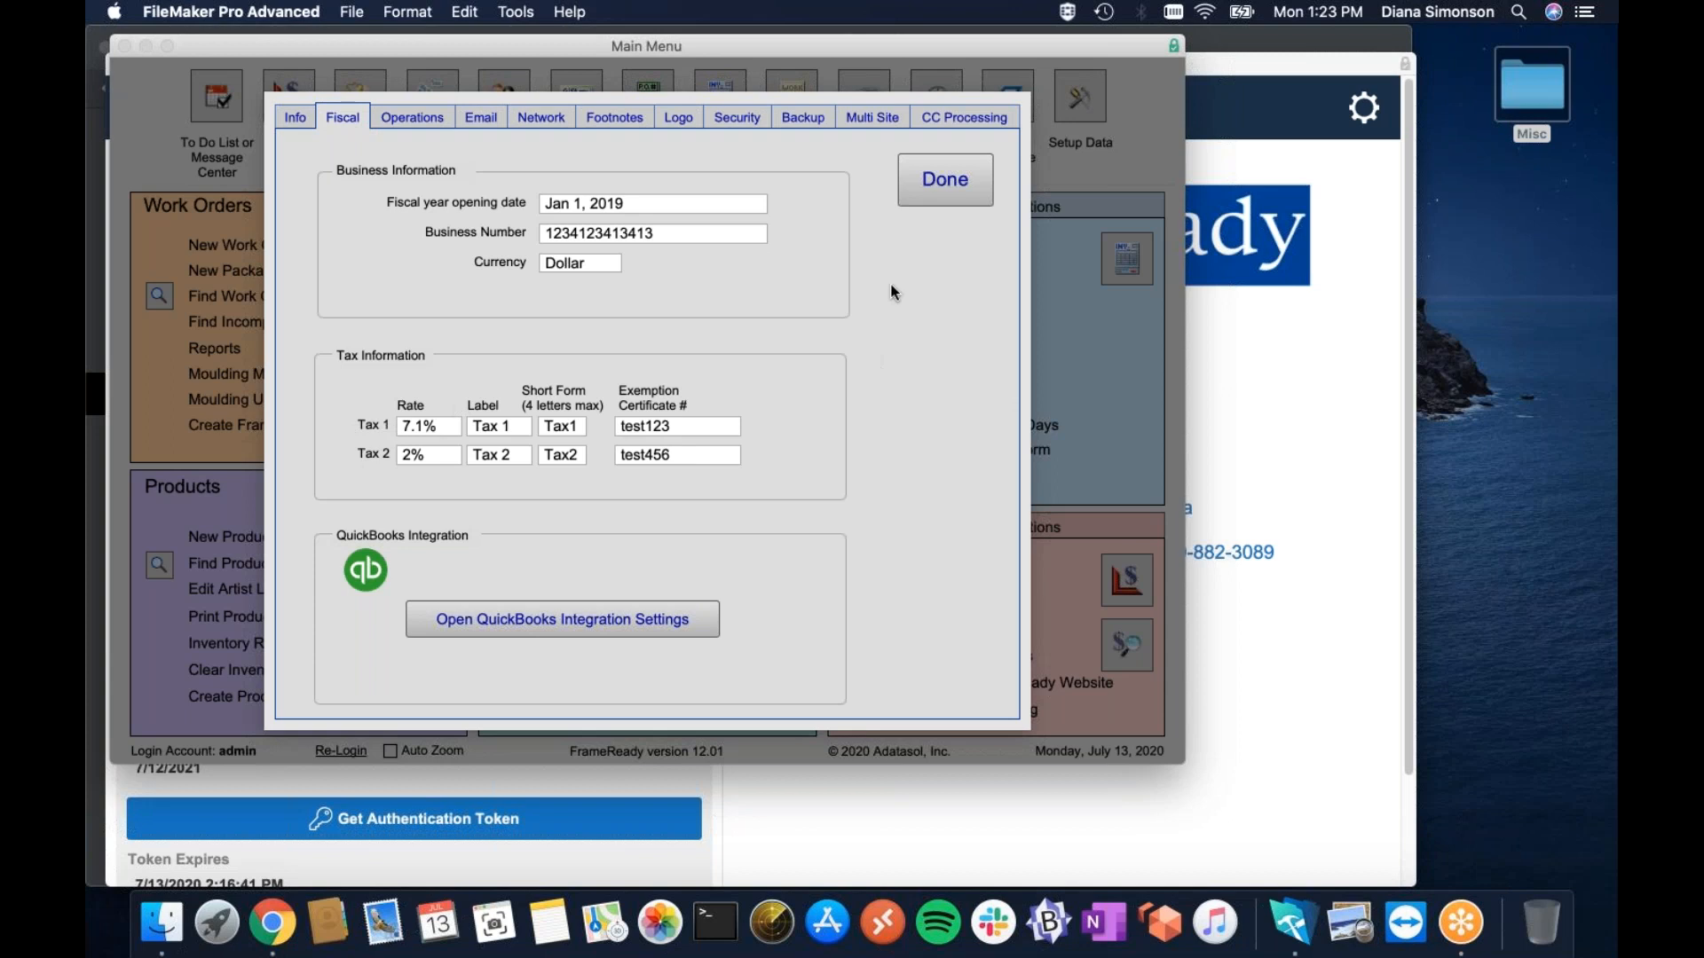
click(945, 179)
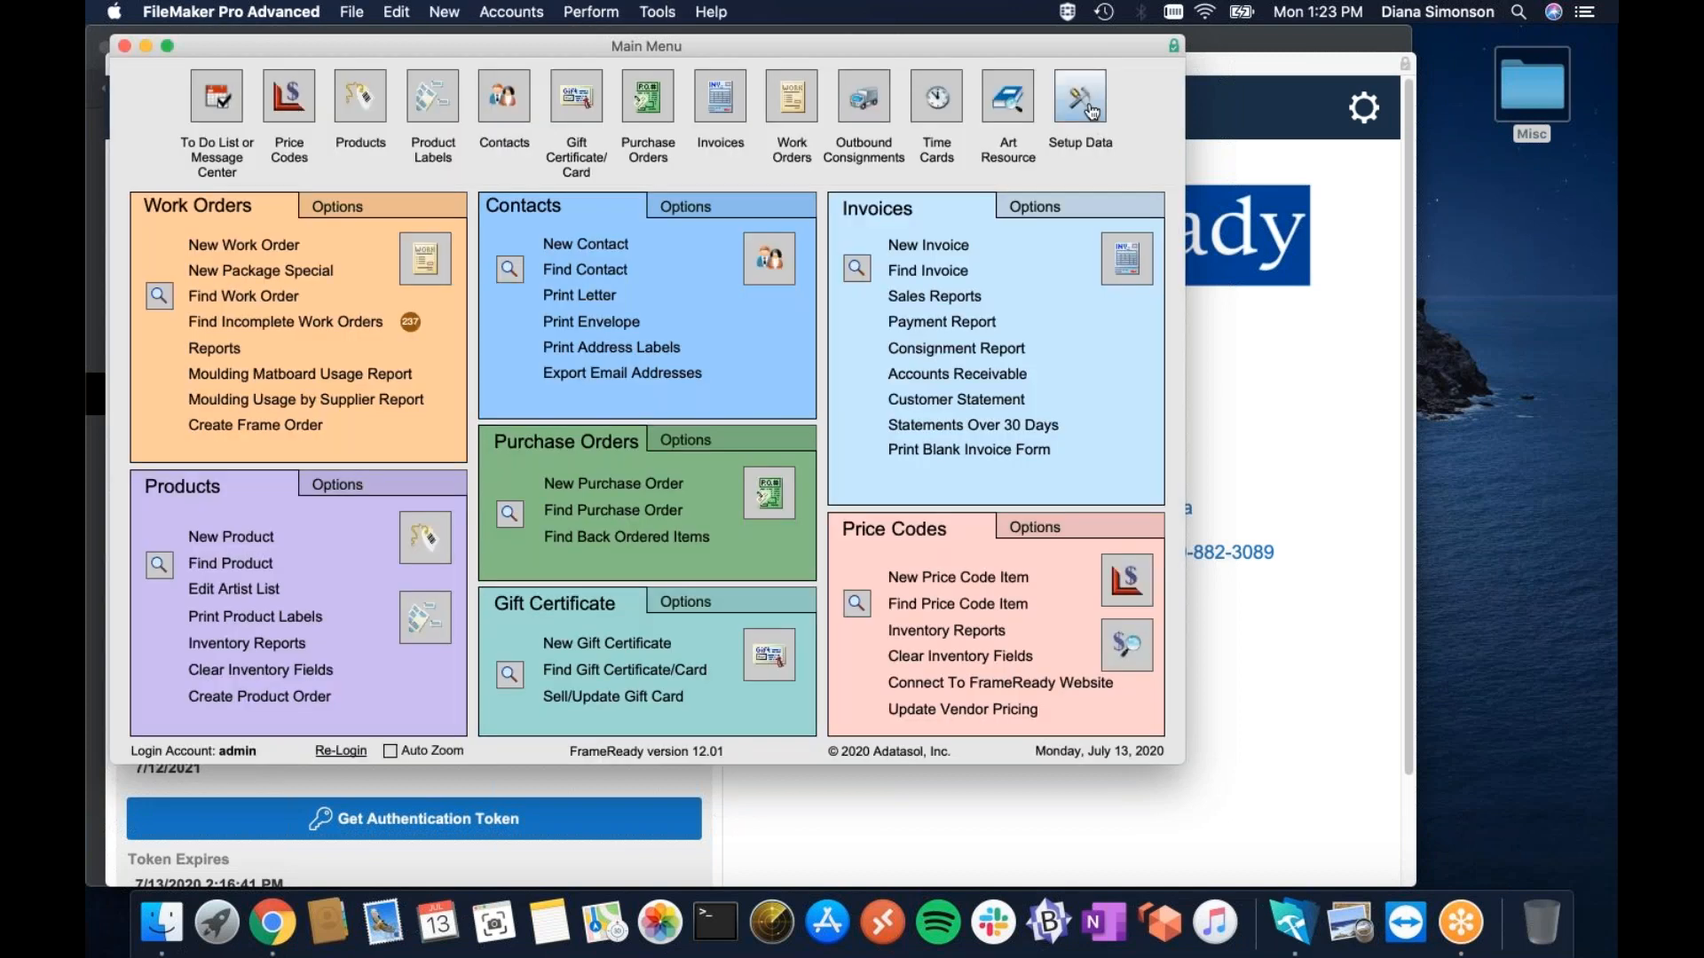
click(1090, 108)
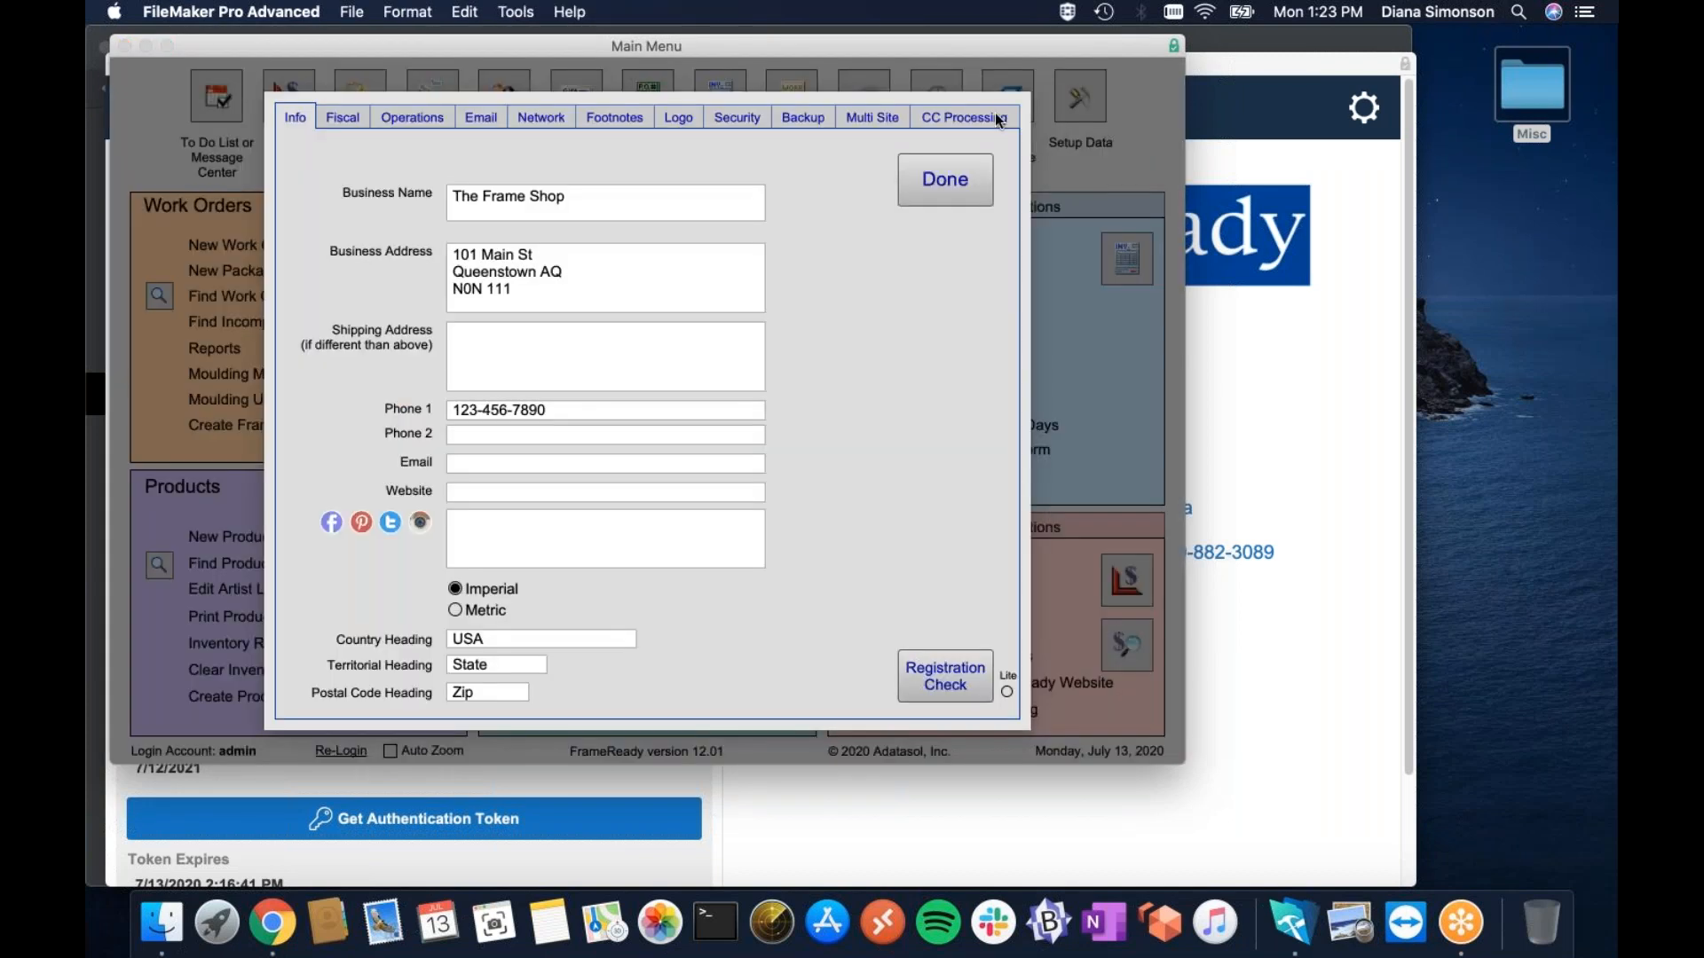
click(353, 129)
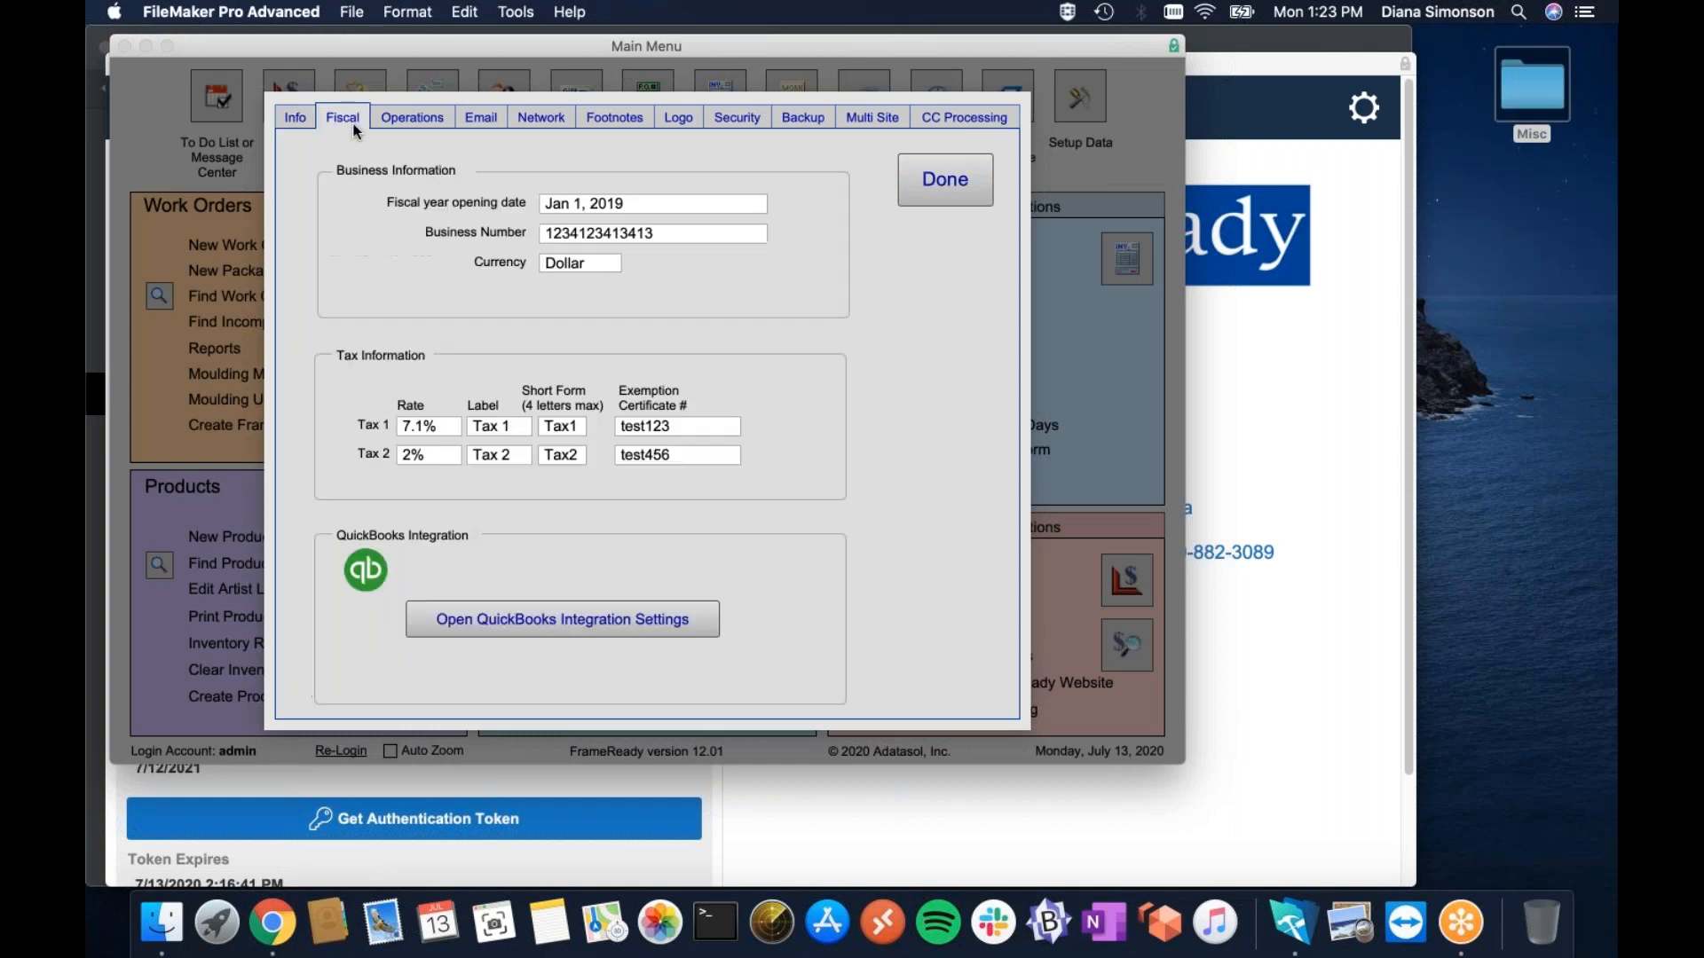
click(561, 626)
click(1364, 108)
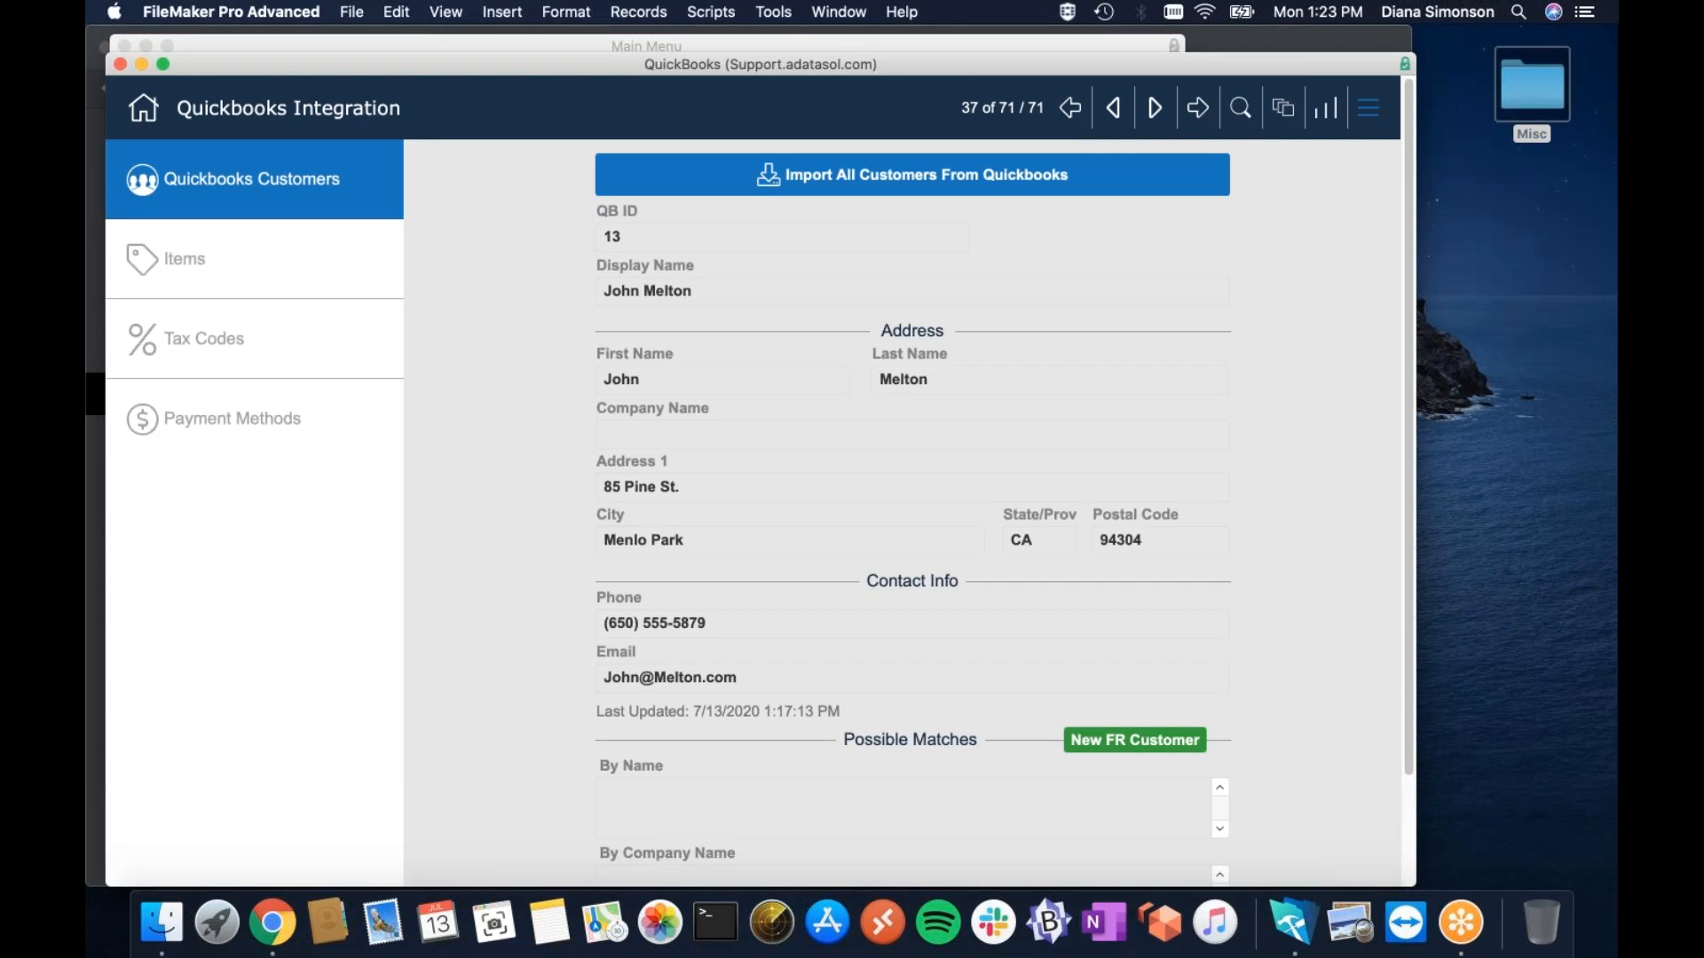
Import the seven payment methods from QuickBooks on the Payment Methods page.
click(263, 340)
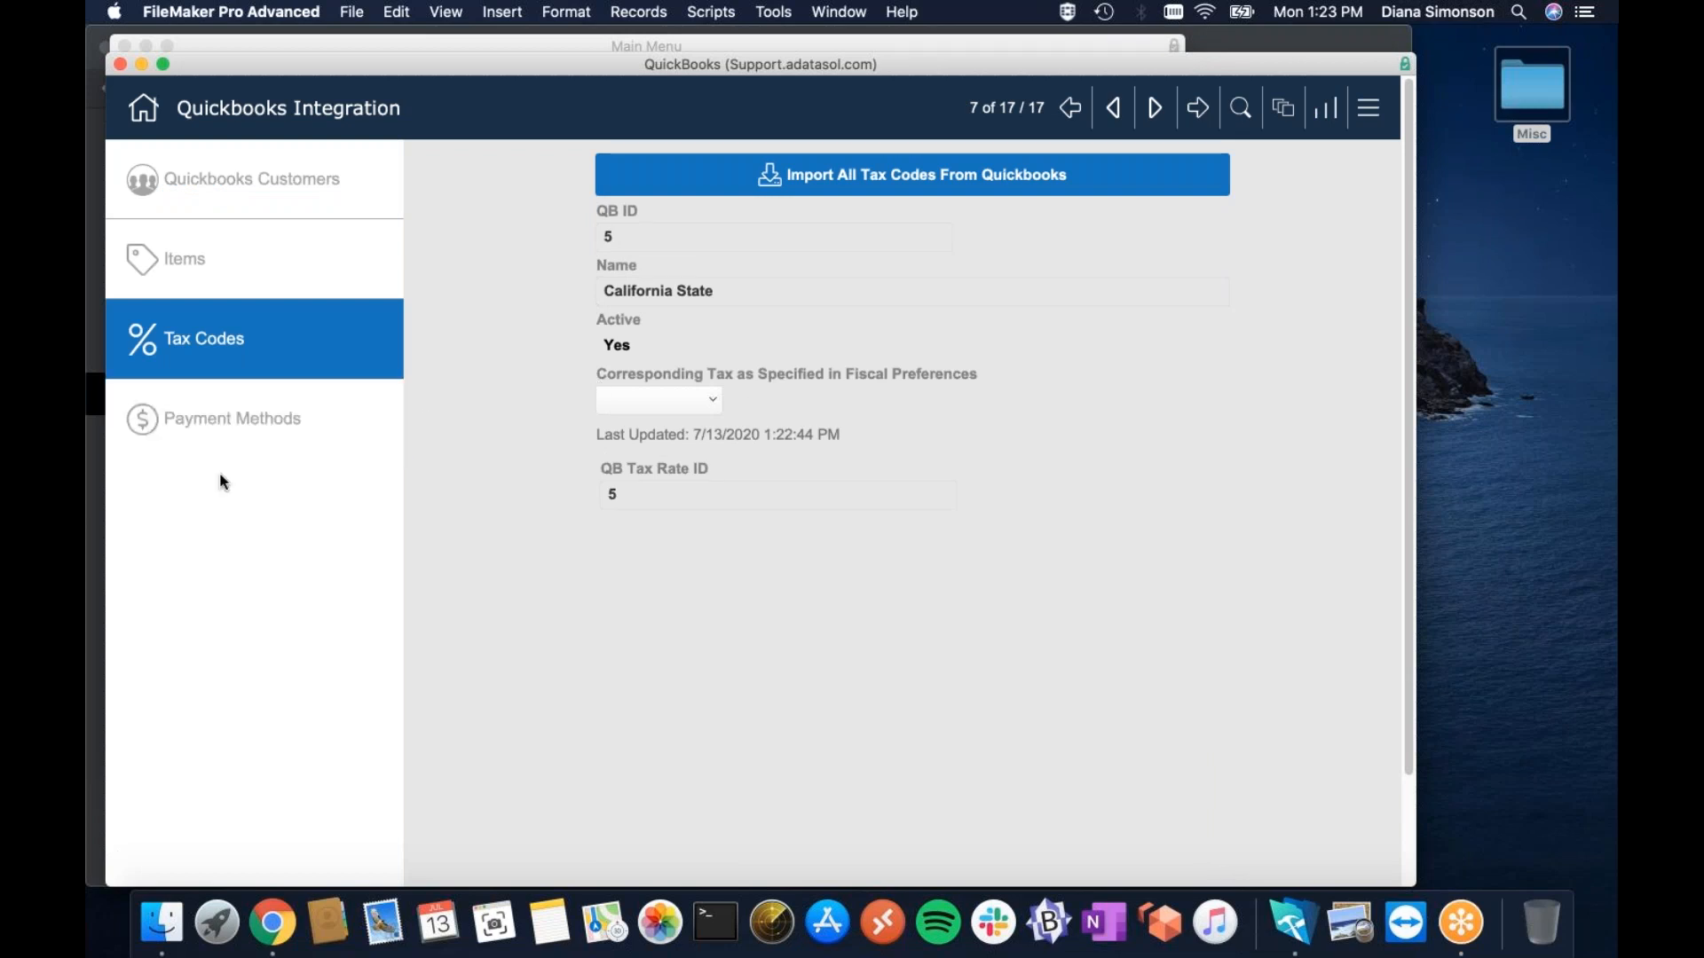
click(209, 439)
click(1010, 178)
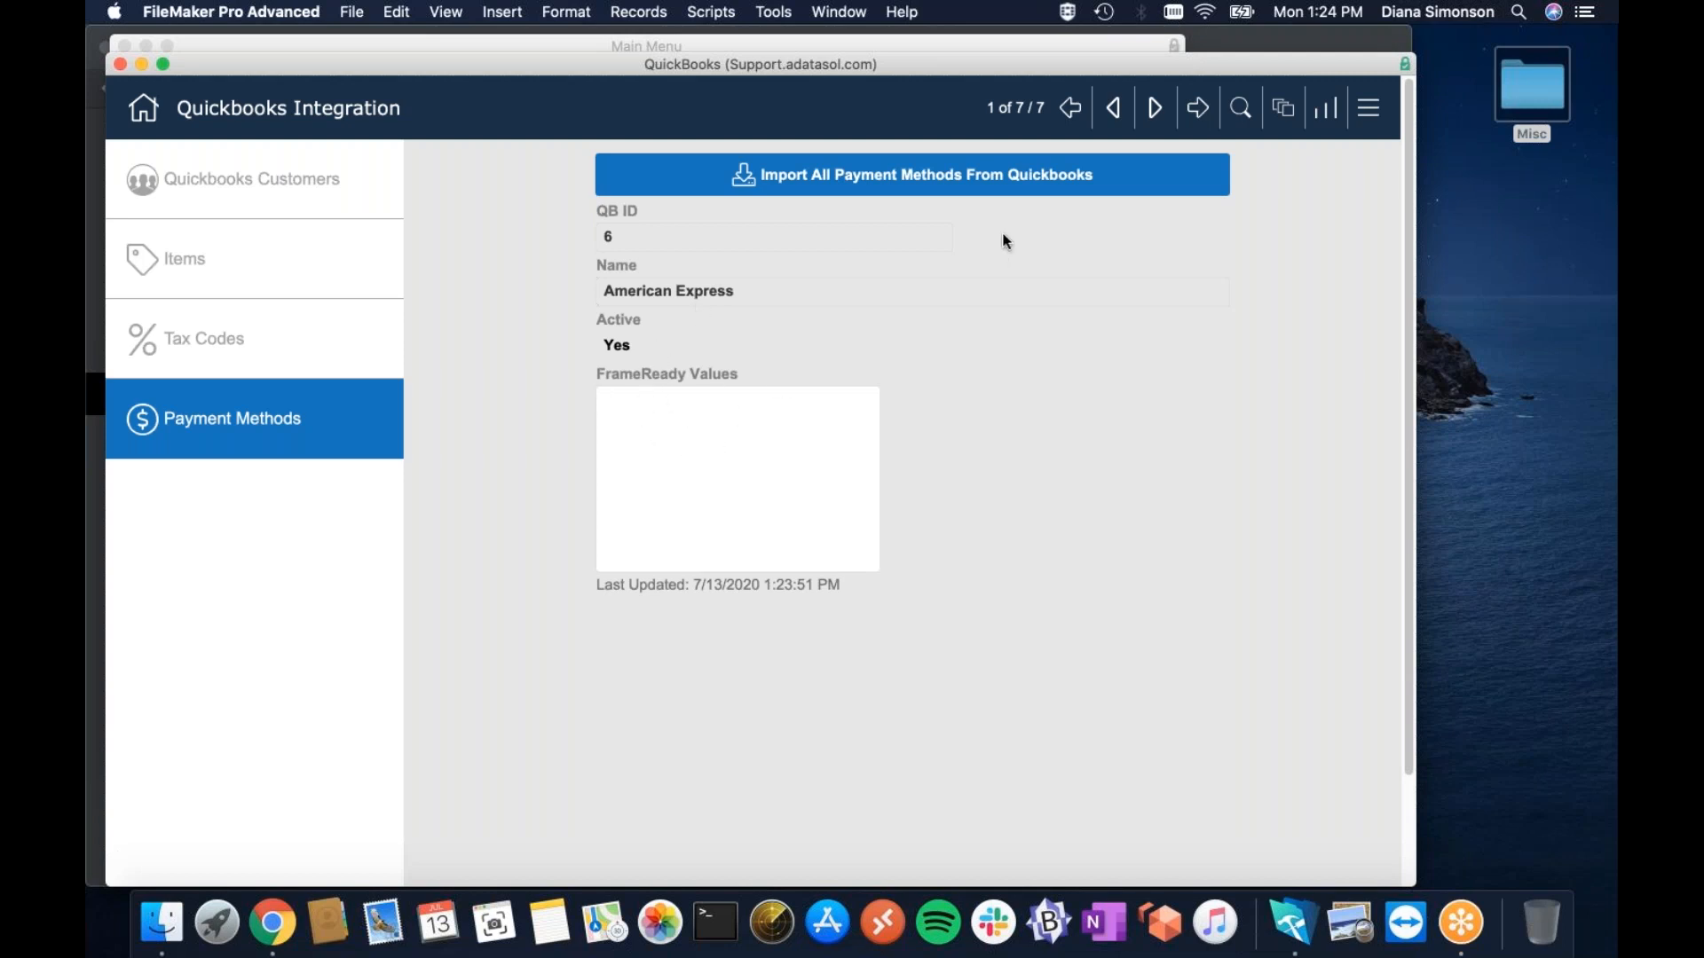
Step forward through the payment methods to Visa, then back to American Express.
click(1157, 108)
click(1157, 108)
click(1157, 108)
click(1157, 108)
click(1157, 109)
click(1157, 109)
click(1115, 115)
click(1115, 118)
click(1113, 112)
click(1112, 115)
click(1112, 115)
click(1112, 115)
Step forward again through all seven payment methods to Visa.
click(1154, 114)
click(1154, 114)
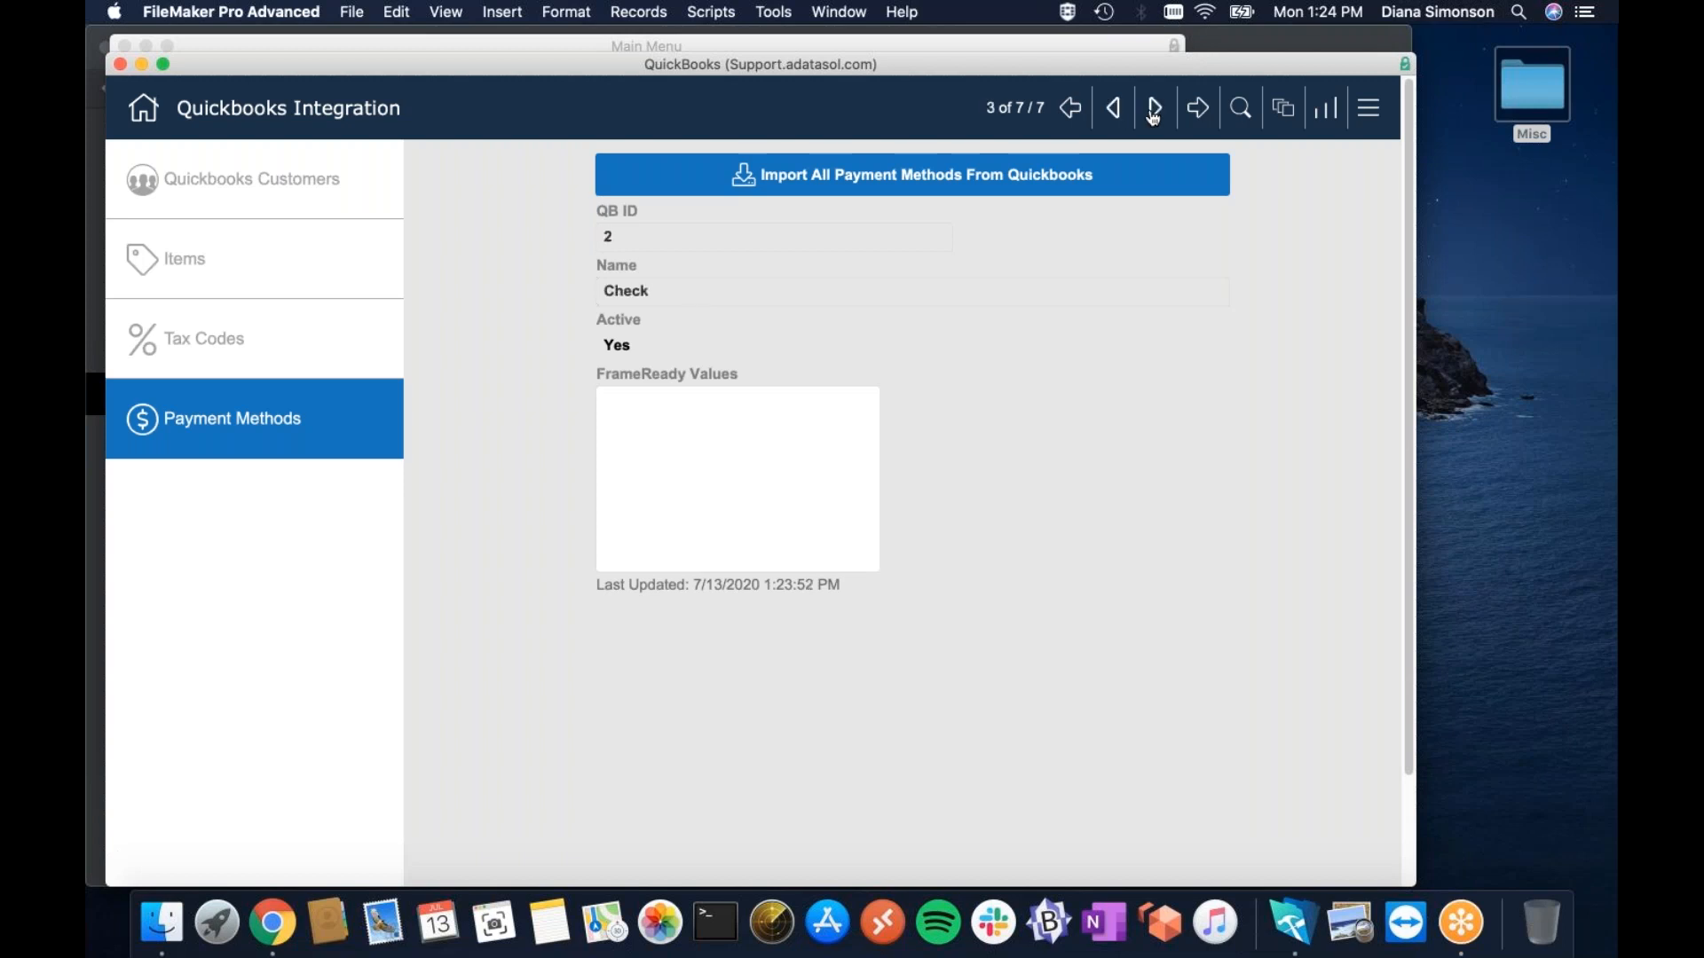
click(1154, 114)
click(1154, 113)
click(1153, 113)
click(1156, 110)
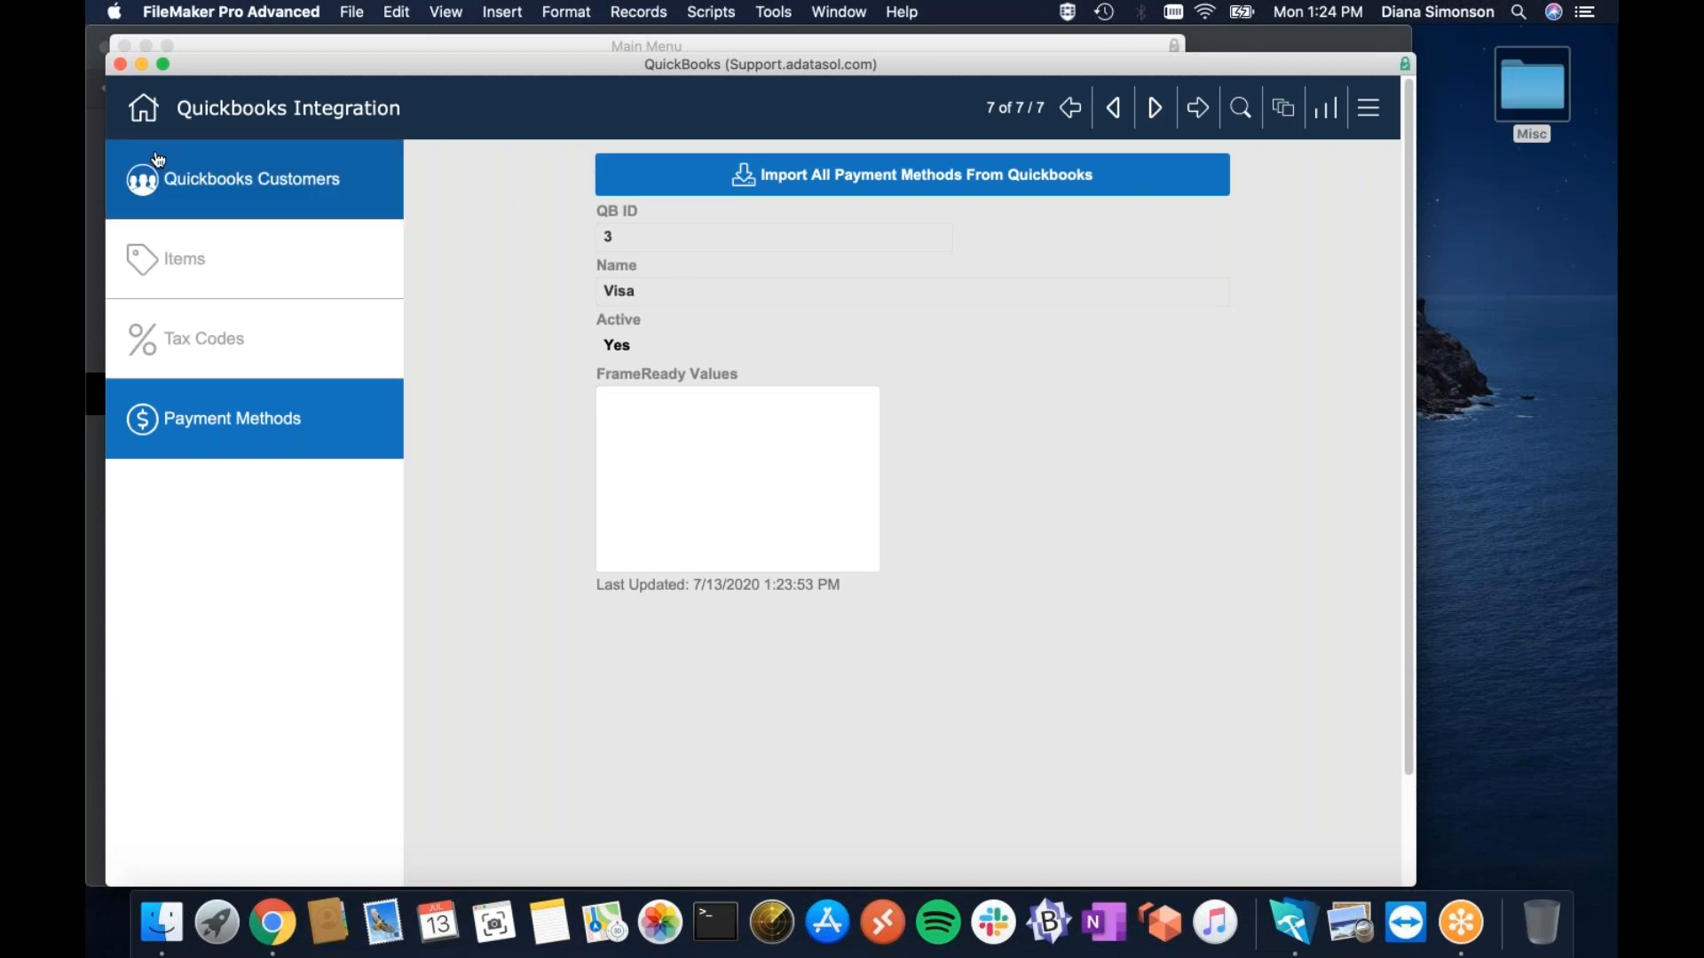
Open Contacts from the Main Menu, enlarge the window, show Invoice Details, and start a new contact.
click(822, 13)
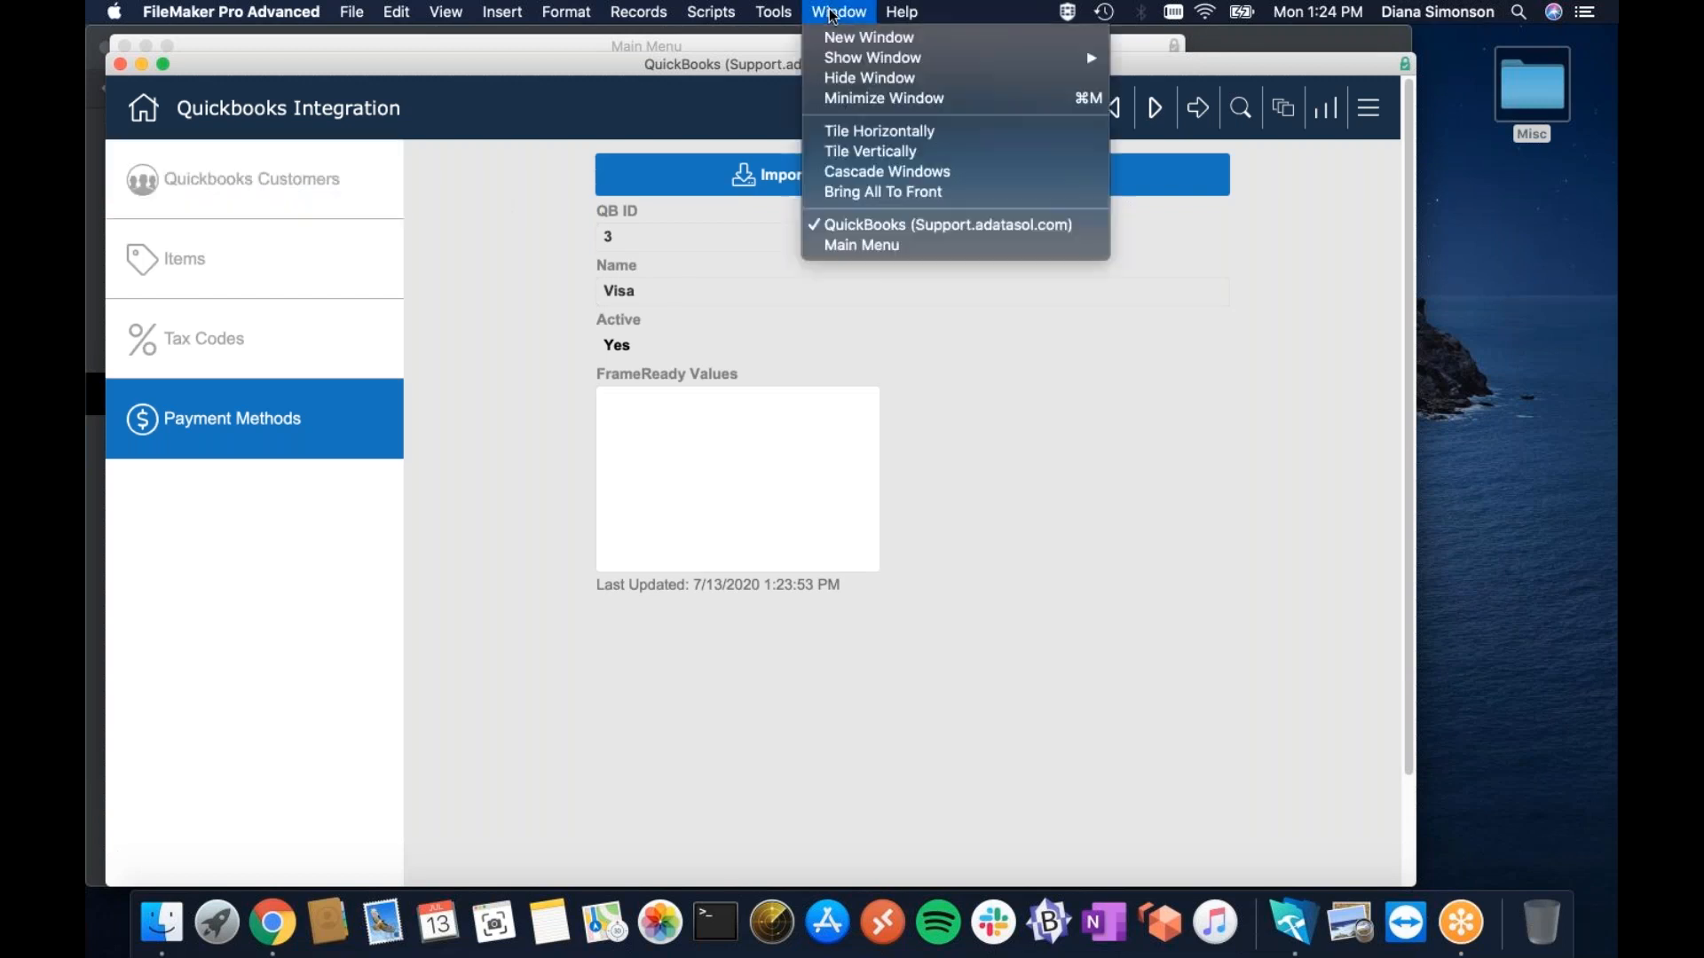
click(824, 232)
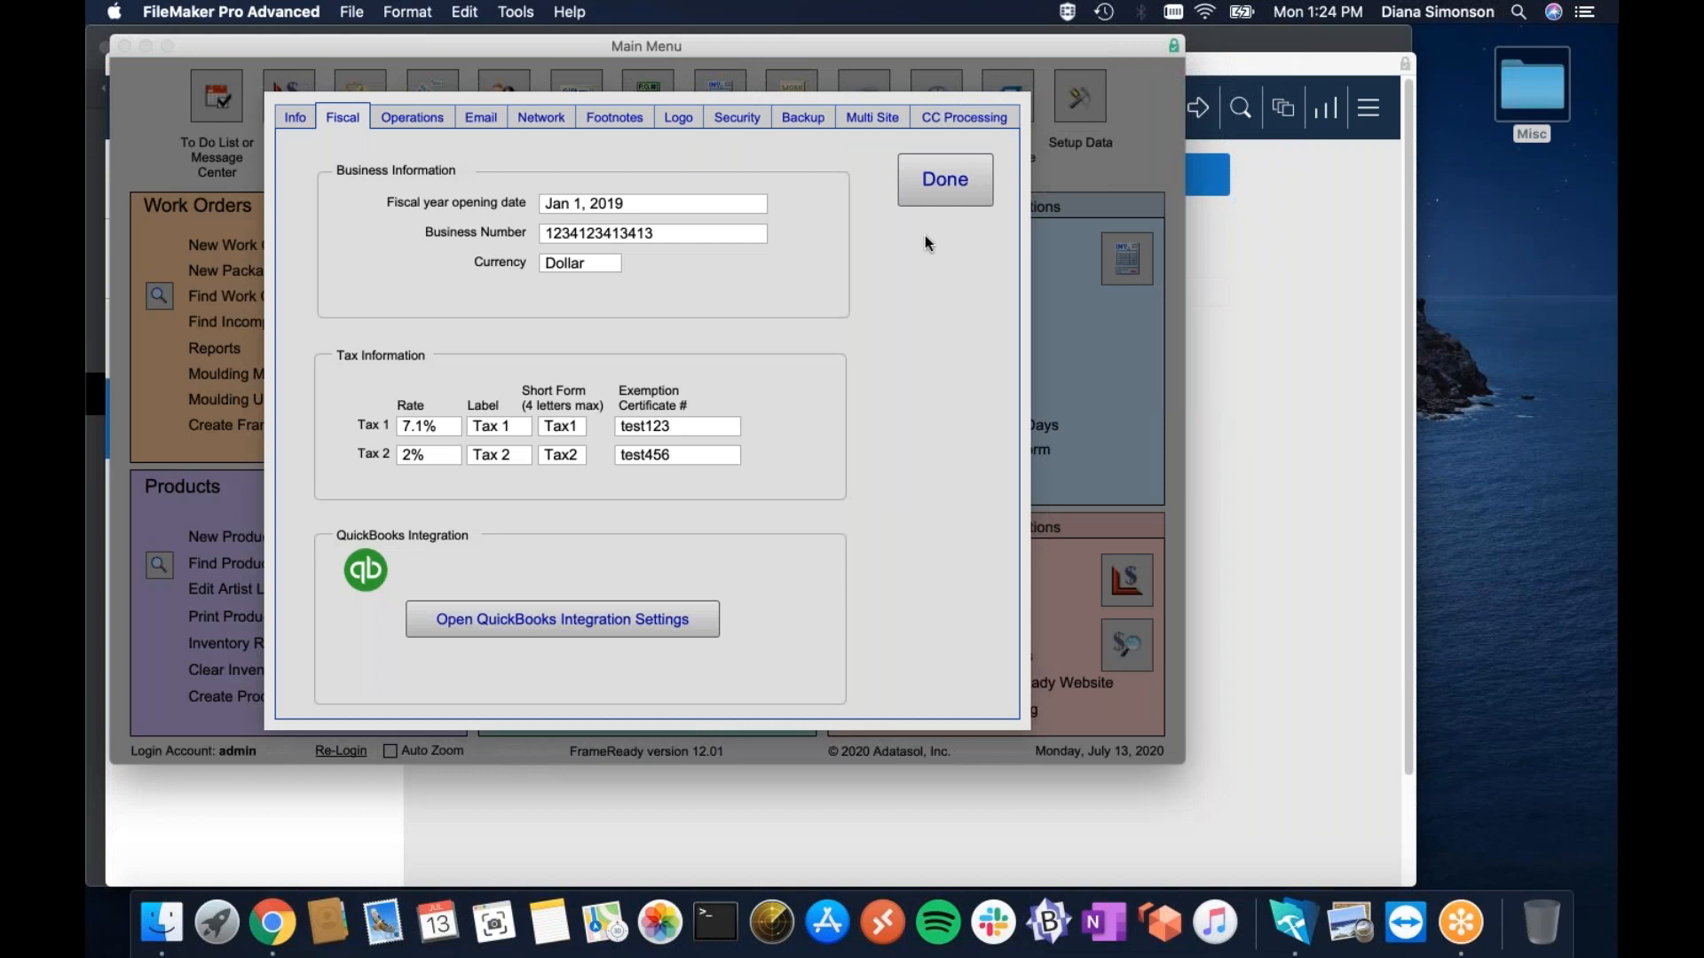
click(942, 182)
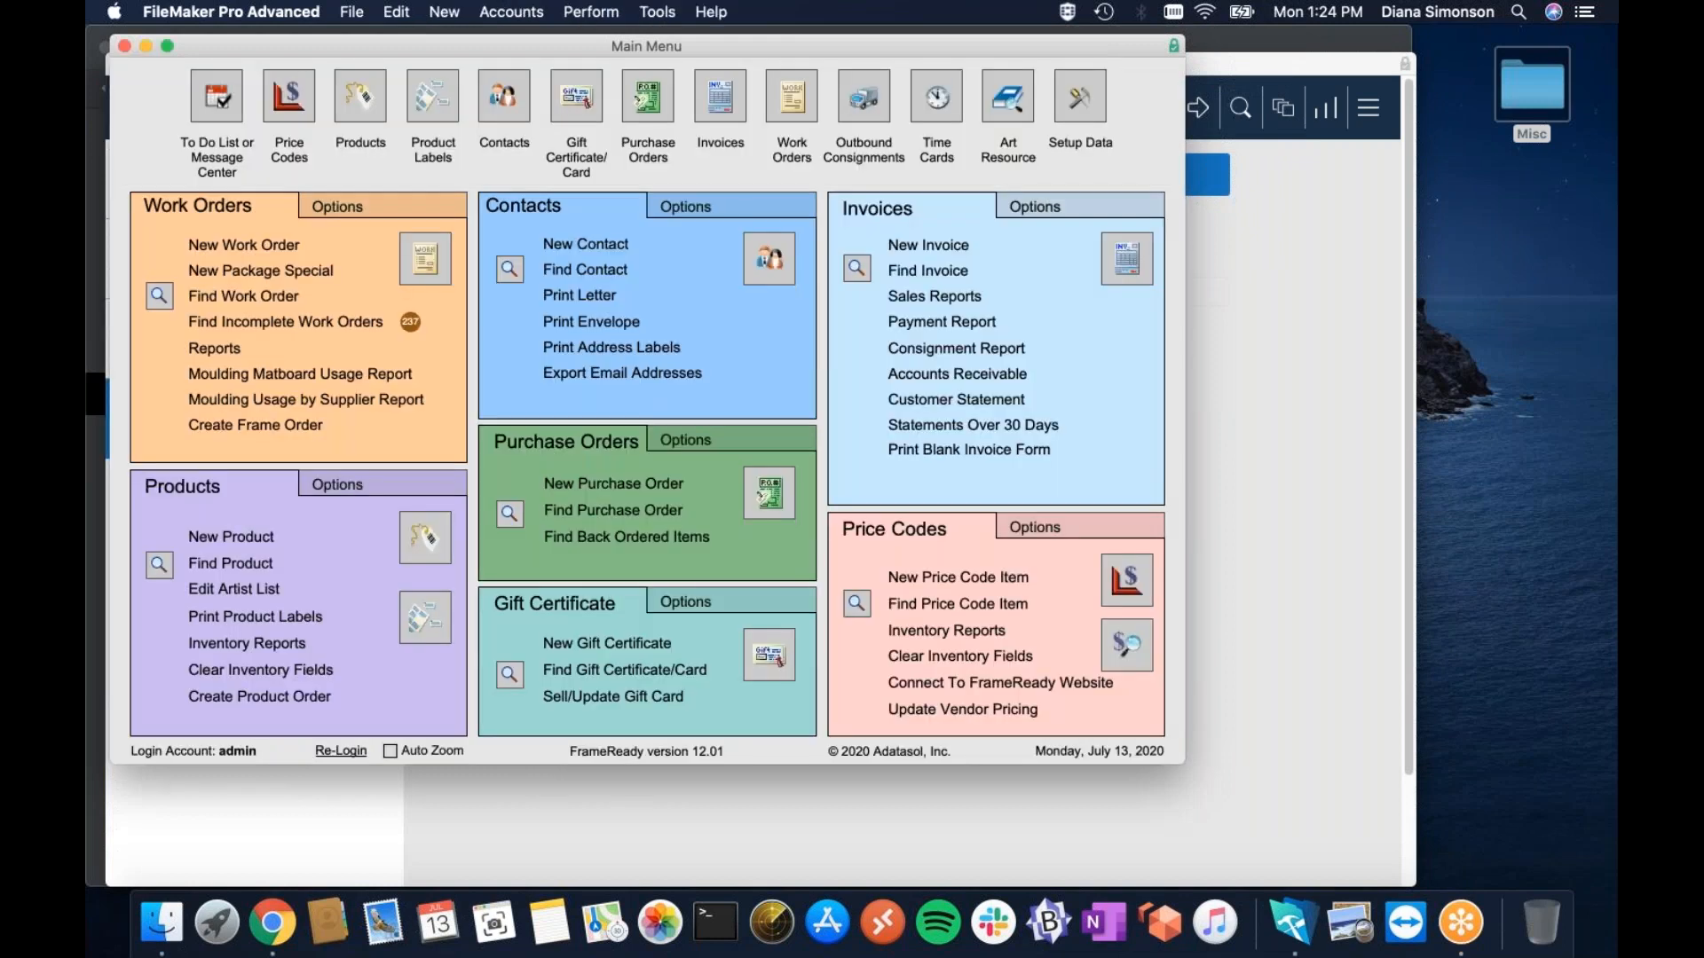
click(759, 262)
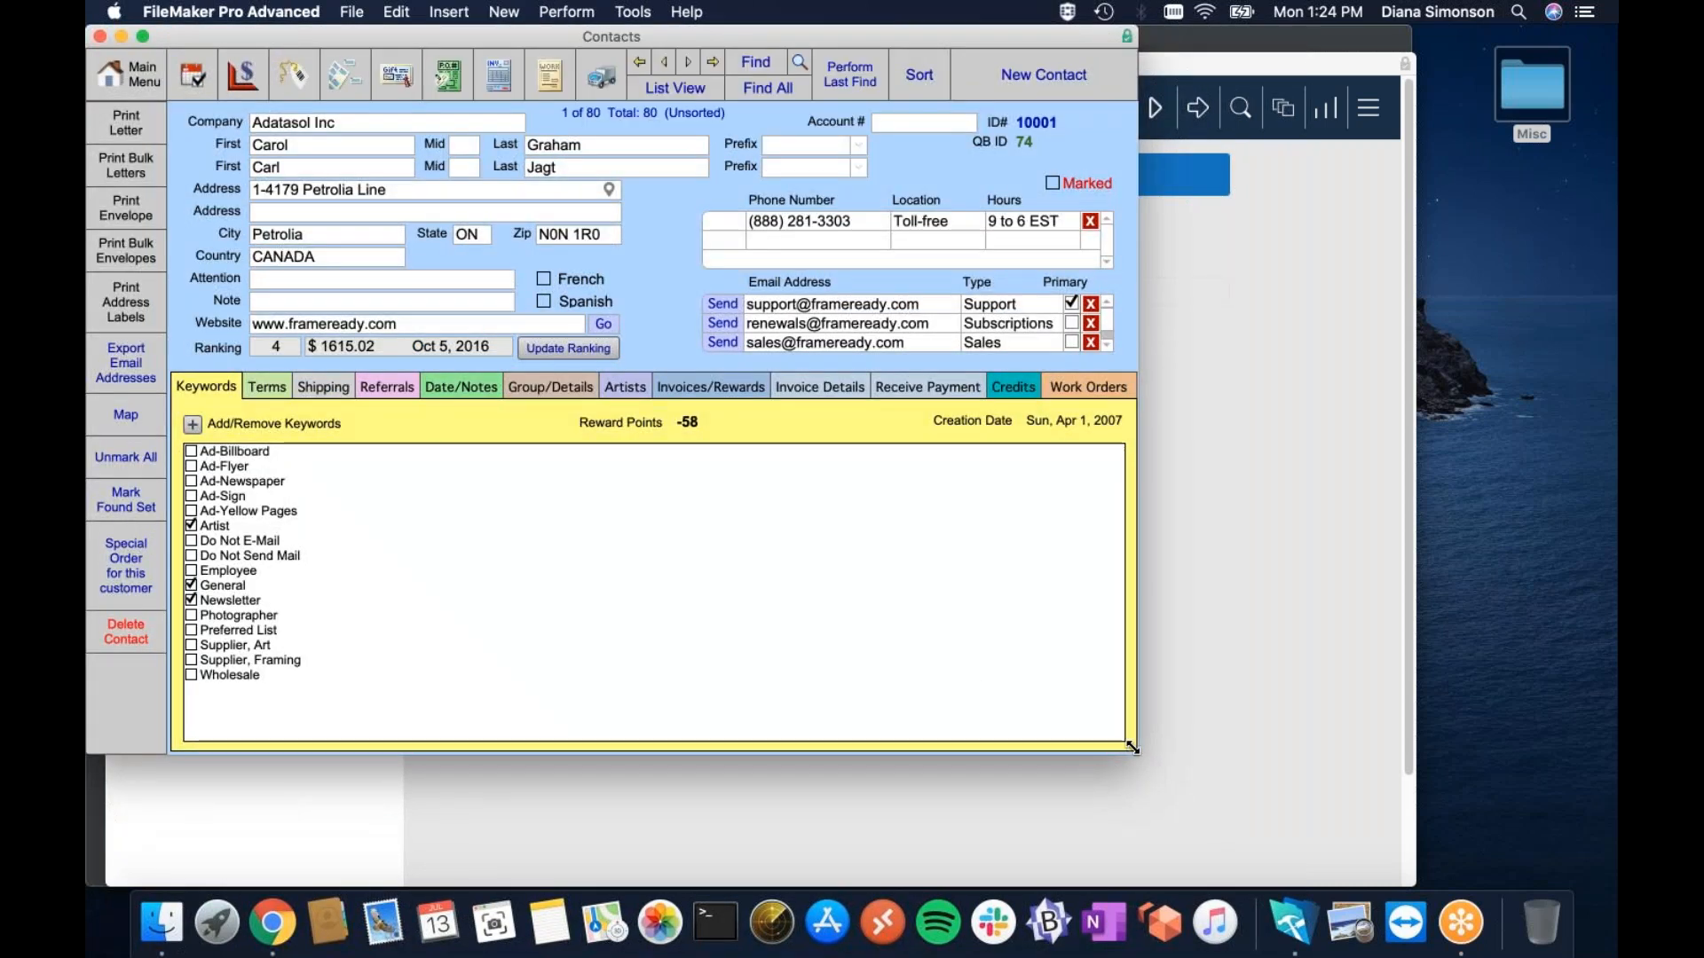
drag(1132, 745, 1239, 836)
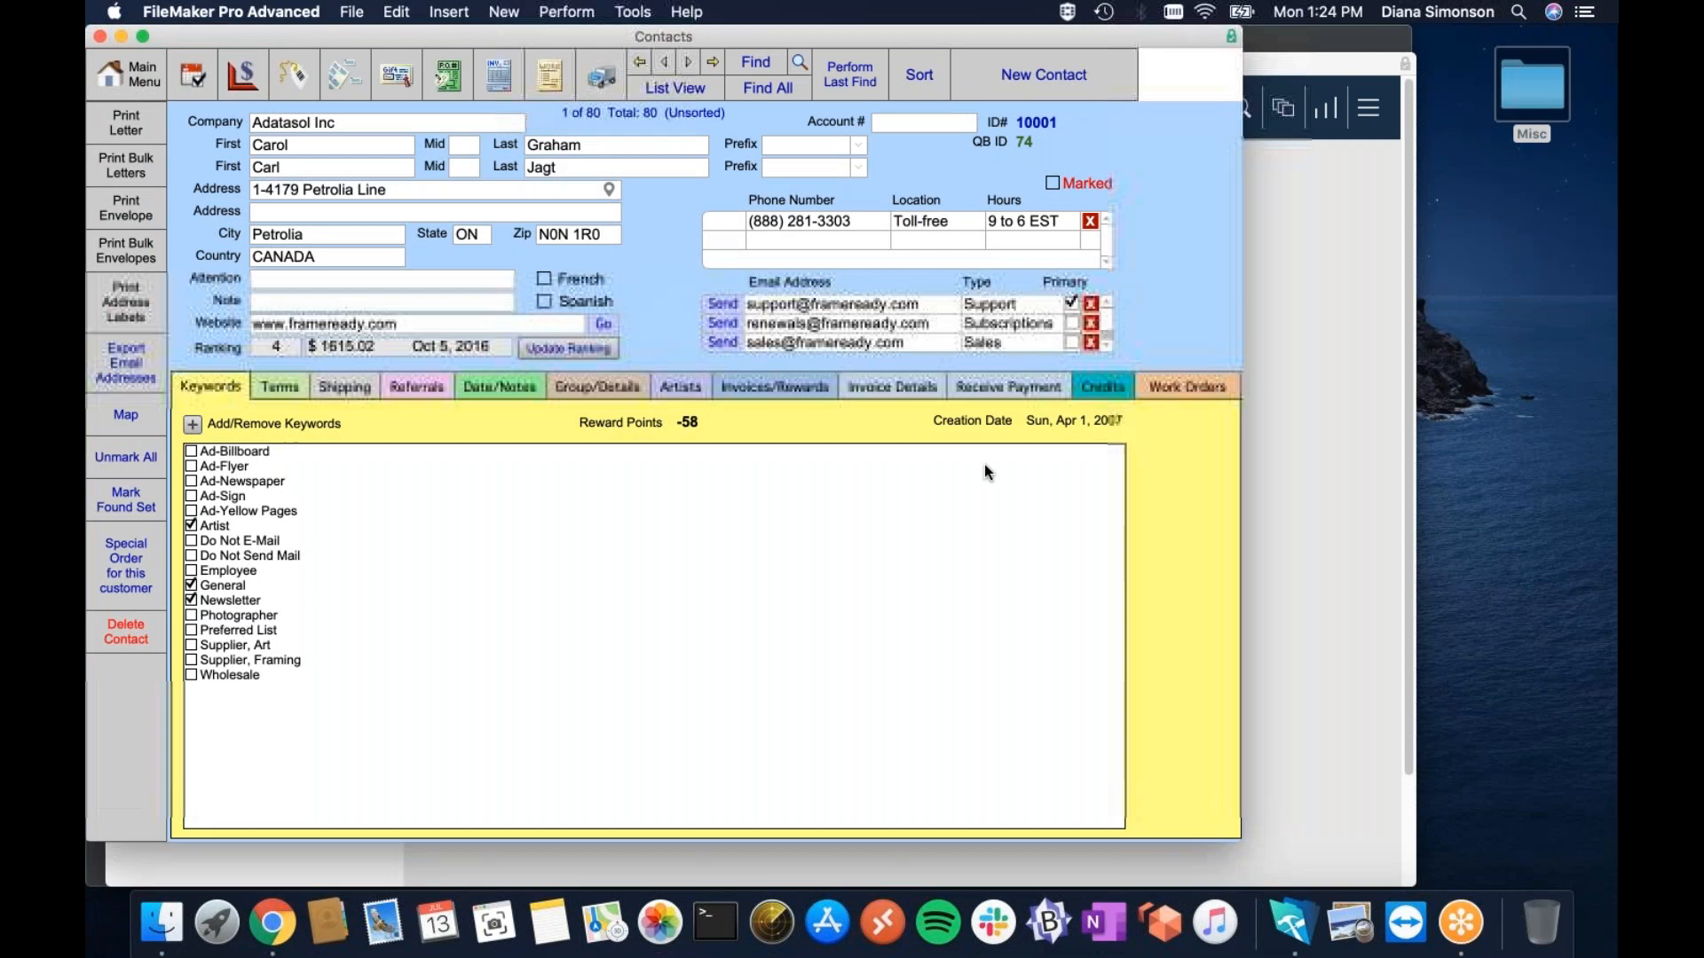
click(869, 391)
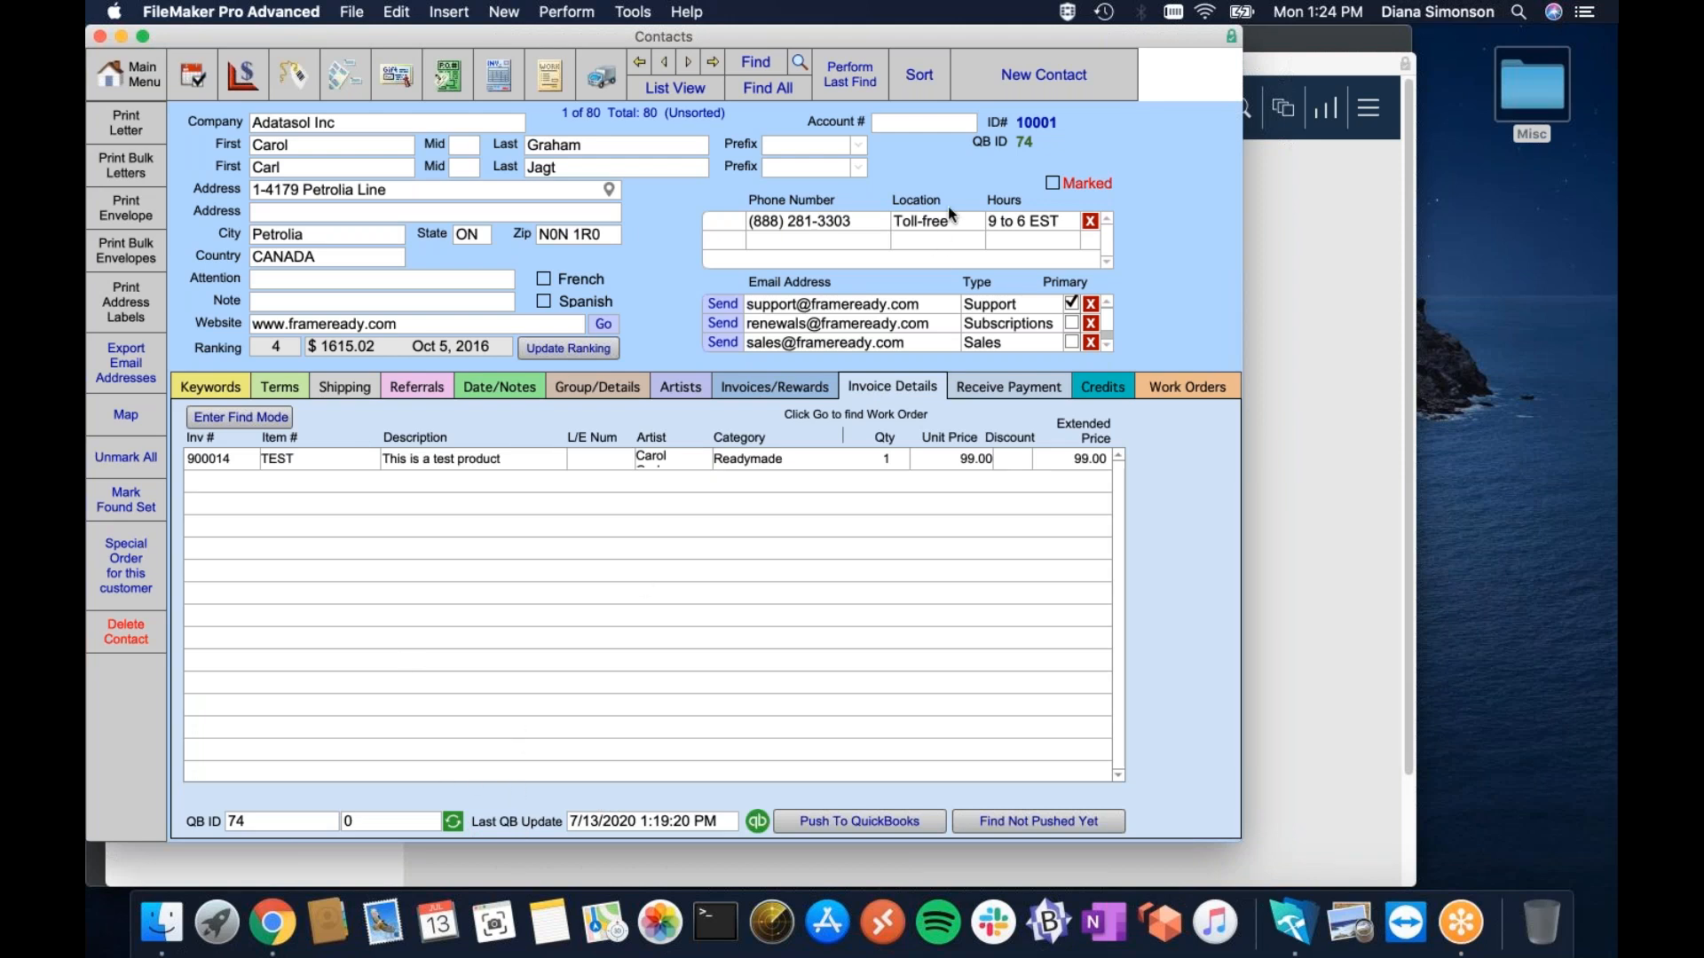
click(1021, 76)
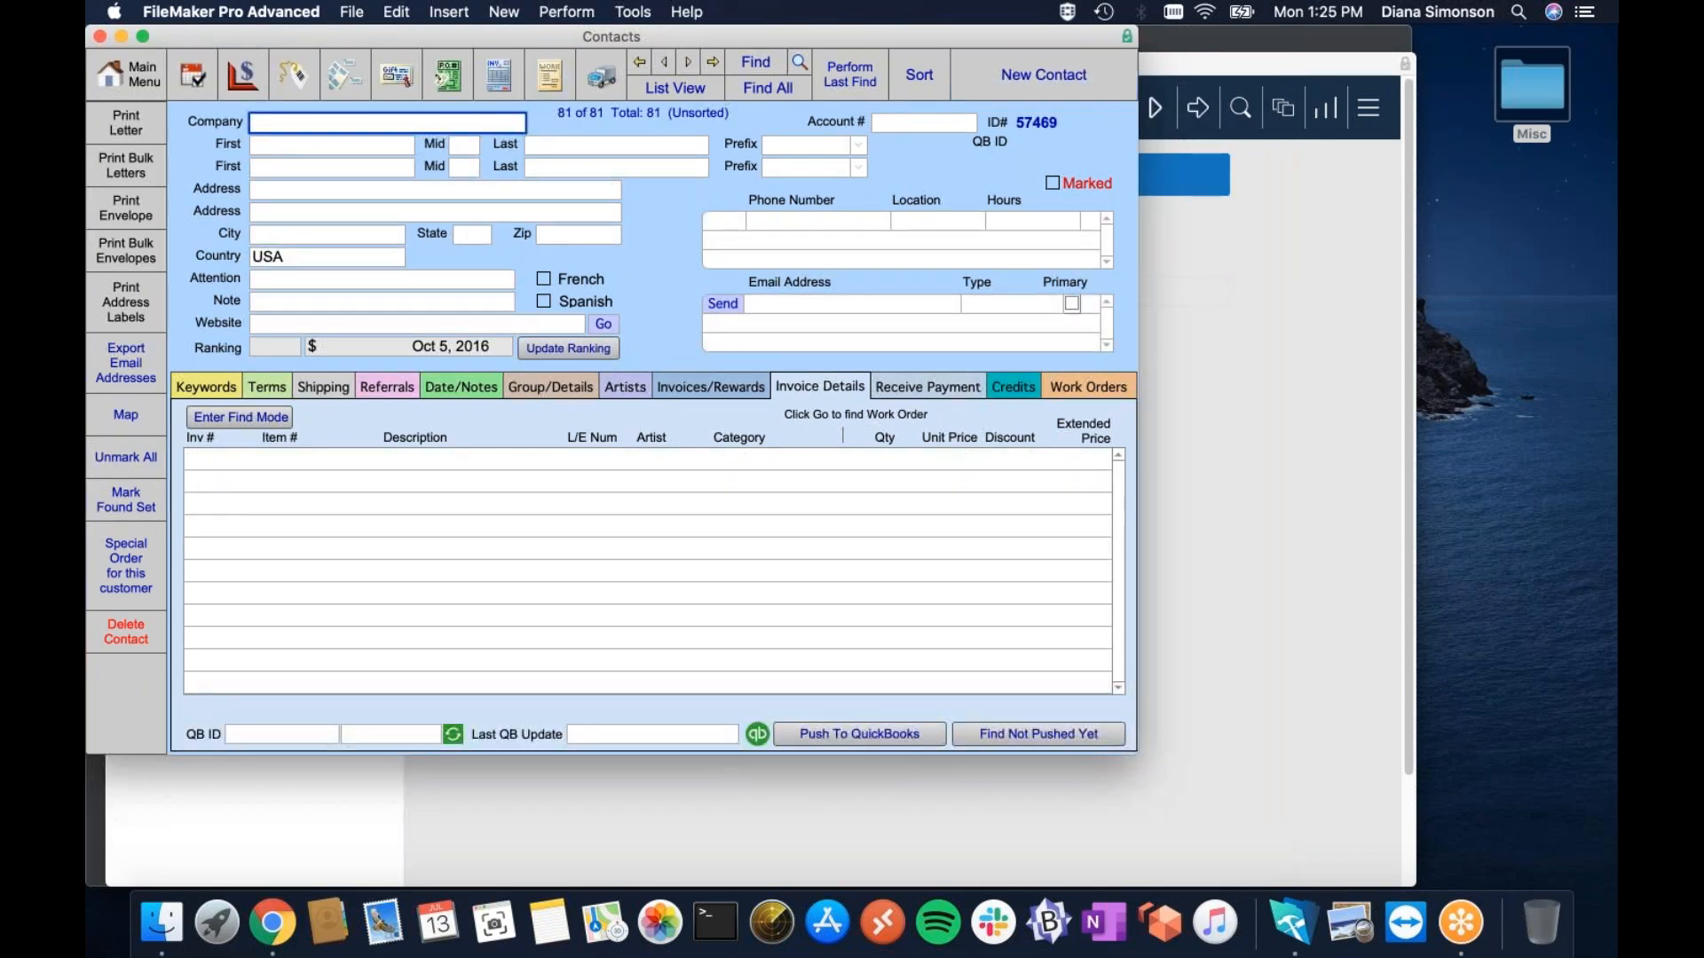
Enter company The Best Frame Shop and the contact's first and last name.
text(The Best Frame Shop)
click(377, 146)
text(Teddy)
click(567, 147)
text(Tester)
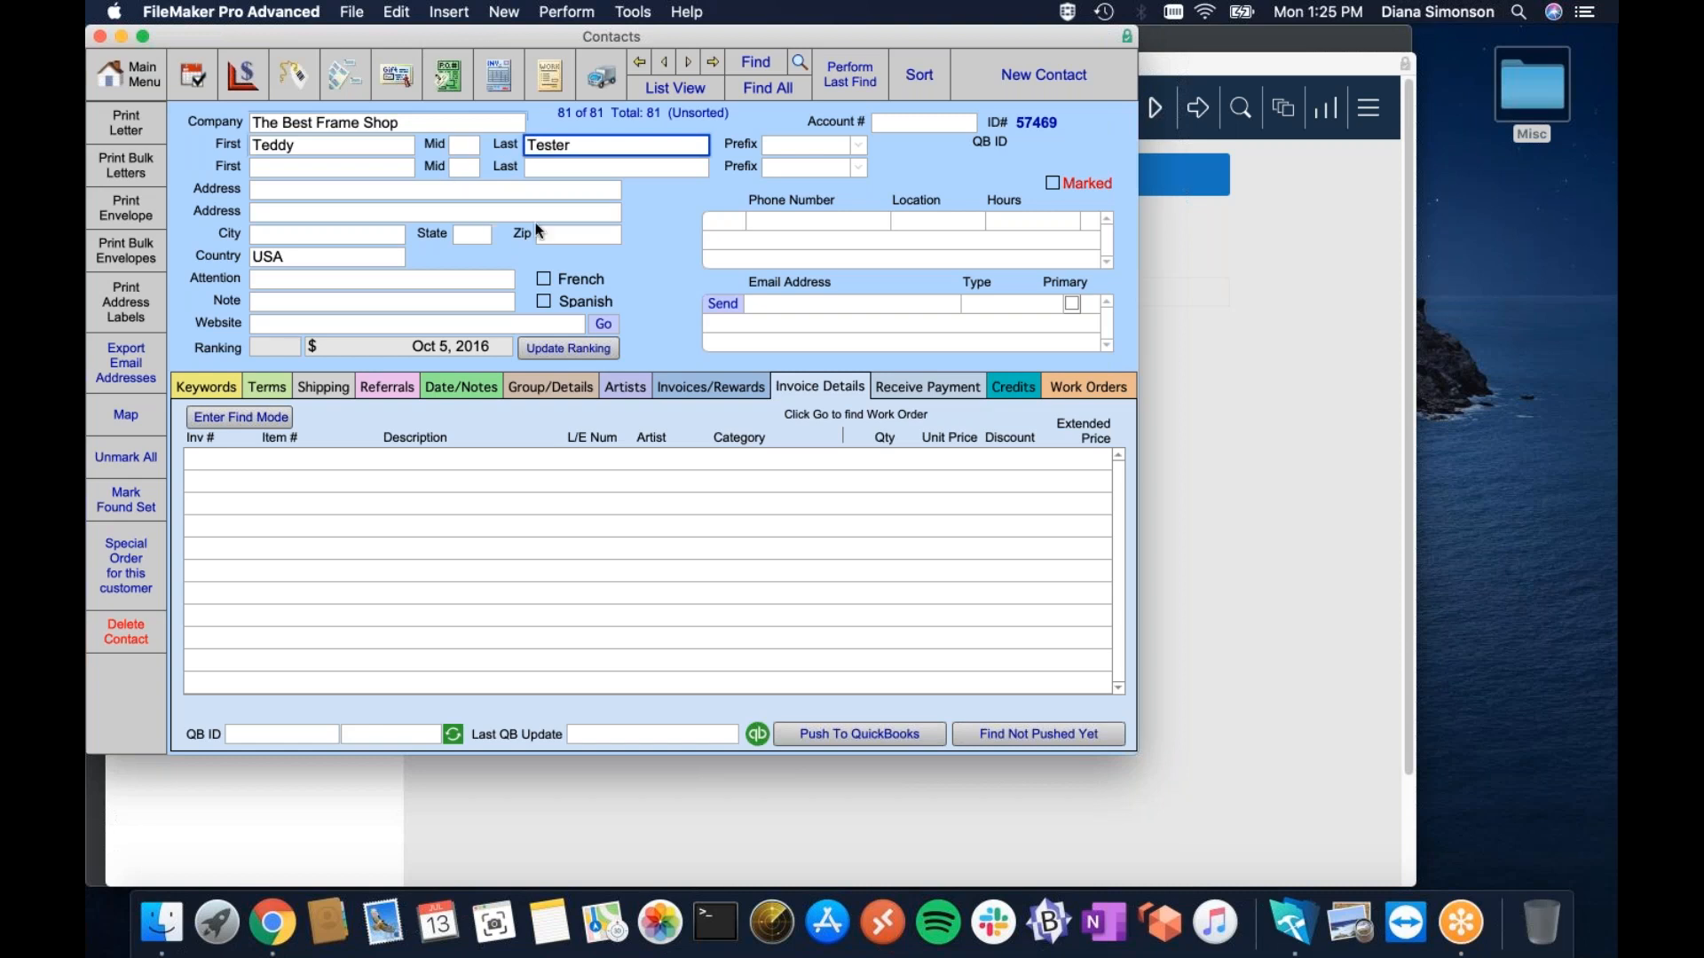
Add the contact's phone number and primary e-mail address.
click(778, 220)
text(888-555-1212)
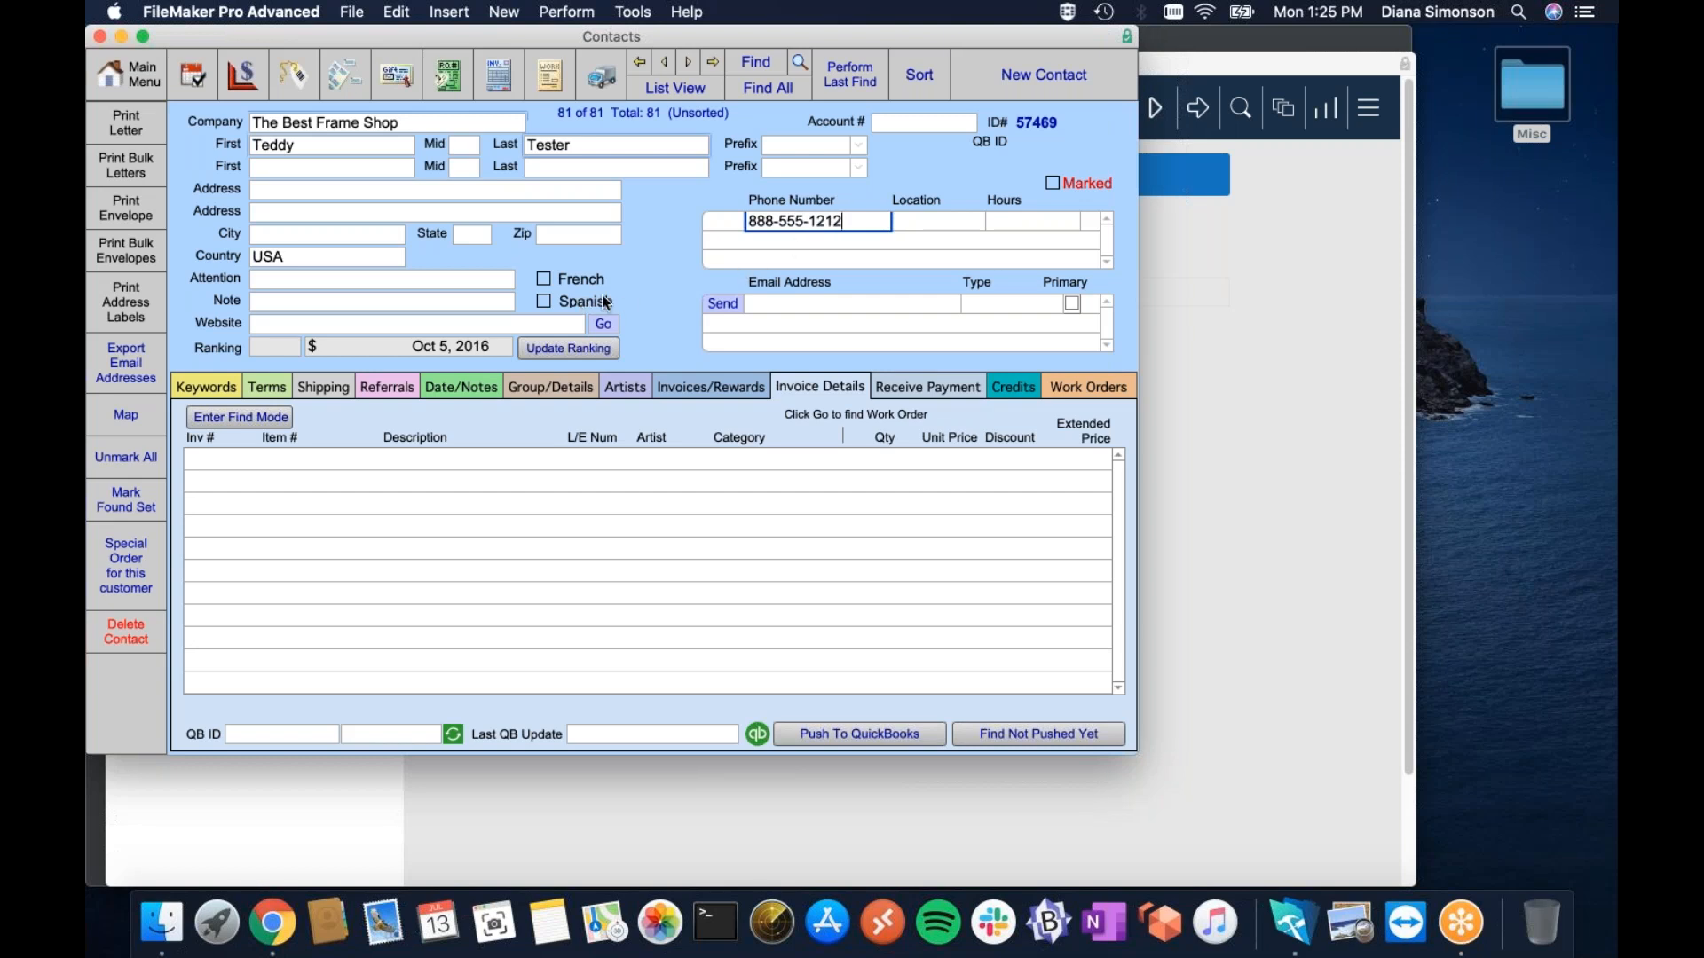
click(808, 305)
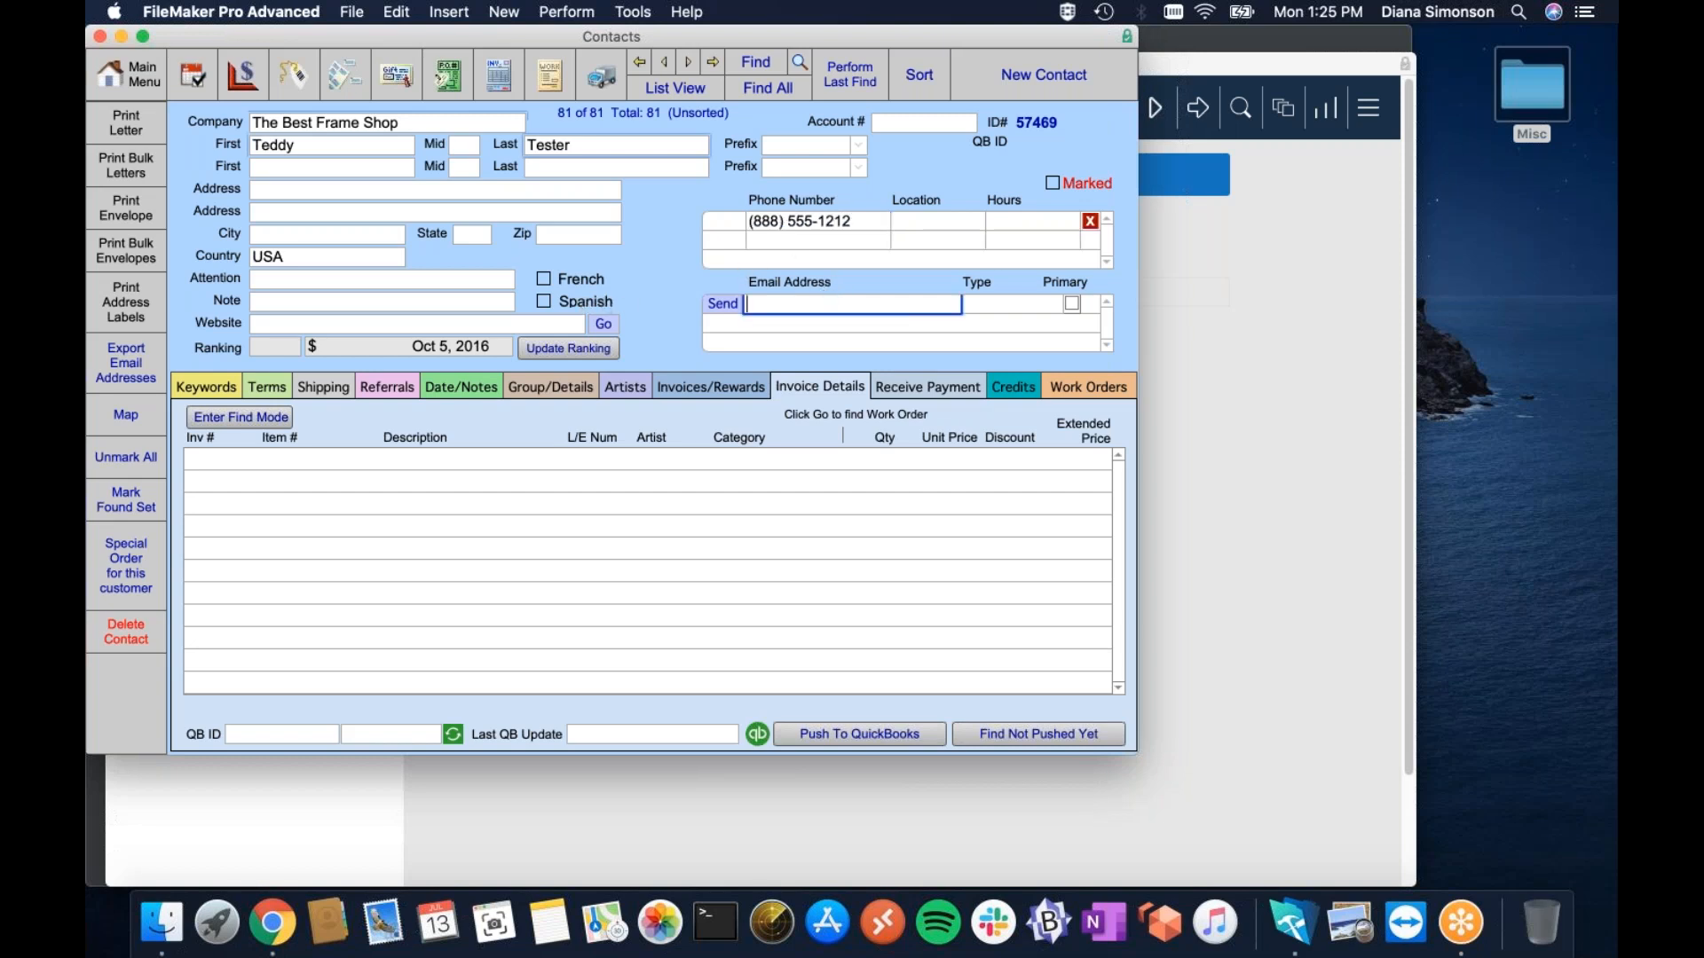
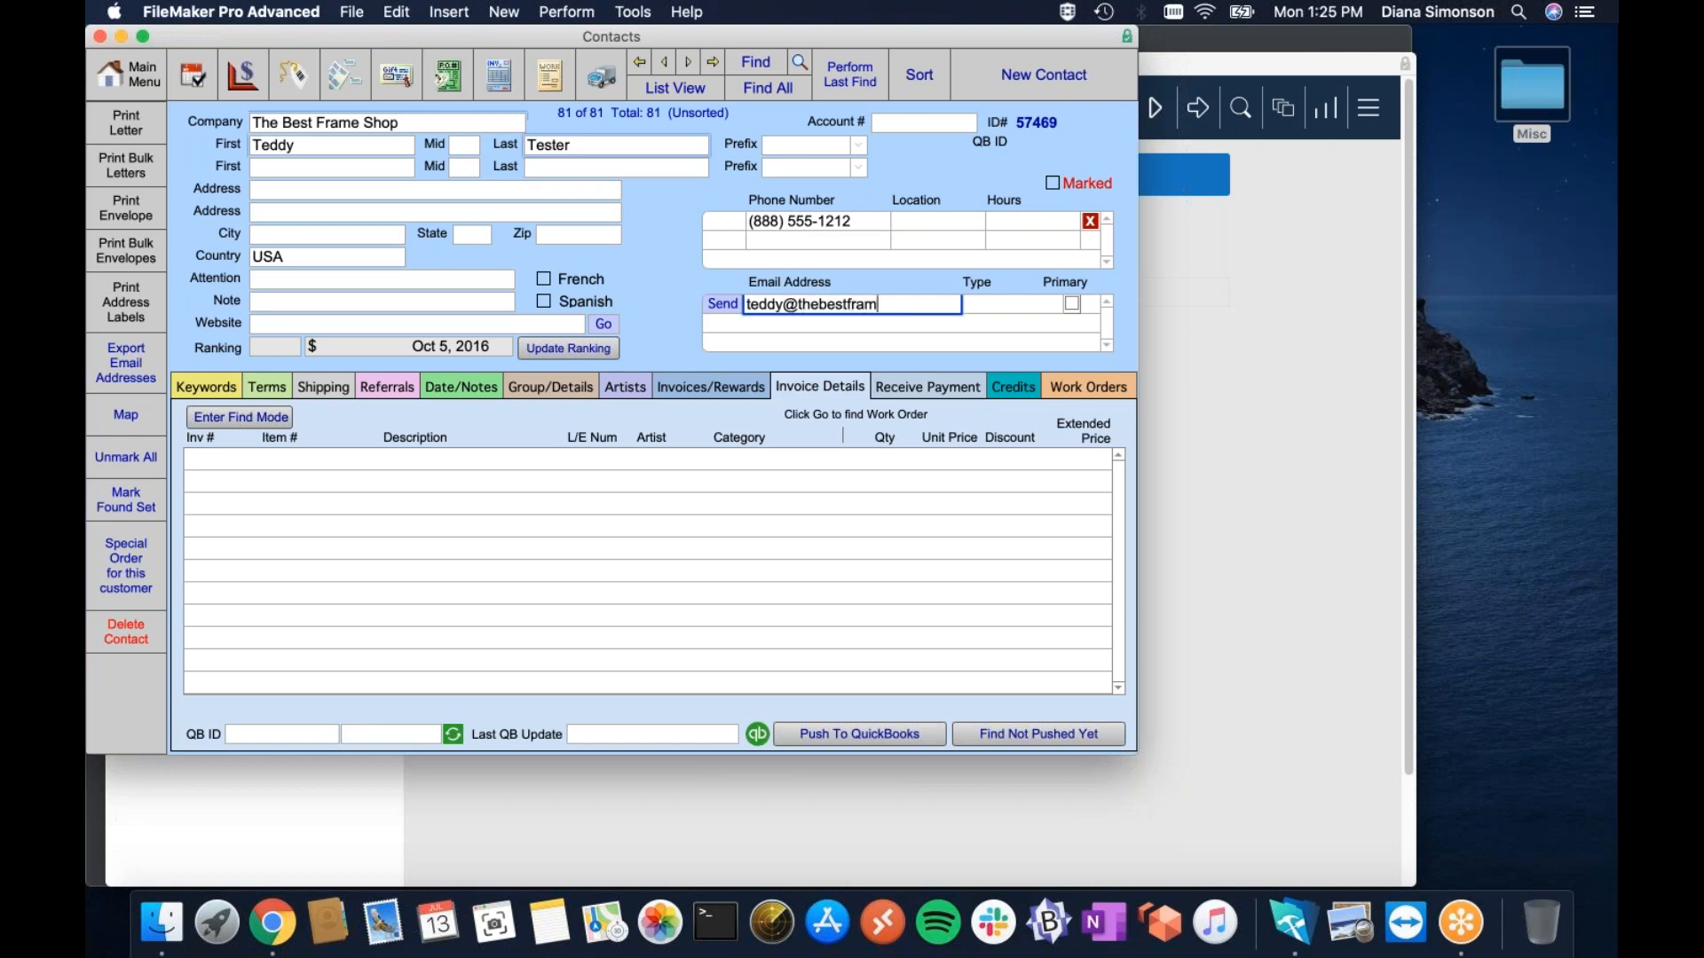
click(736, 628)
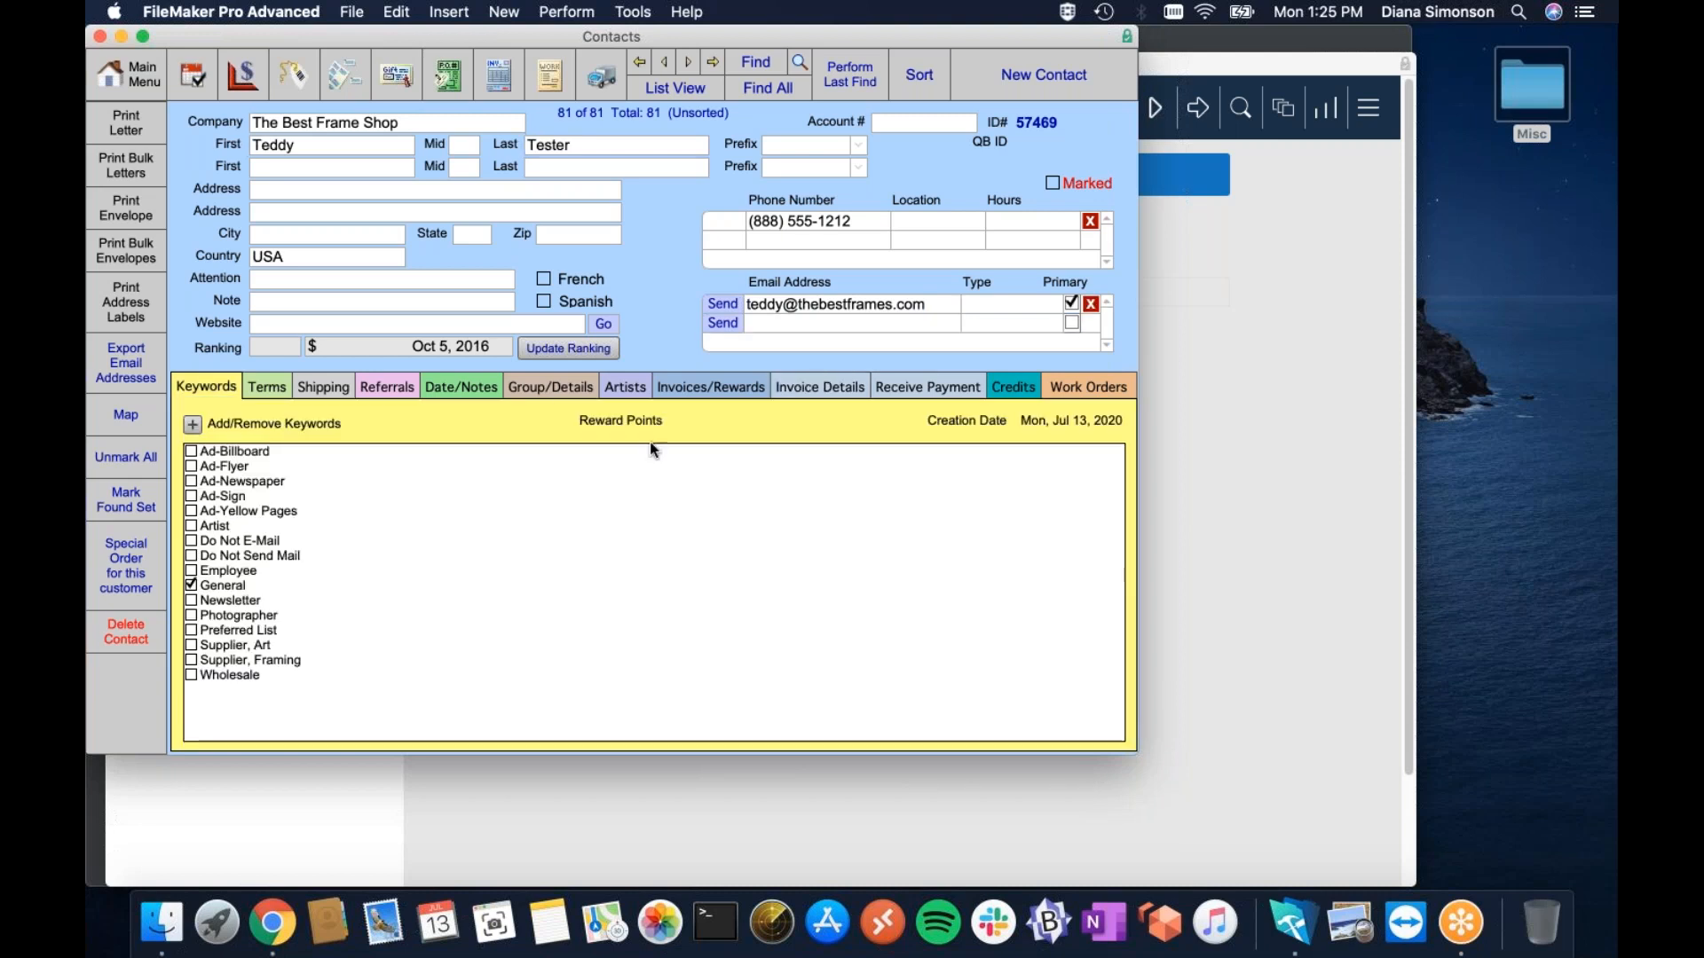
click(819, 387)
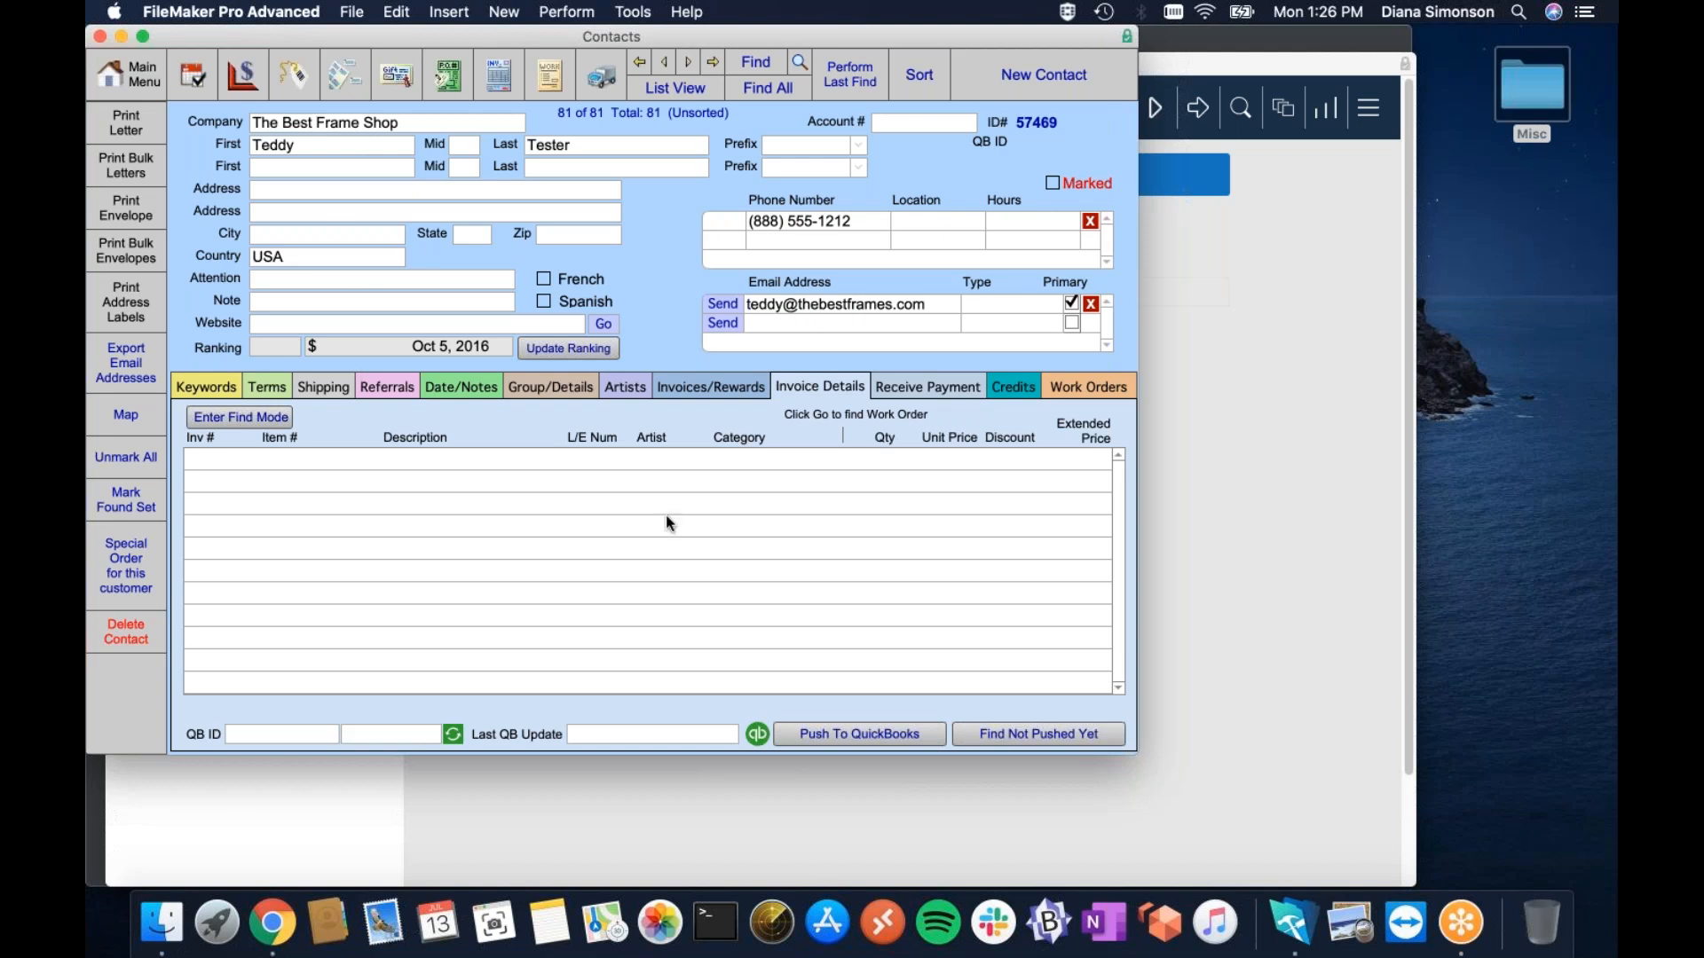
Push The Best Frame Shop contact to QuickBooks as QB ID 102, then go back to the Main Menu.
click(877, 737)
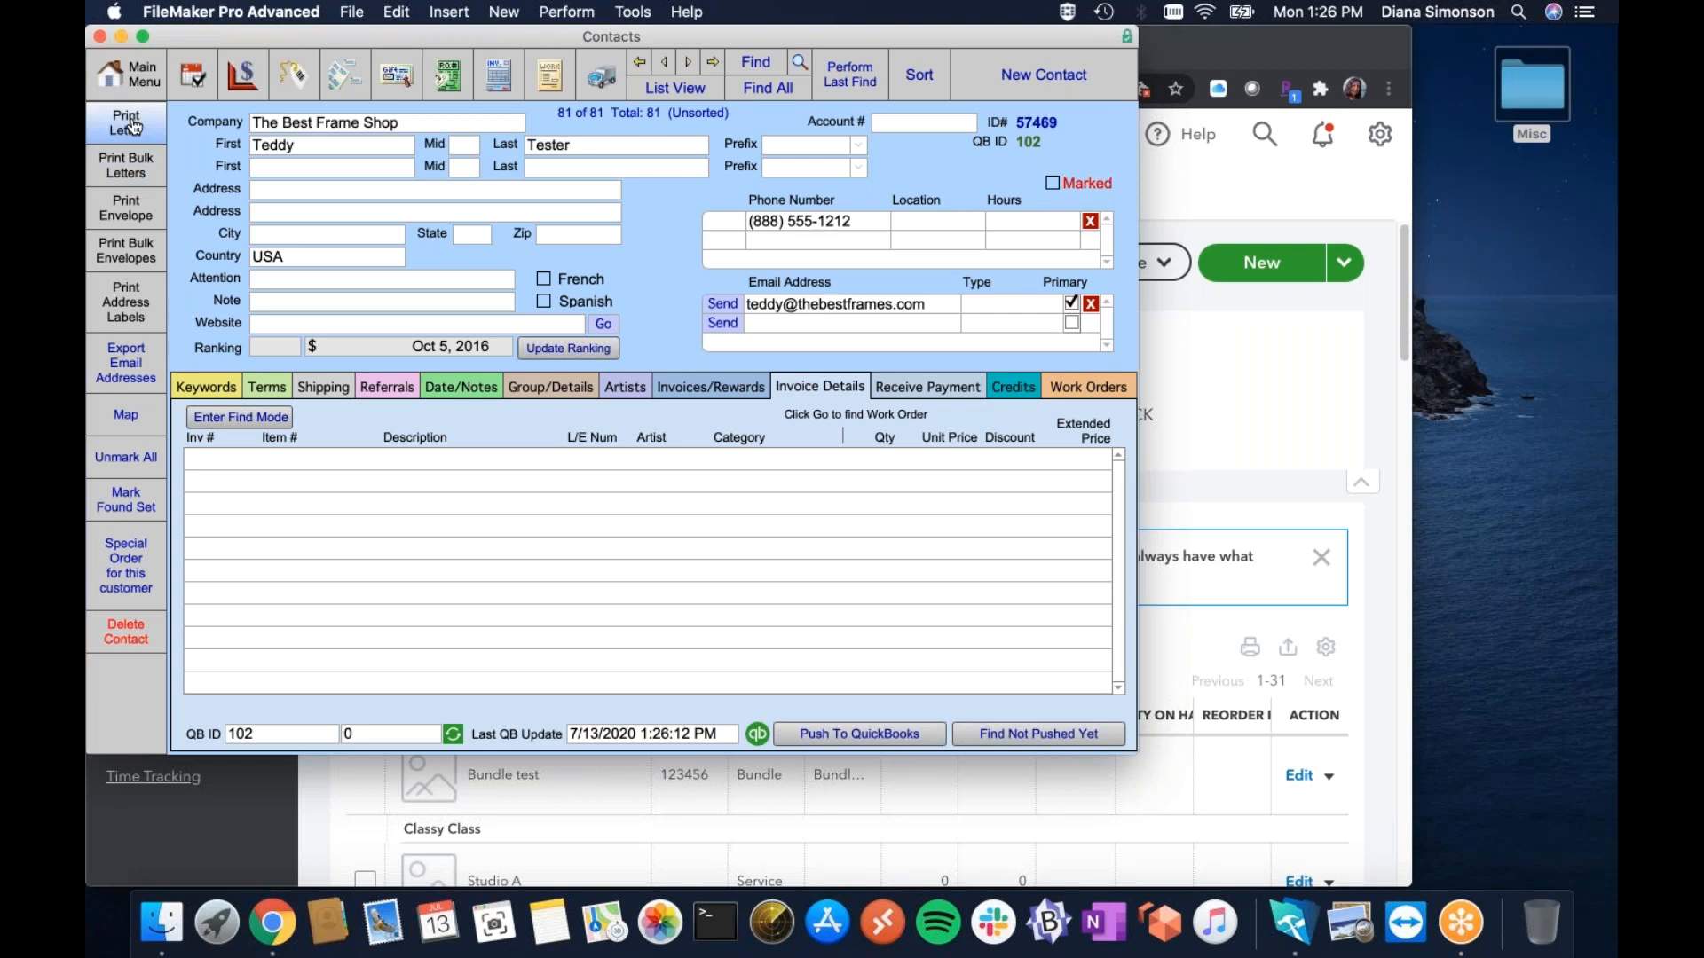
click(127, 82)
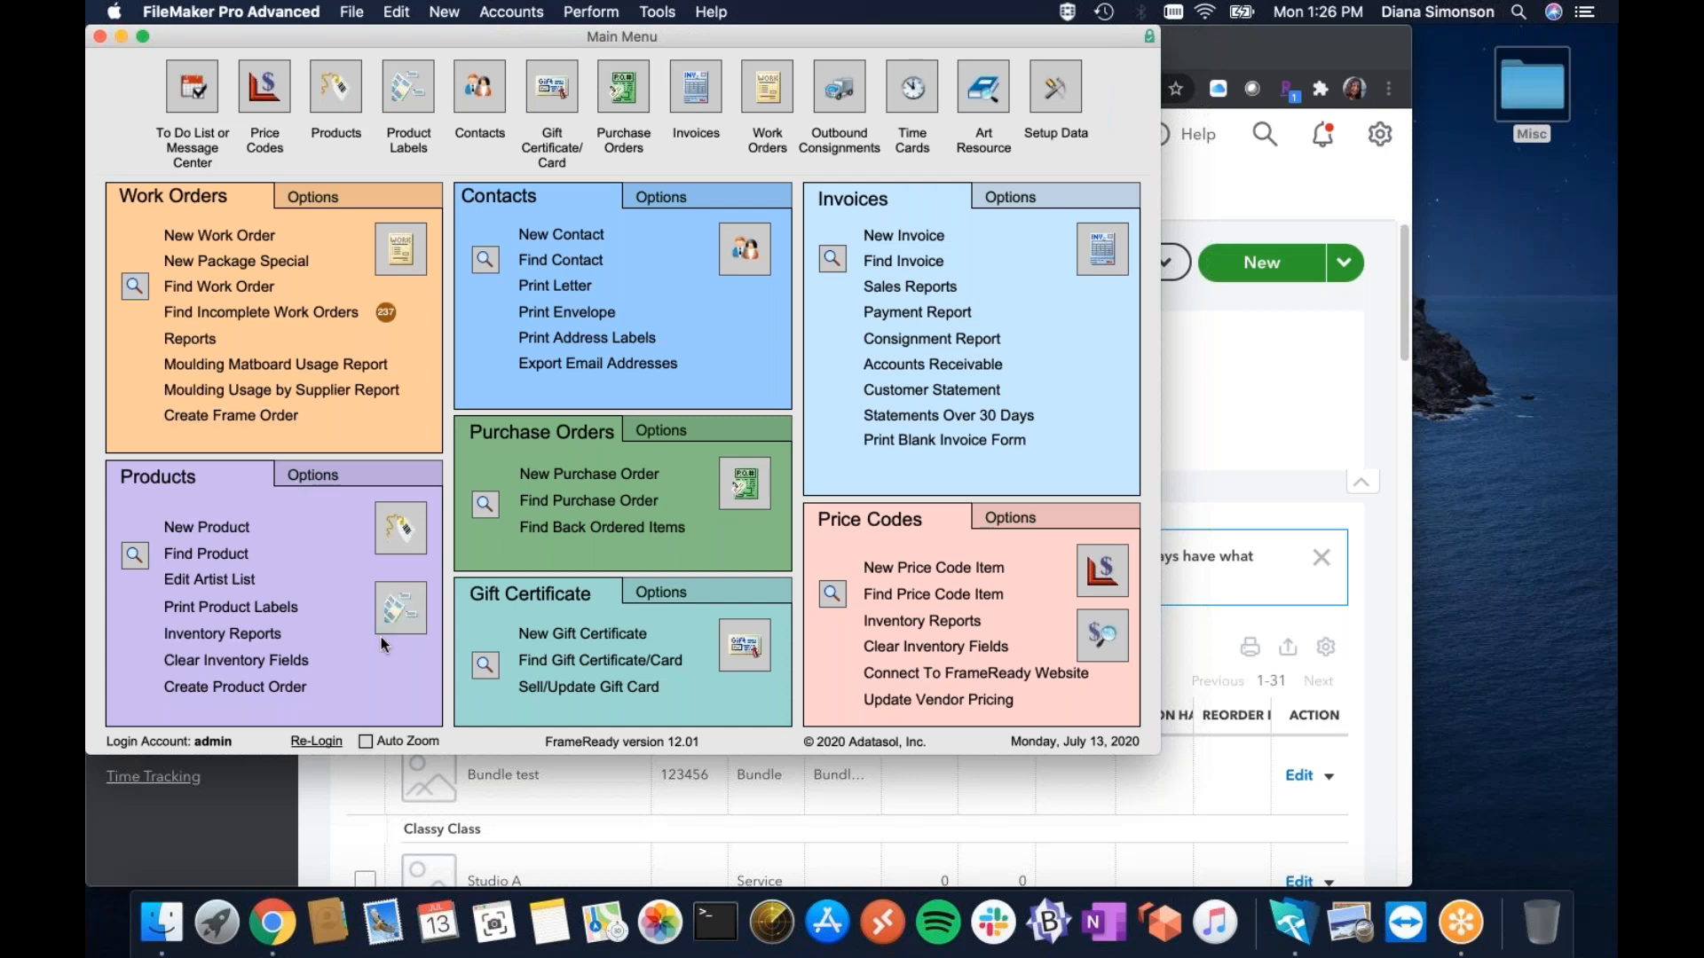
click(402, 531)
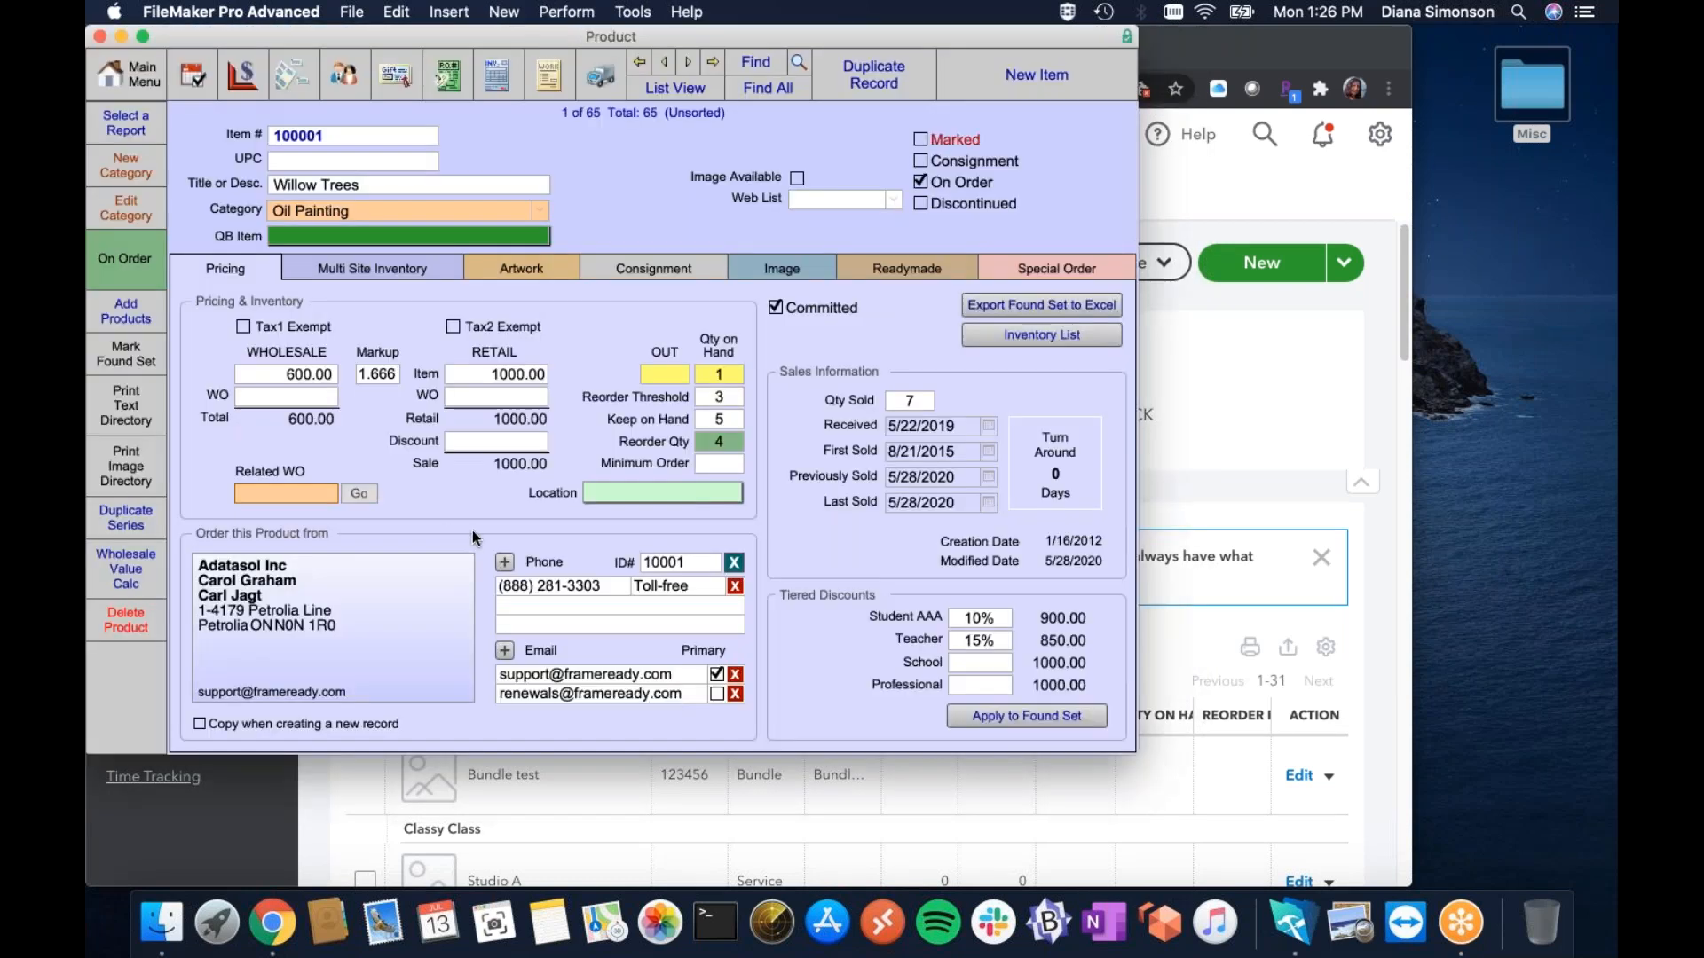
click(386, 233)
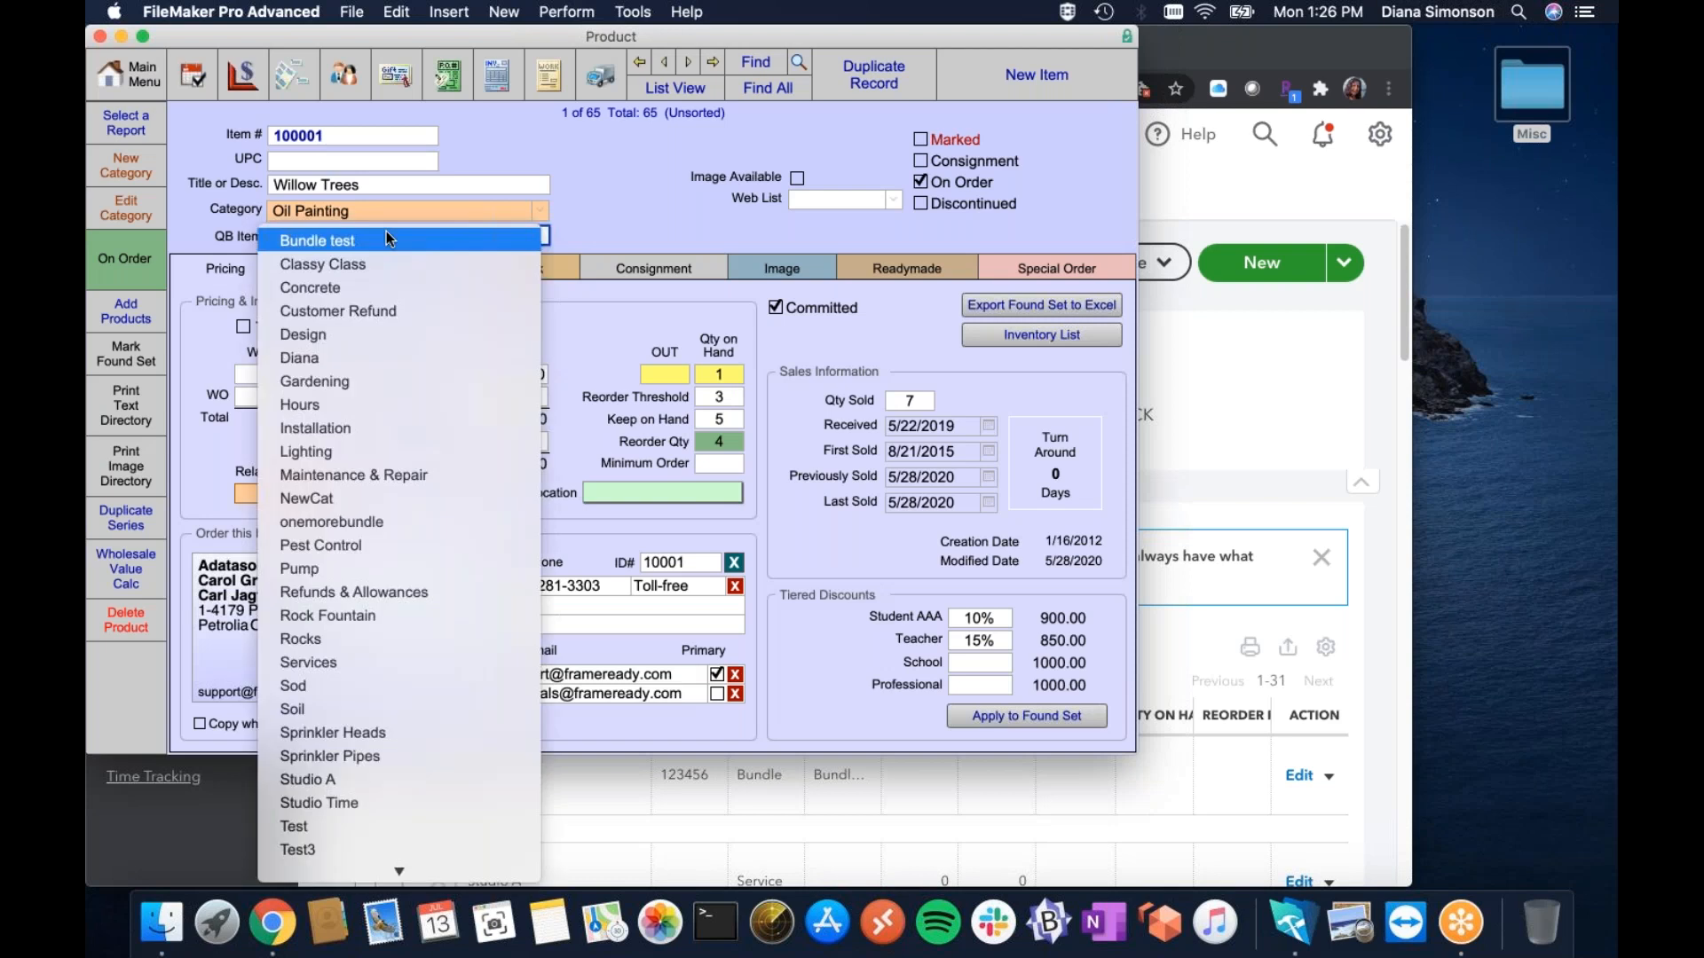
scroll(349, 763, down, 5)
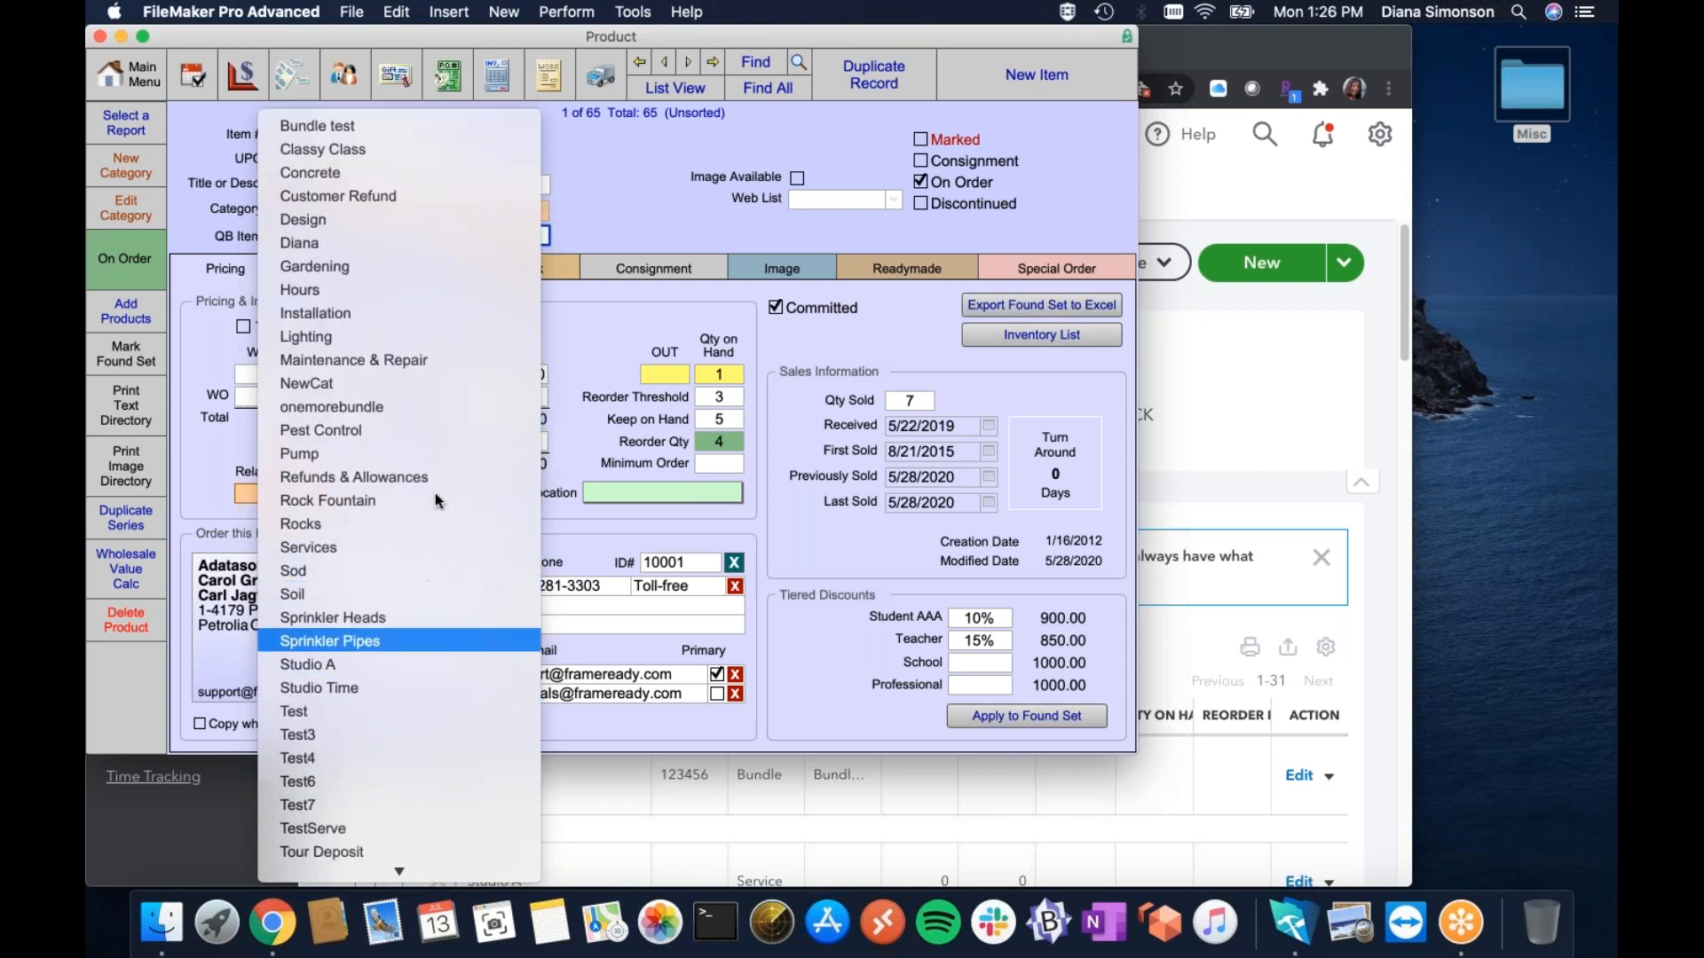
scroll(390, 838, down, 1)
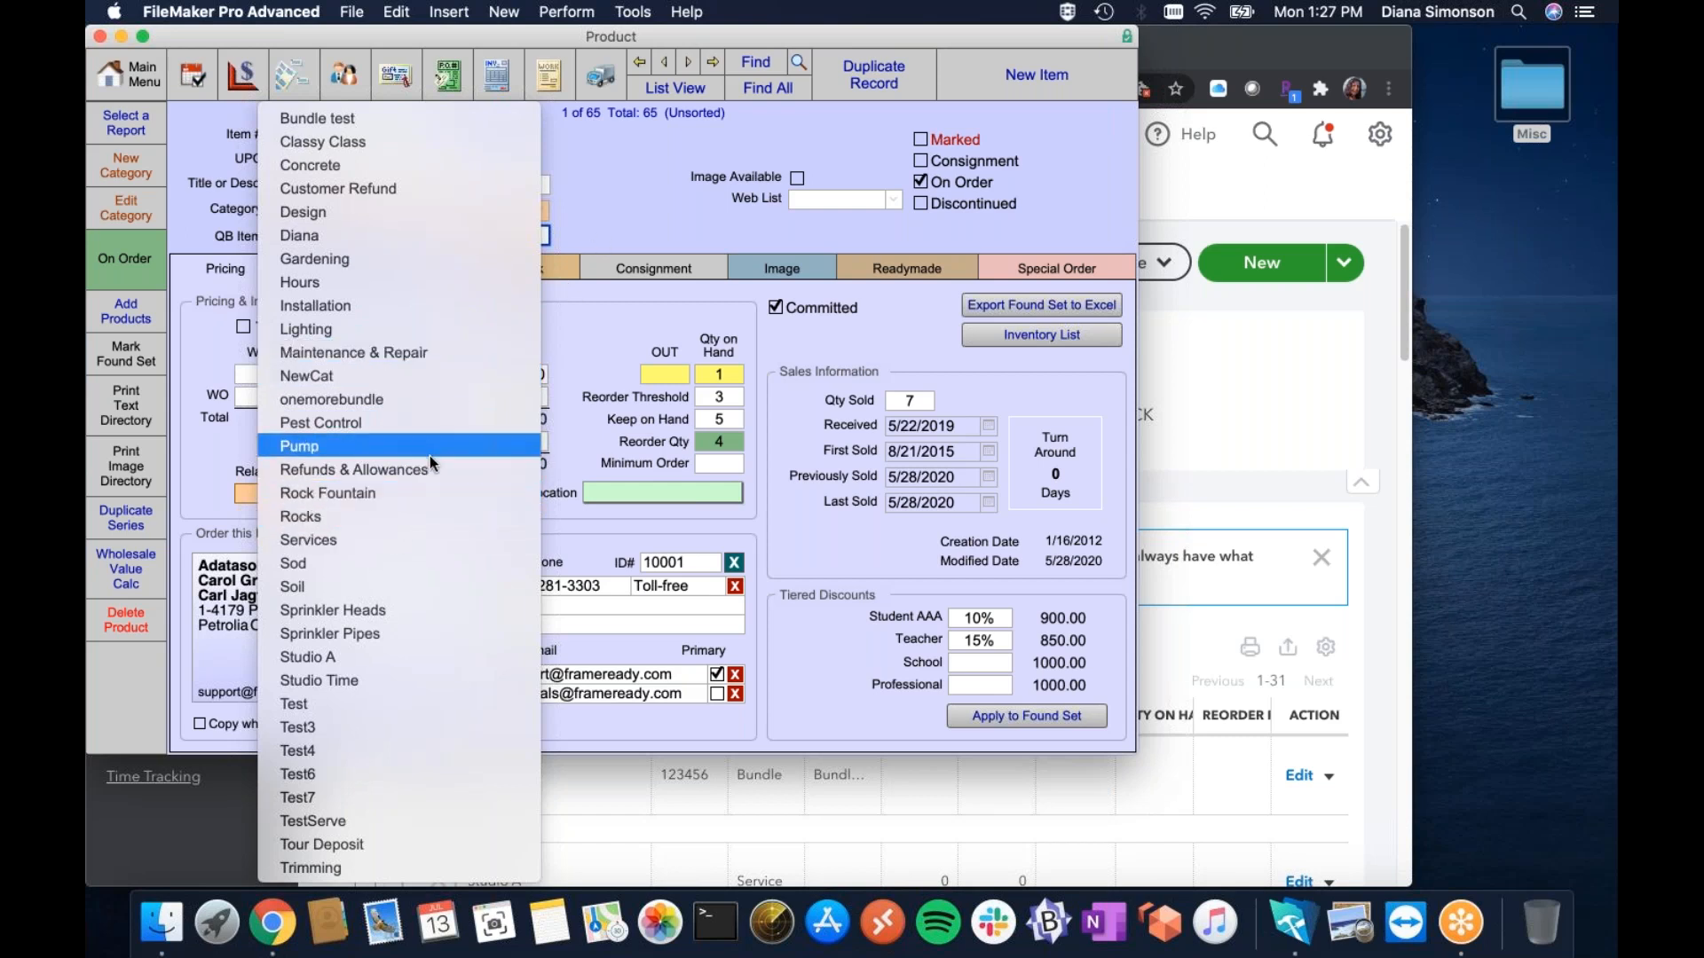
click(642, 193)
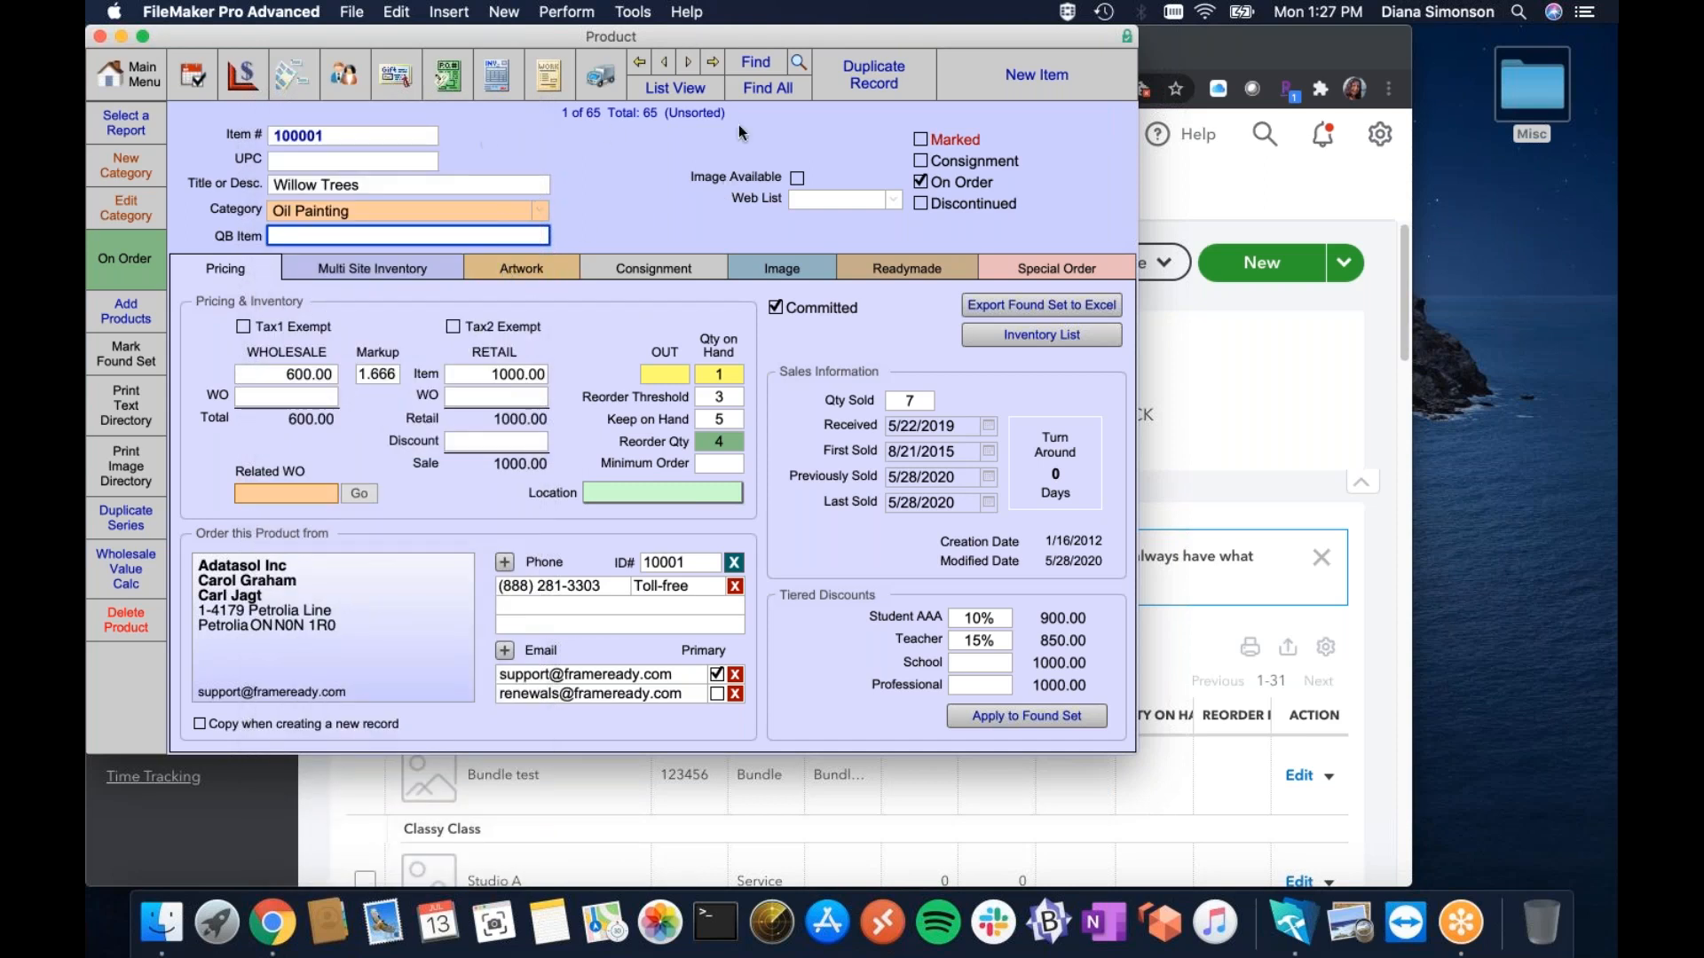
click(110, 80)
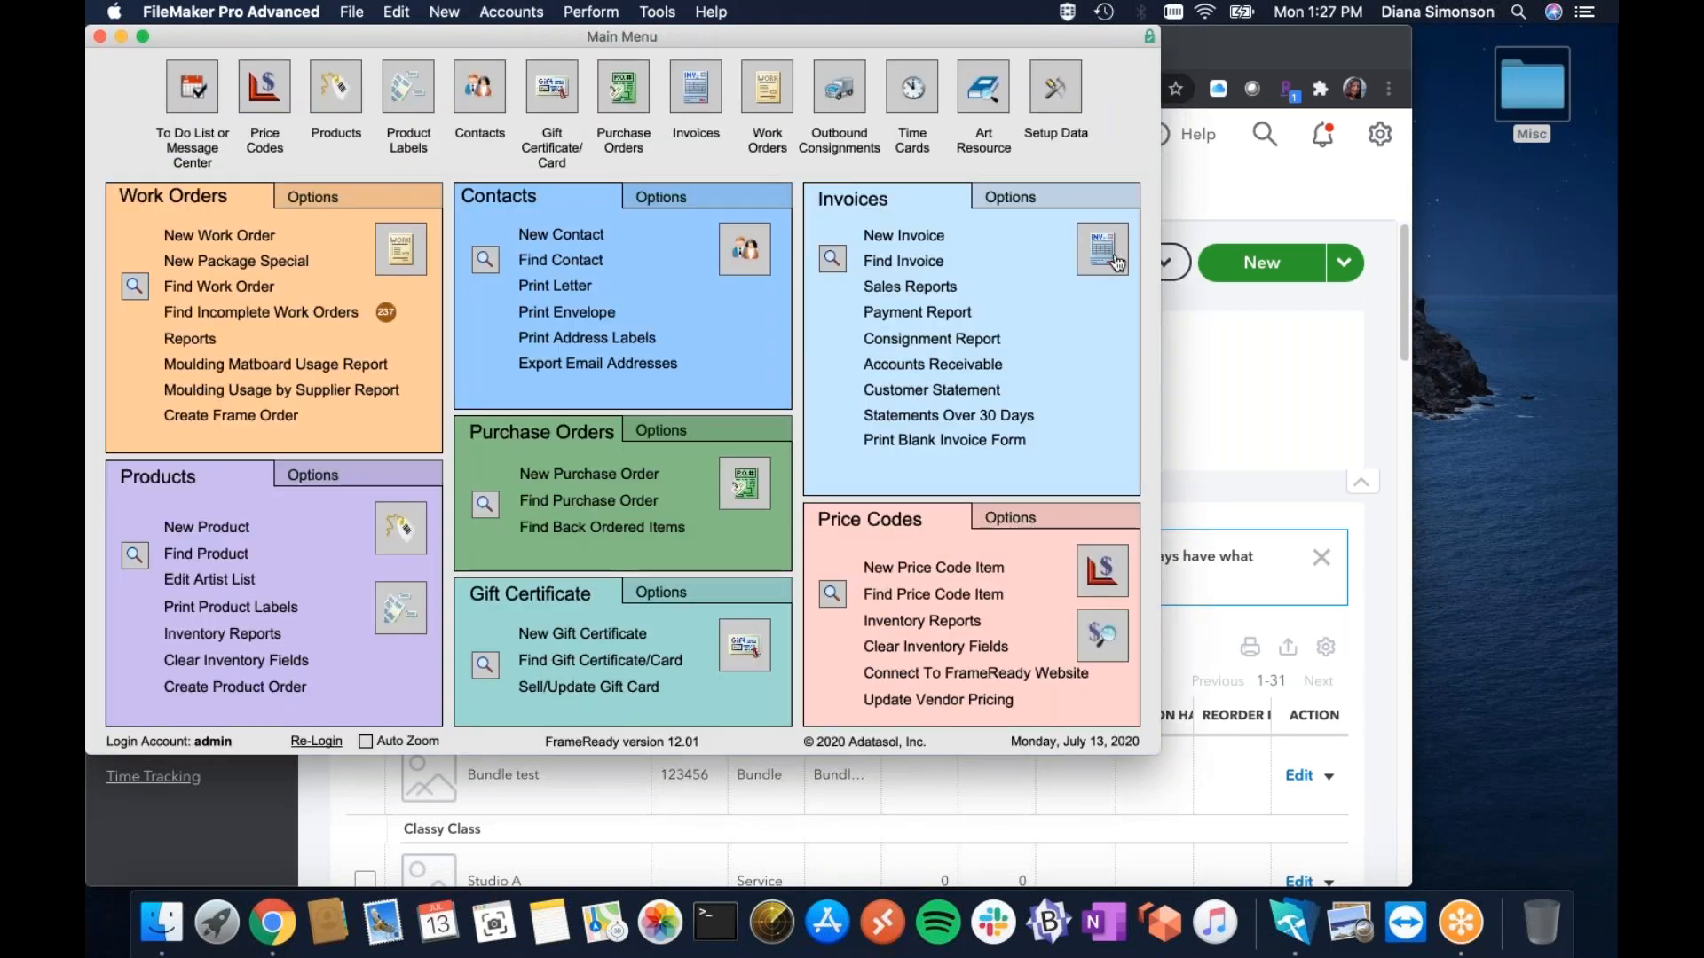
Start a new invoice, pick the sales rep, and add item 123423 as The Best Frame, qty 3 at 15.00.
click(1099, 253)
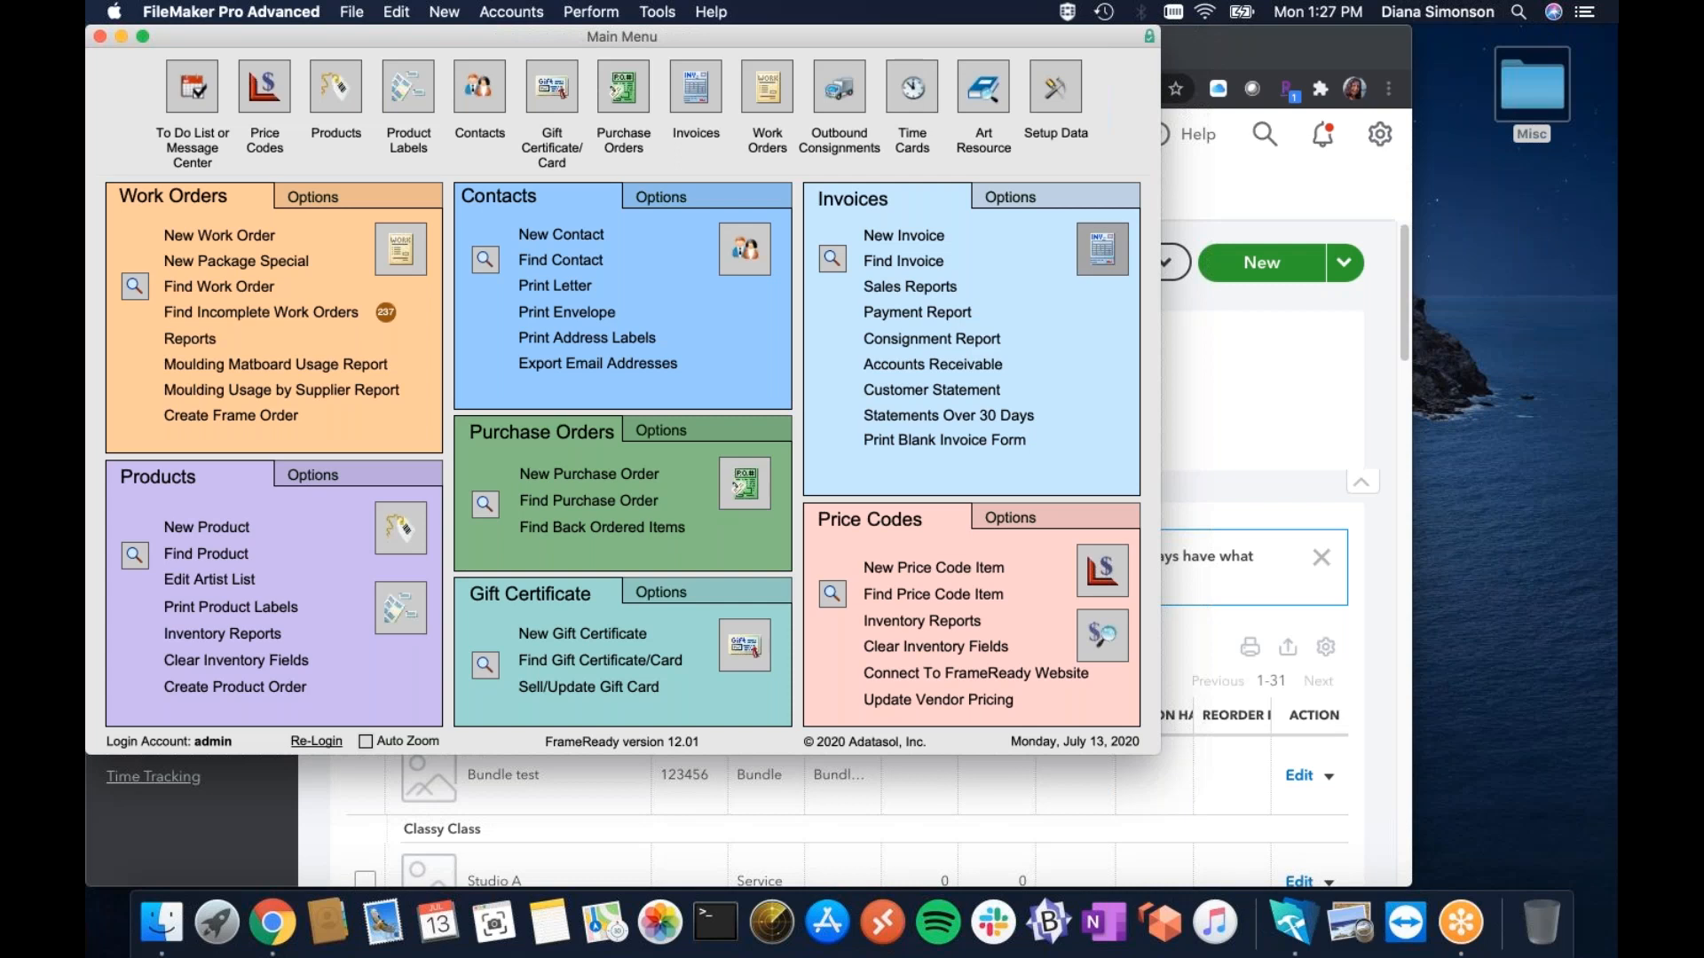
click(1102, 249)
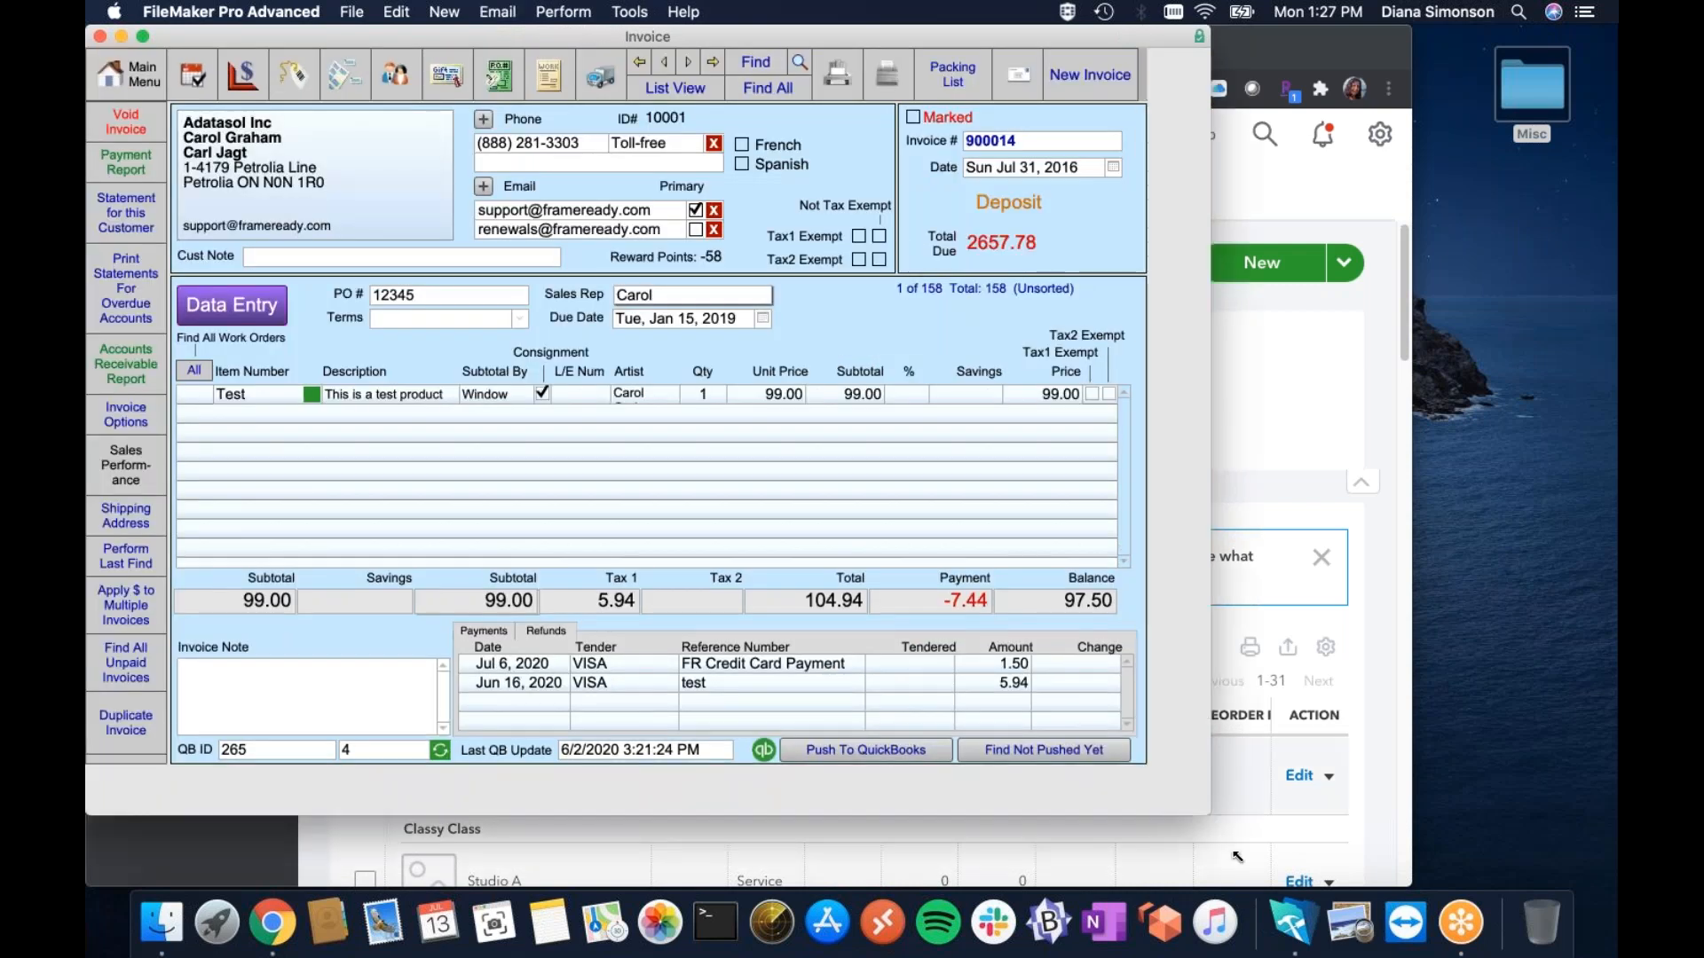
click(1076, 77)
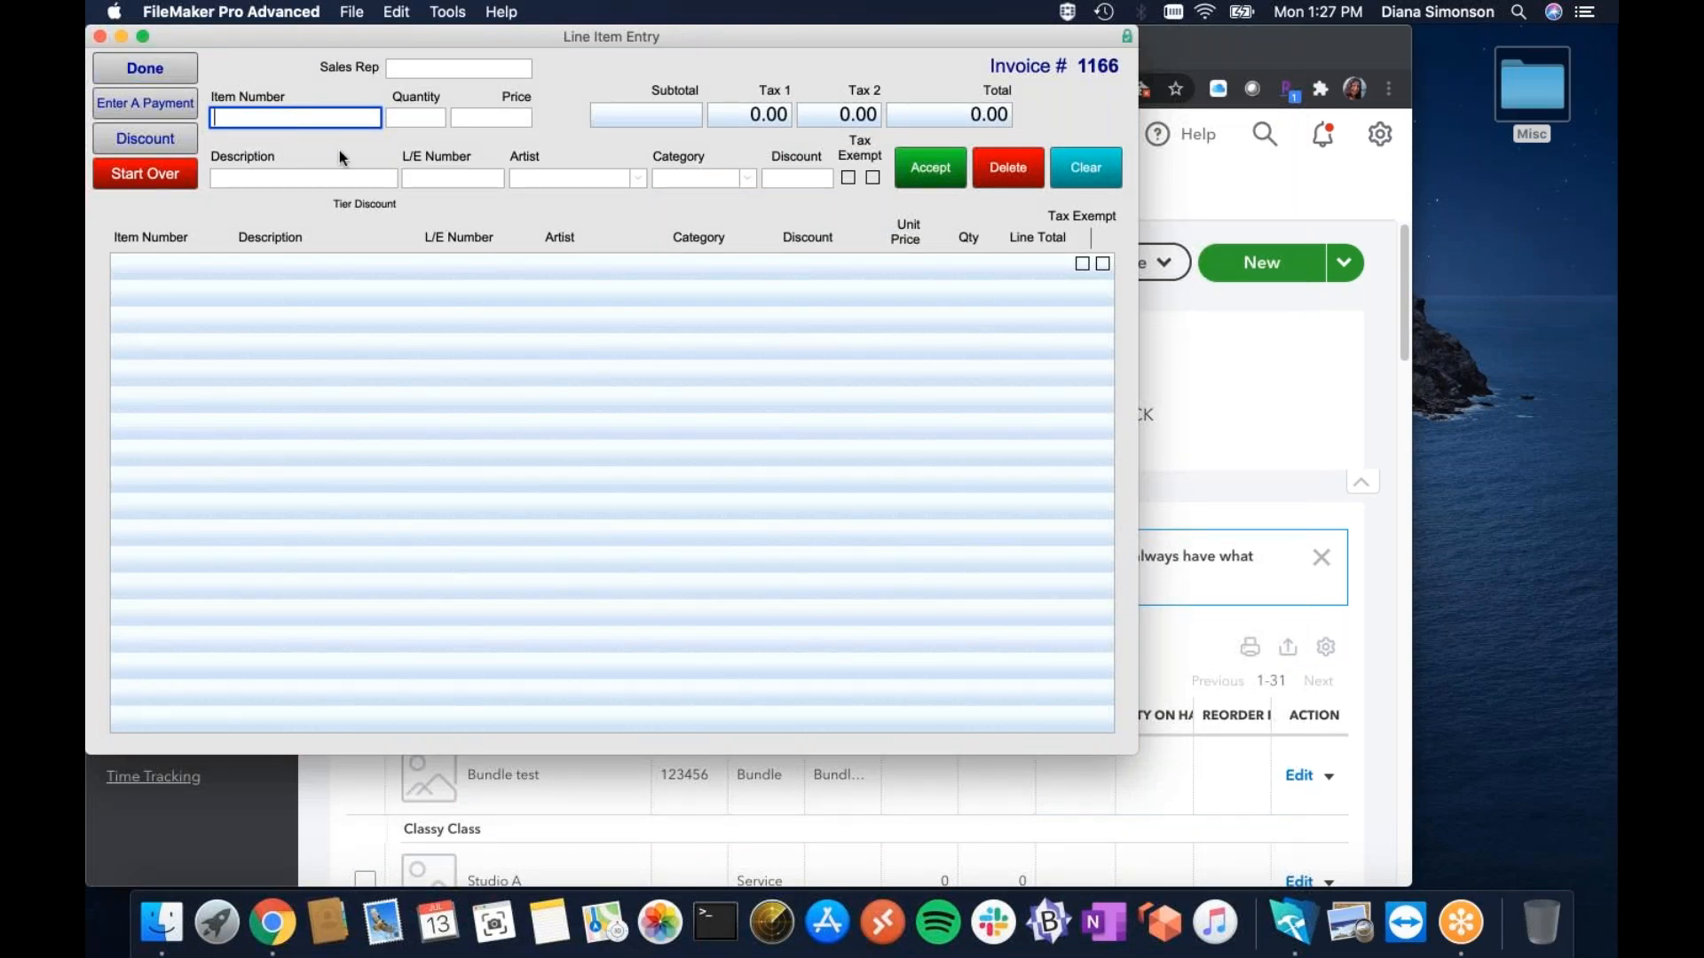
text(123423)
click(425, 124)
text(3)
key(Tab)
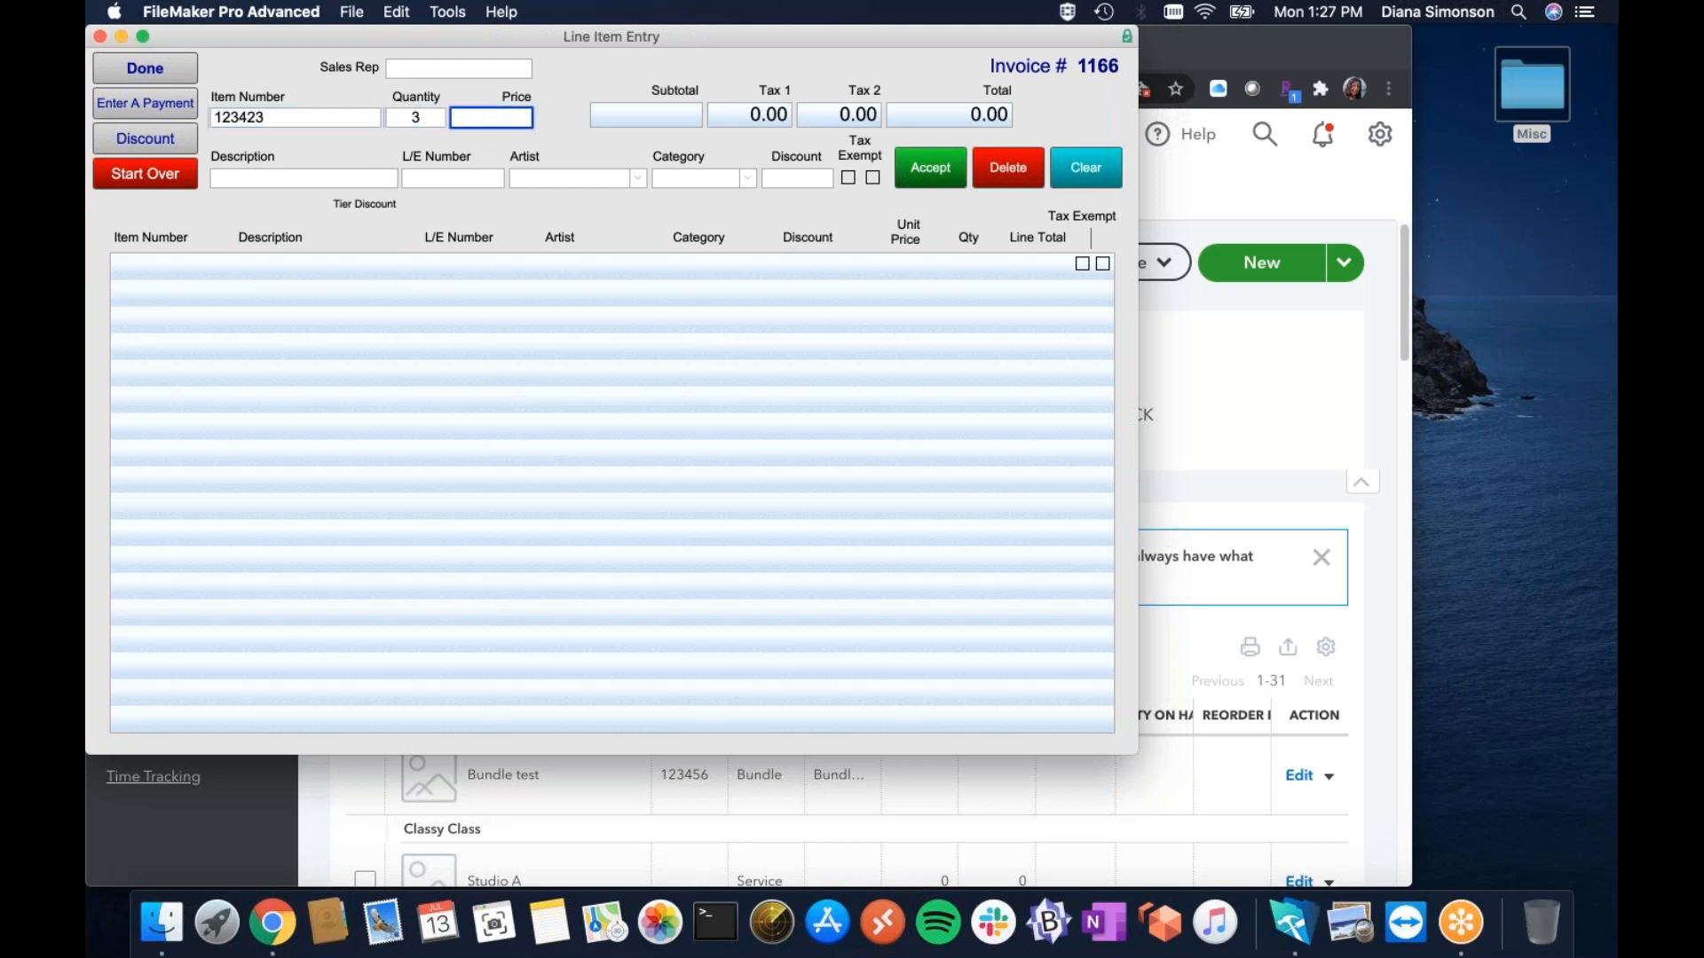
click(488, 67)
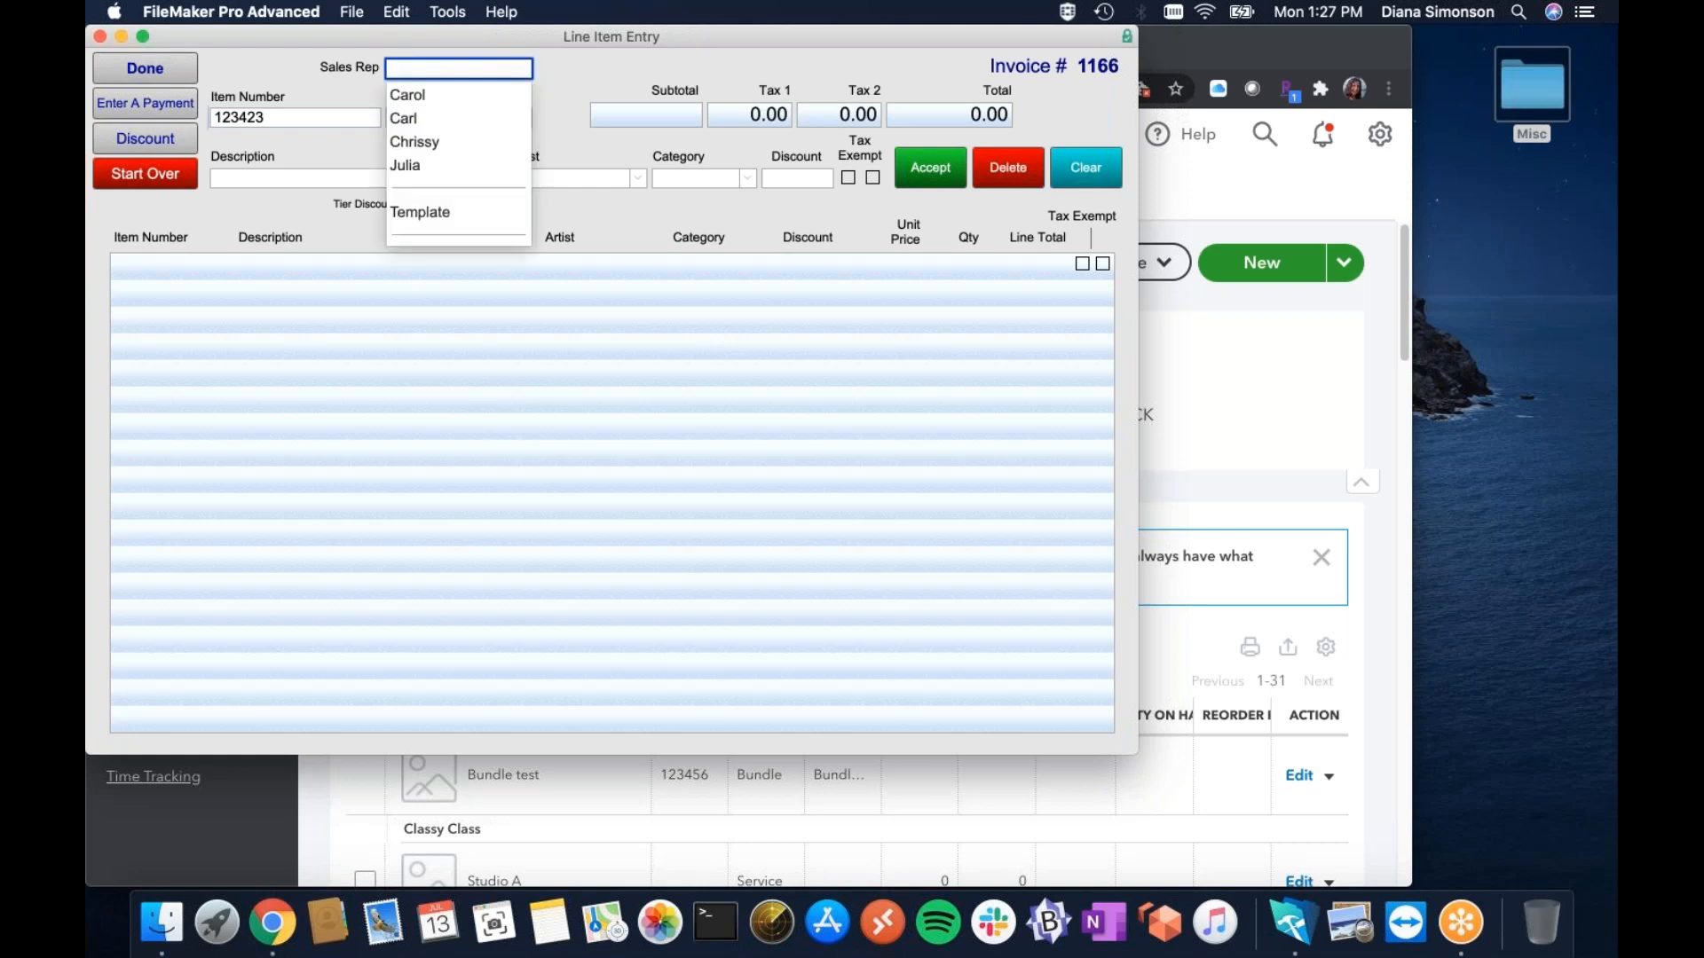
key(Escape)
click(308, 180)
text(No Quotes)
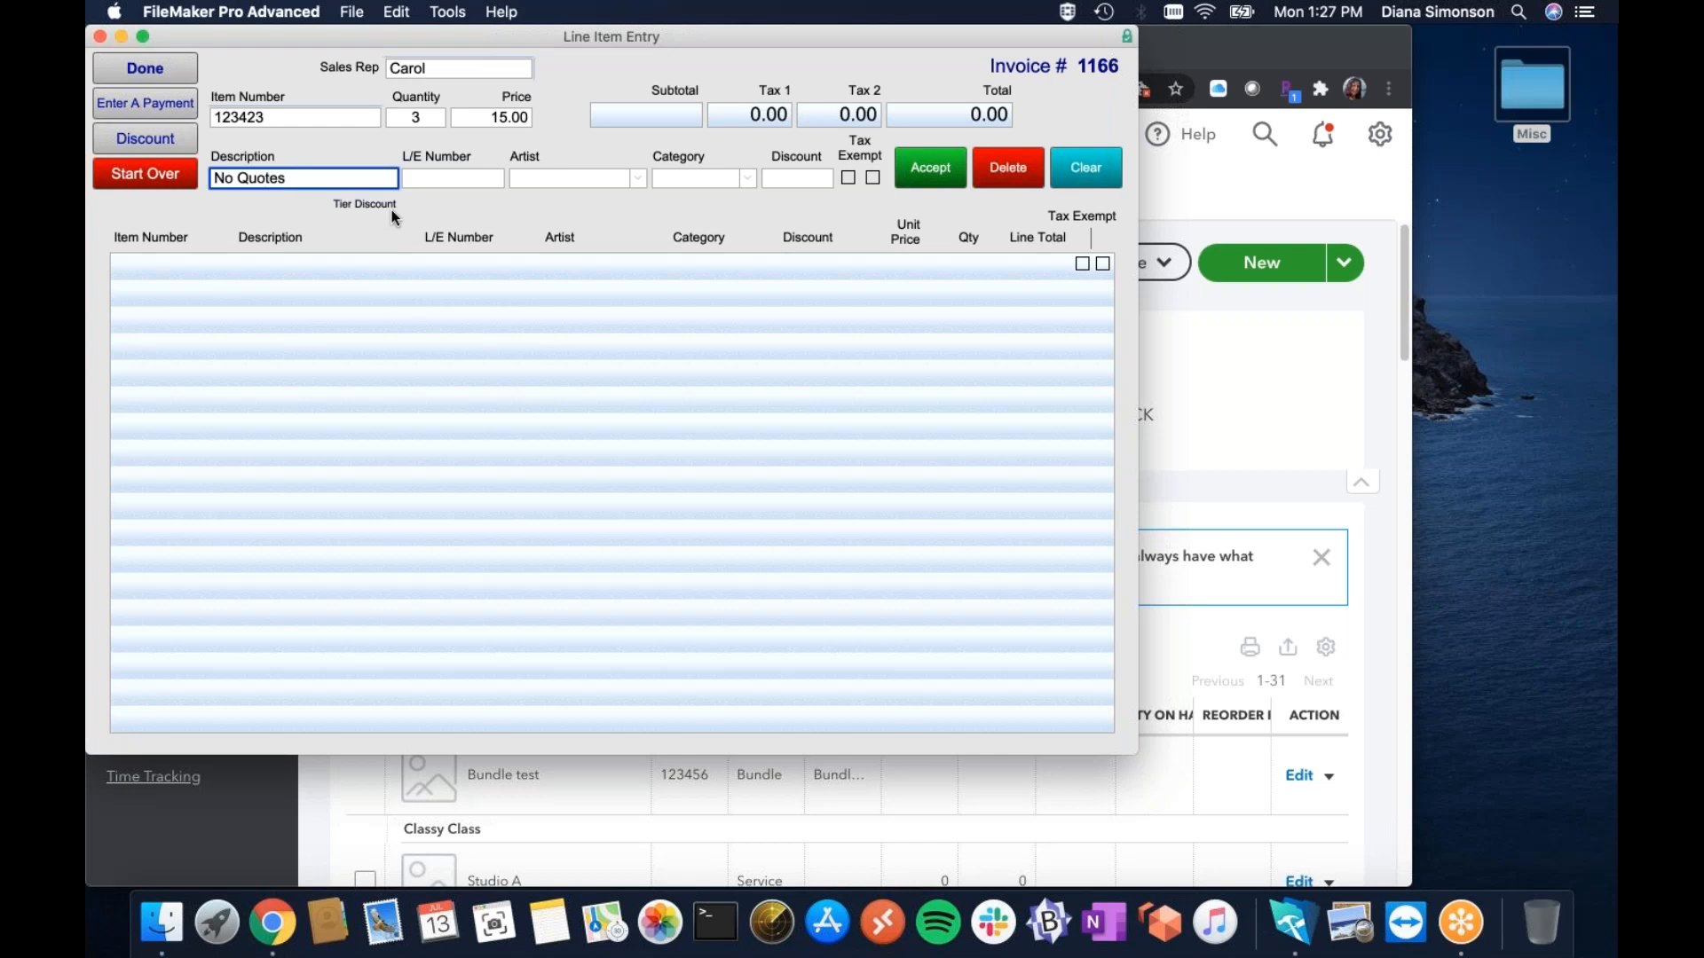
key(BackSpace)
key(BackSpace)
key(BackSpace)
key(BackSpace)
key(BackSpace)
key(BackSpace)
key(BackSpace)
key(BackSpace)
key(BackSpace)
text(The Best Frame)
click(932, 170)
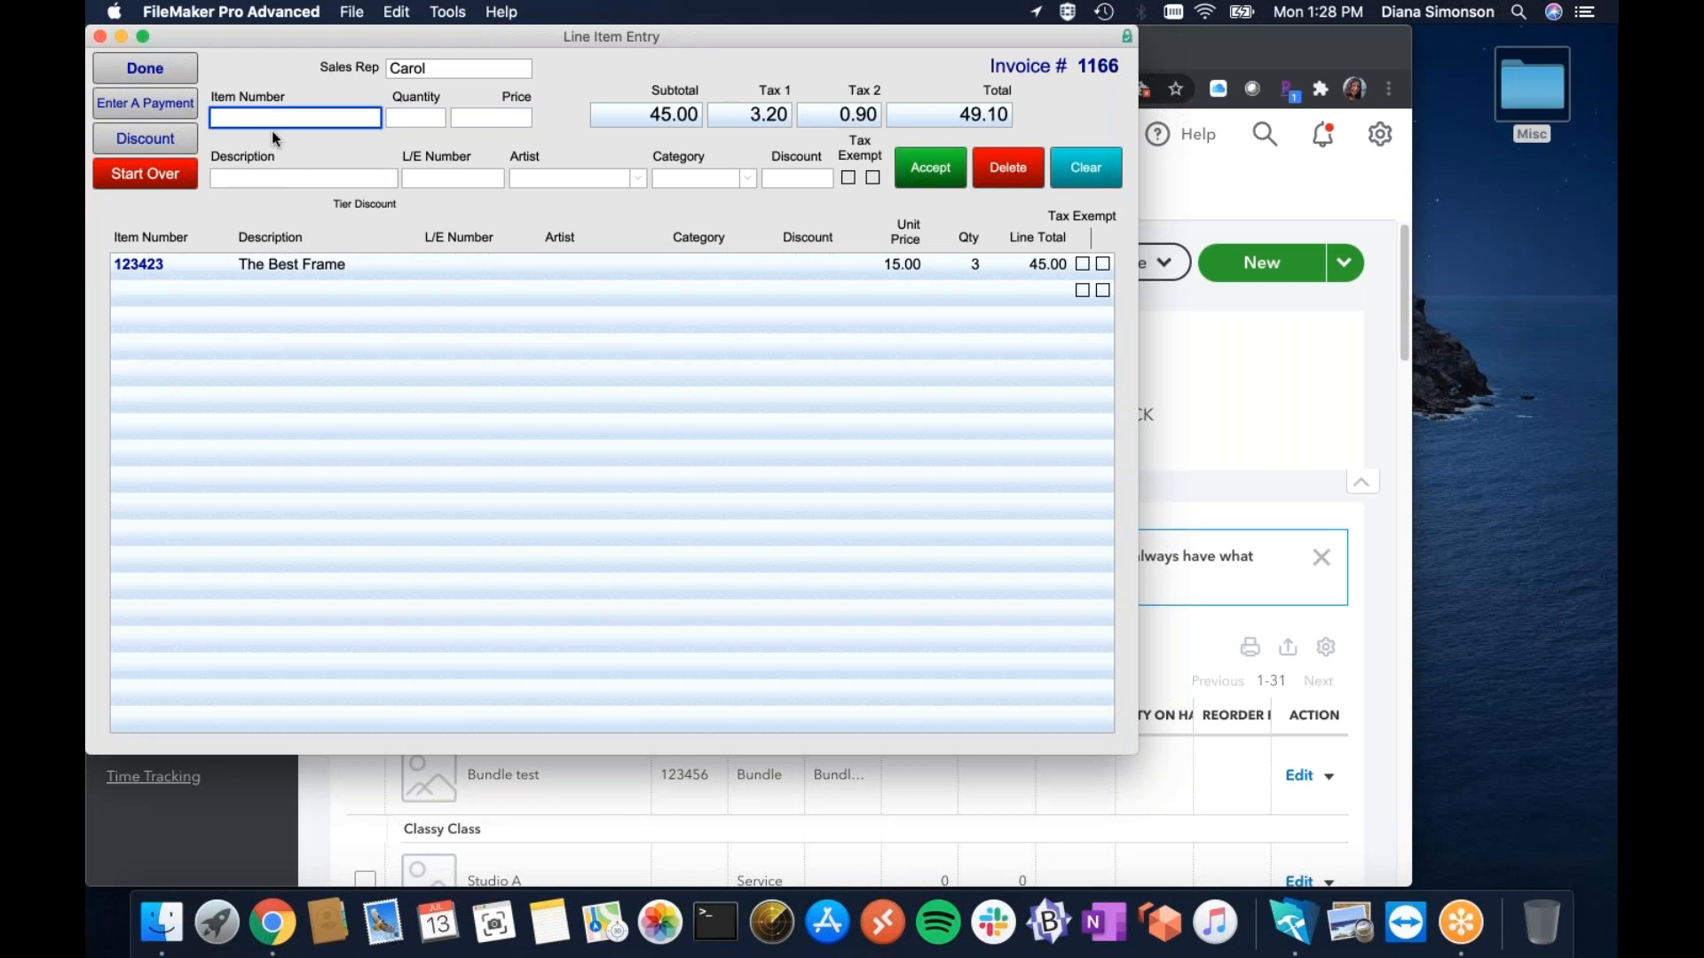
Add item 13822 as Medium Frame, quantity 2 at price 10.
text(13822)
click(397, 124)
text(2)
key(Tab)
text(10)
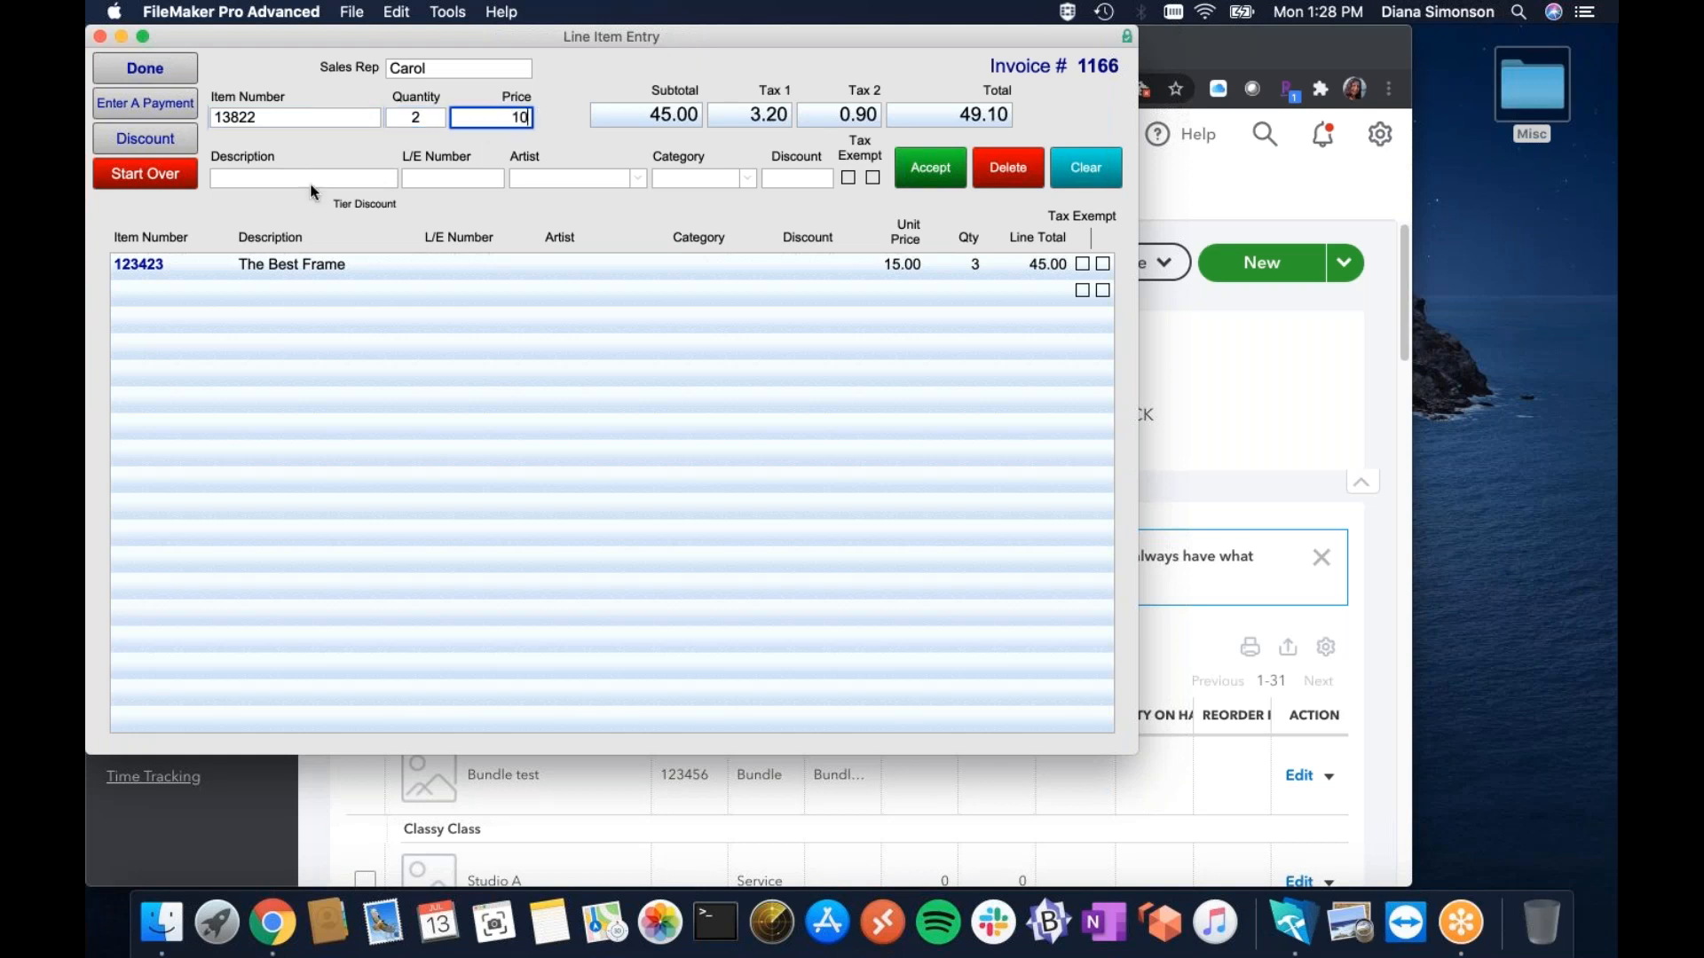
key(Tab)
text(Me)
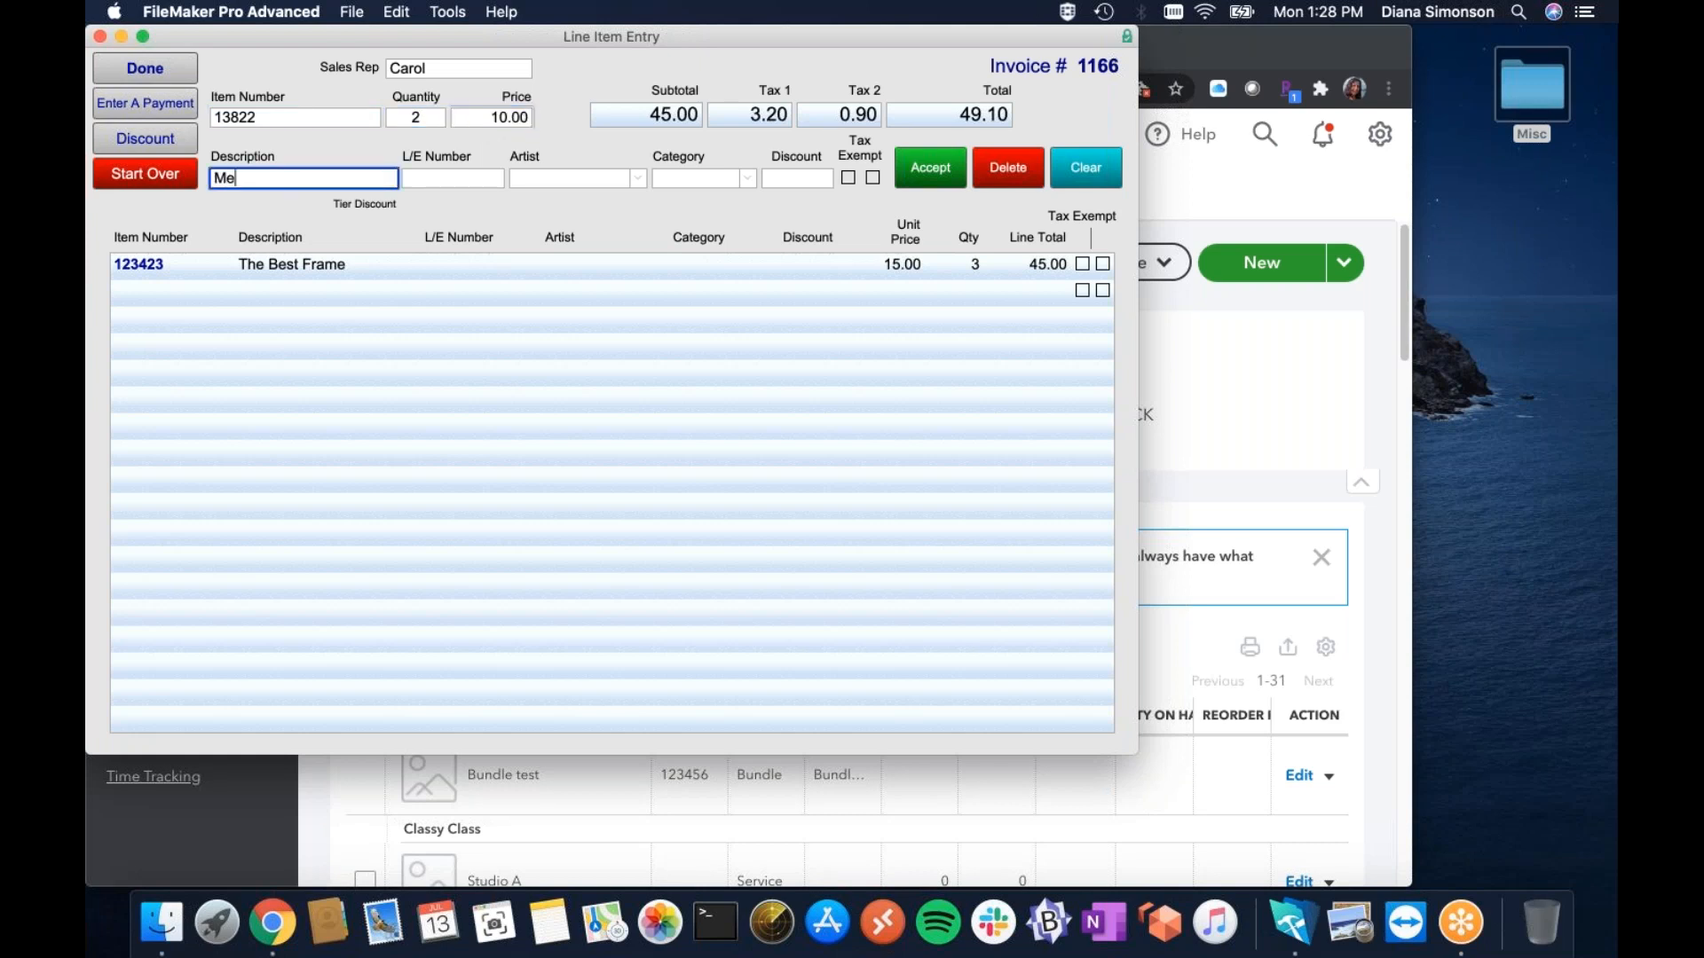
text(dium Frame)
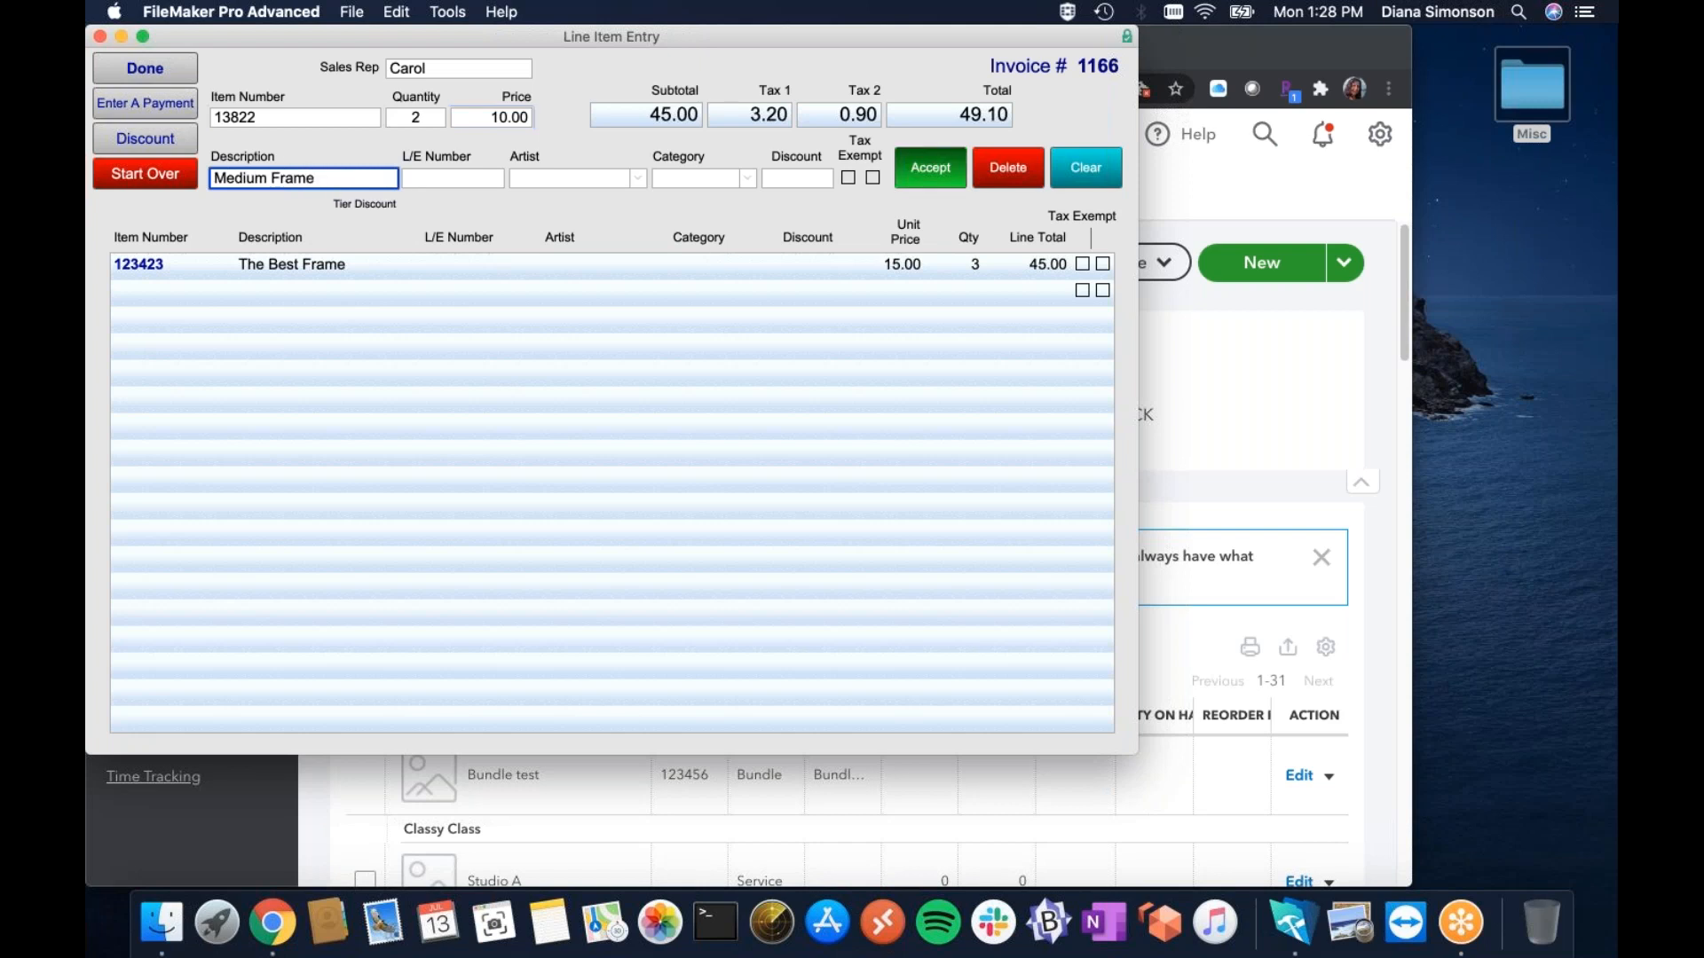
click(931, 168)
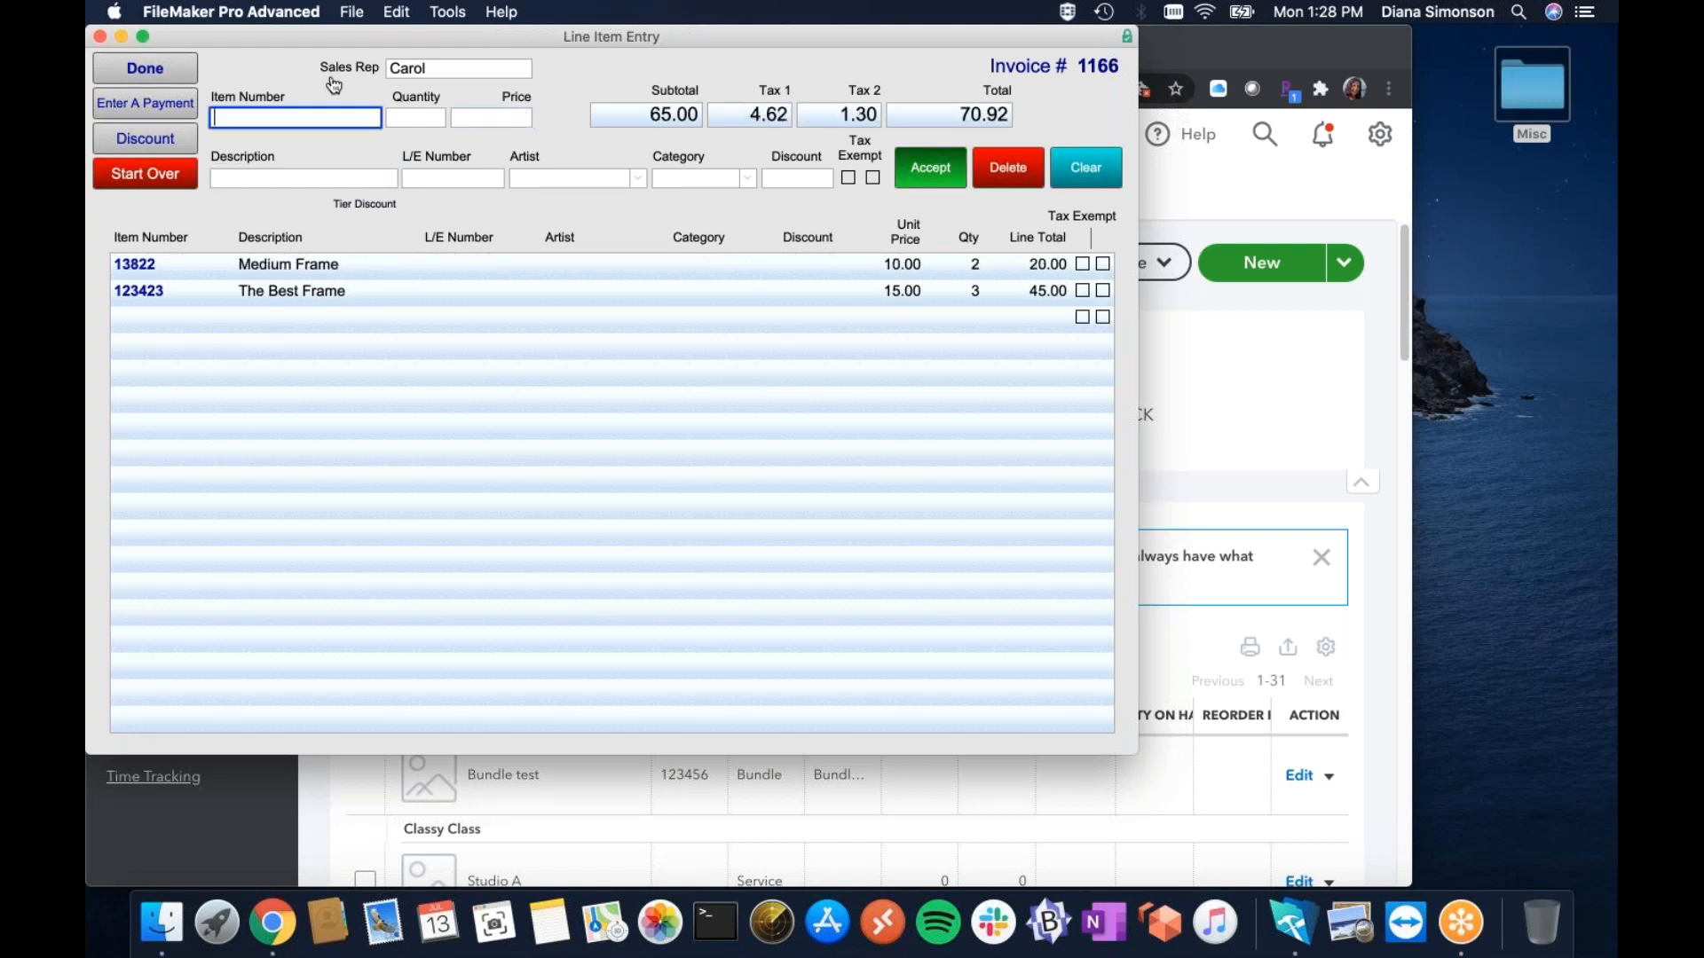
Enter a Cash payment on the invoice with 25.00 as the cash given.
click(160, 112)
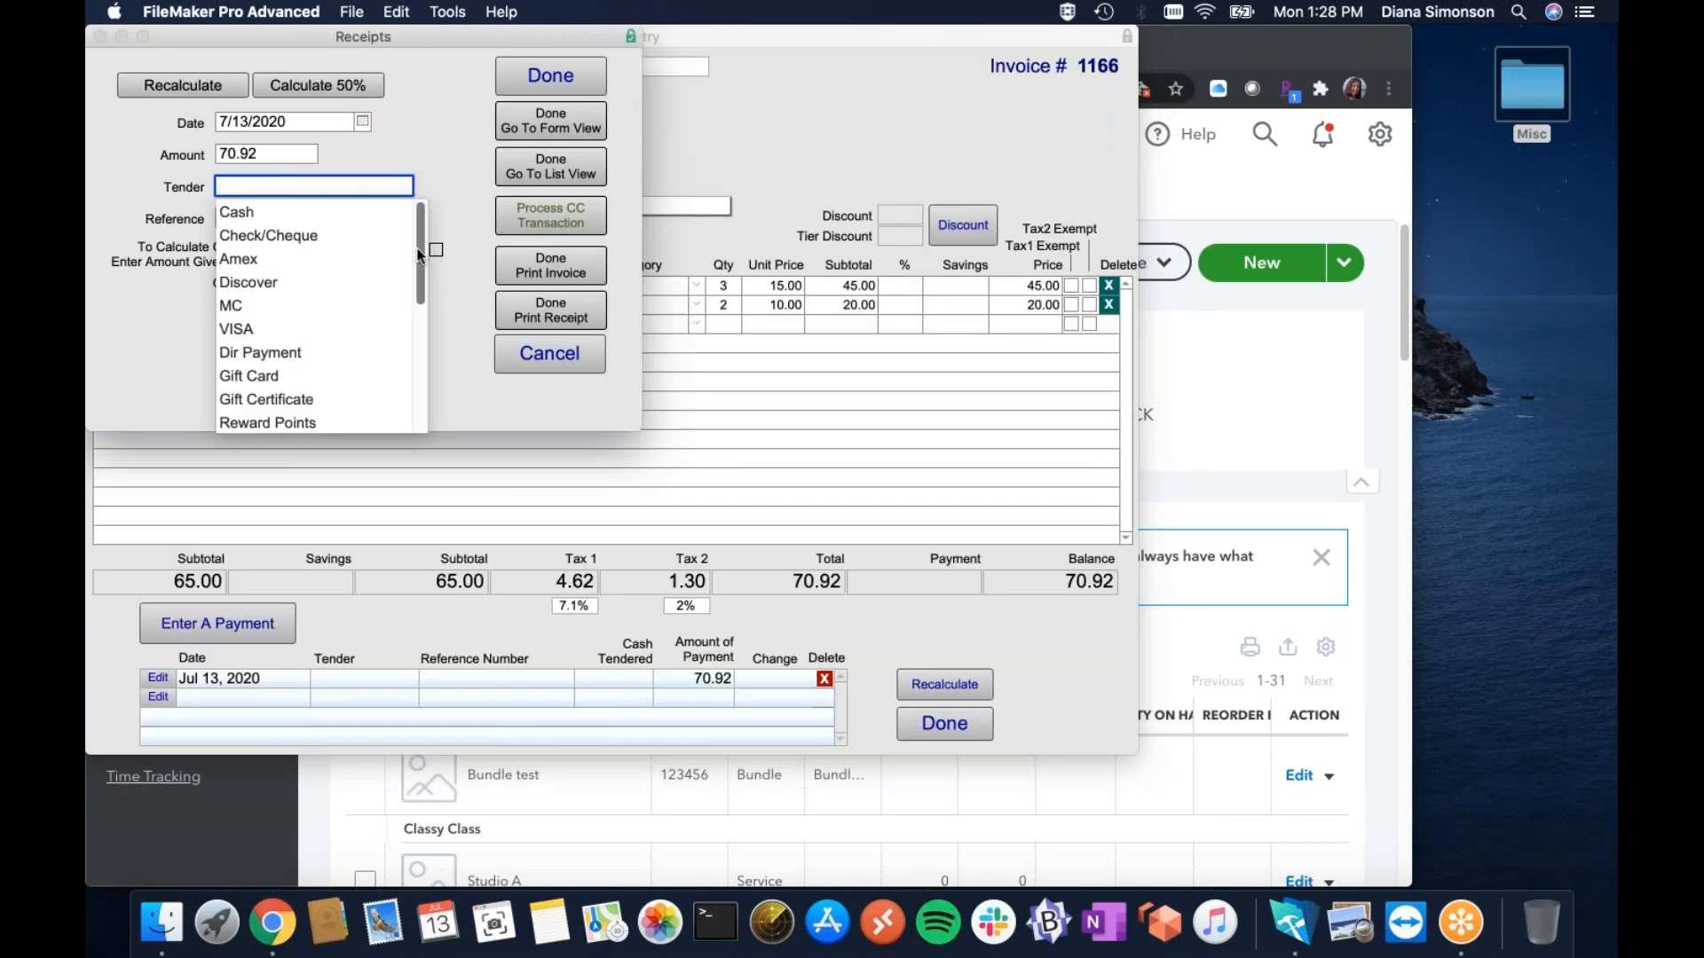
click(317, 211)
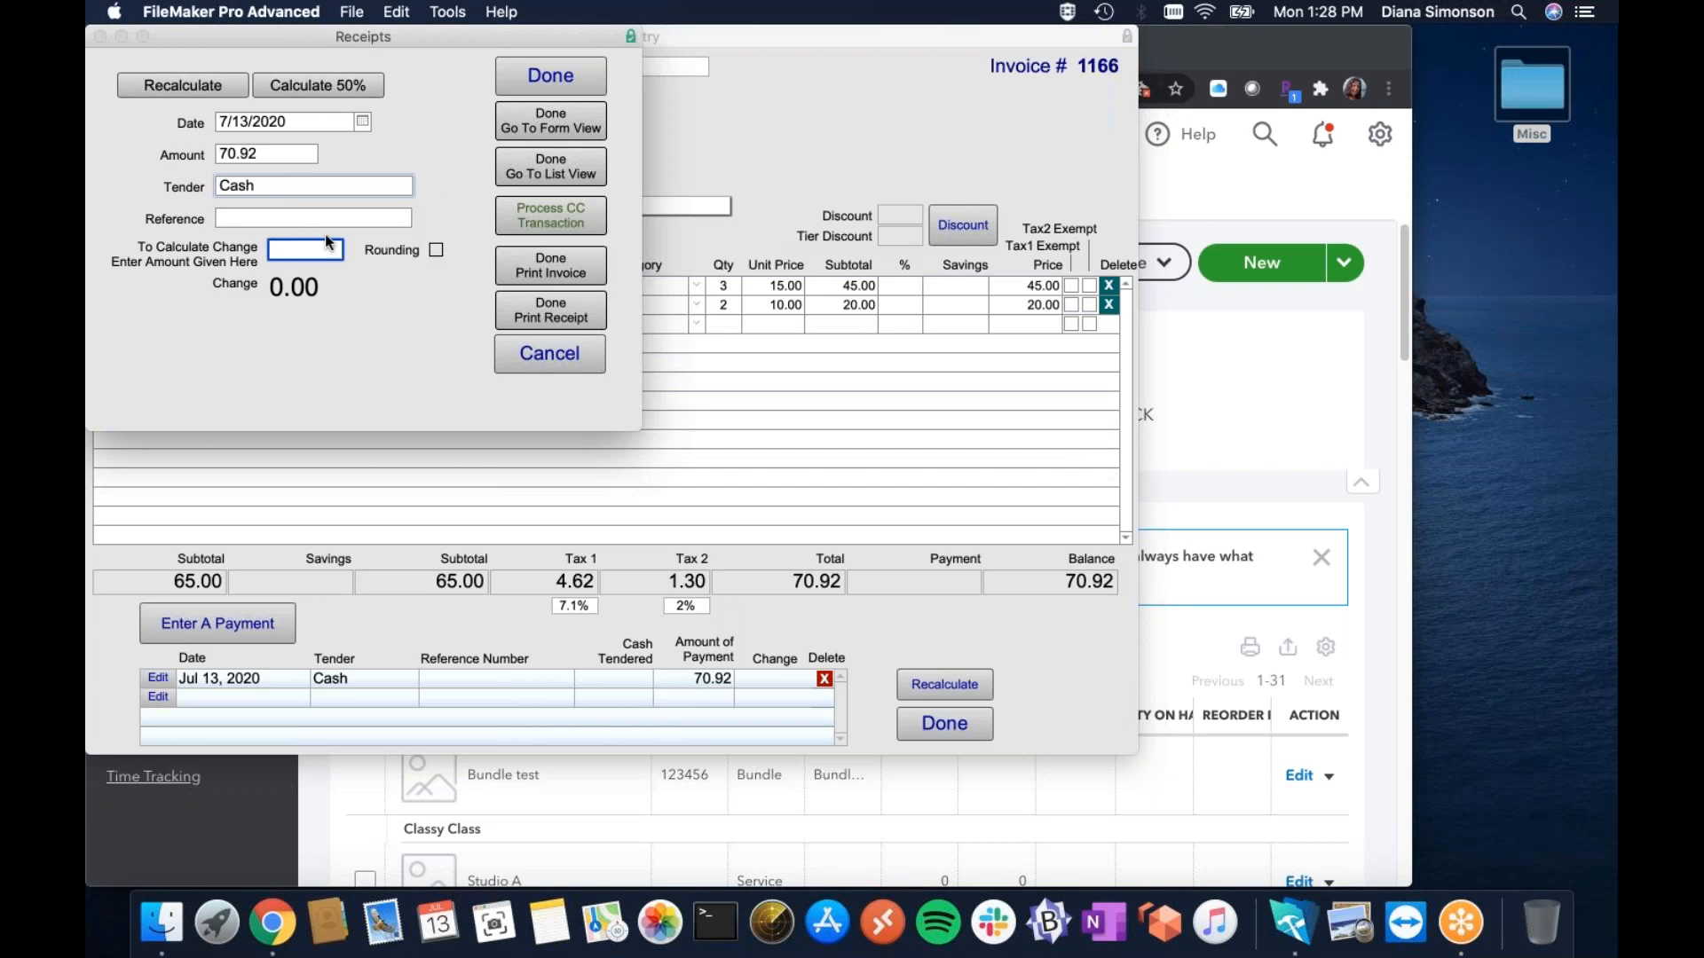
text(25)
click(433, 391)
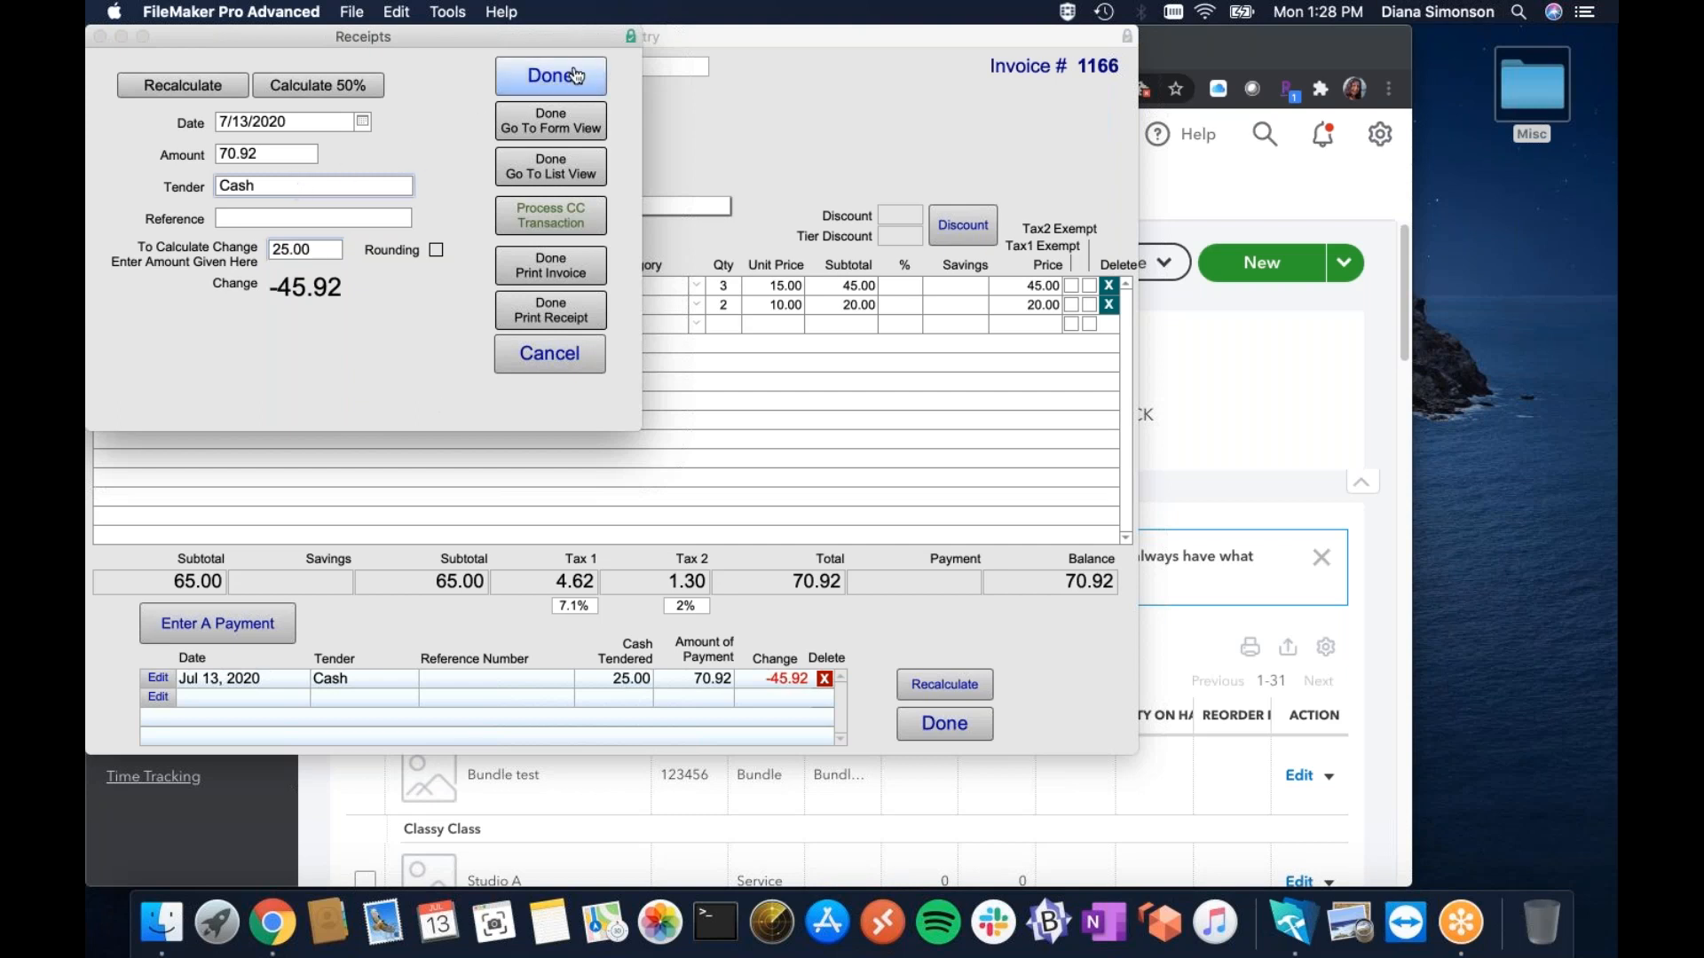
Review the Tender payment-type value list and cancel without changes.
click(382, 186)
drag(420, 255, 426, 402)
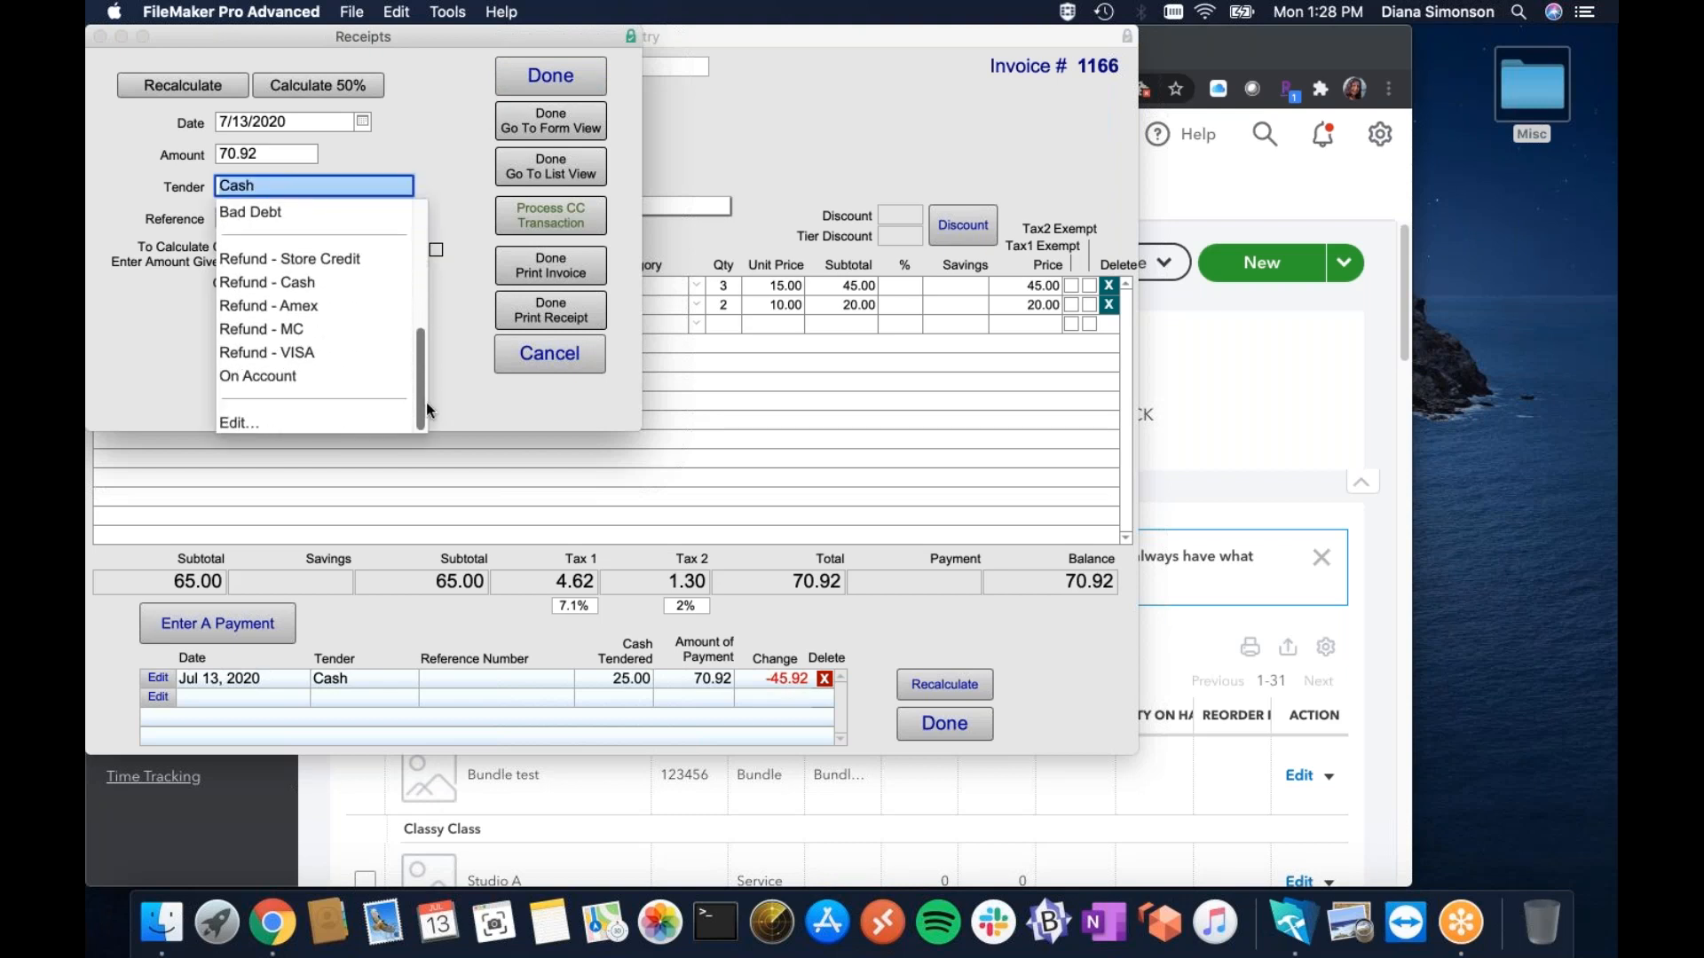
click(227, 421)
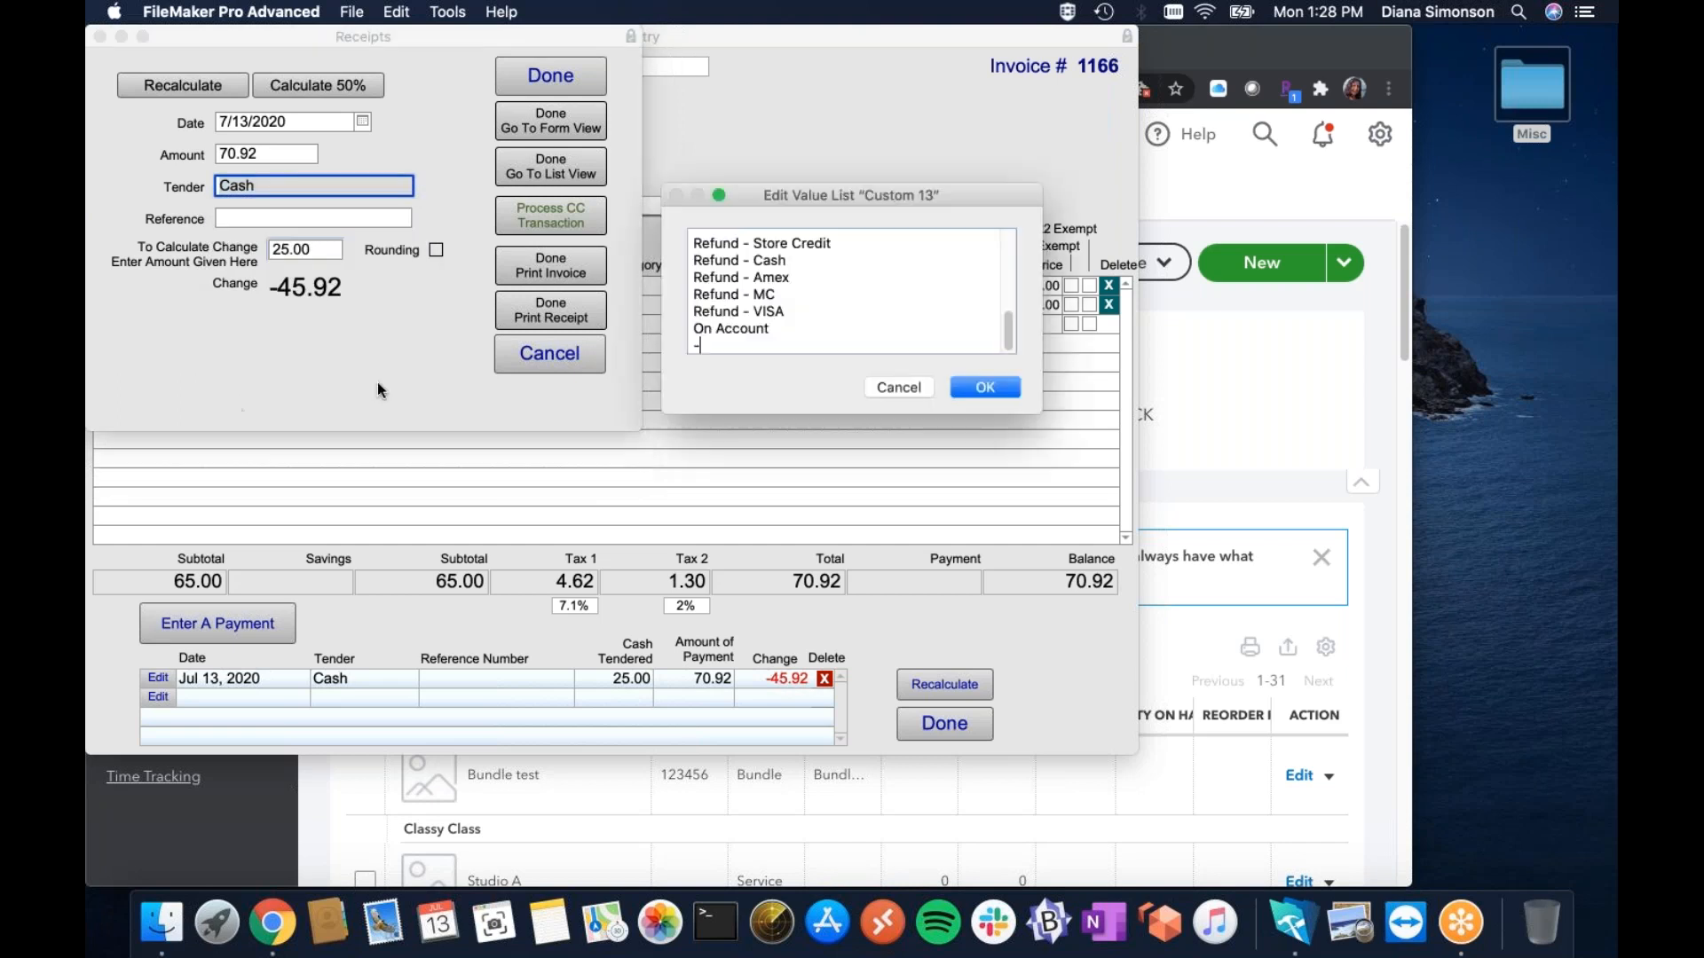
drag(1040, 411, 1137, 582)
scroll(1078, 329, up, 3)
scroll(1079, 328, down, 3)
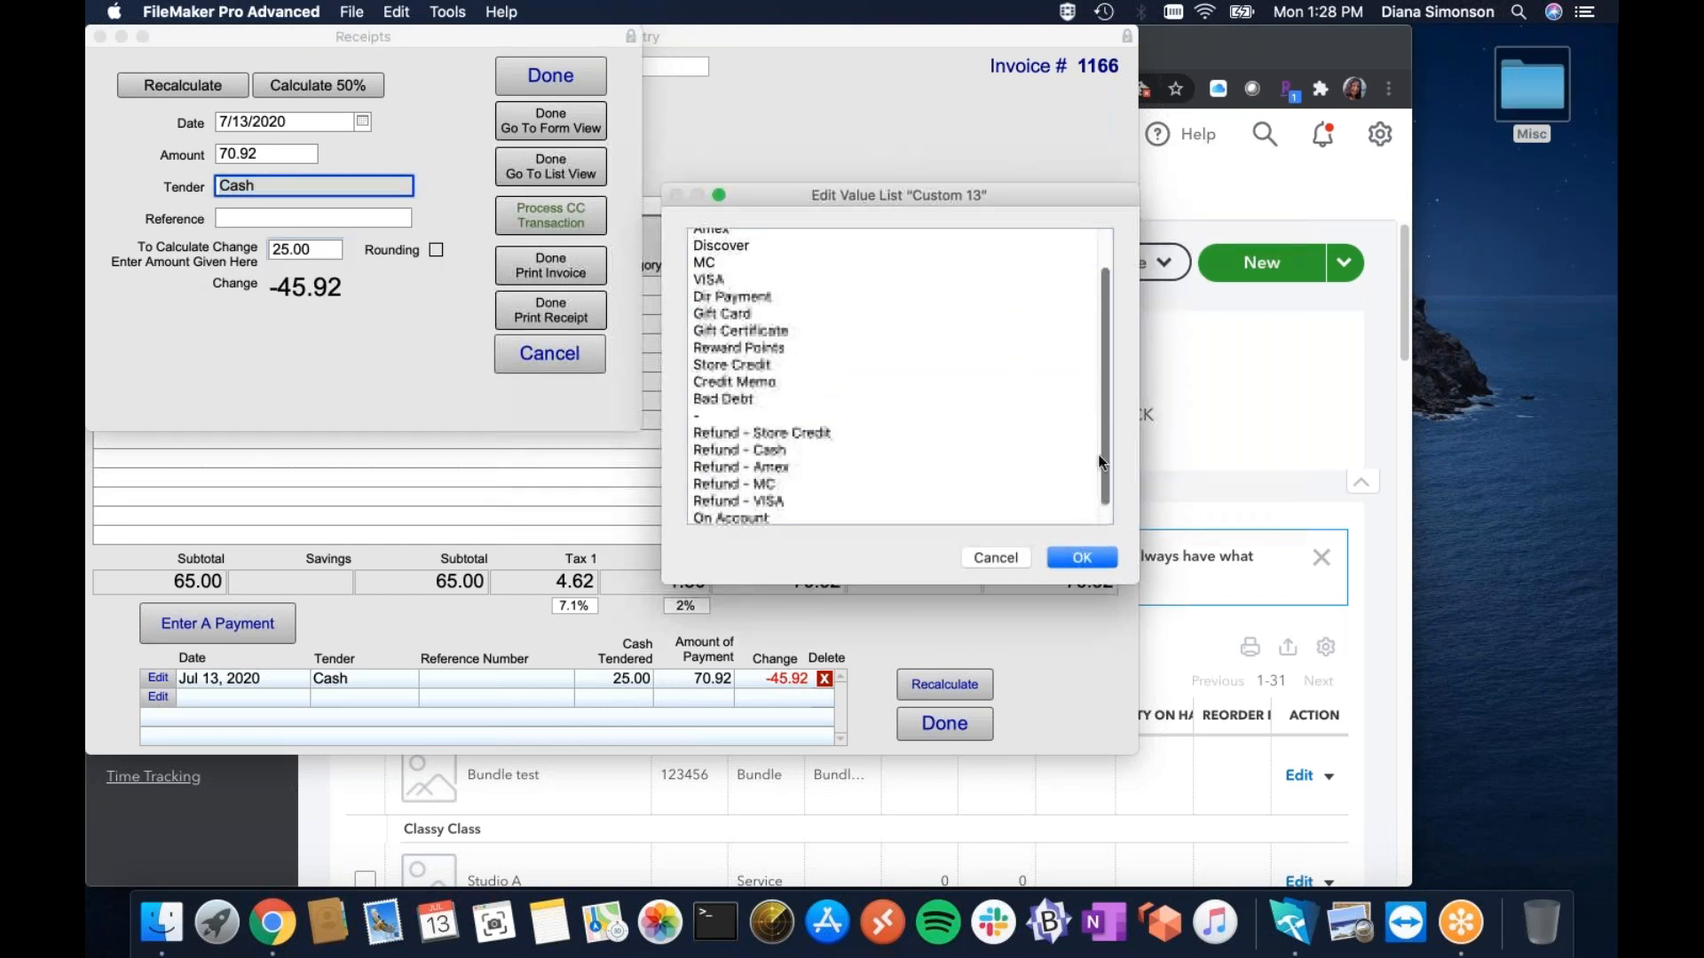
scroll(1074, 311, up, 3)
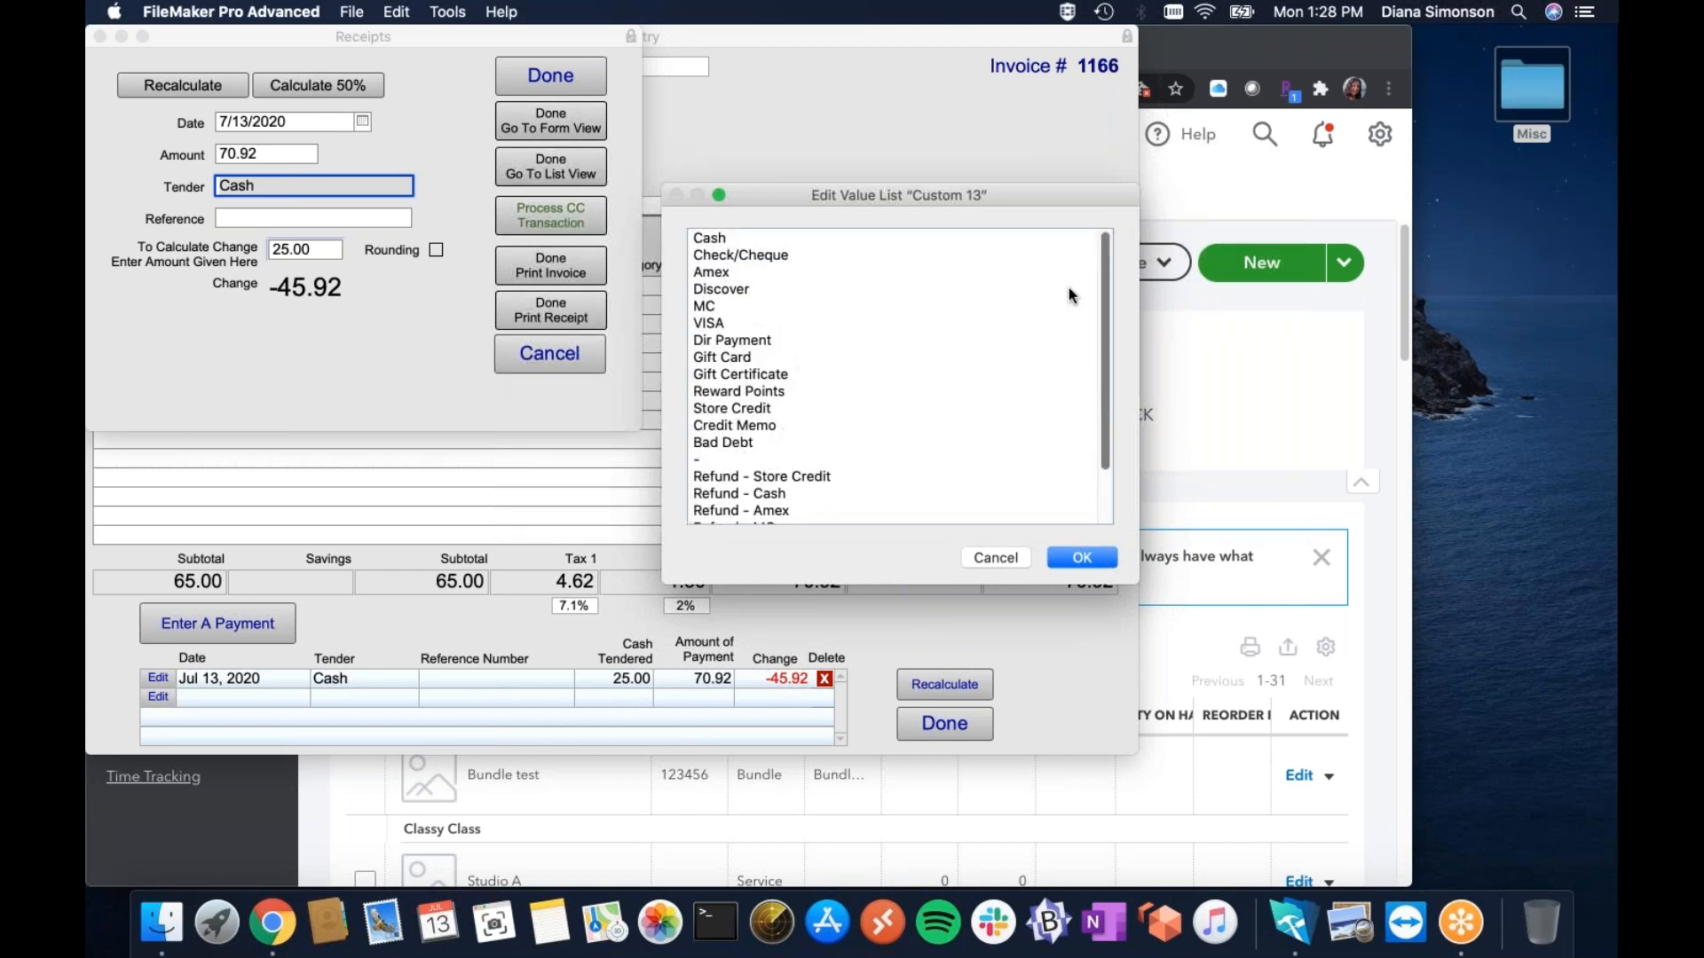
click(989, 558)
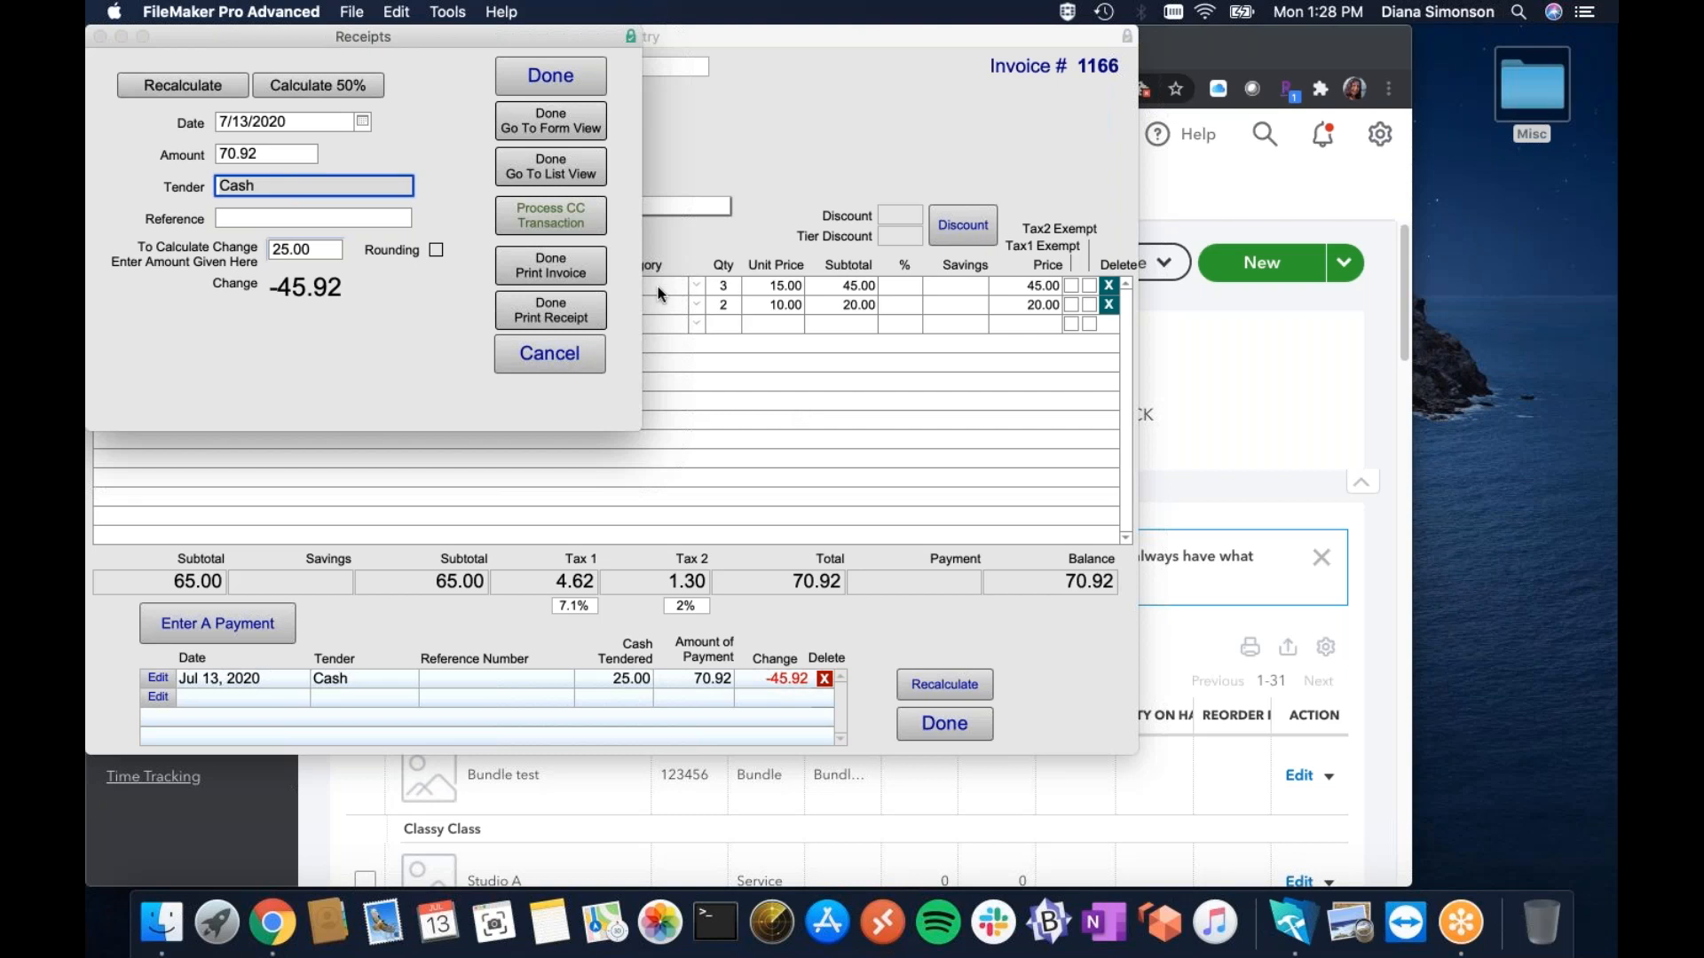
Save the payment, then search the customer's first and last name and create a new contact.
click(555, 78)
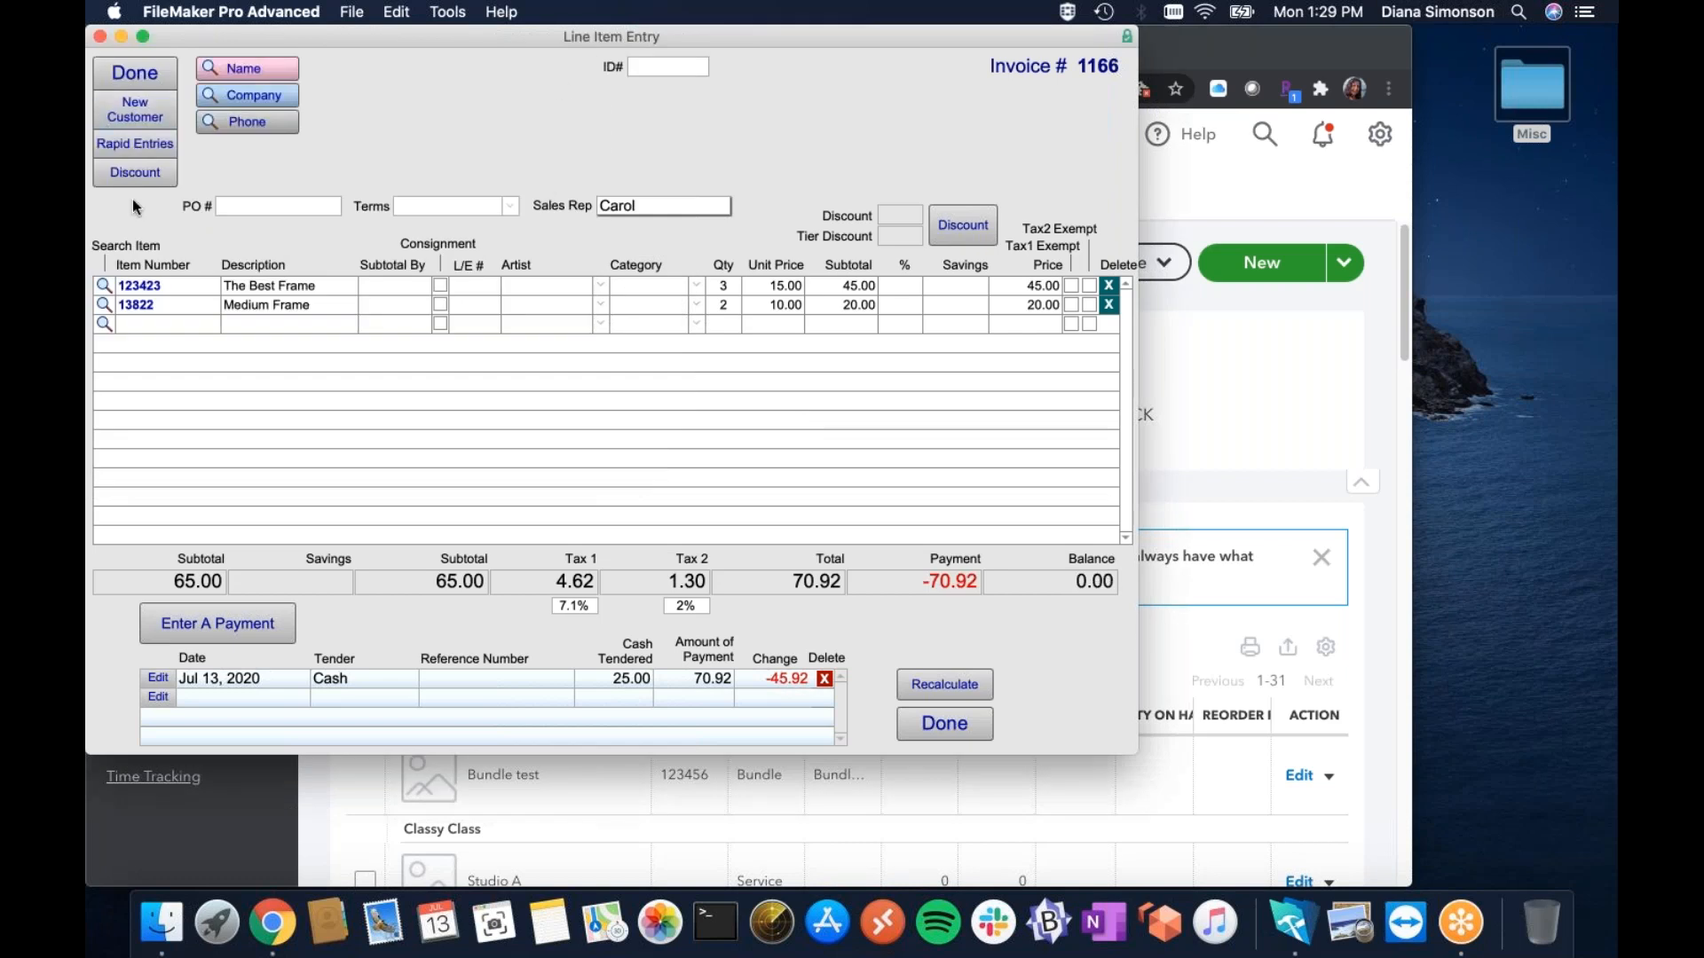
click(256, 71)
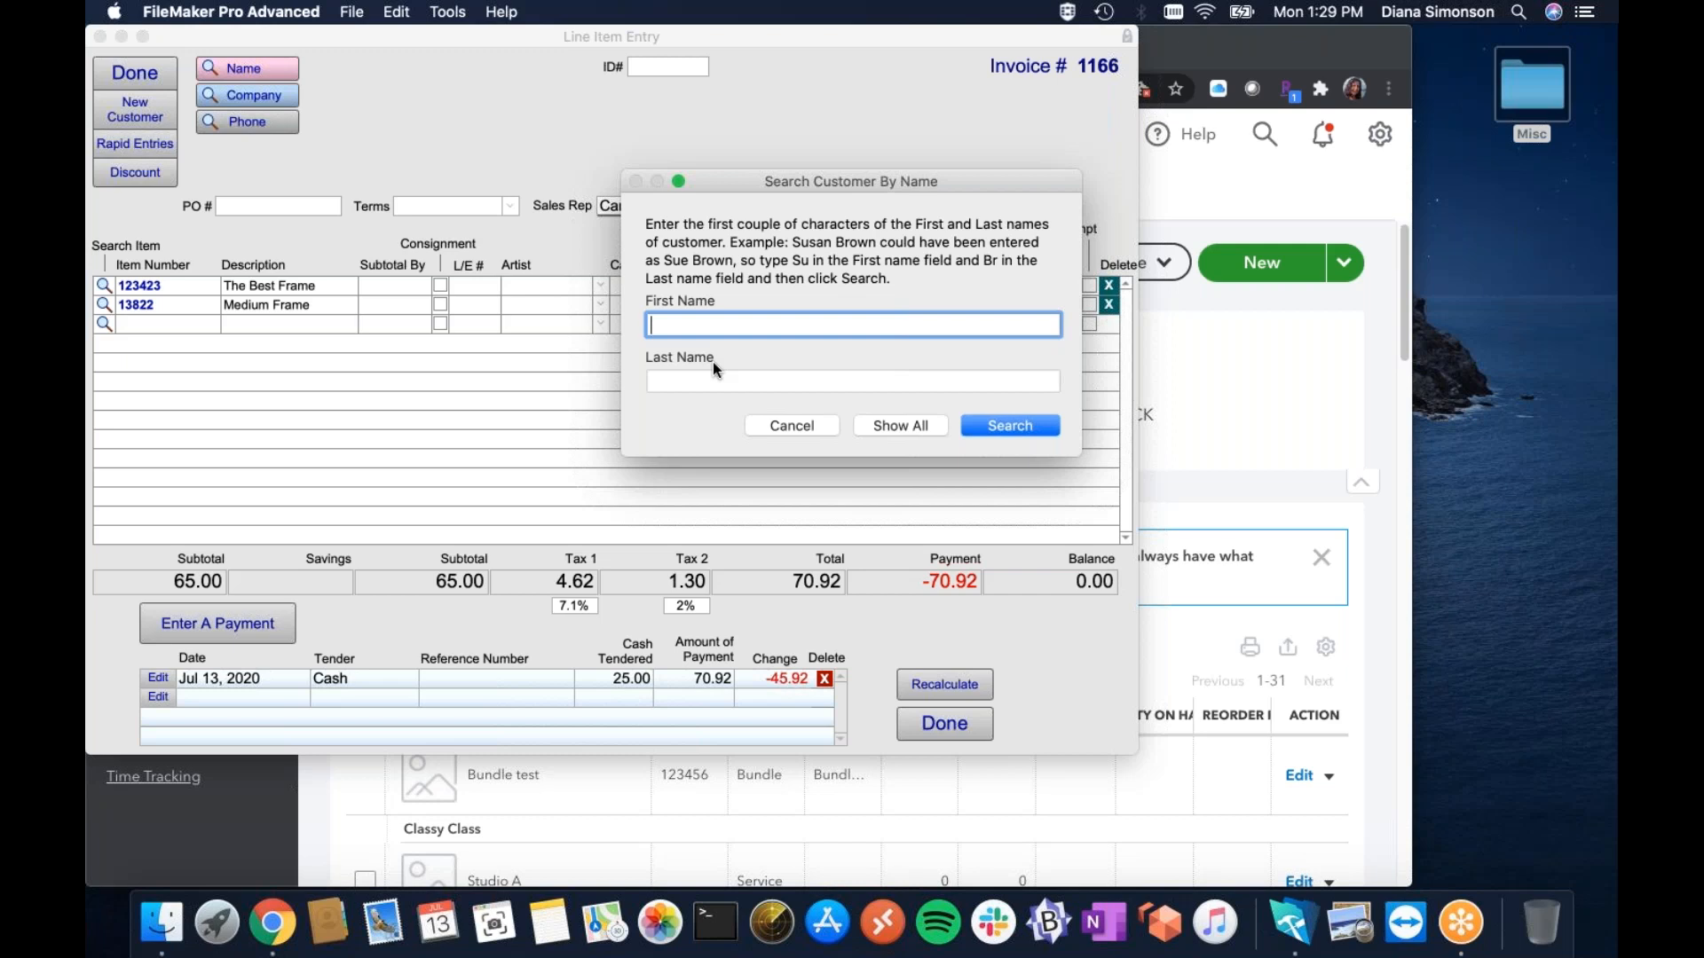
text(Ju)
key(BackSpace)
key(BackSpace)
click(710, 381)
text(Newbie)
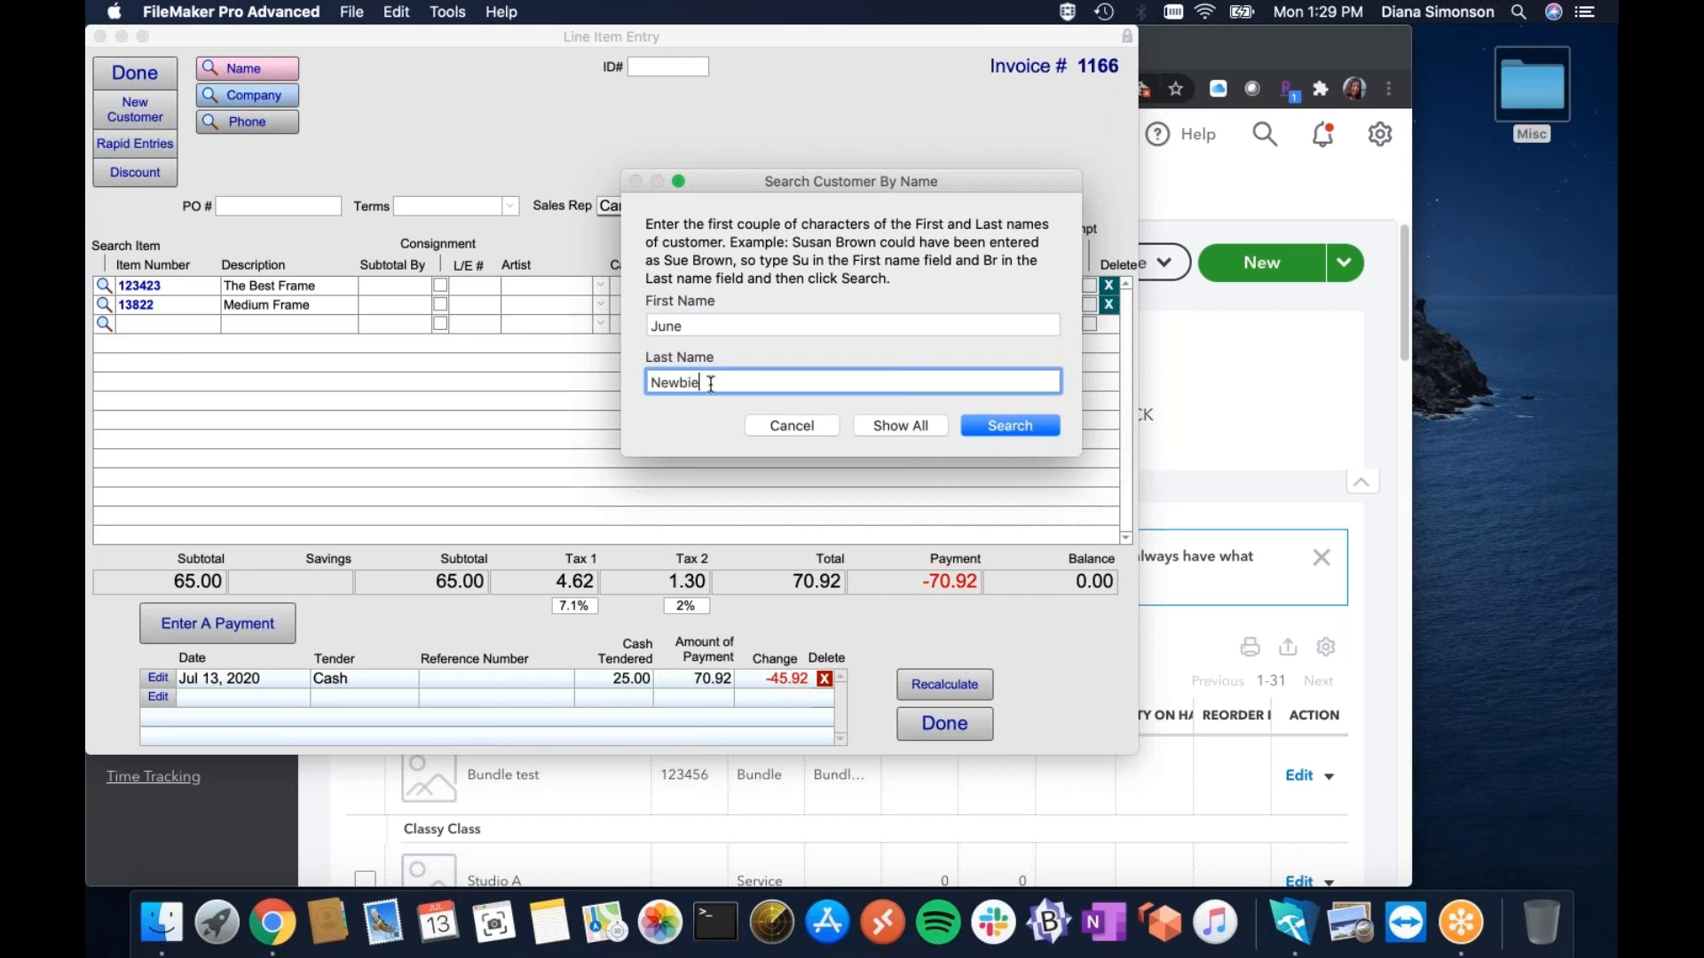
click(991, 427)
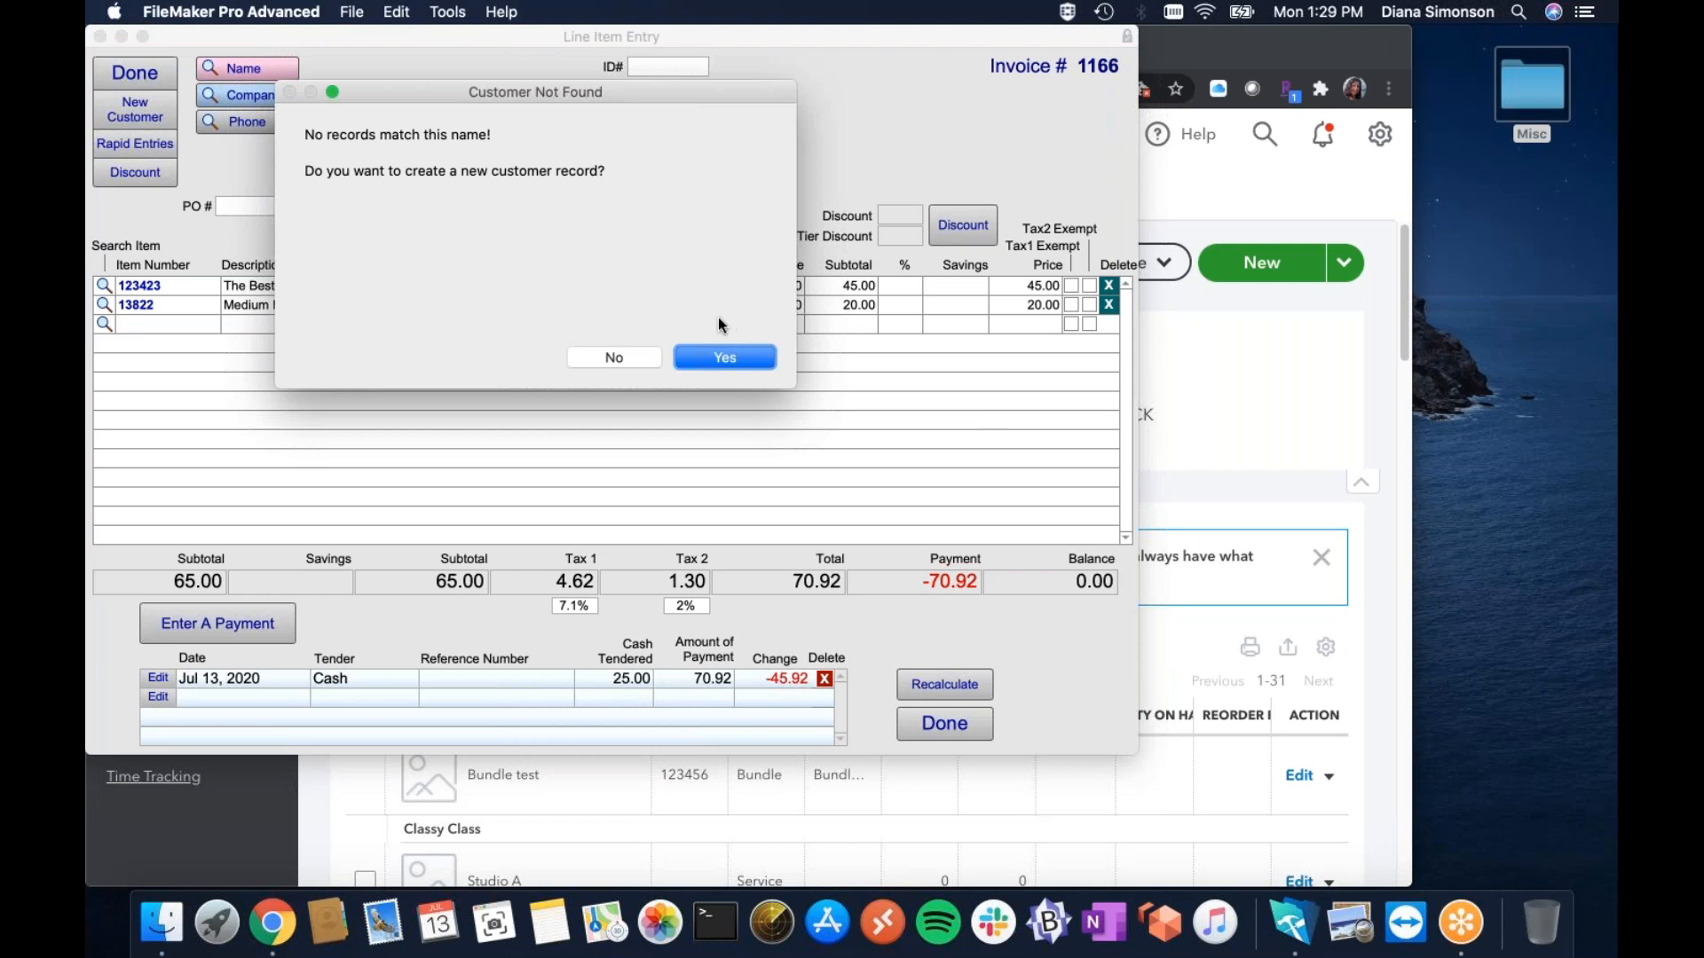
click(723, 359)
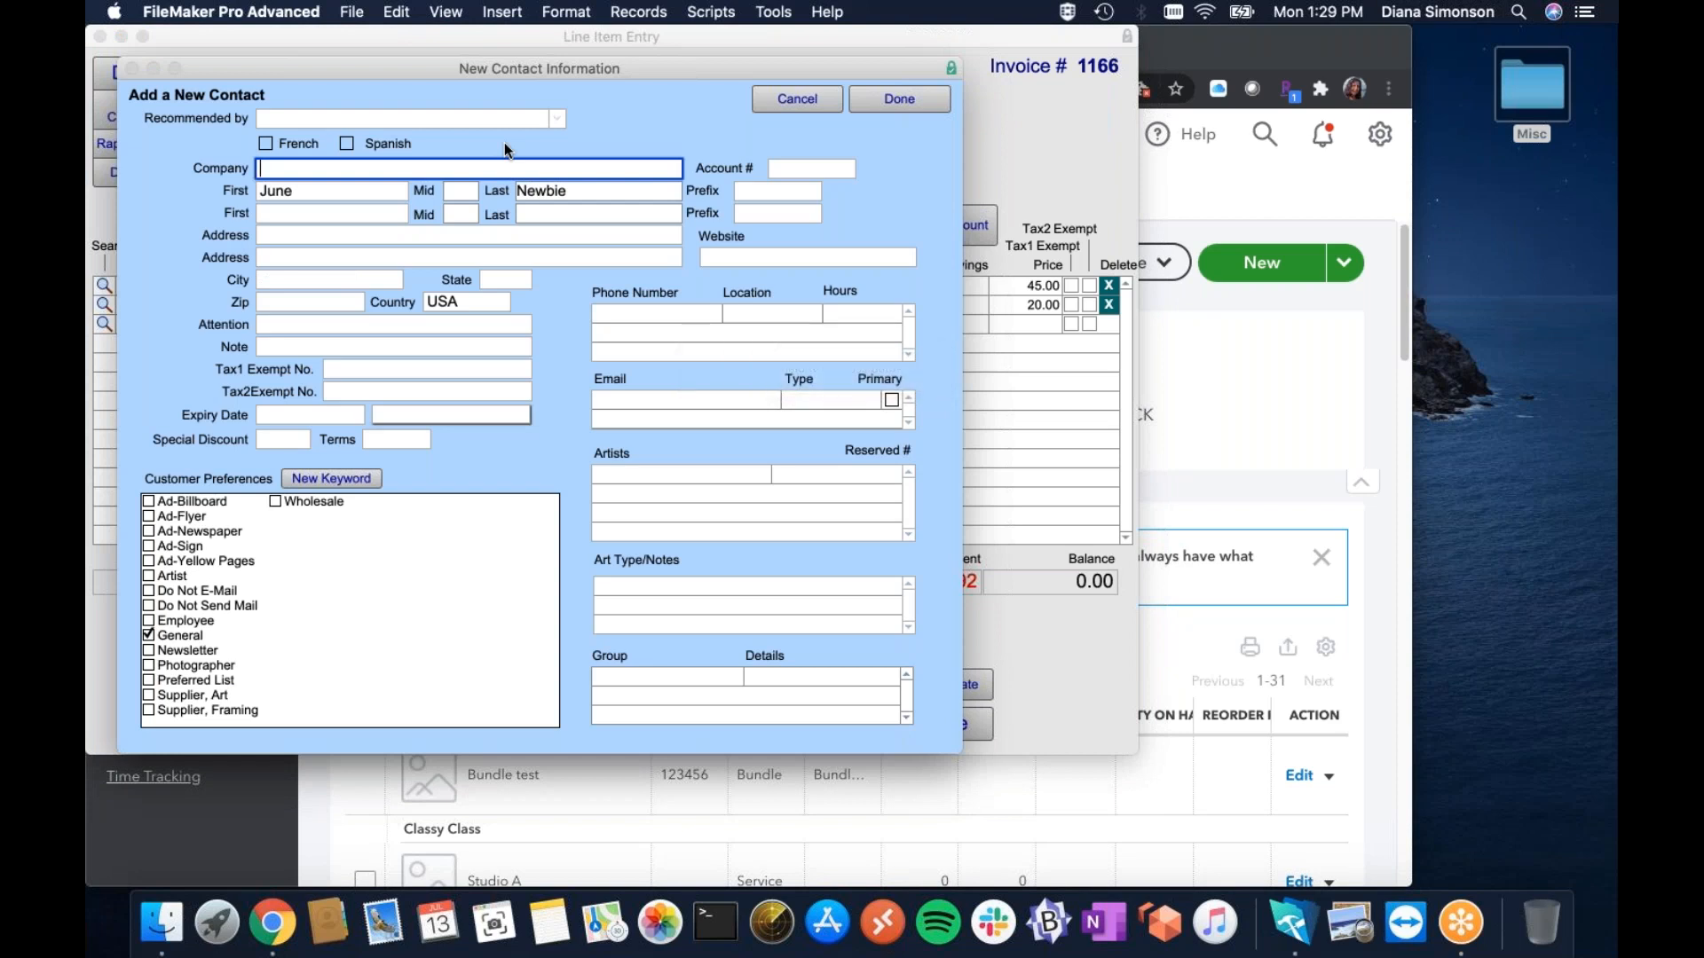
Enter company Brand New Customer plus the contact's phone and e-mail, and save the contact.
text(Brand New Customer)
click(637, 312)
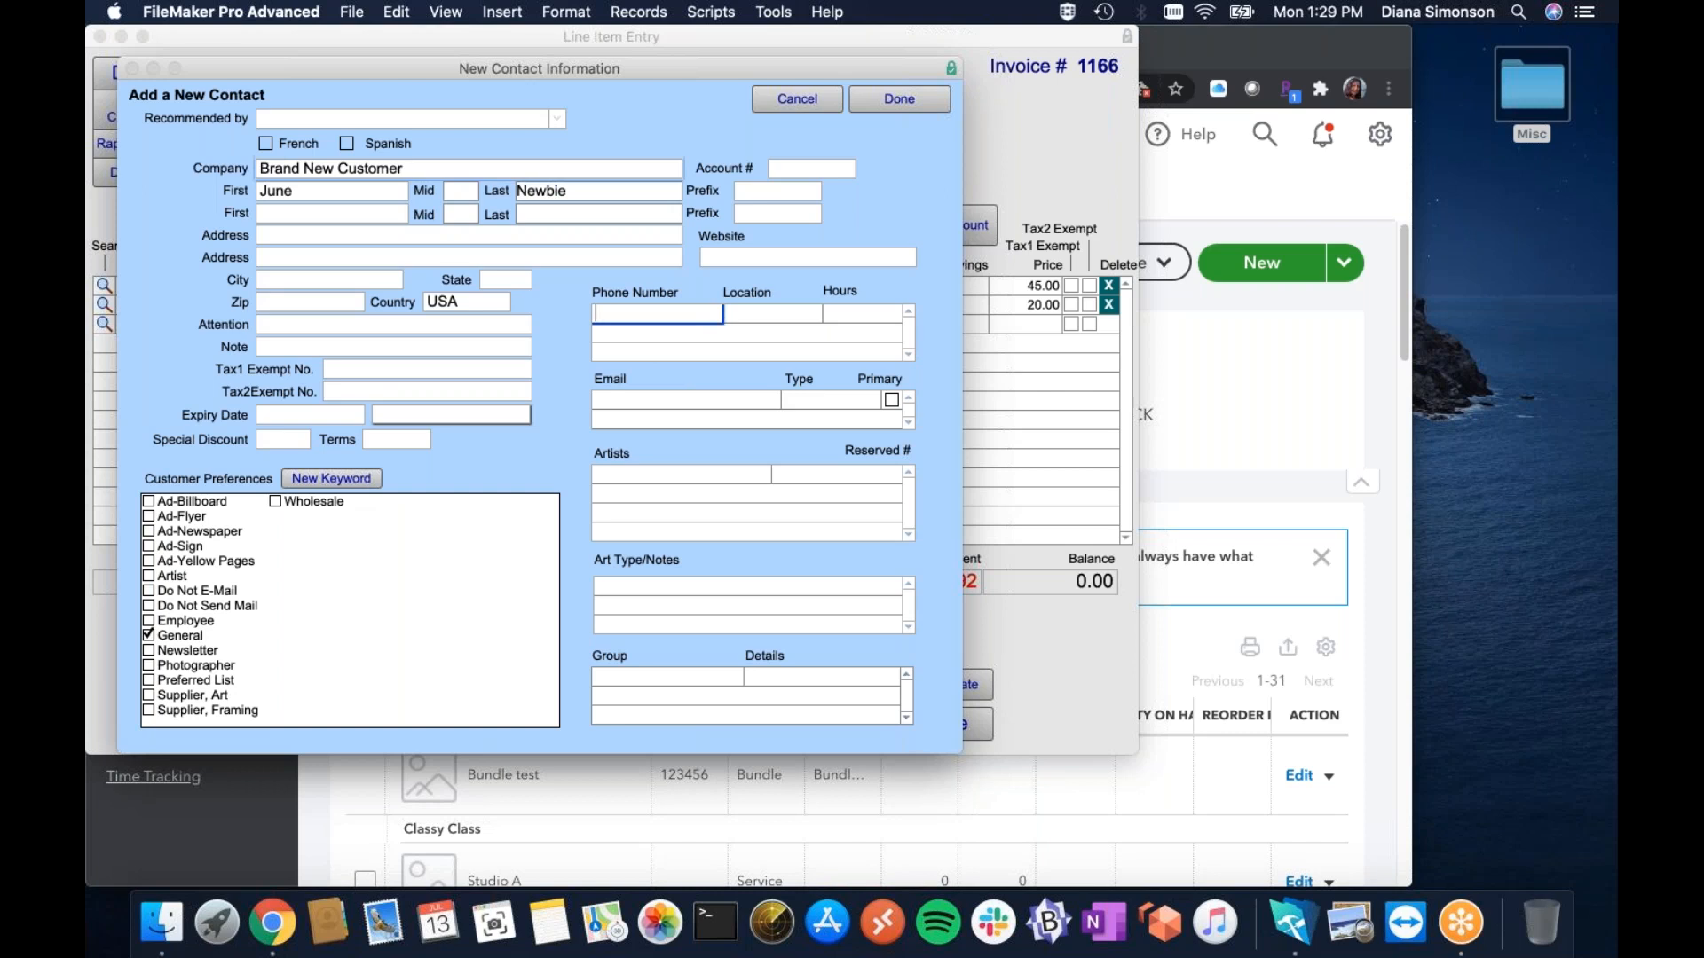
click(638, 402)
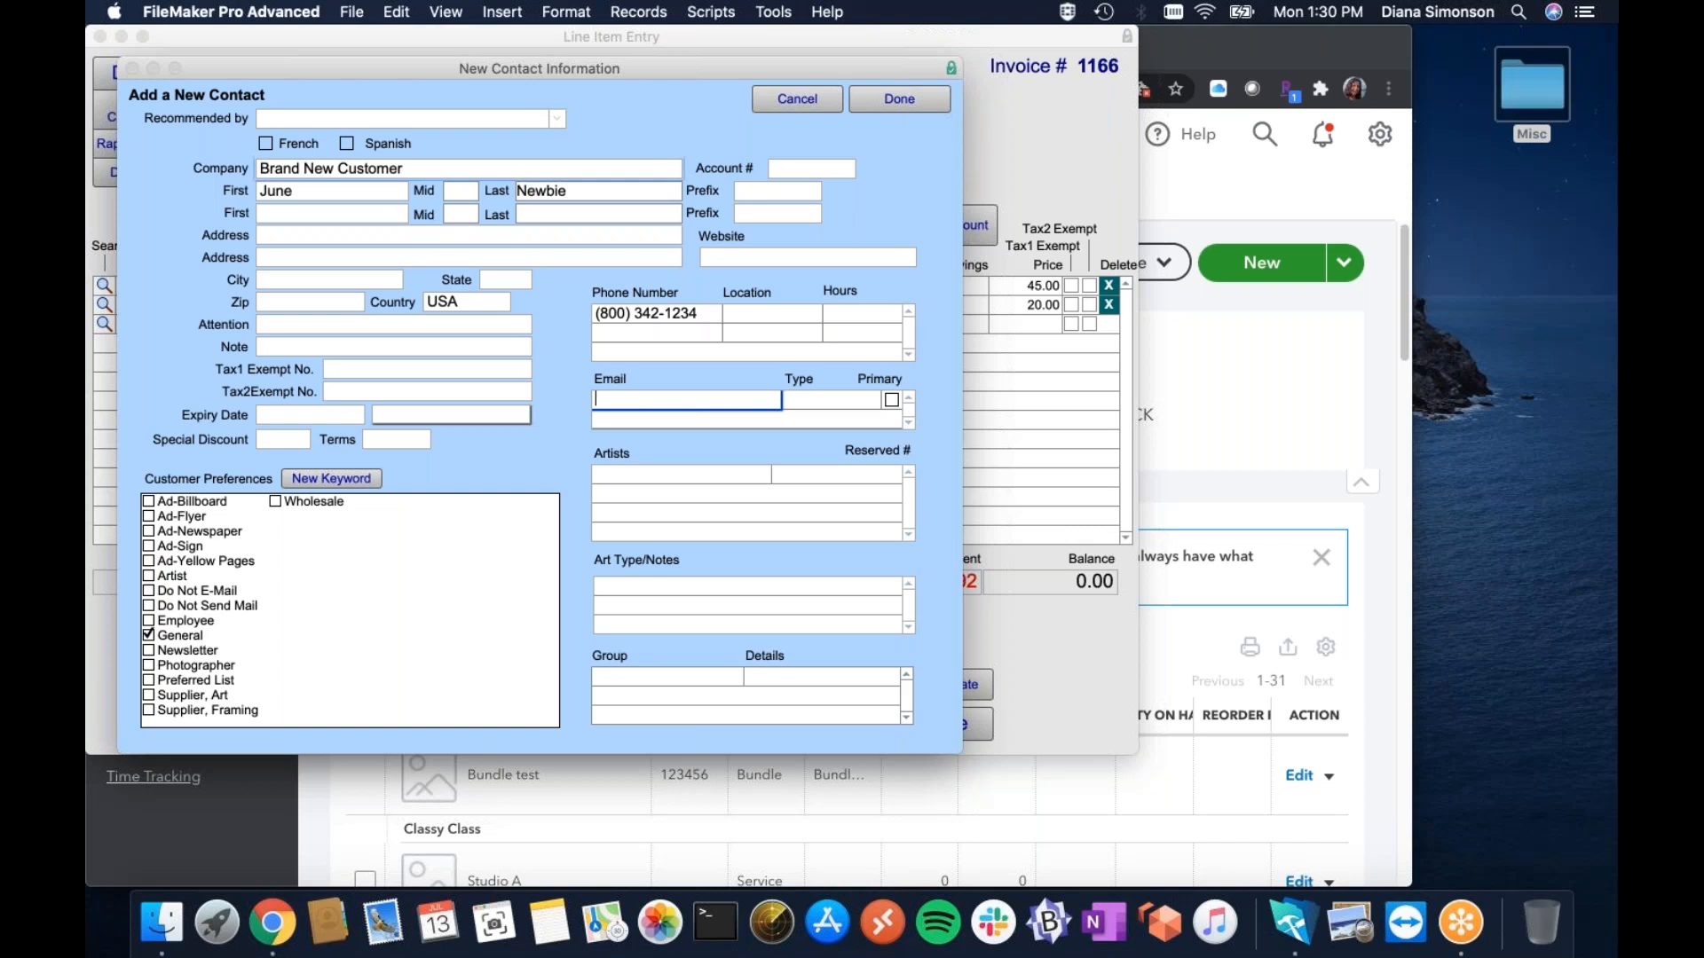
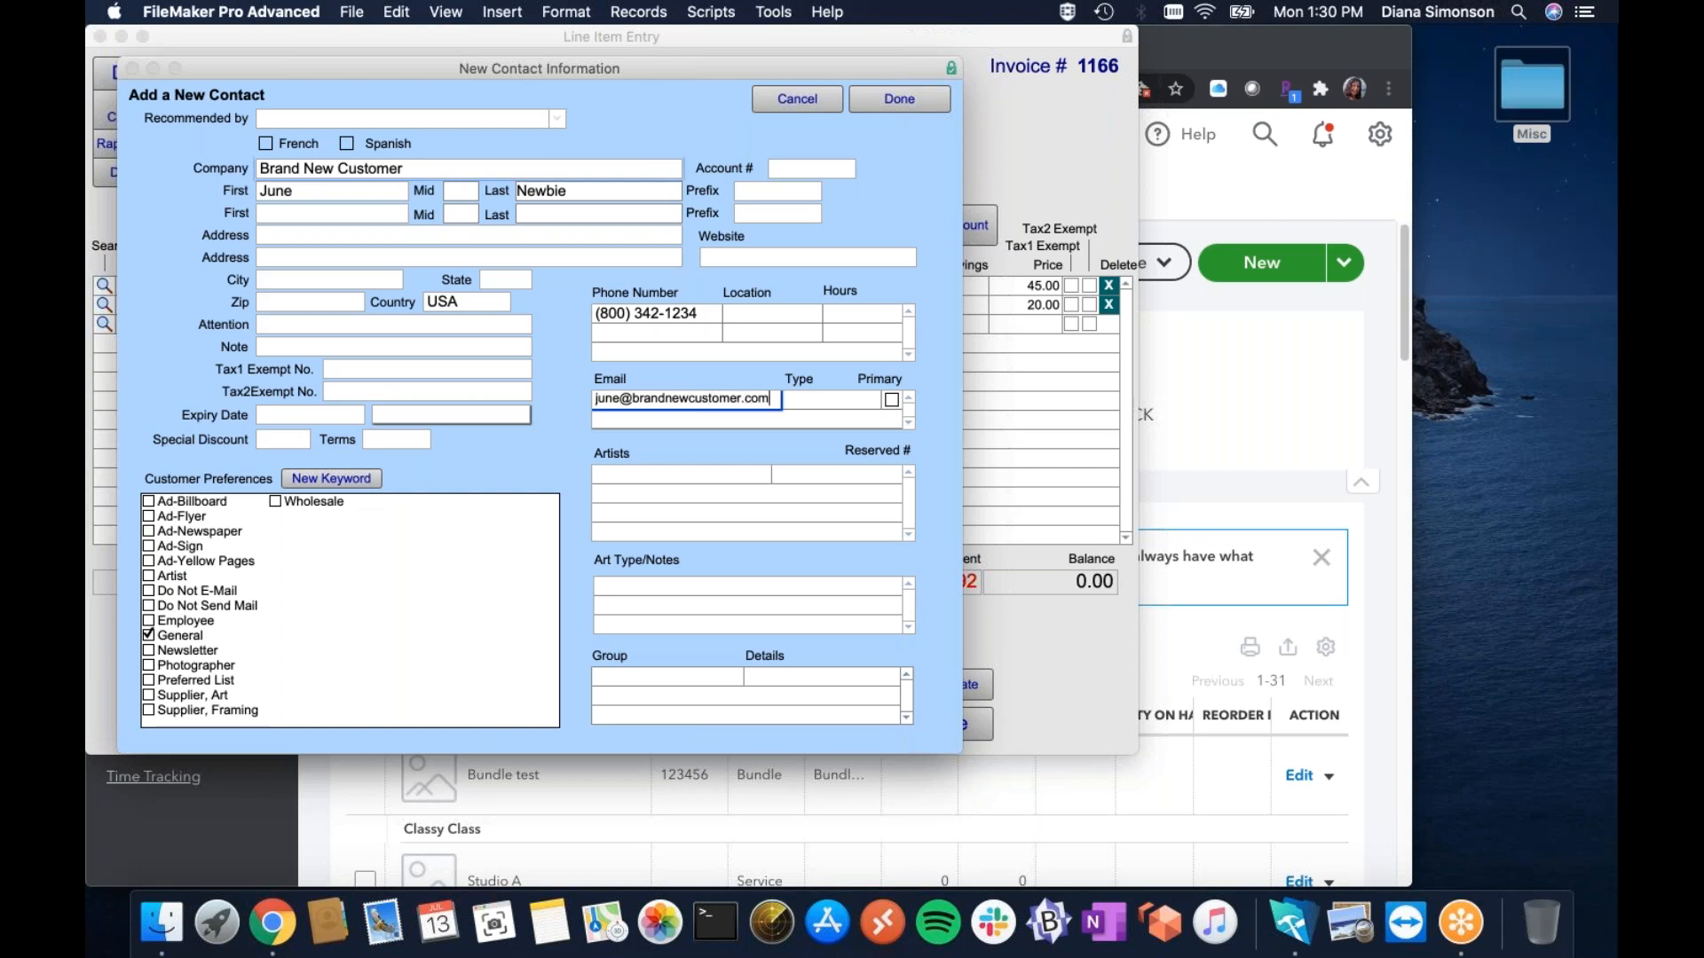
click(899, 100)
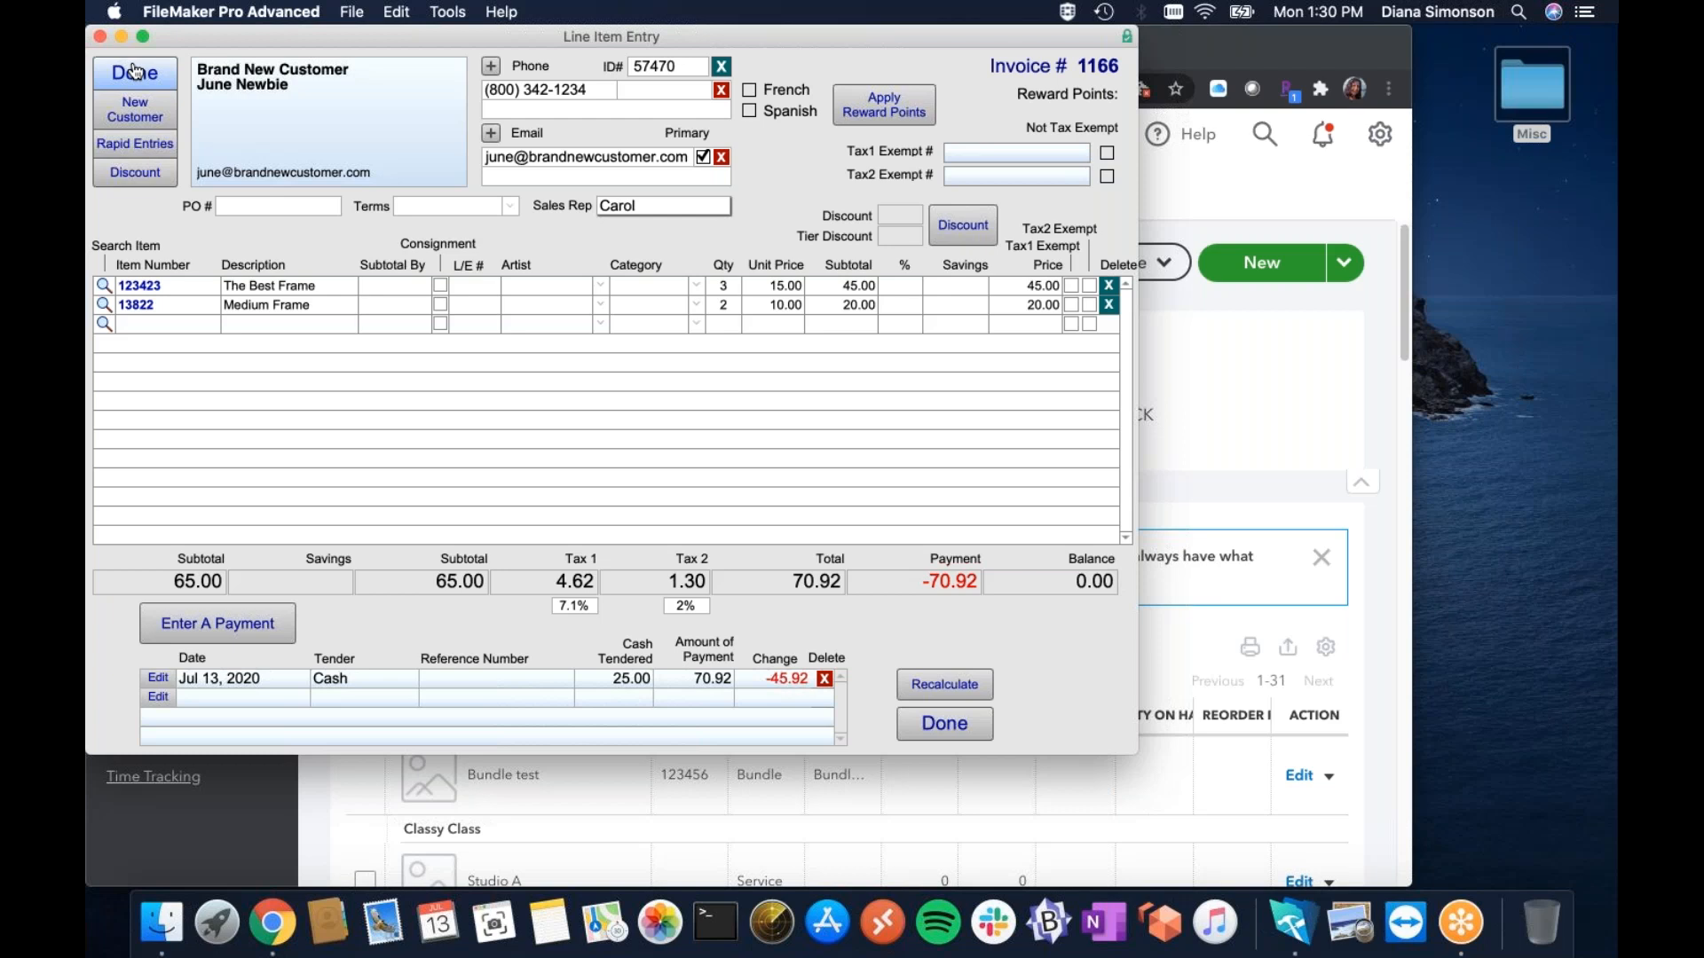
Mark both invoice lines Tax 1 and Tax 2 exempt so the total is 65.00, then return to the invoice.
click(1090, 285)
click(1089, 305)
click(1090, 305)
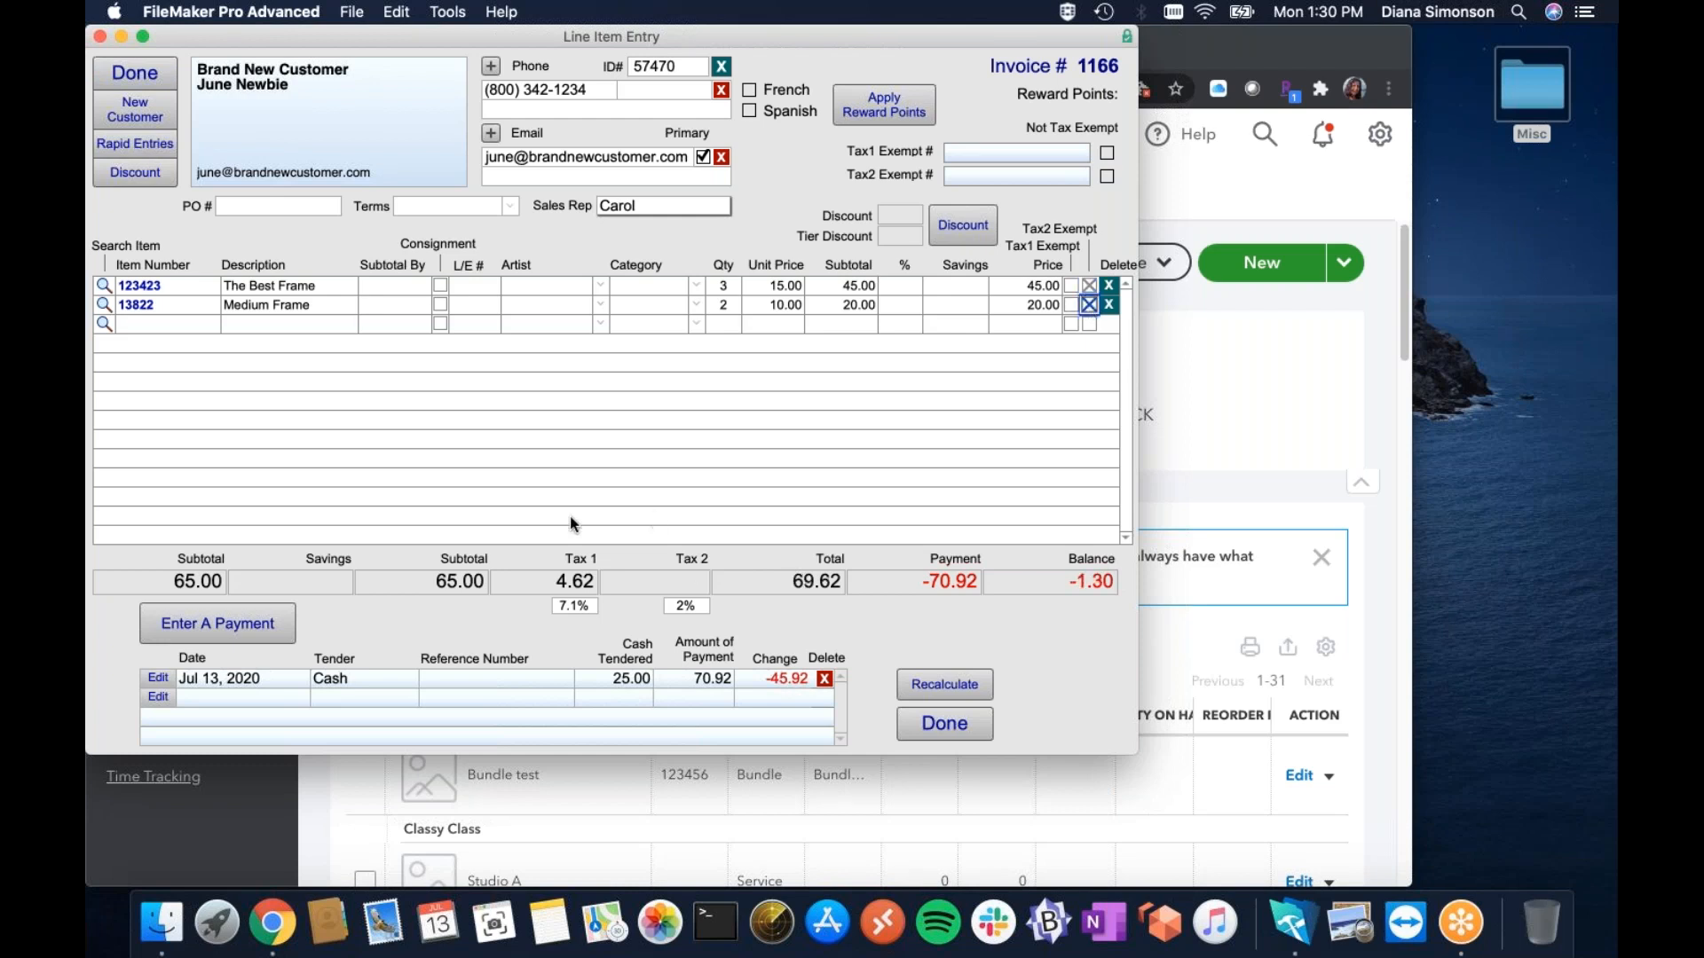
click(1070, 305)
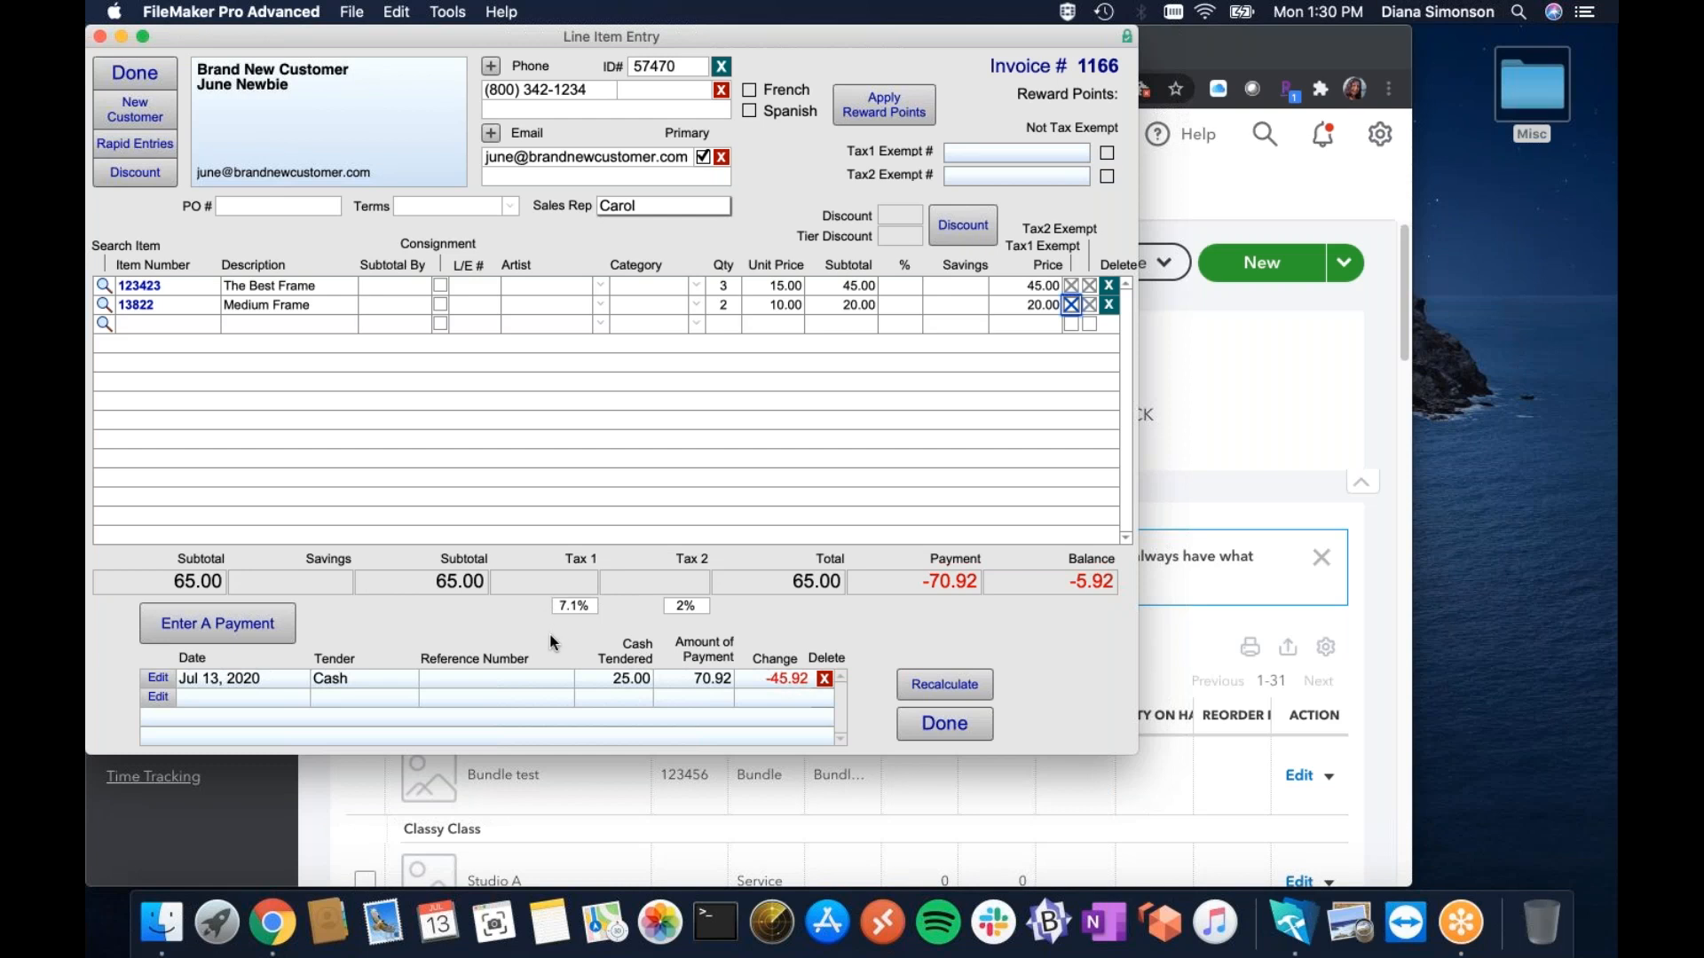
click(121, 77)
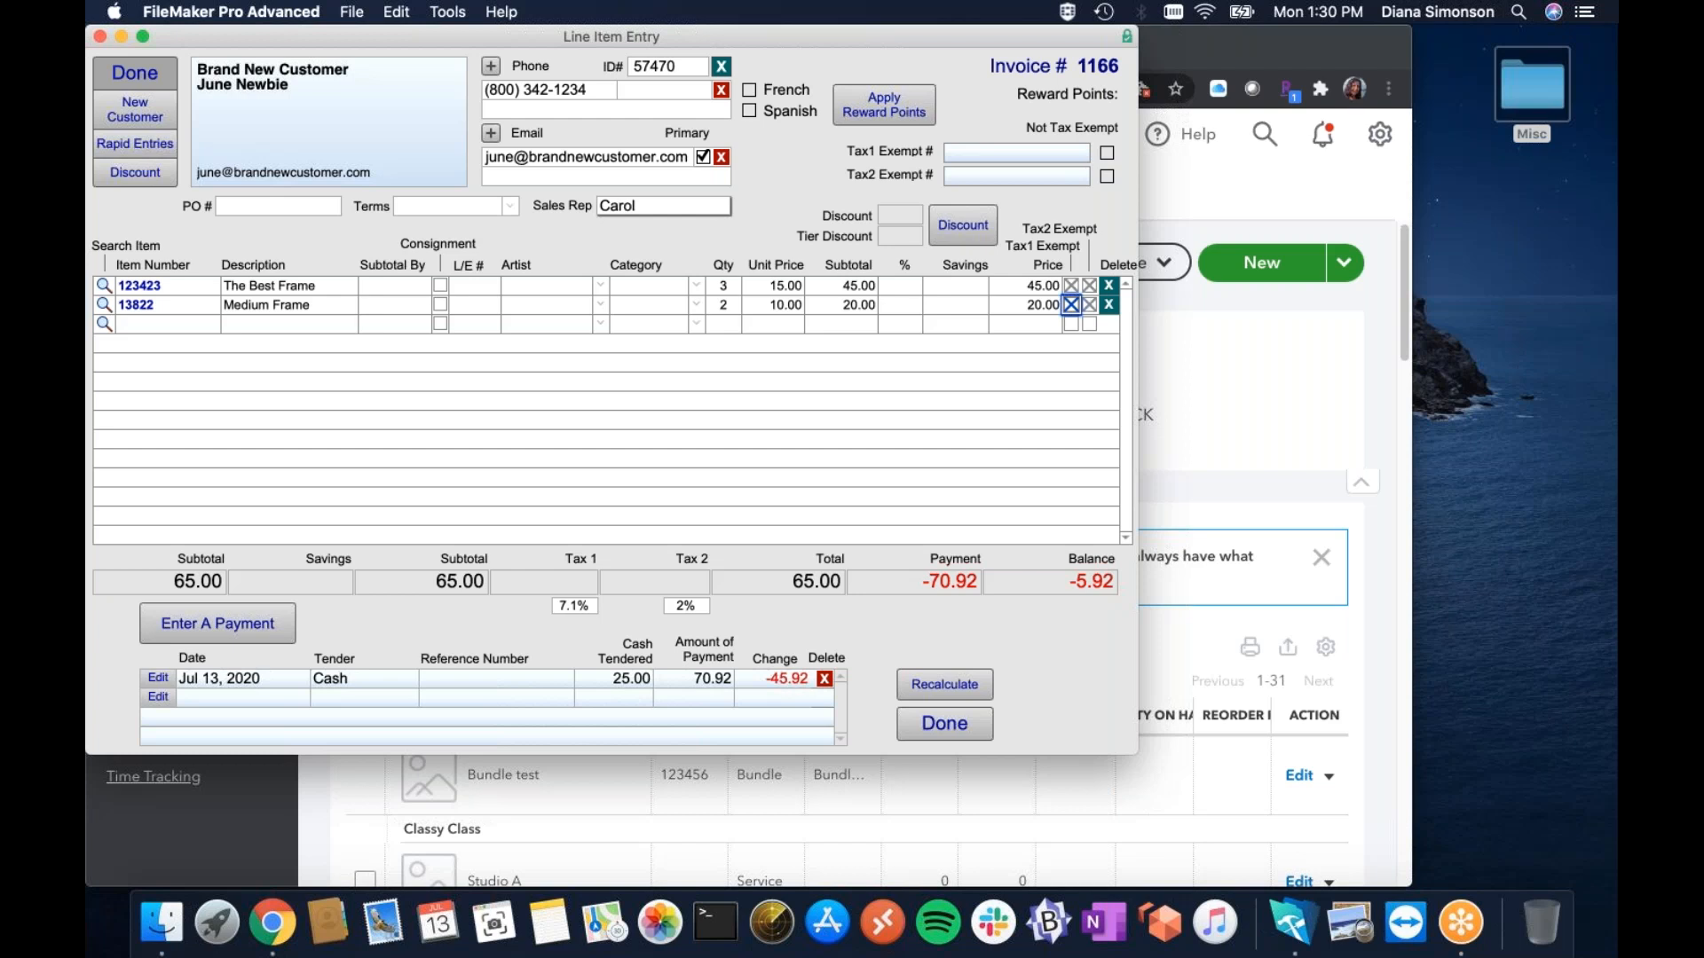
click(134, 74)
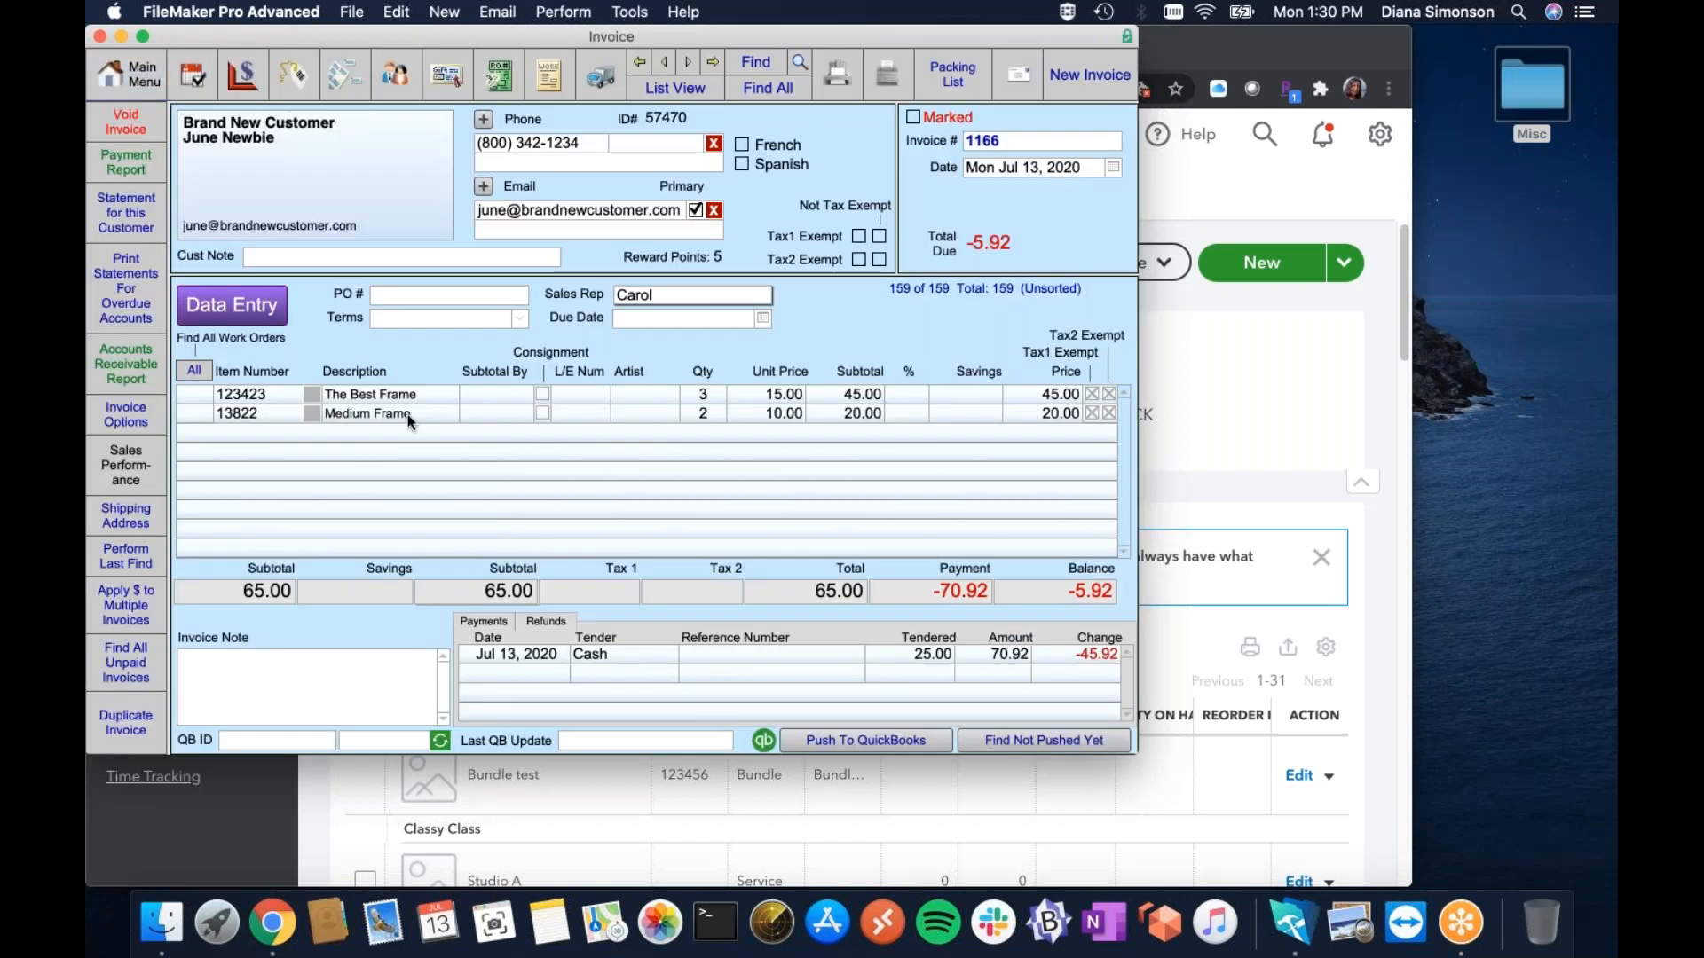
Map line 123423 to QB item Rocks and line 13822 to QB item Pump.
click(309, 391)
click(375, 406)
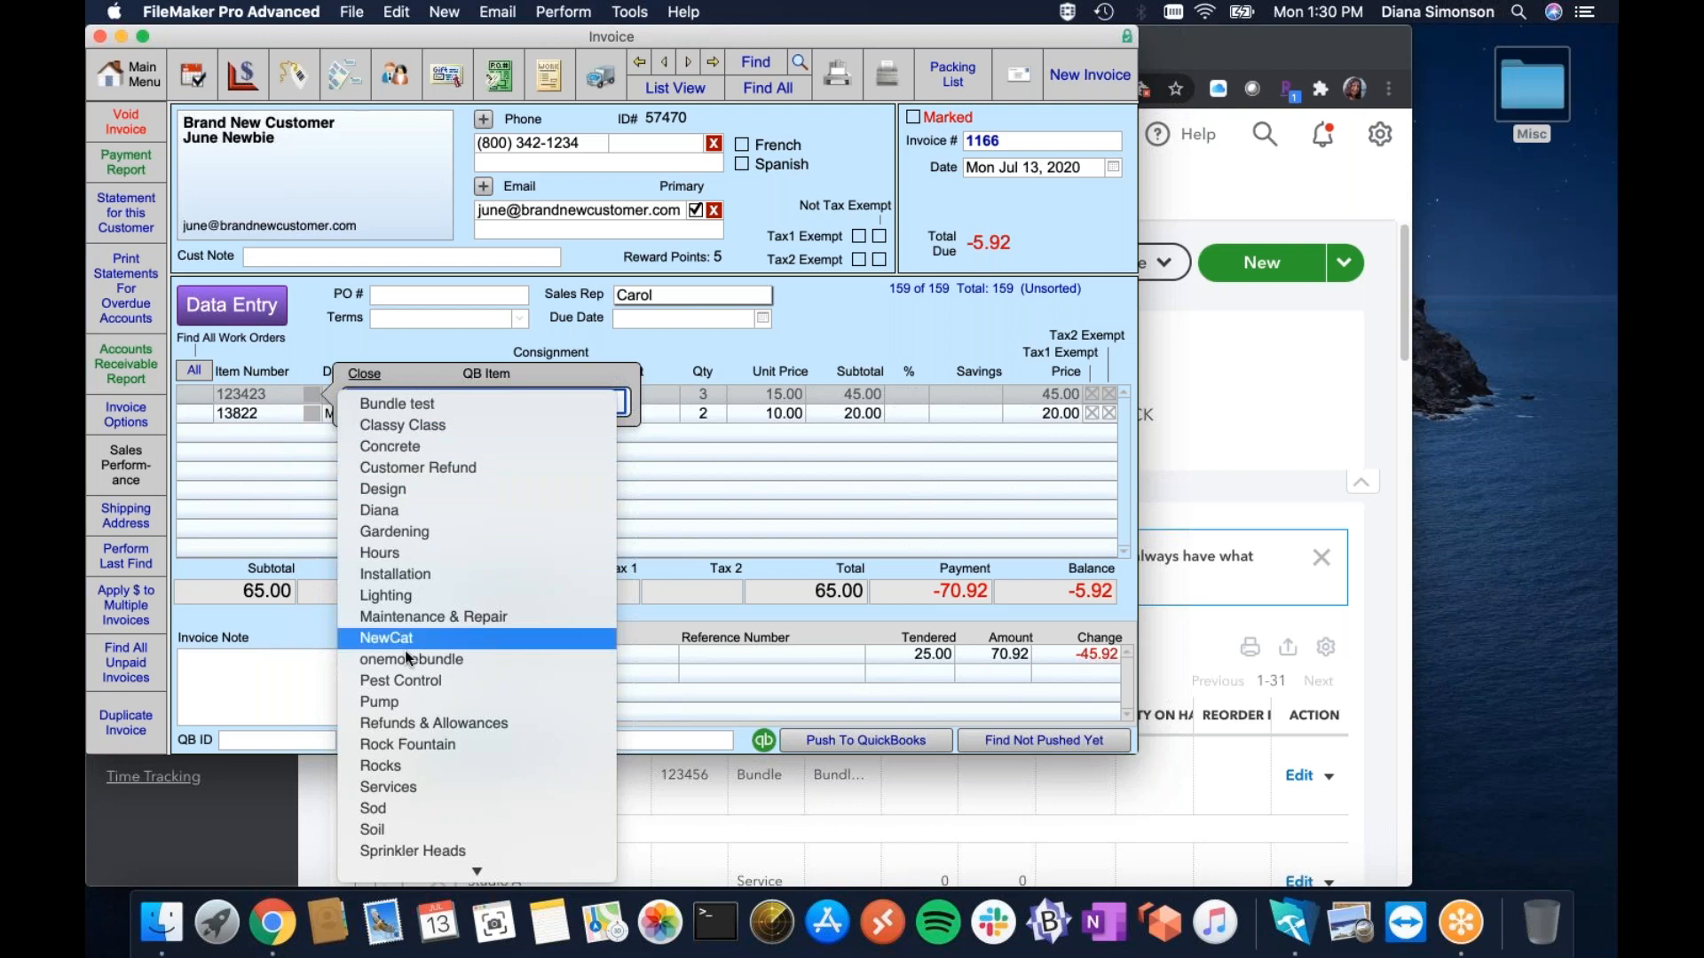
click(409, 775)
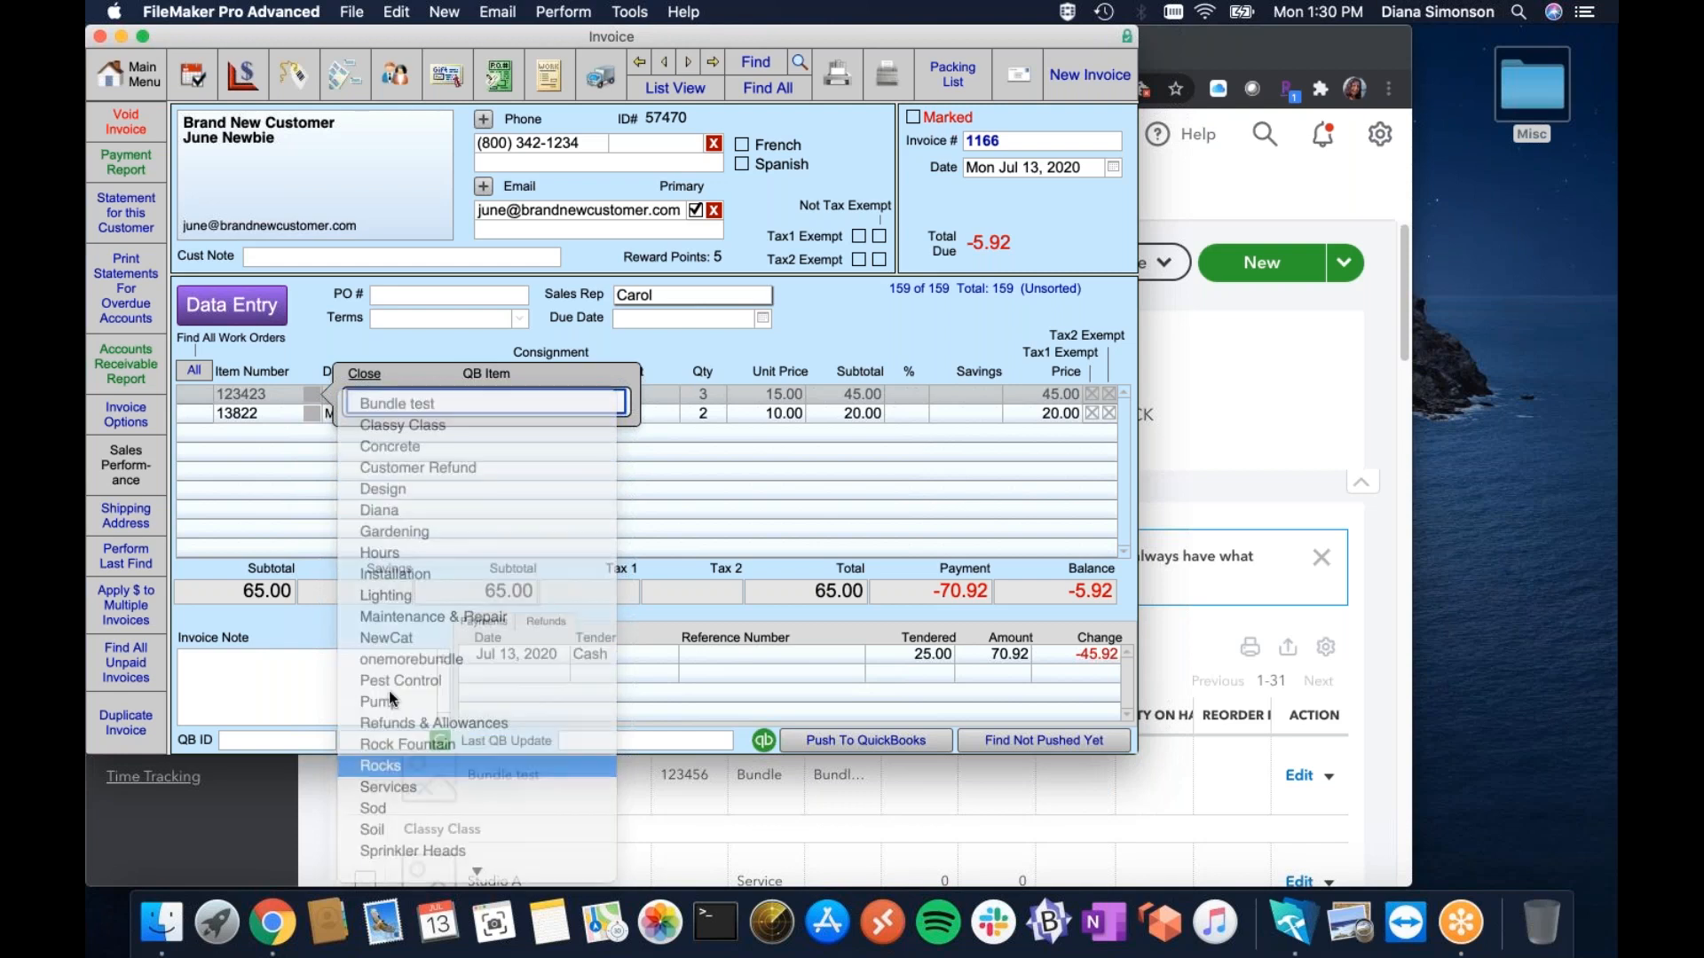
click(311, 413)
click(370, 422)
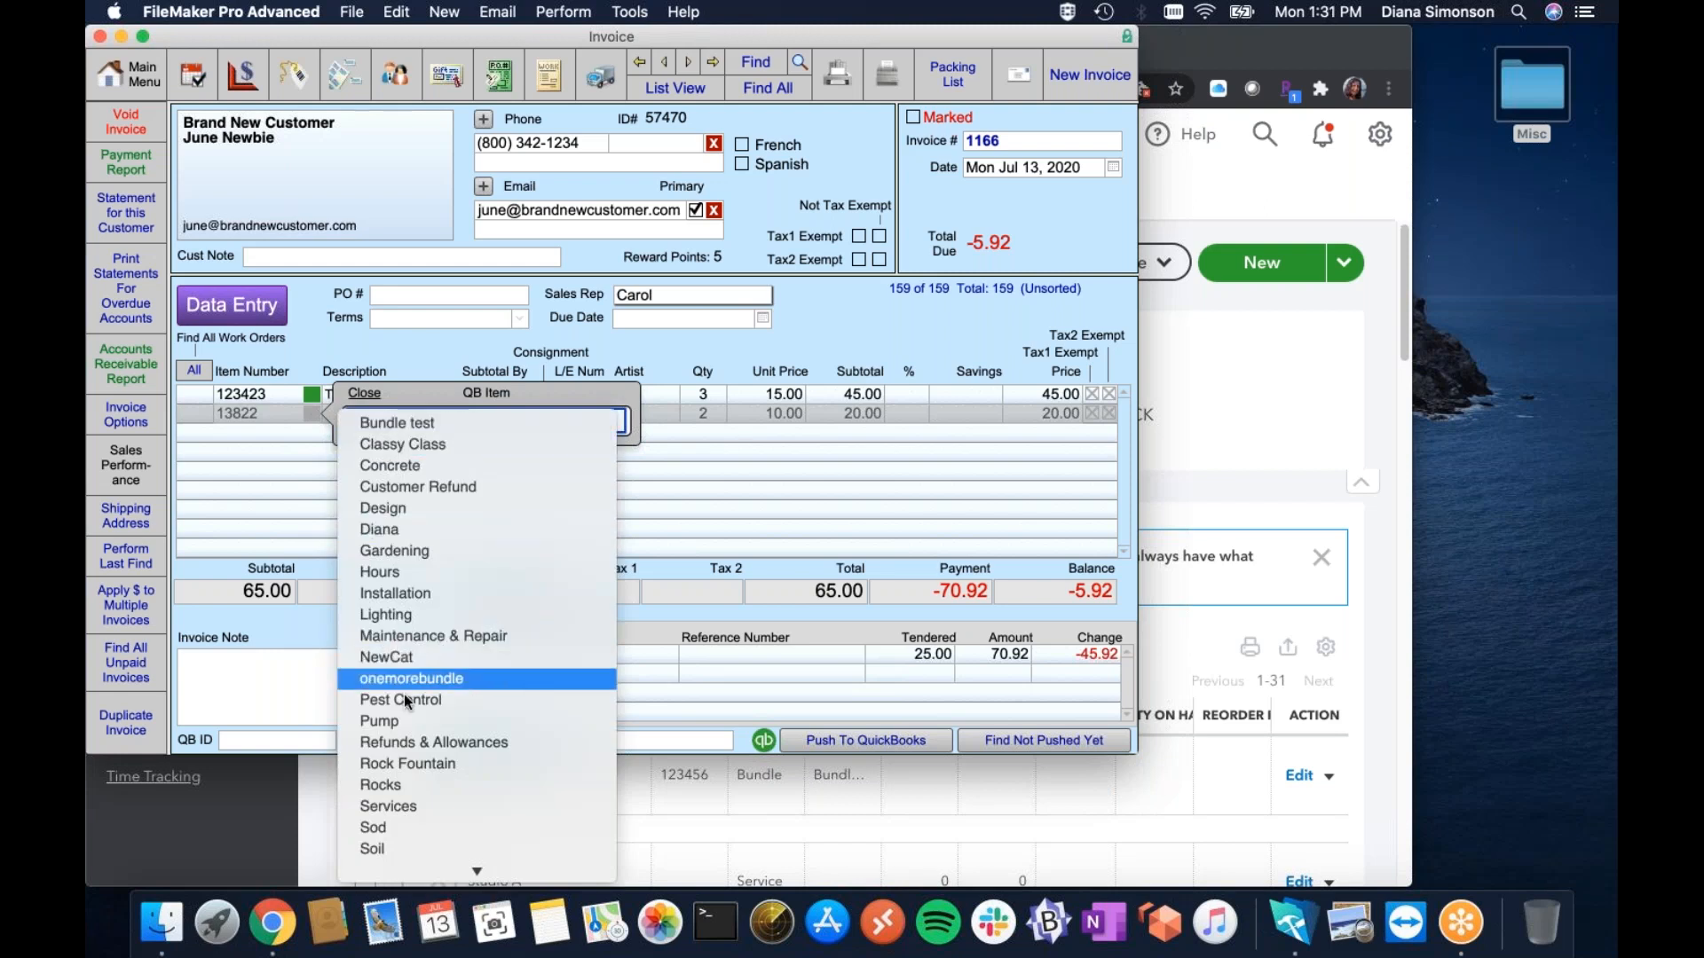
click(407, 720)
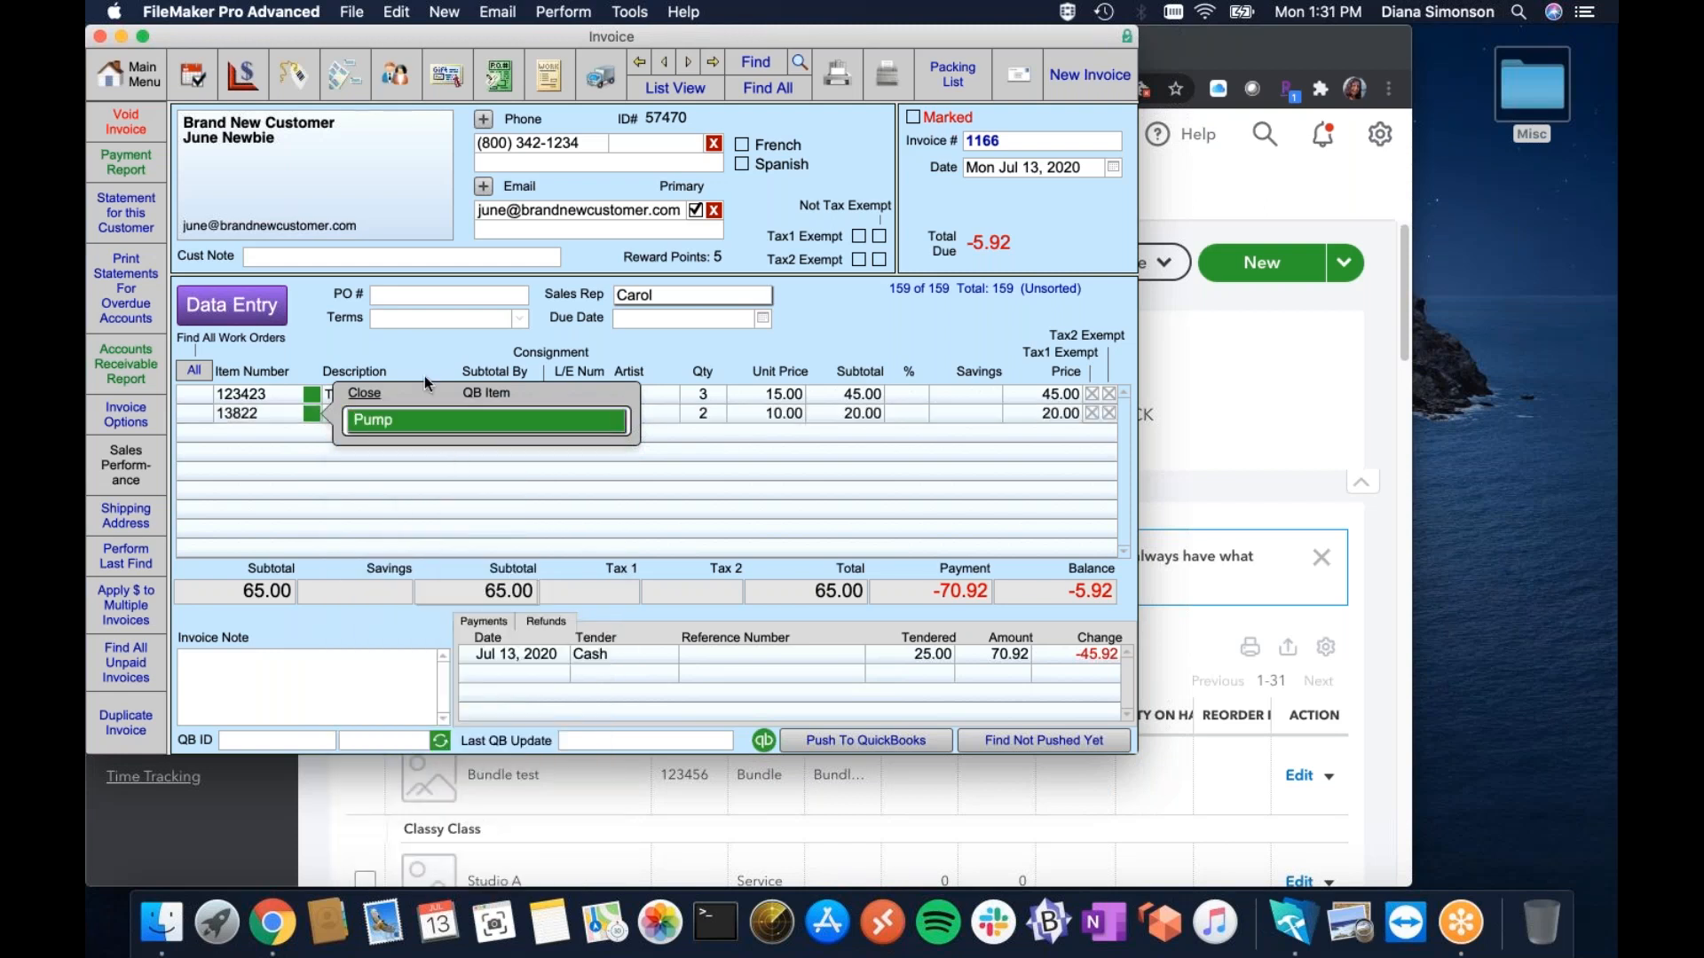
click(413, 343)
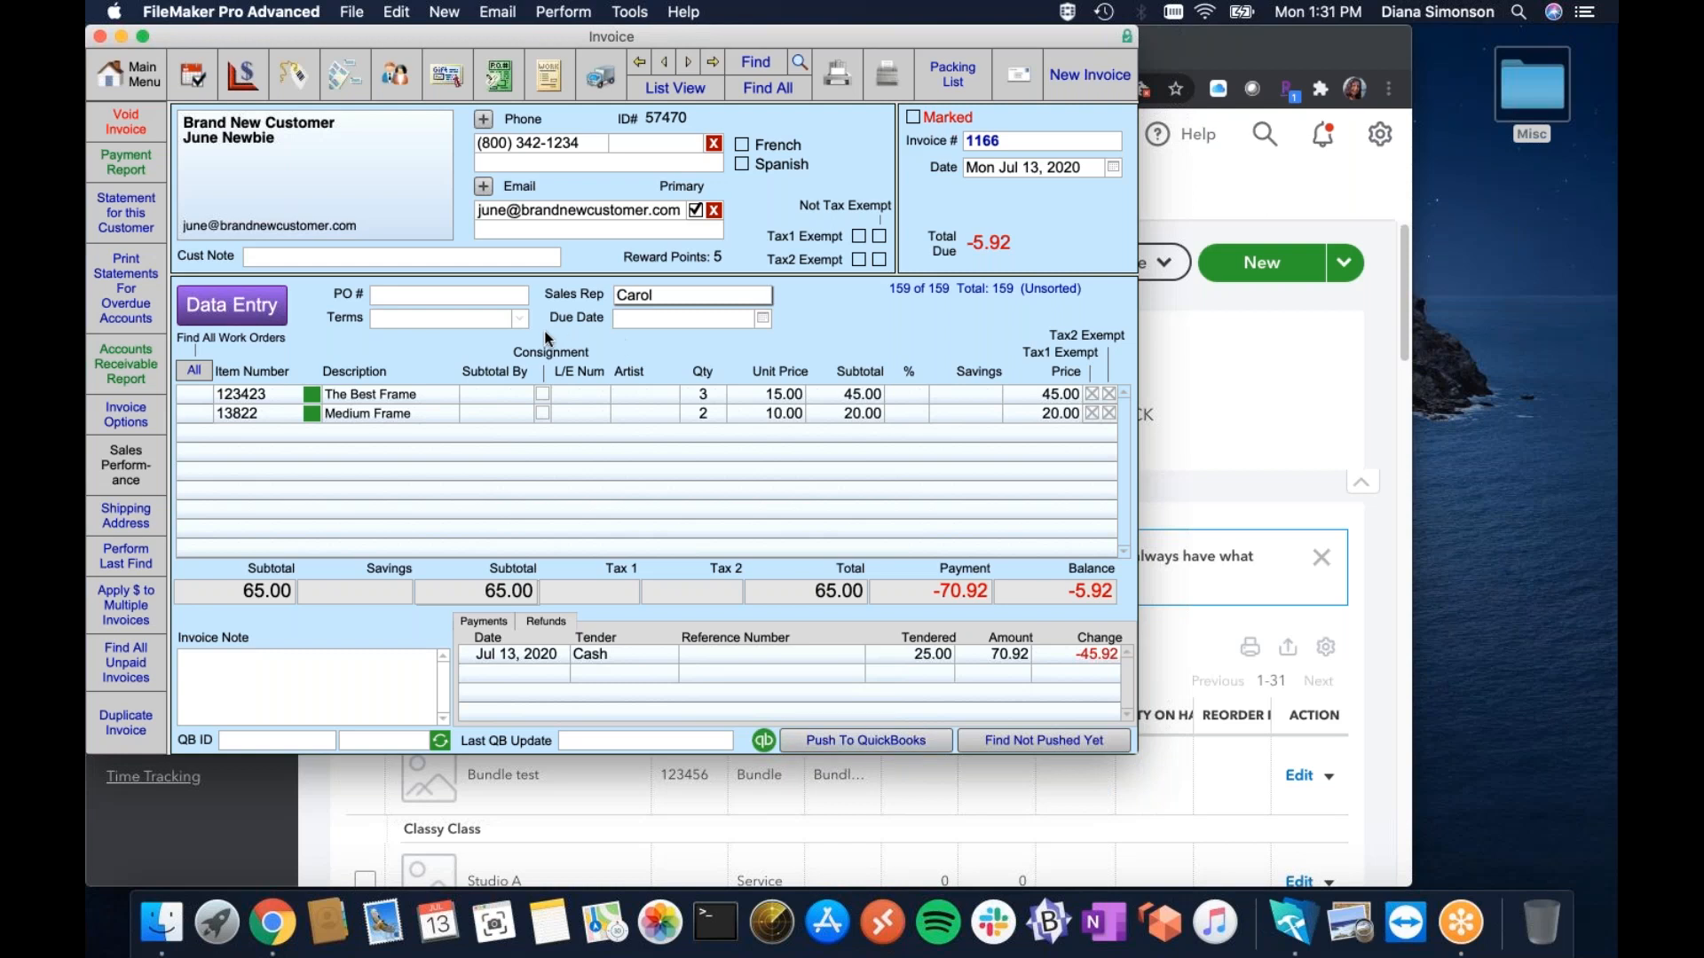
Set terms to Net and due date to July 15, 2020, then push invoice 1166 to QuickBooks.
click(520, 323)
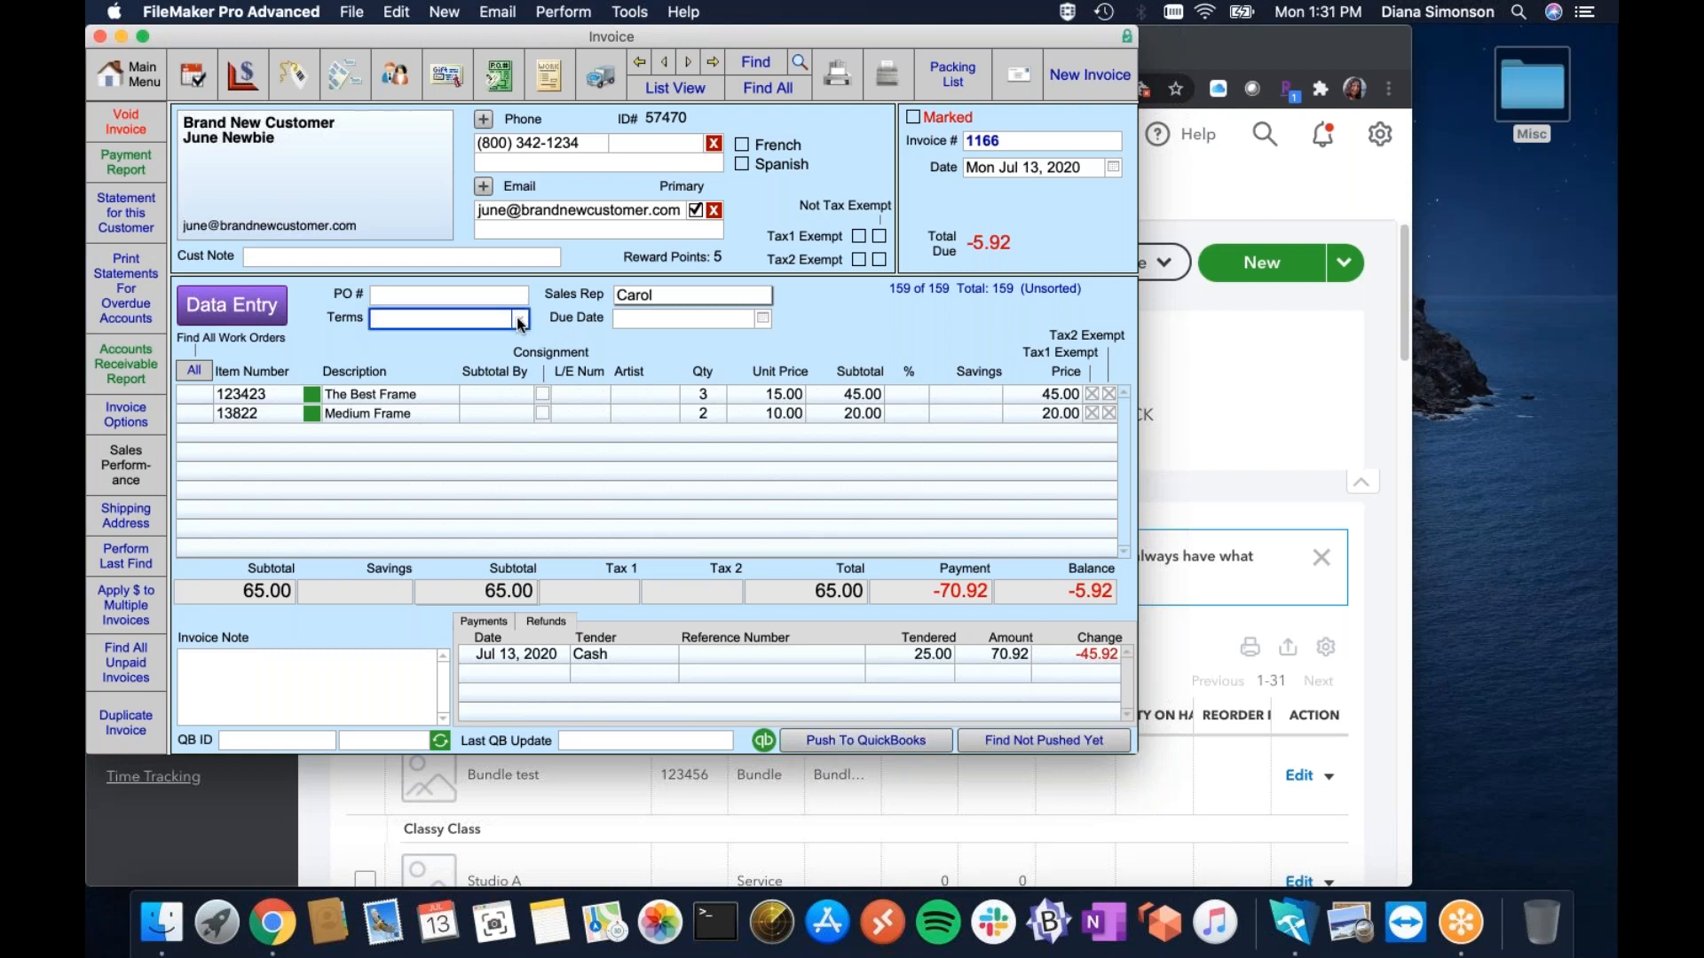
click(517, 322)
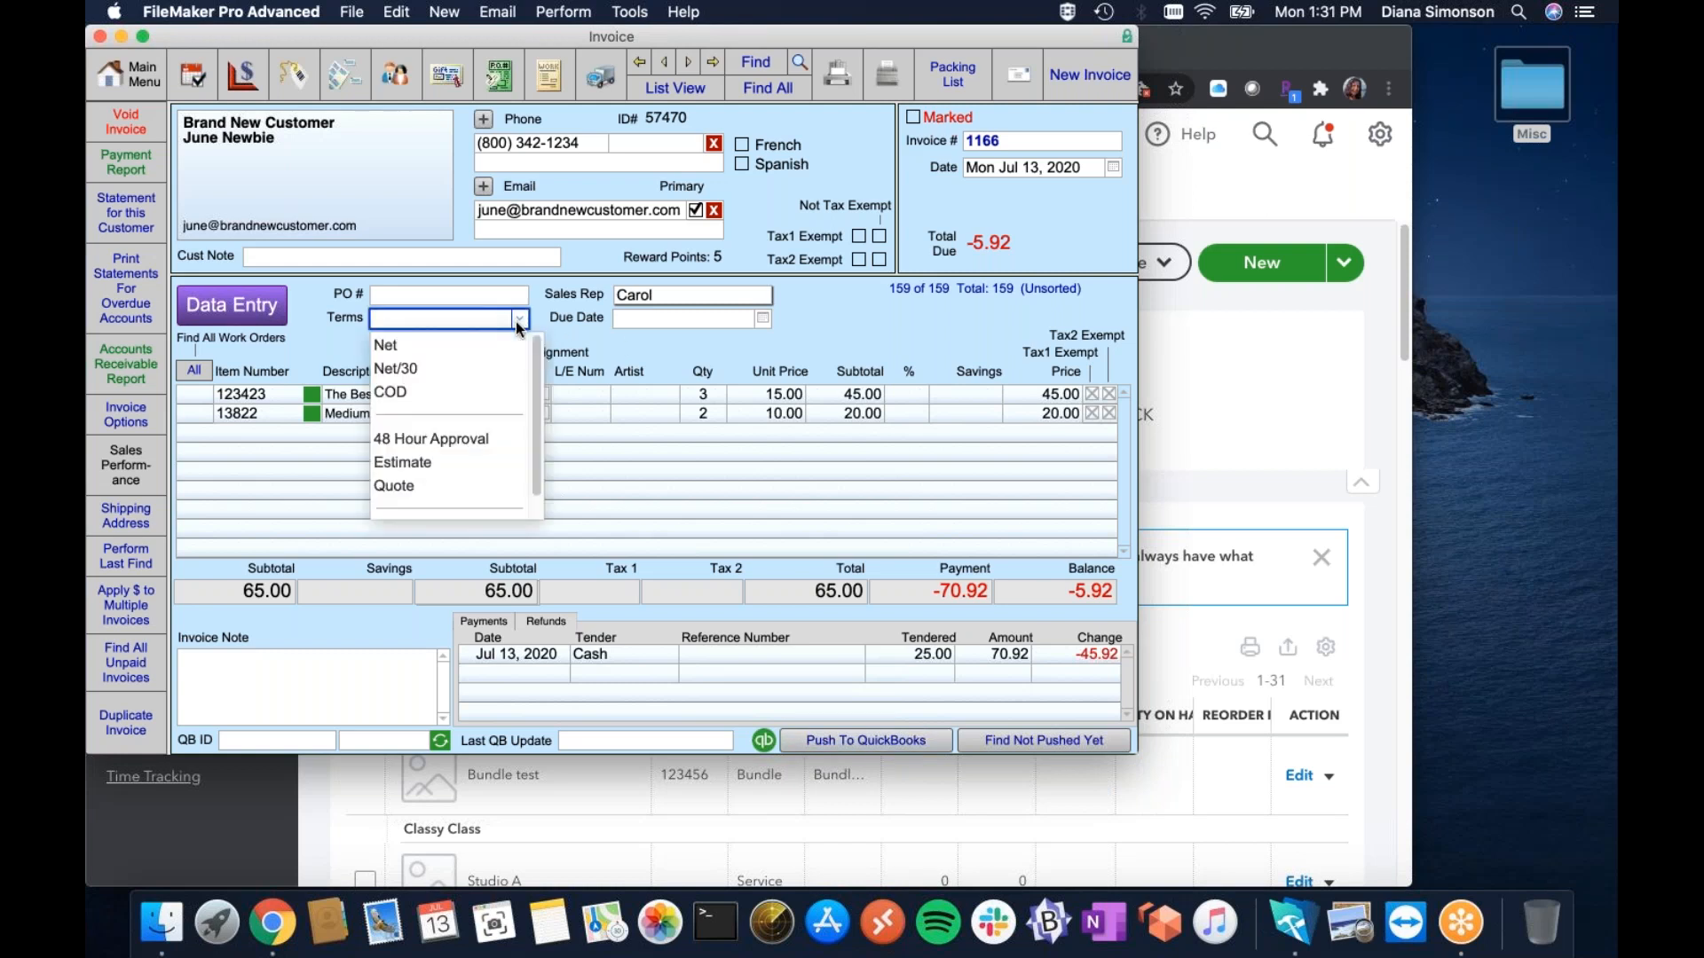
click(453, 344)
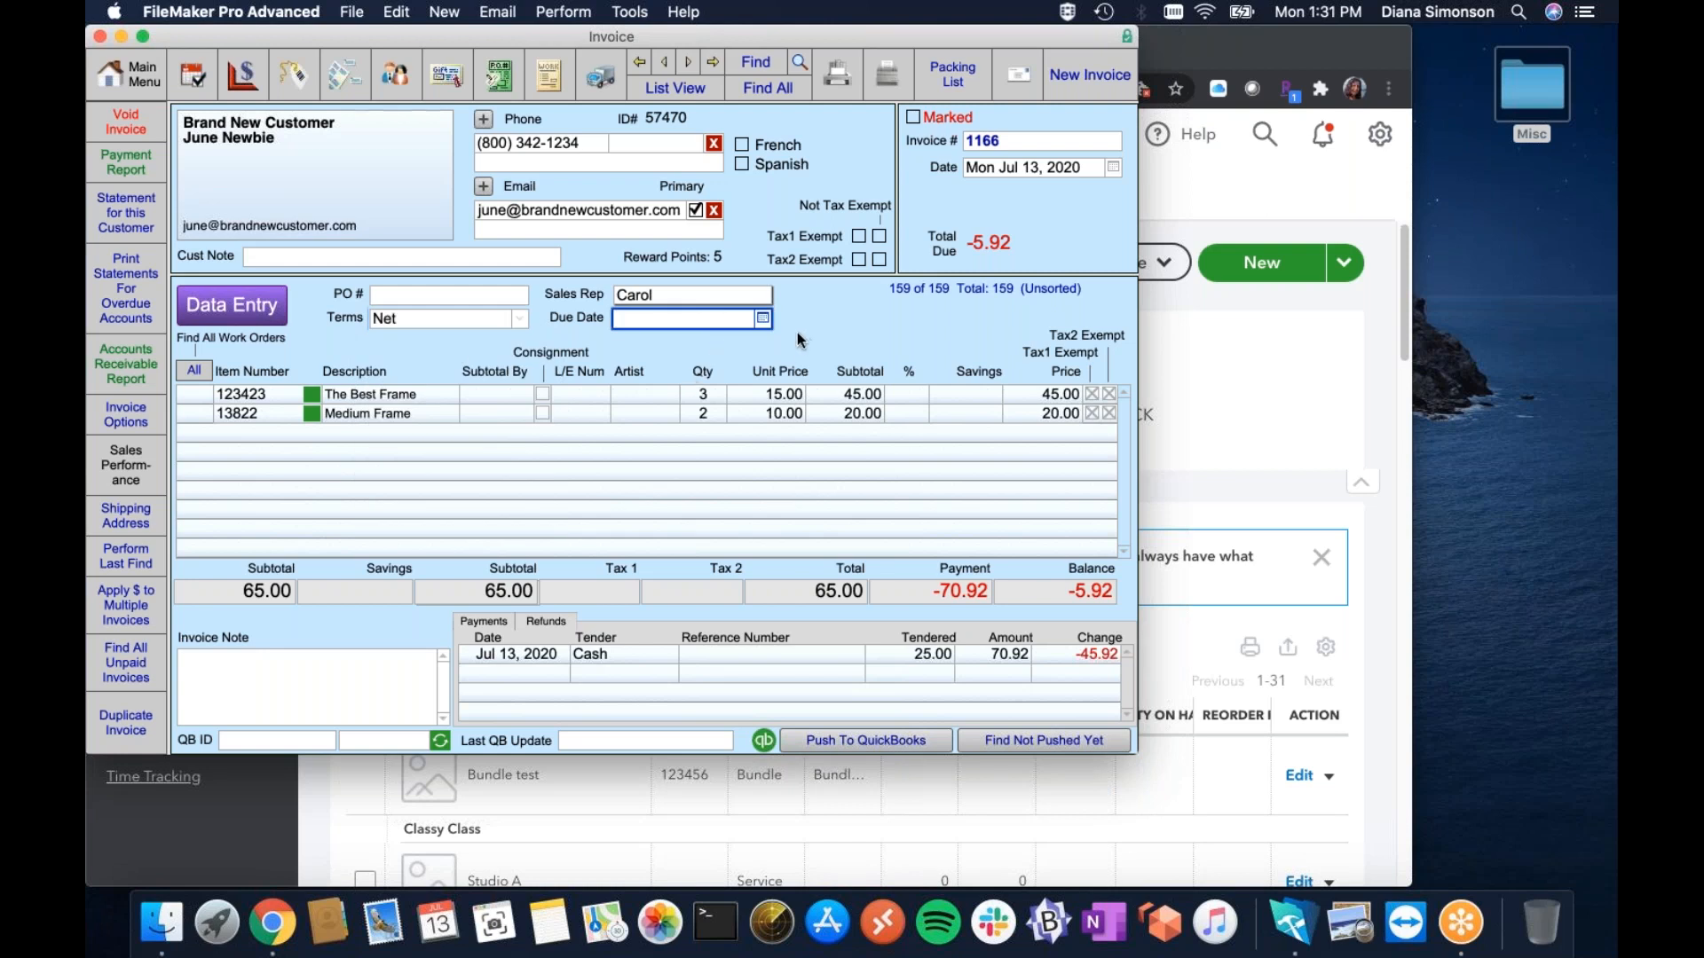
click(763, 321)
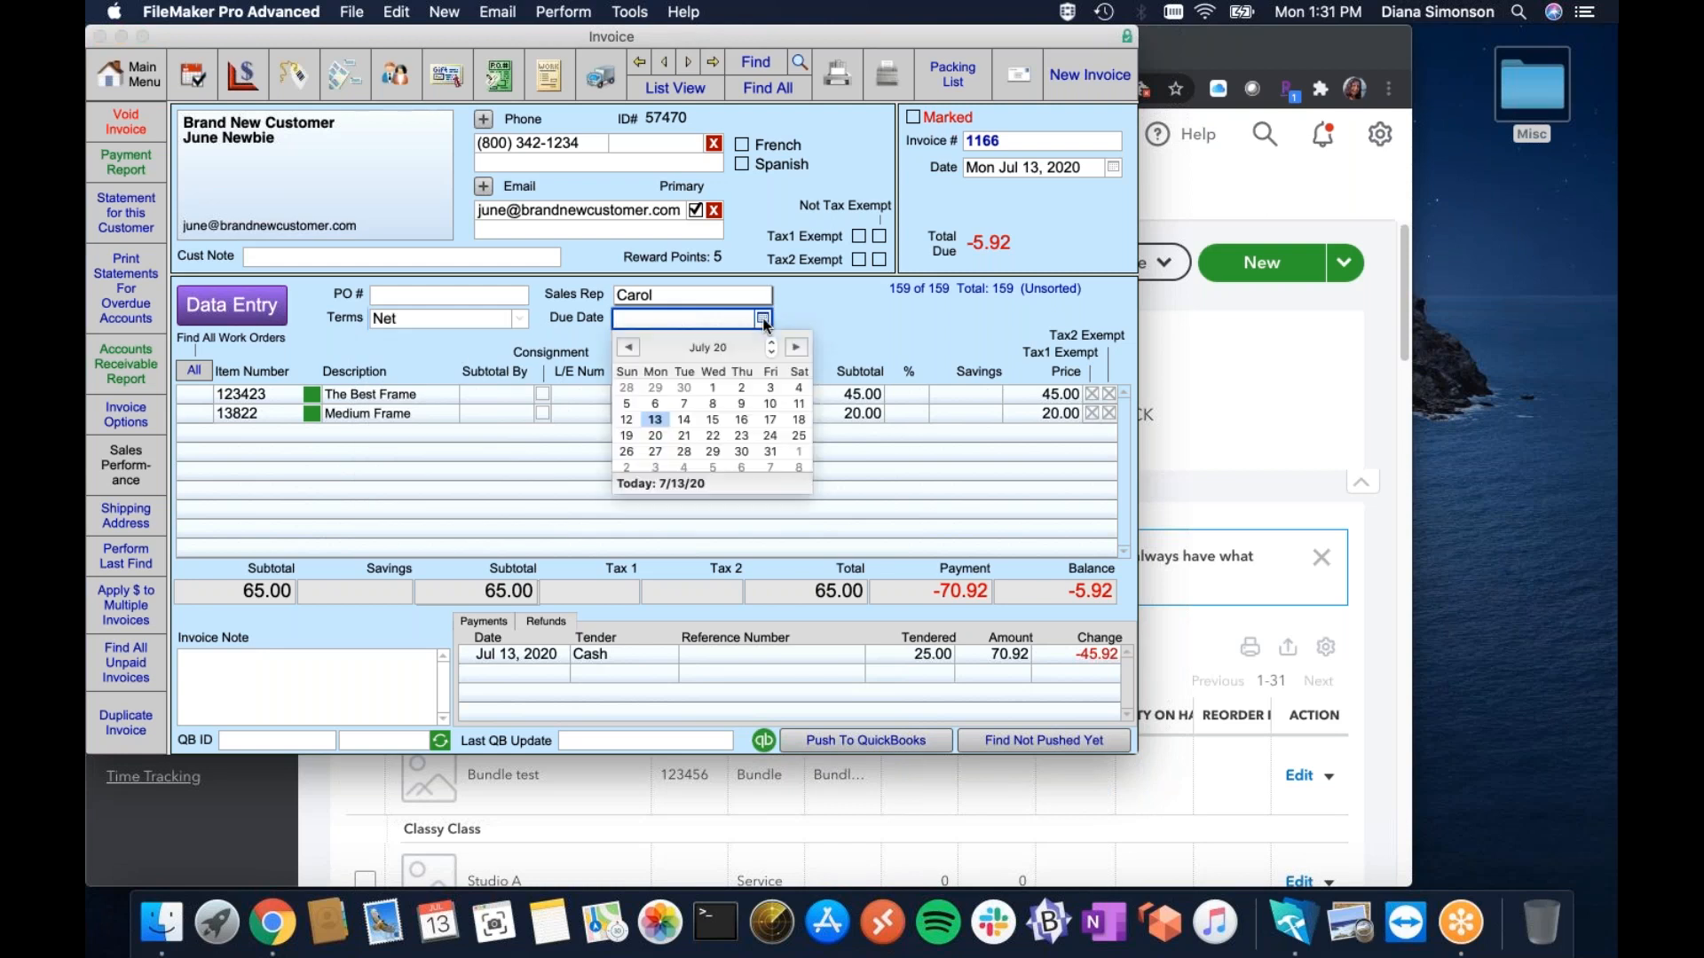
click(712, 420)
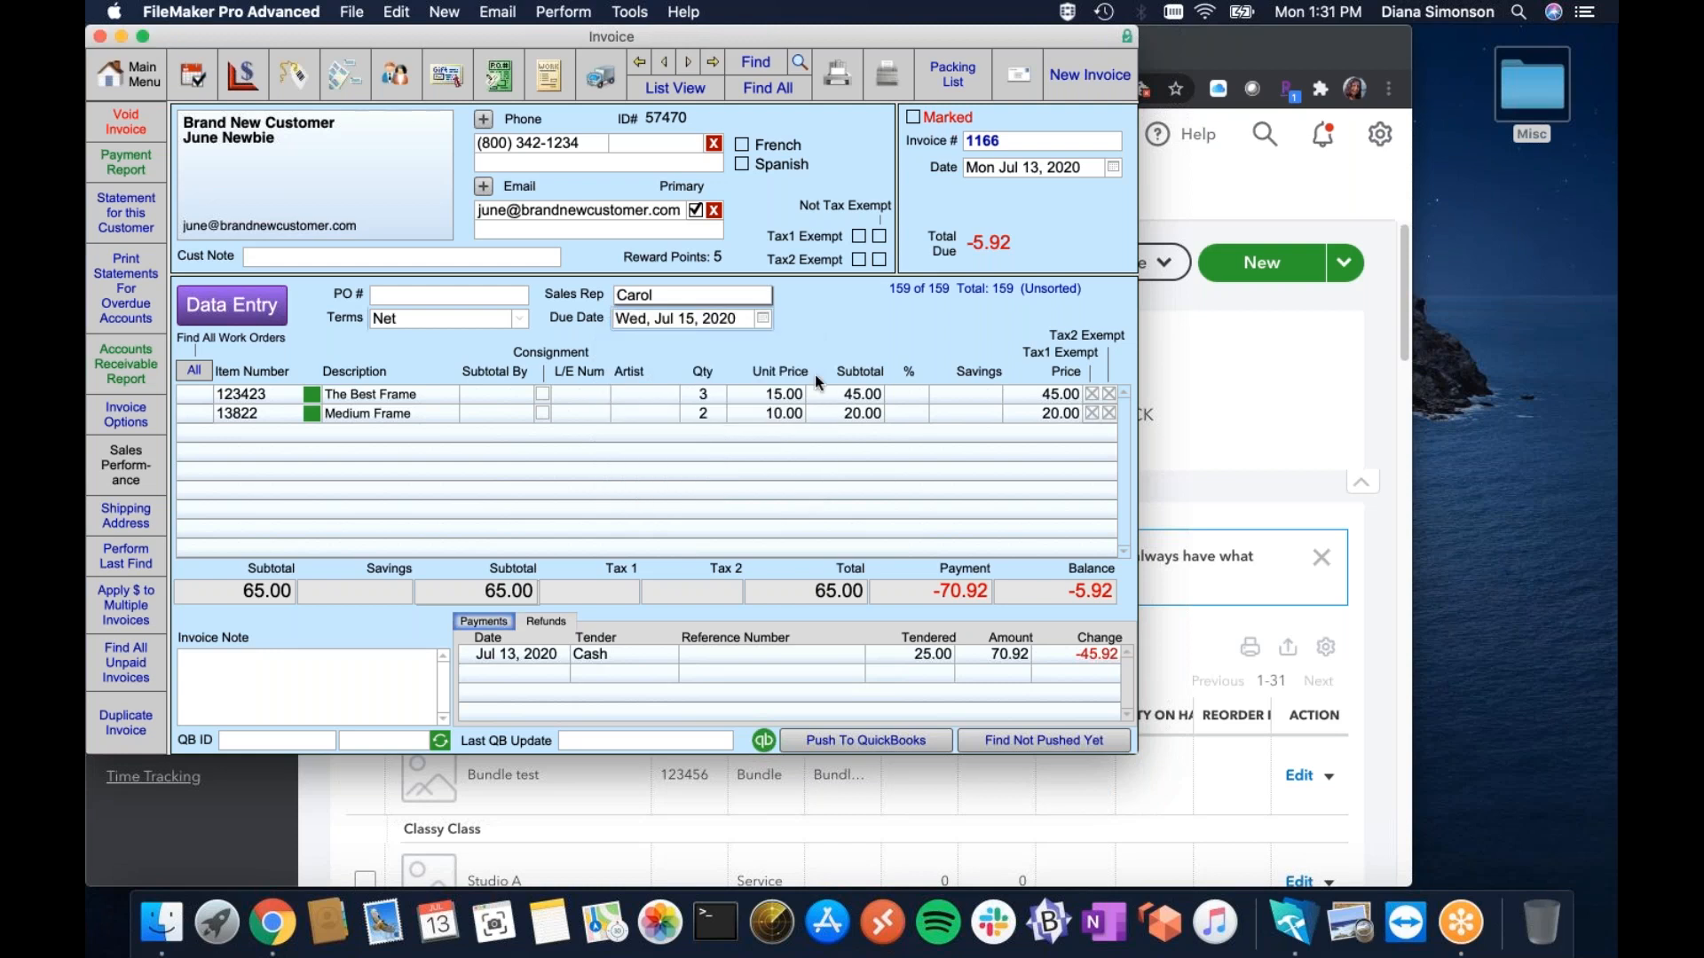
click(843, 748)
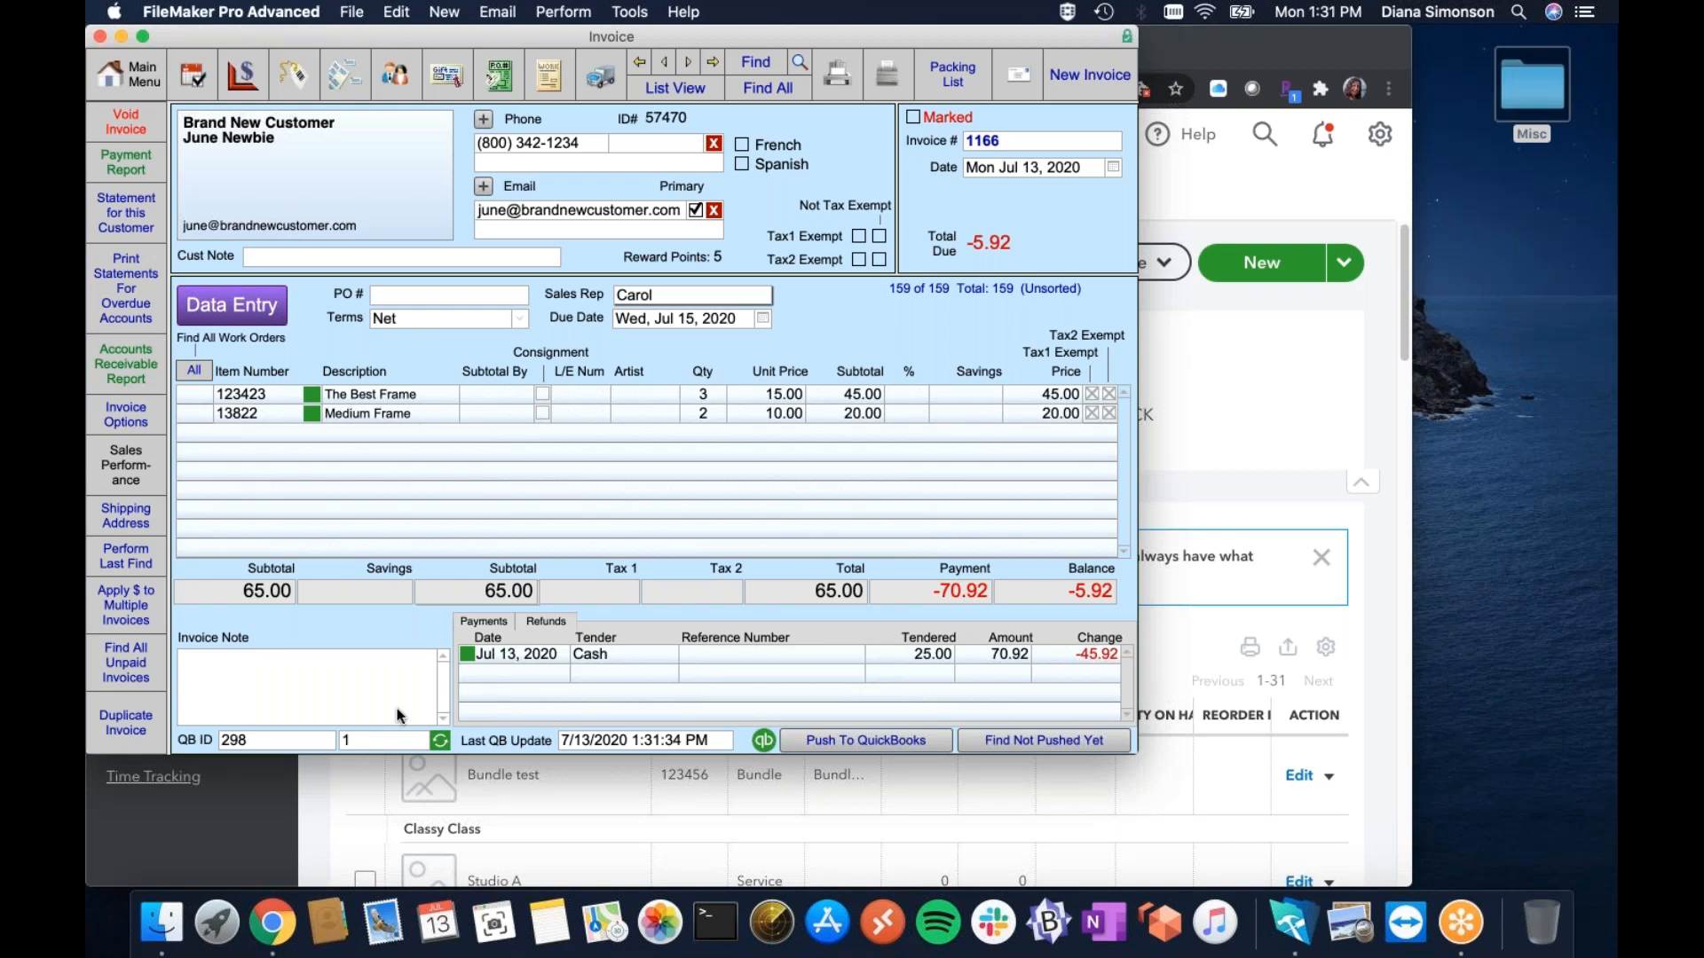
Add a 70.92 refund with memo 'Canceled', push it to QuickBooks, and switch to QuickBooks Online in Chrome.
click(550, 622)
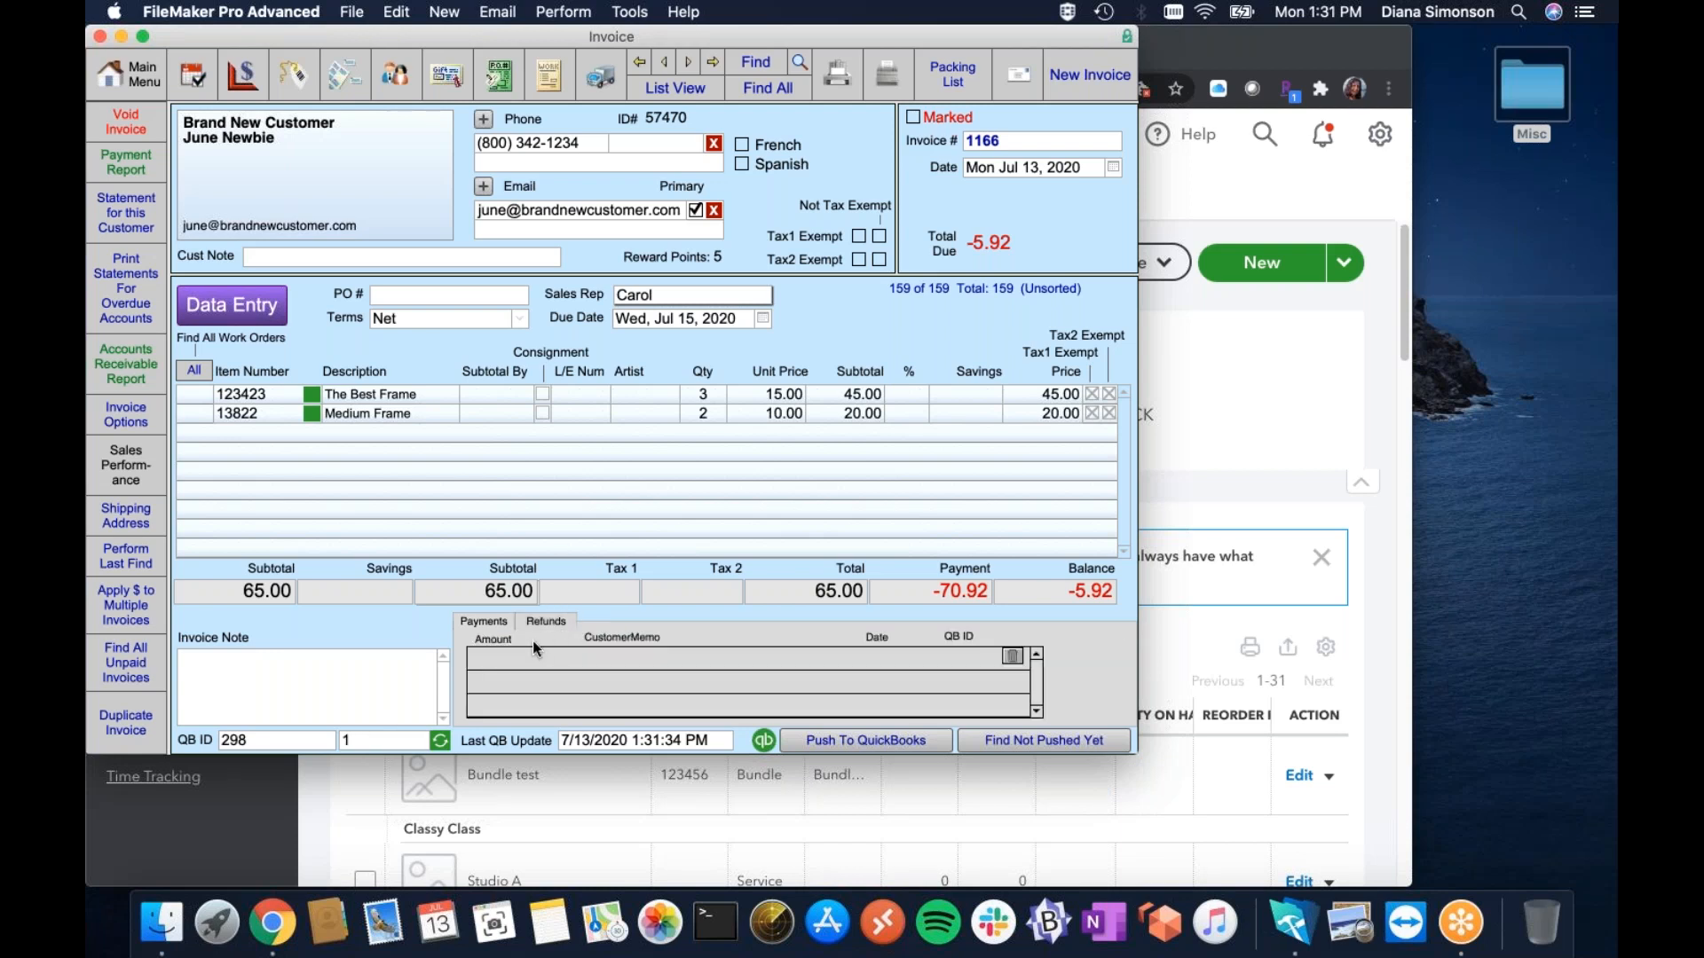
click(487, 656)
click(711, 609)
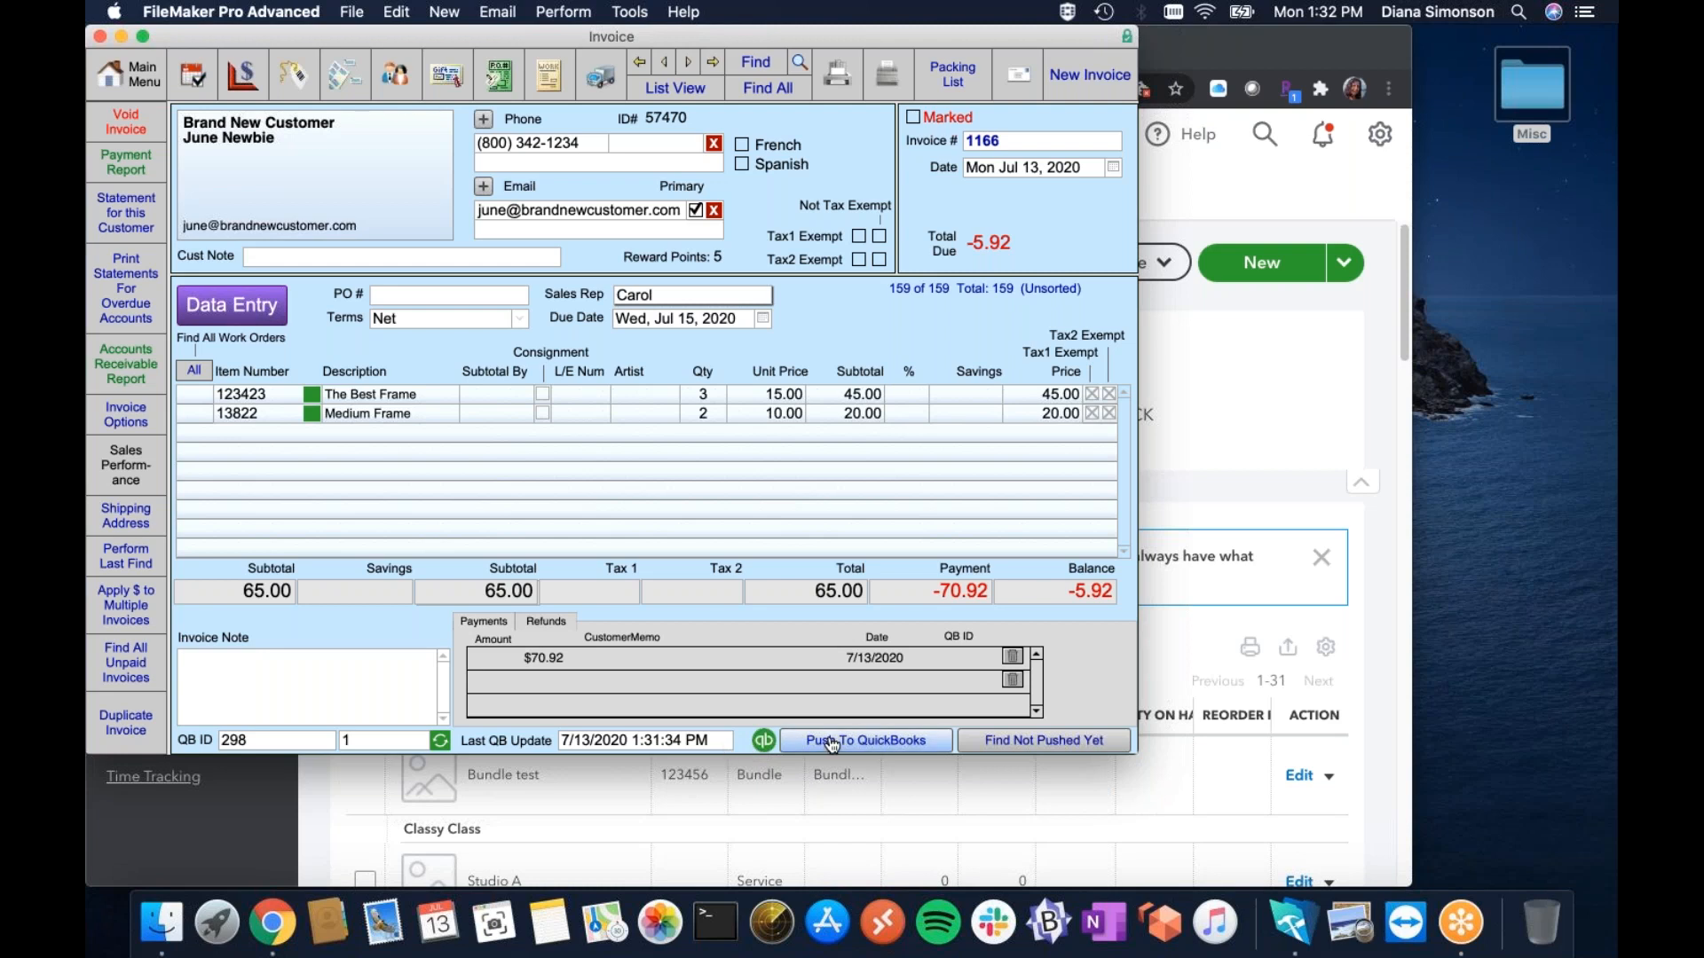
click(711, 656)
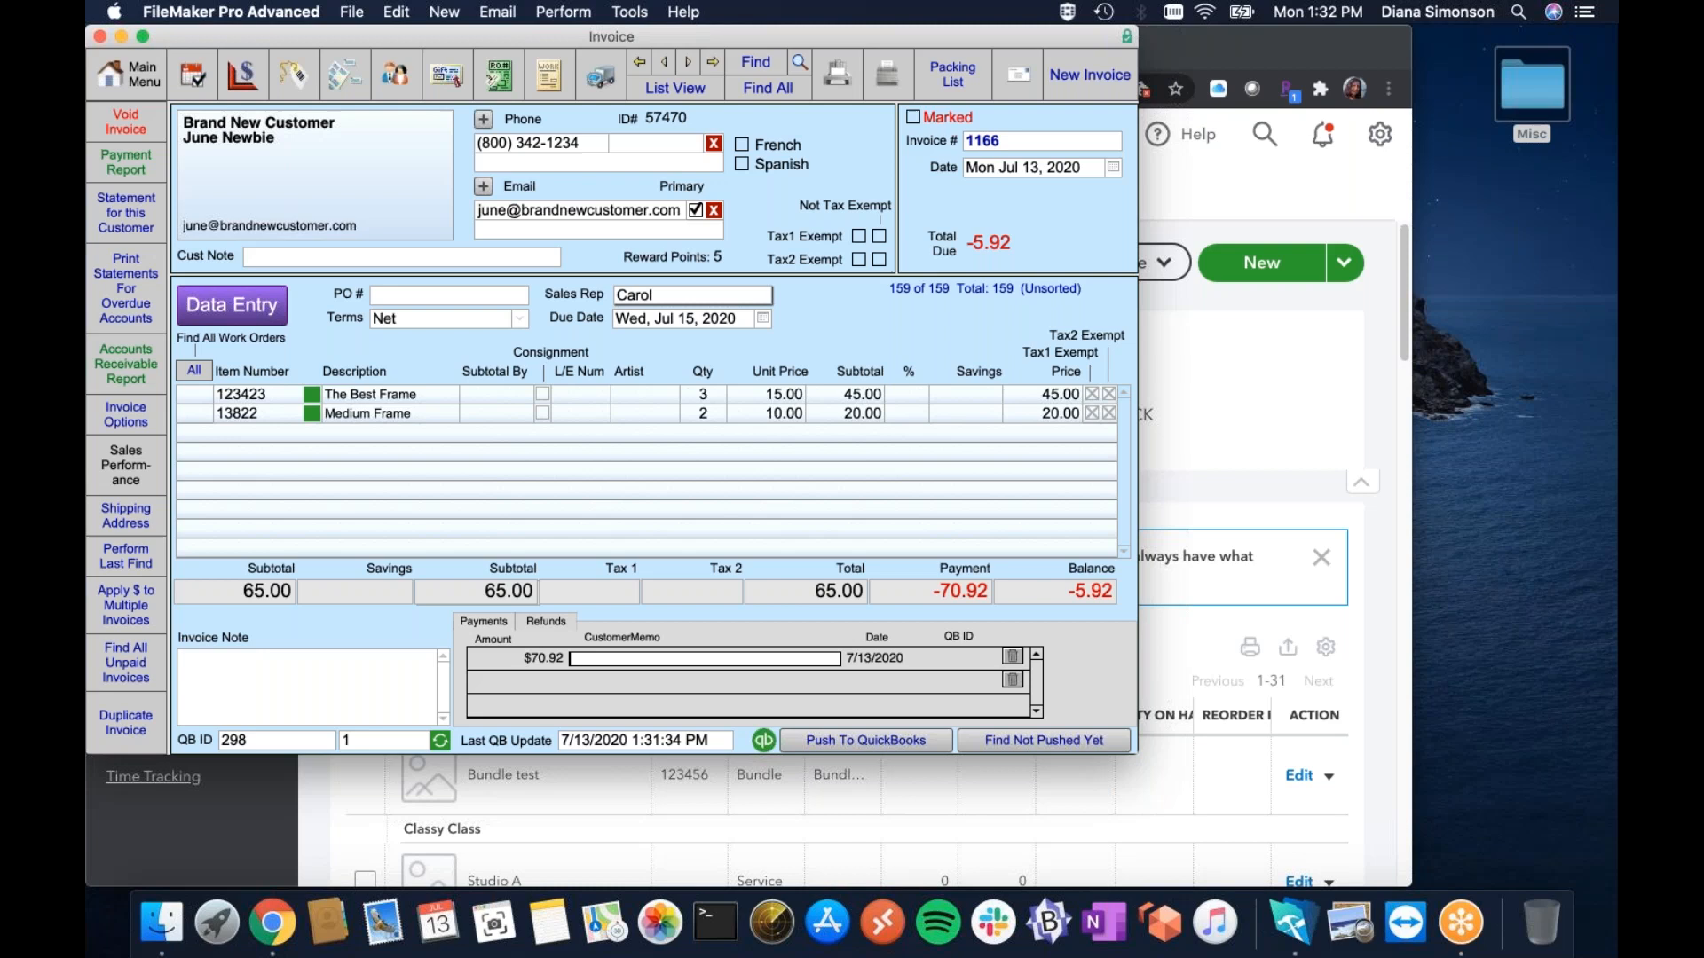
text(Canceled)
click(756, 614)
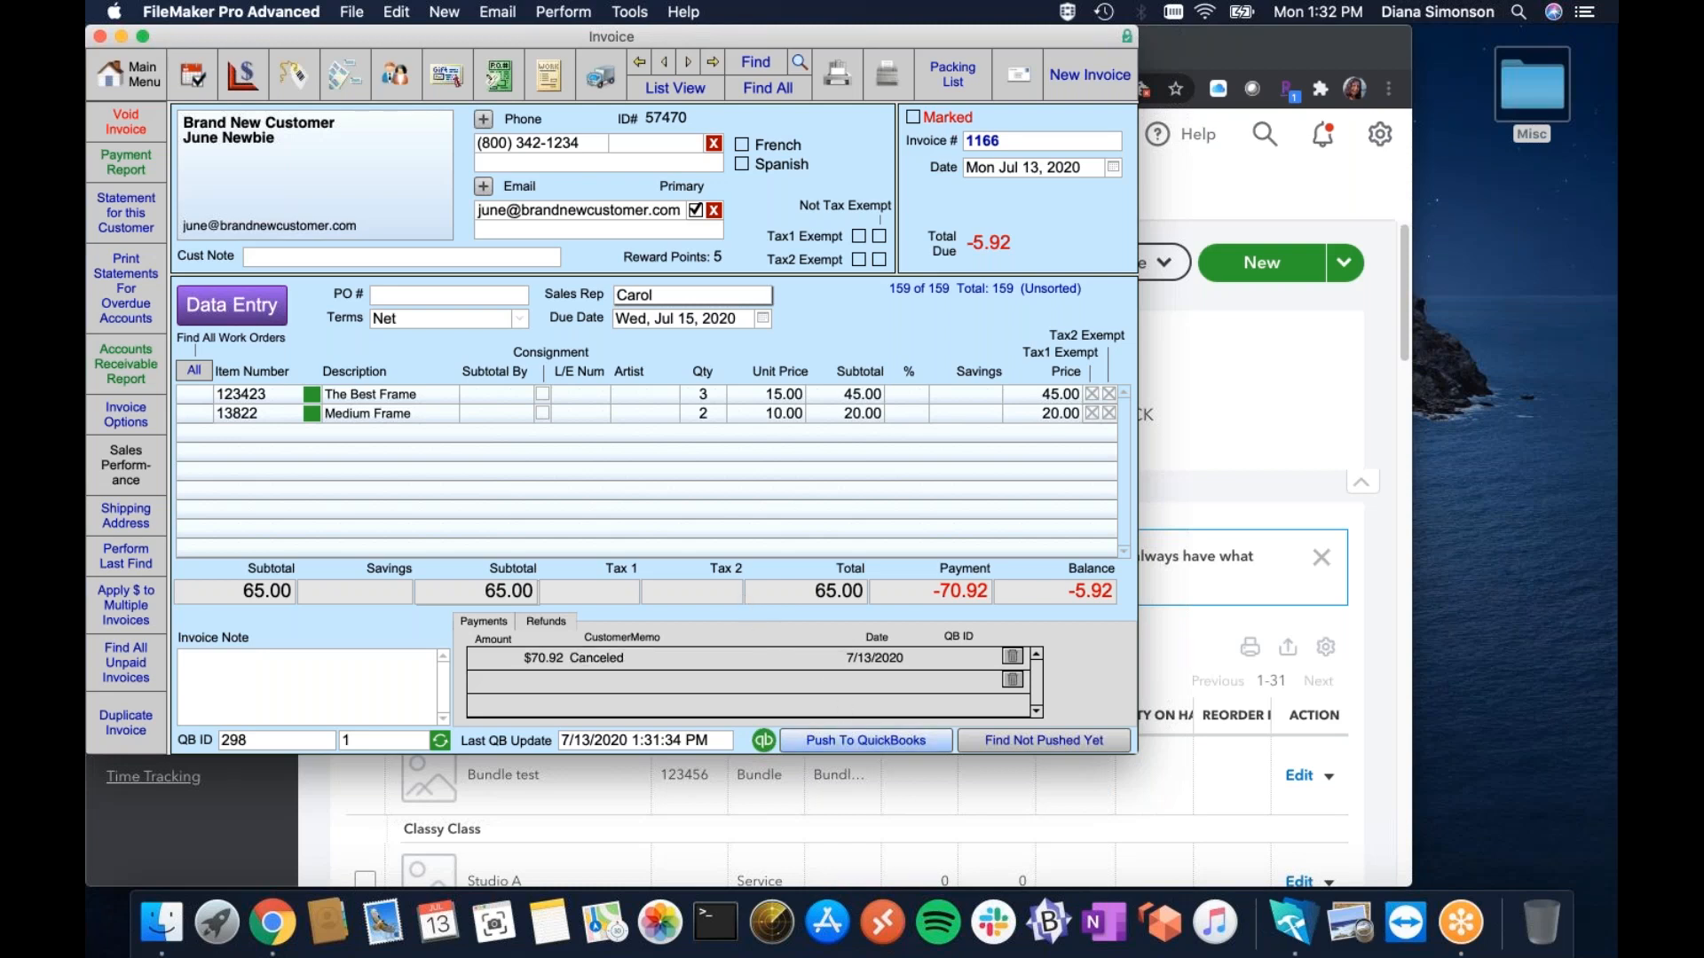
click(865, 741)
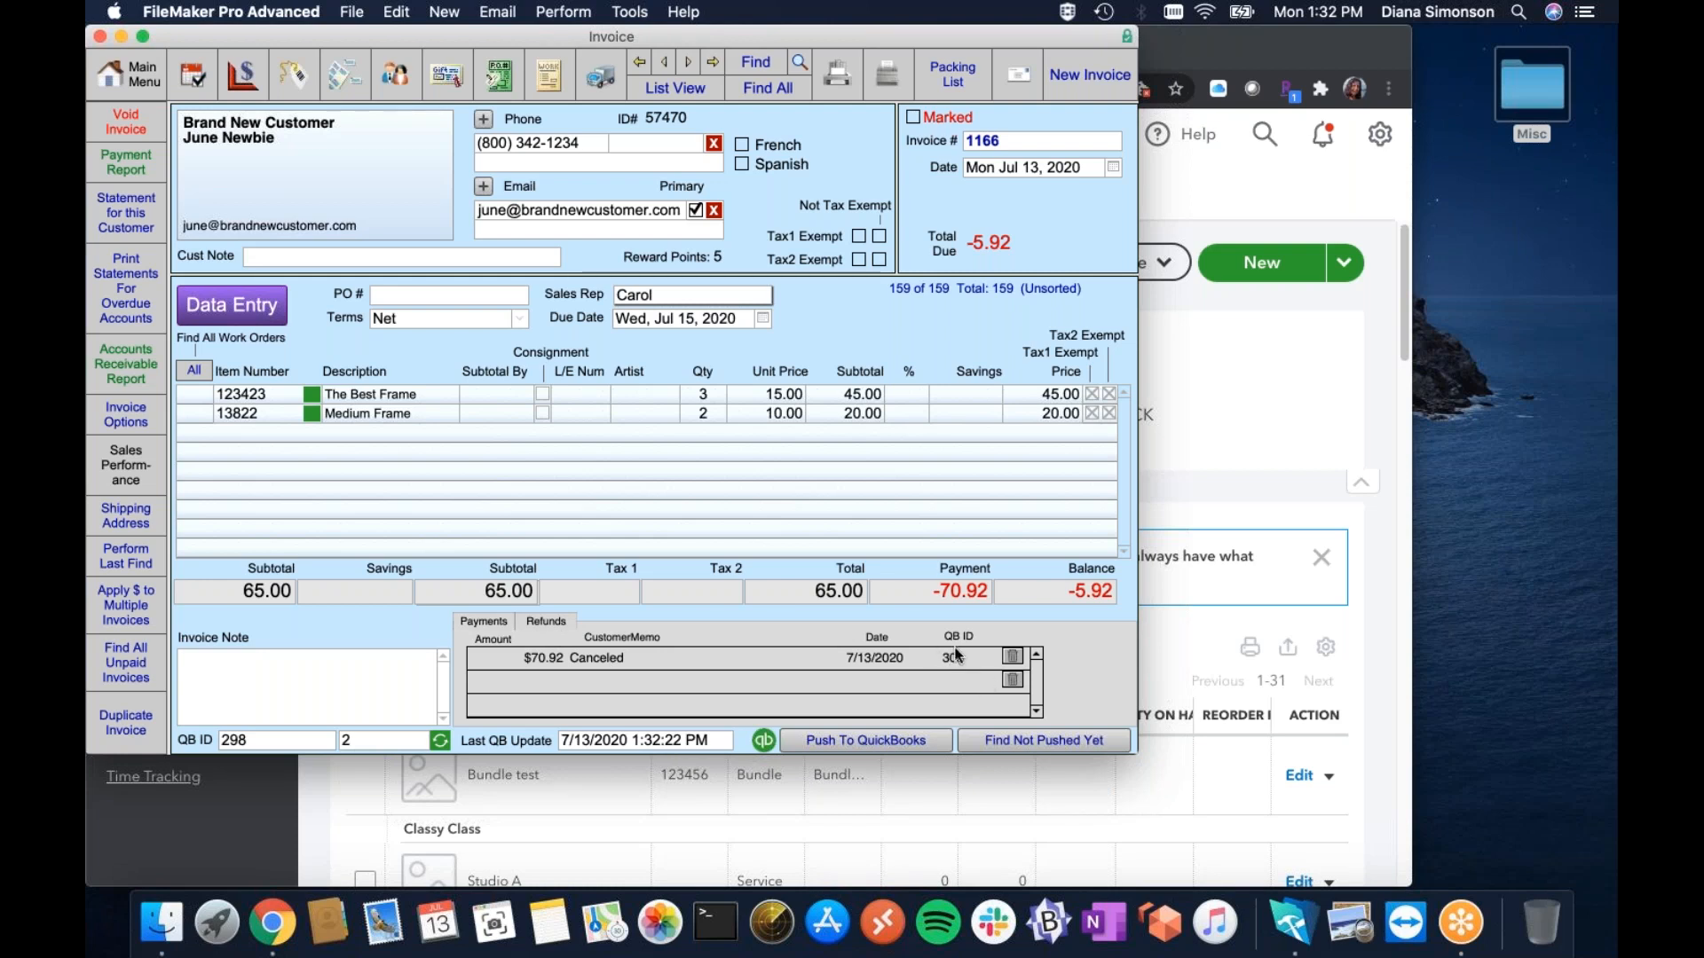
click(1390, 433)
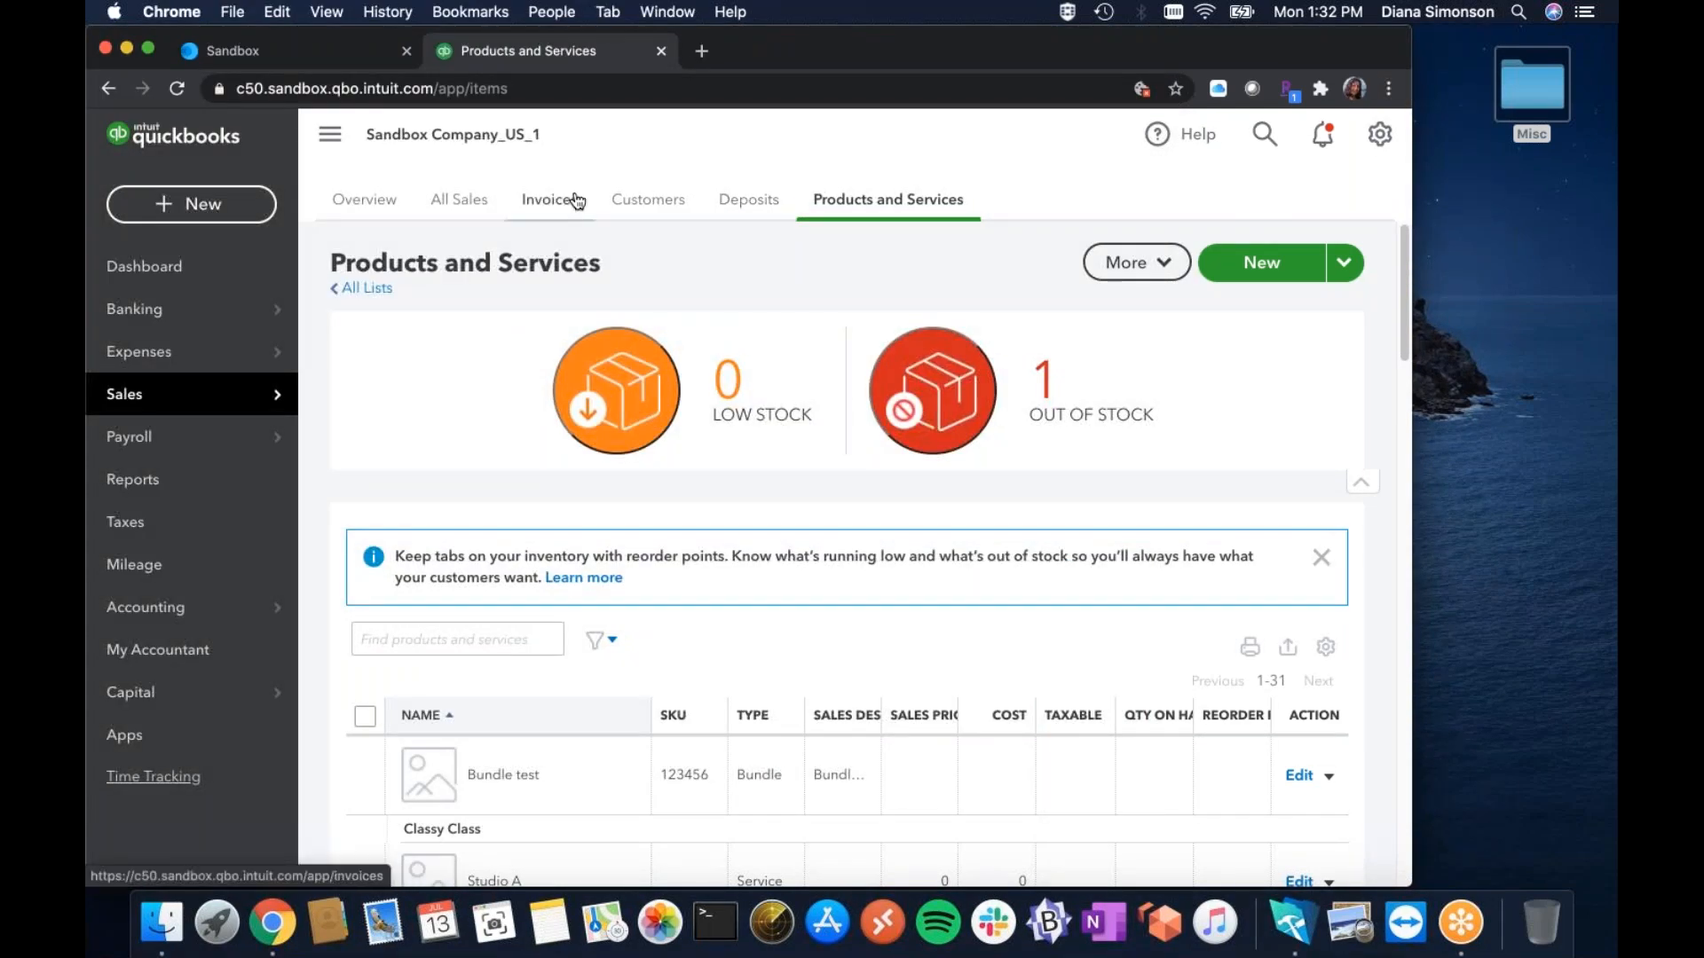
Open QuickBooks Online's All Sales tab showing the 177 sales transactions, widening the browser window.
click(542, 206)
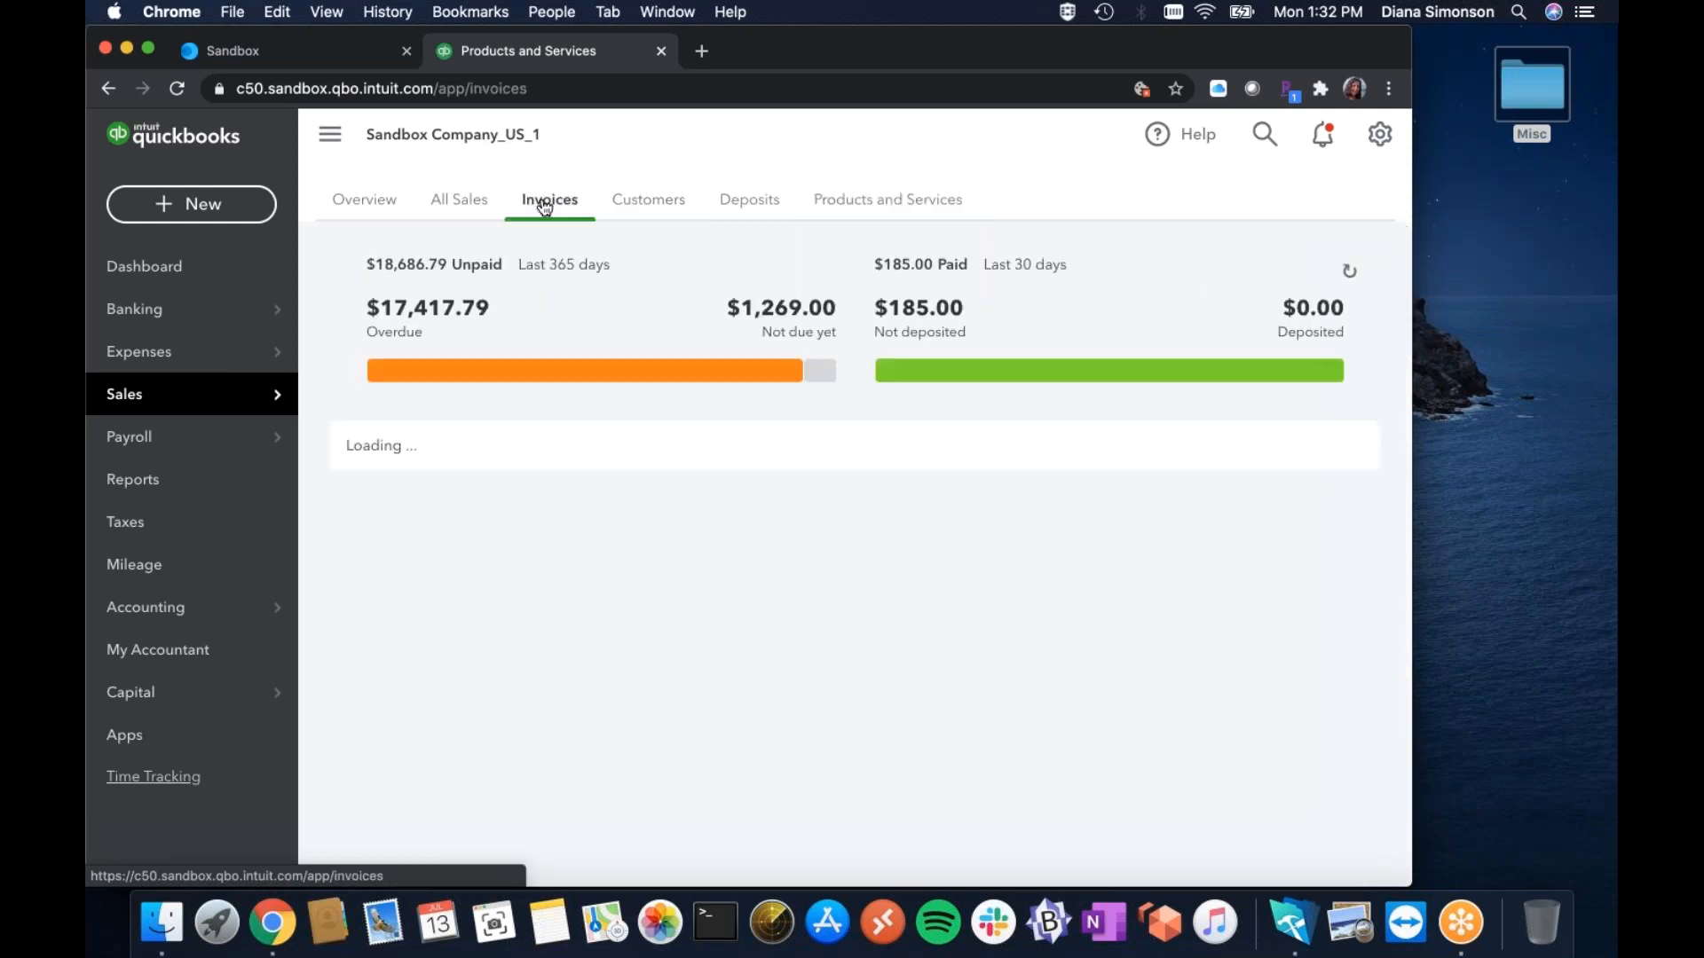
click(443, 204)
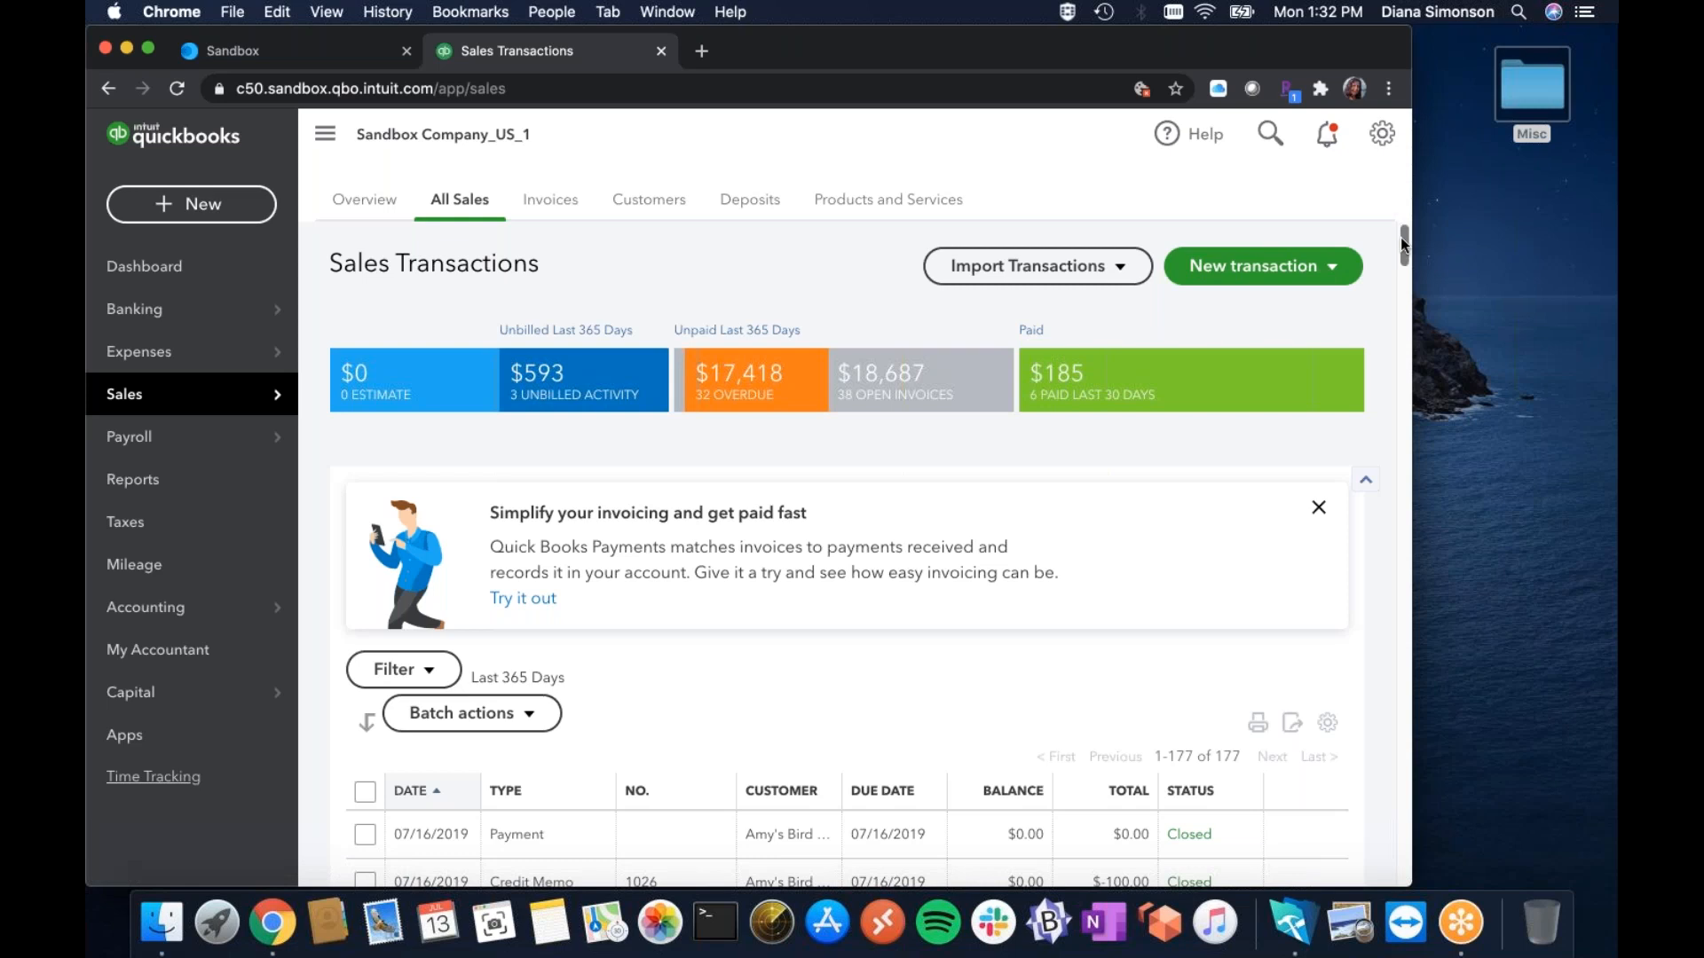
drag(1403, 245, 1404, 260)
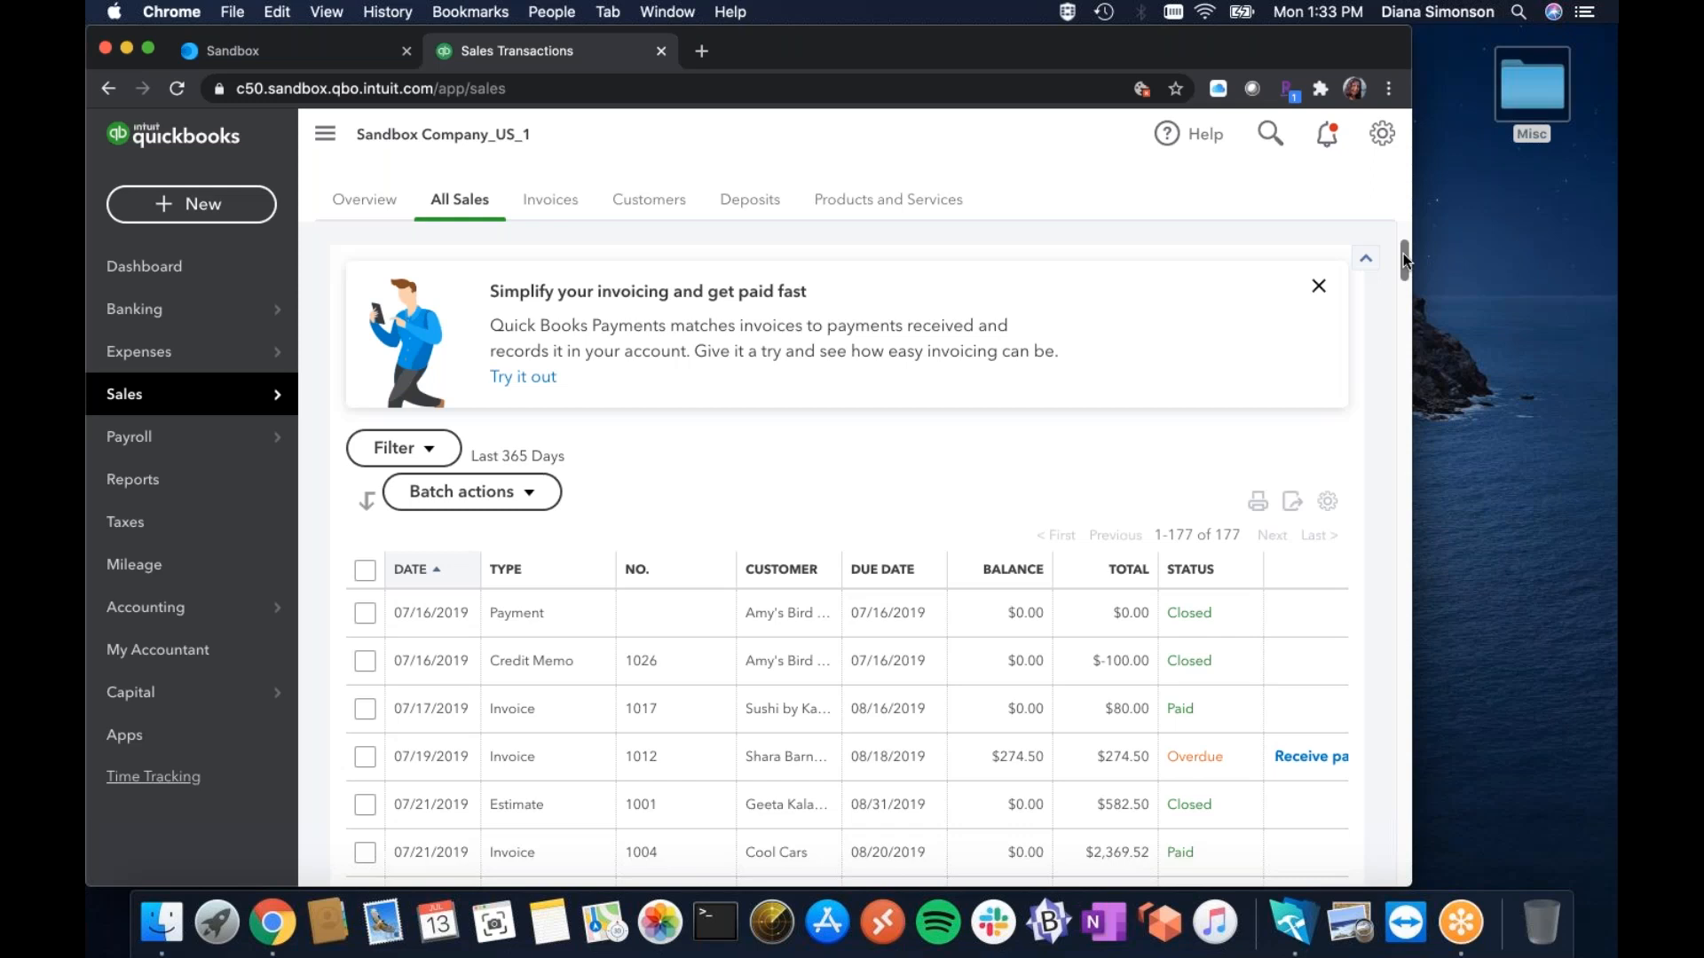
mouse_move(1403, 259)
mouse_down()
mouse_move(1407, 306)
mouse_move(1396, 237)
mouse_move(1393, 253)
mouse_up()
drag(1407, 884, 1456, 887)
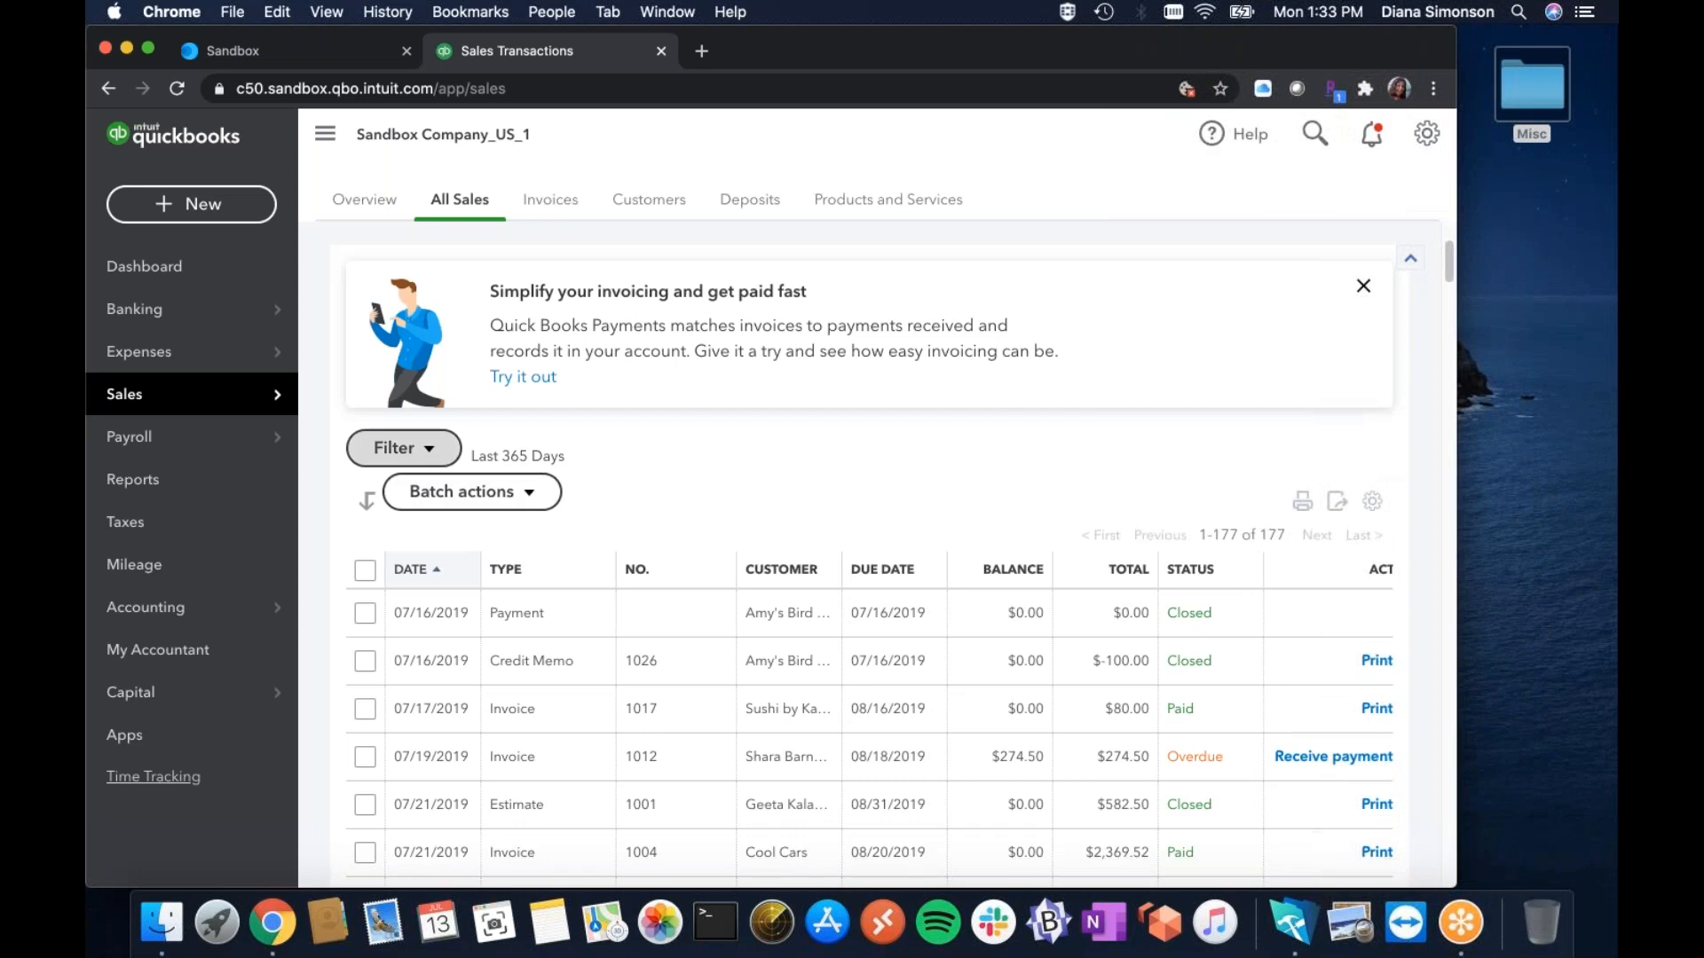
Filter All Sales by customer Brand New Customer, checking the name on the FrameReady invoice first.
click(435, 449)
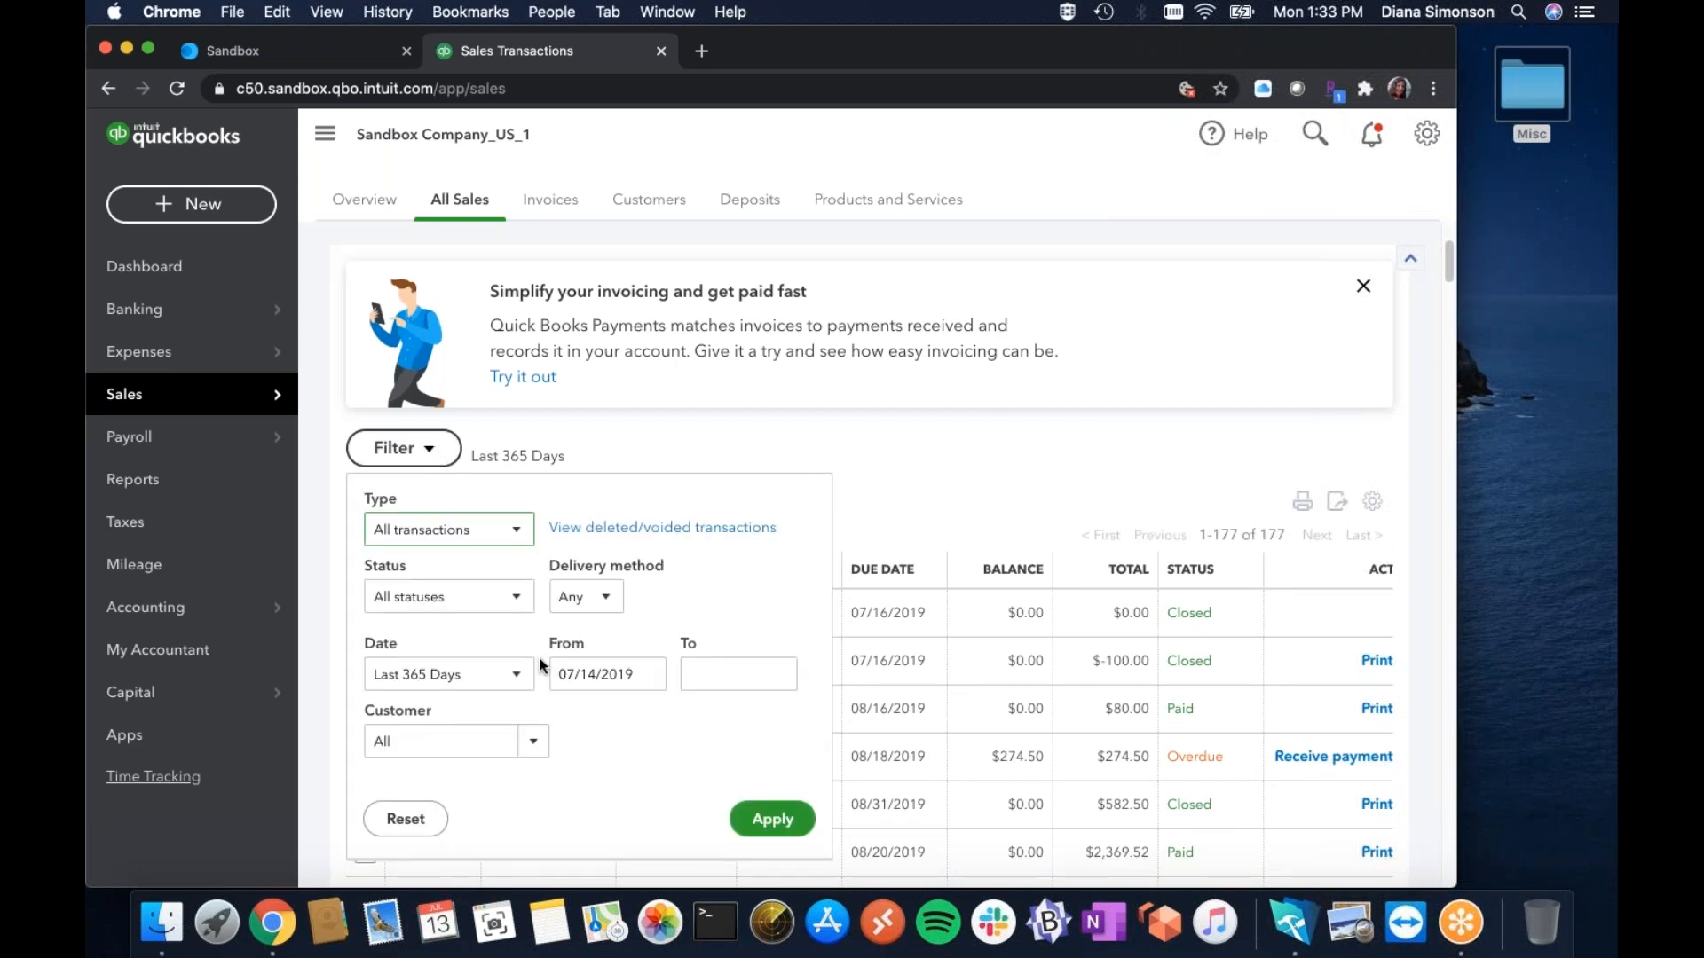
click(534, 742)
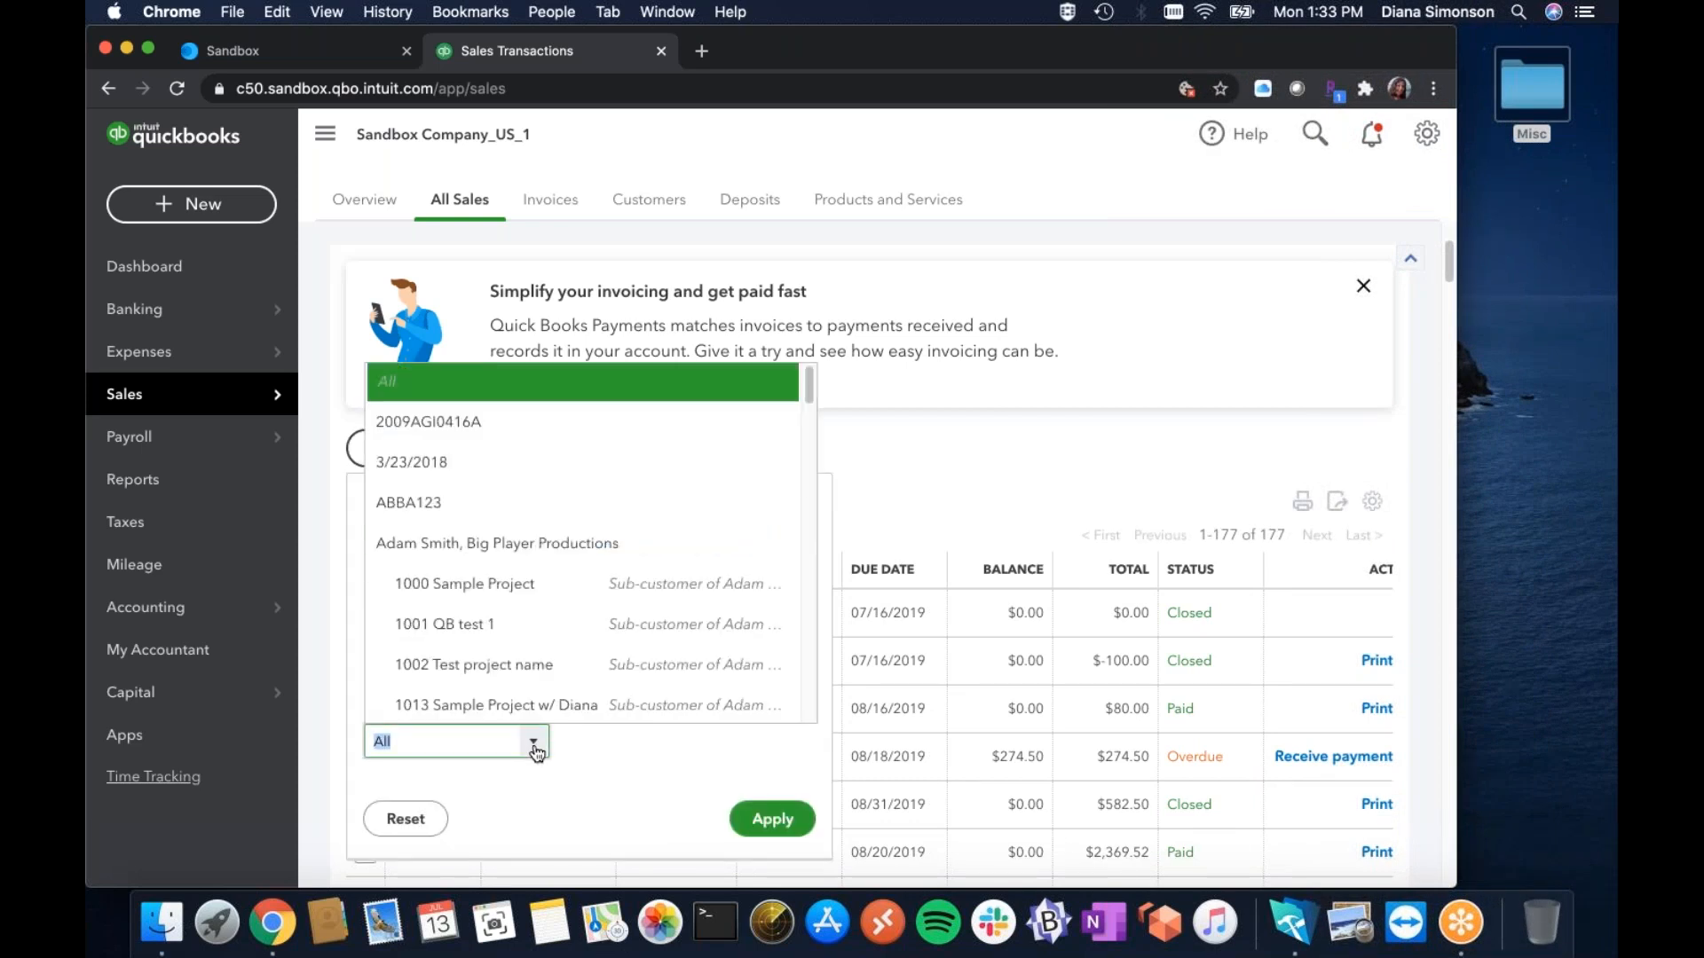
drag(810, 397, 865, 663)
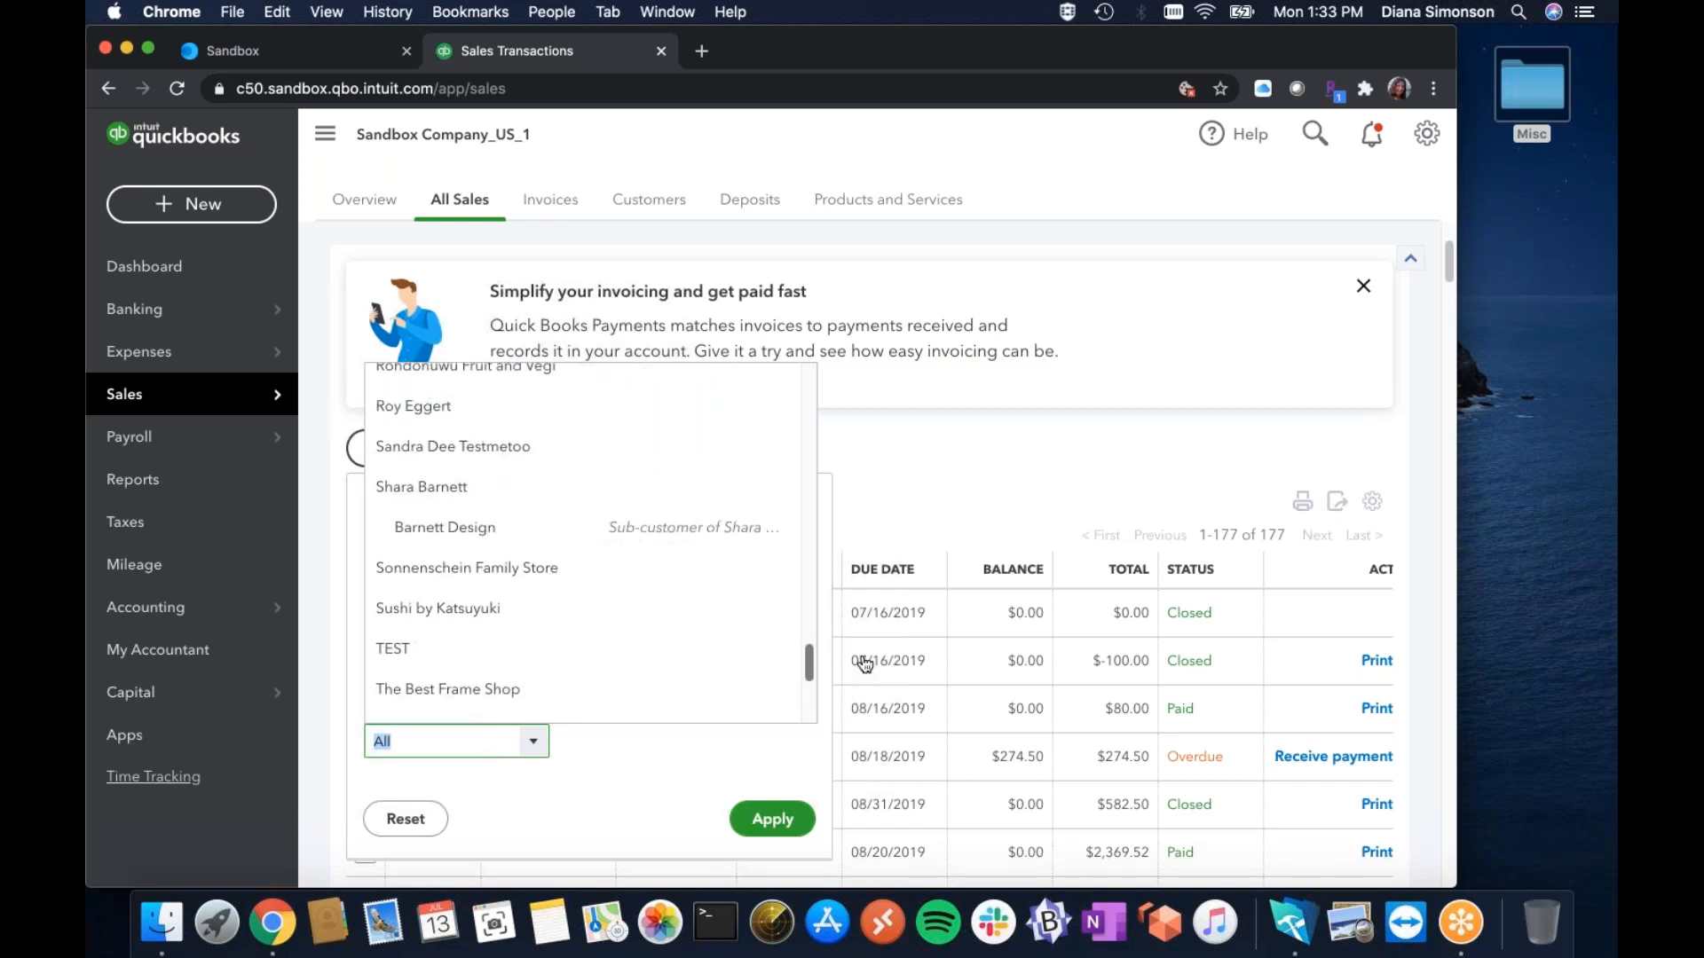
click(1296, 923)
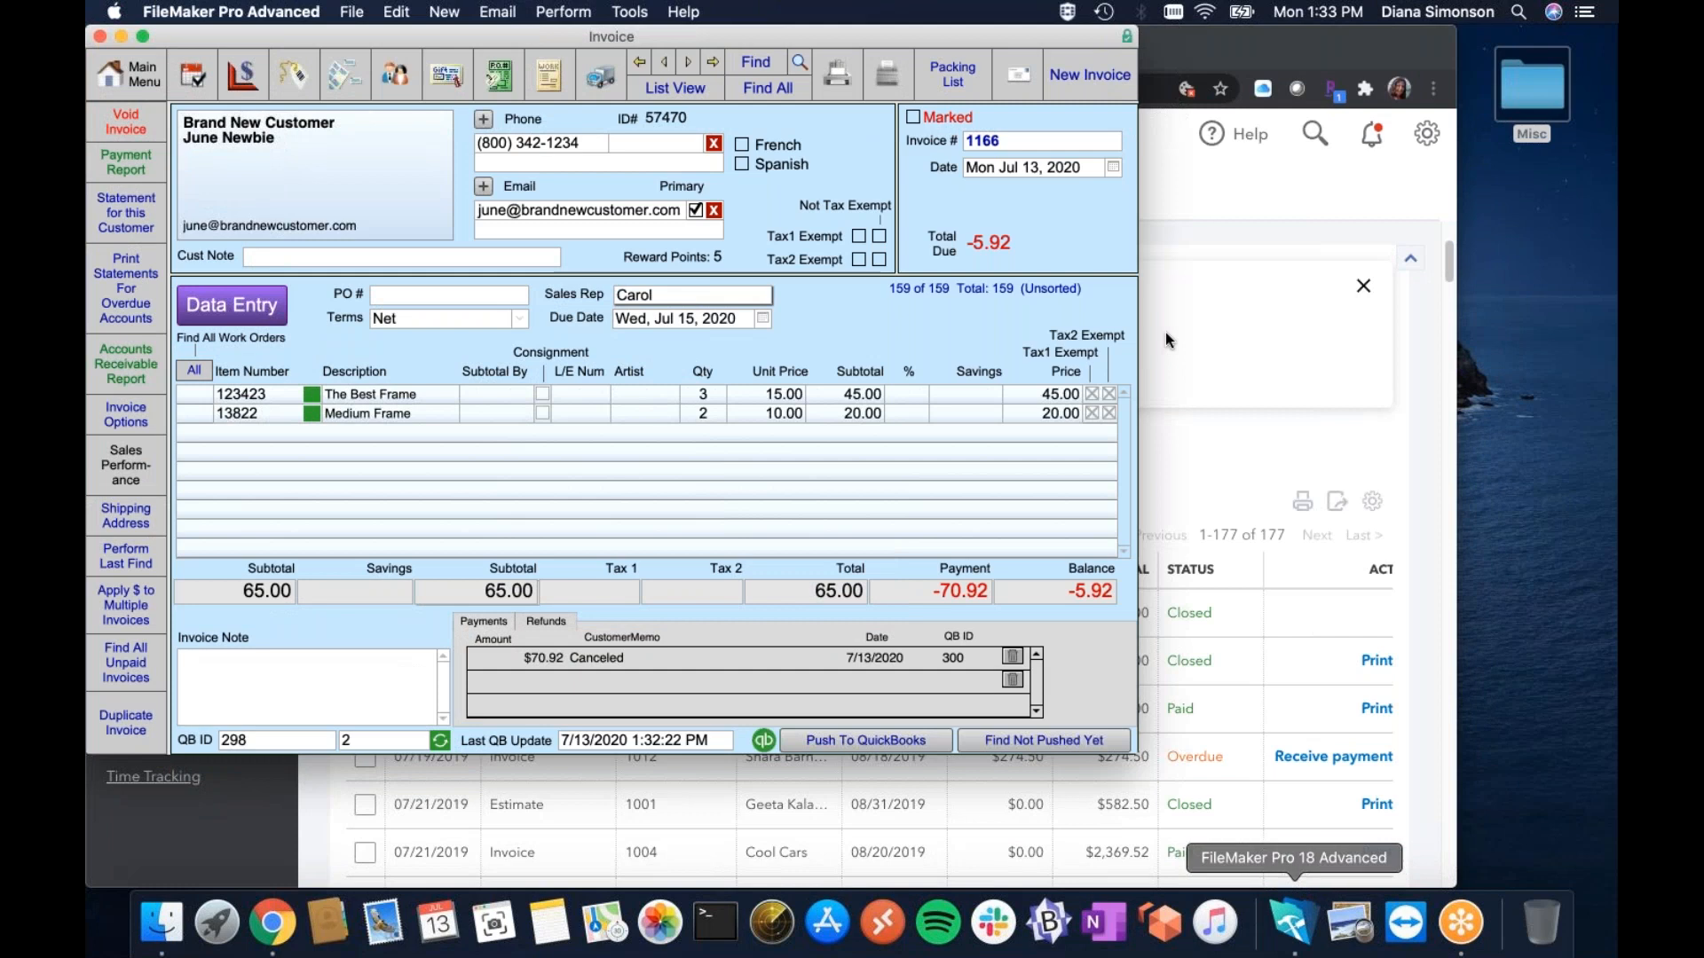
click(1197, 443)
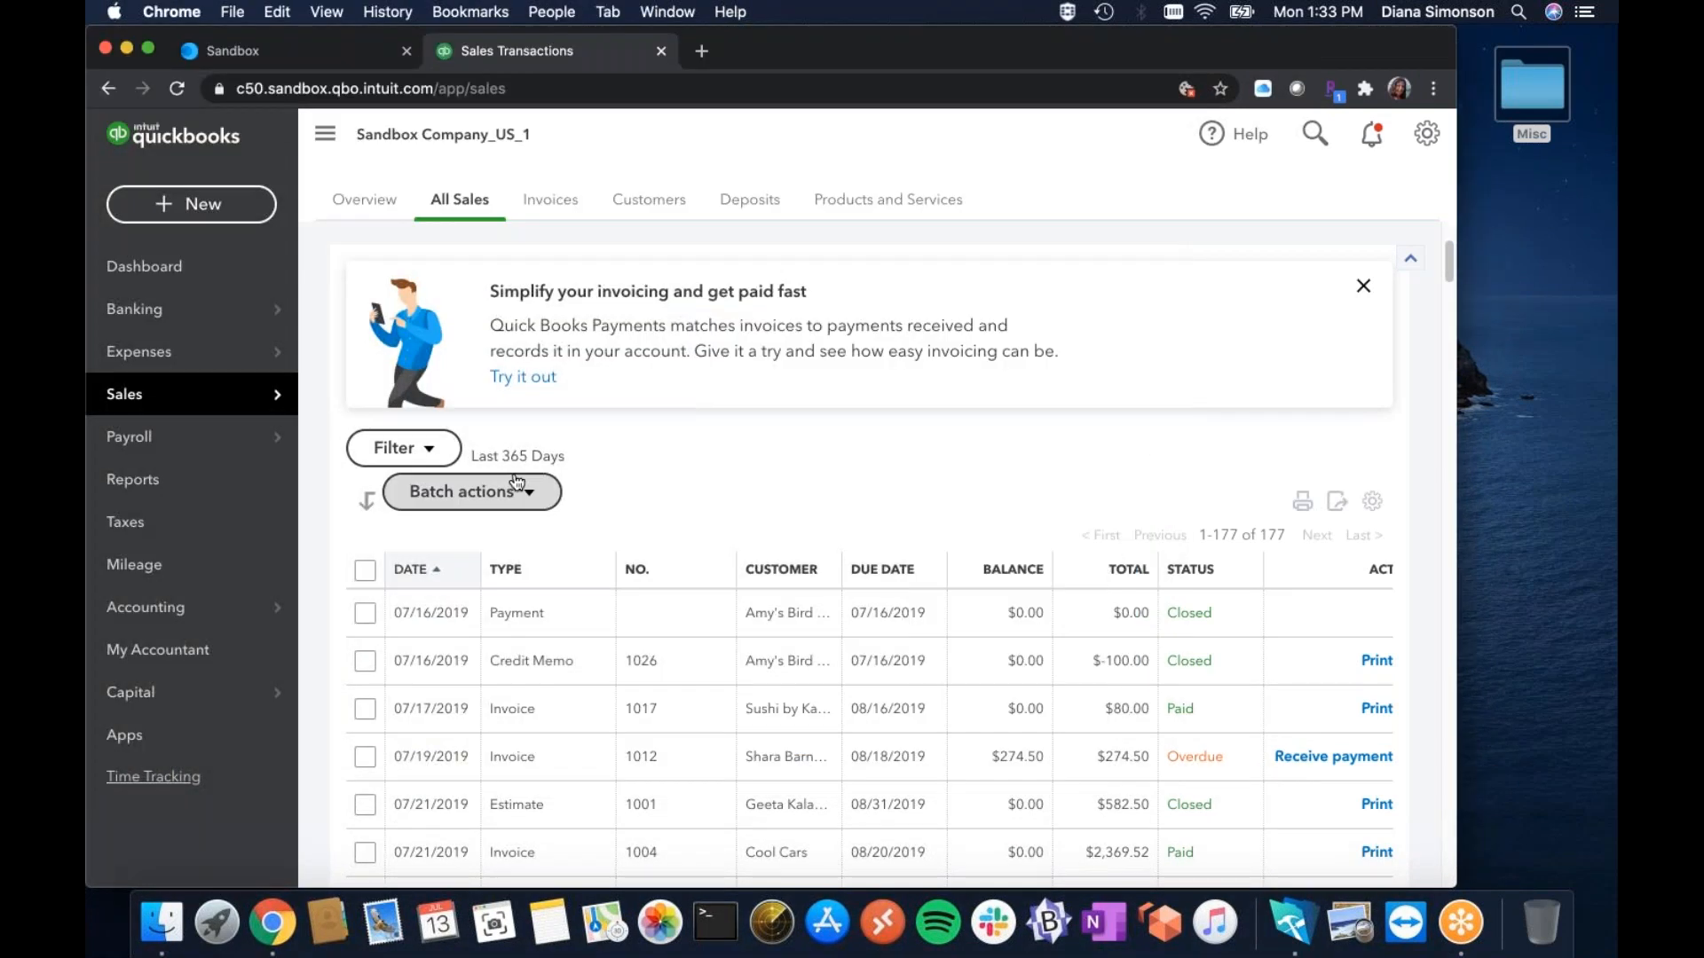
click(429, 450)
click(533, 741)
drag(809, 395, 818, 468)
click(493, 596)
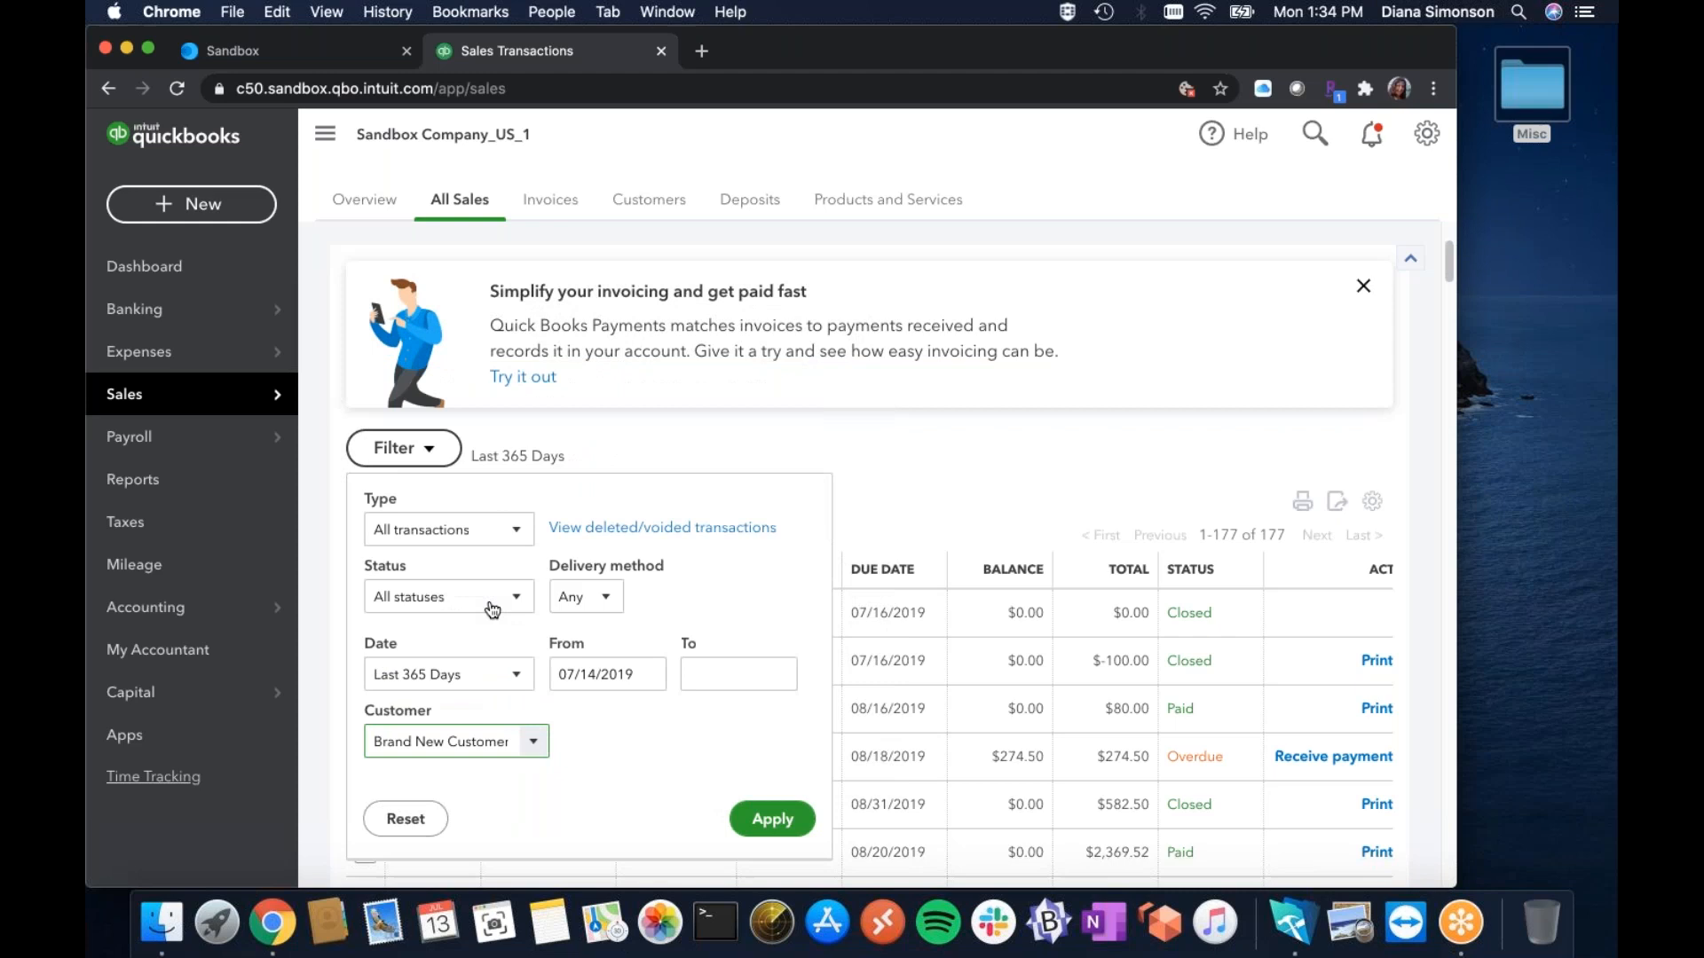
click(774, 818)
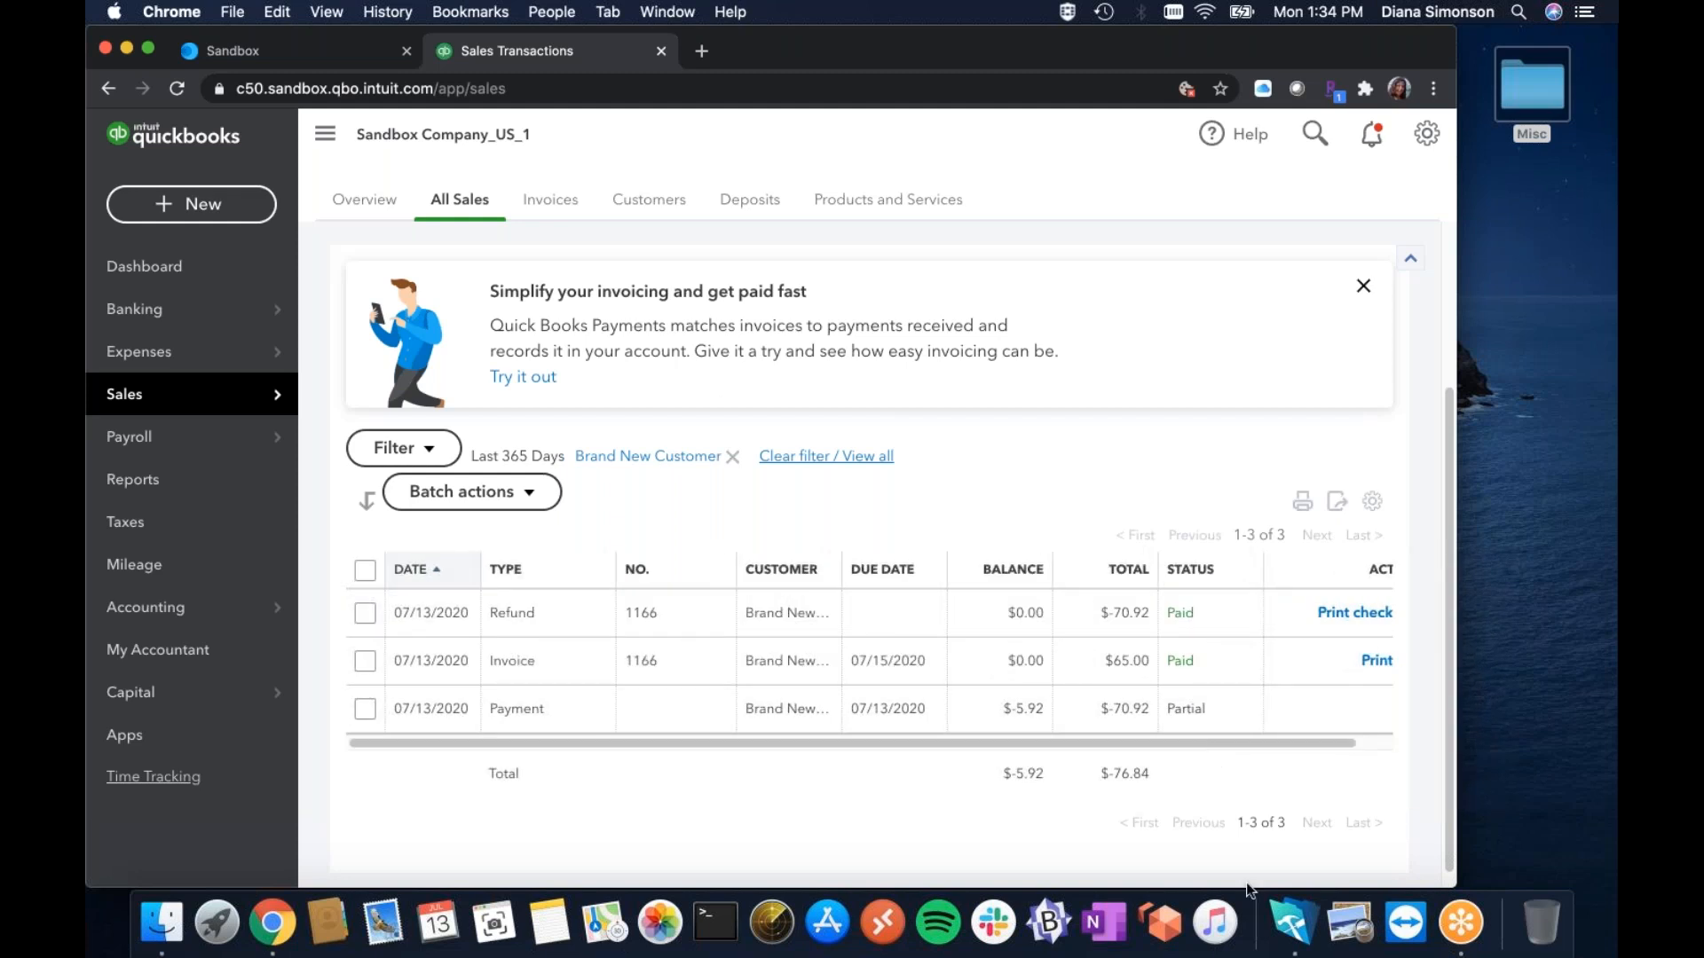
Confirm the customer's three transactions are listed, then bring FrameReady's Invoice 1166 back to the front.
click(1289, 923)
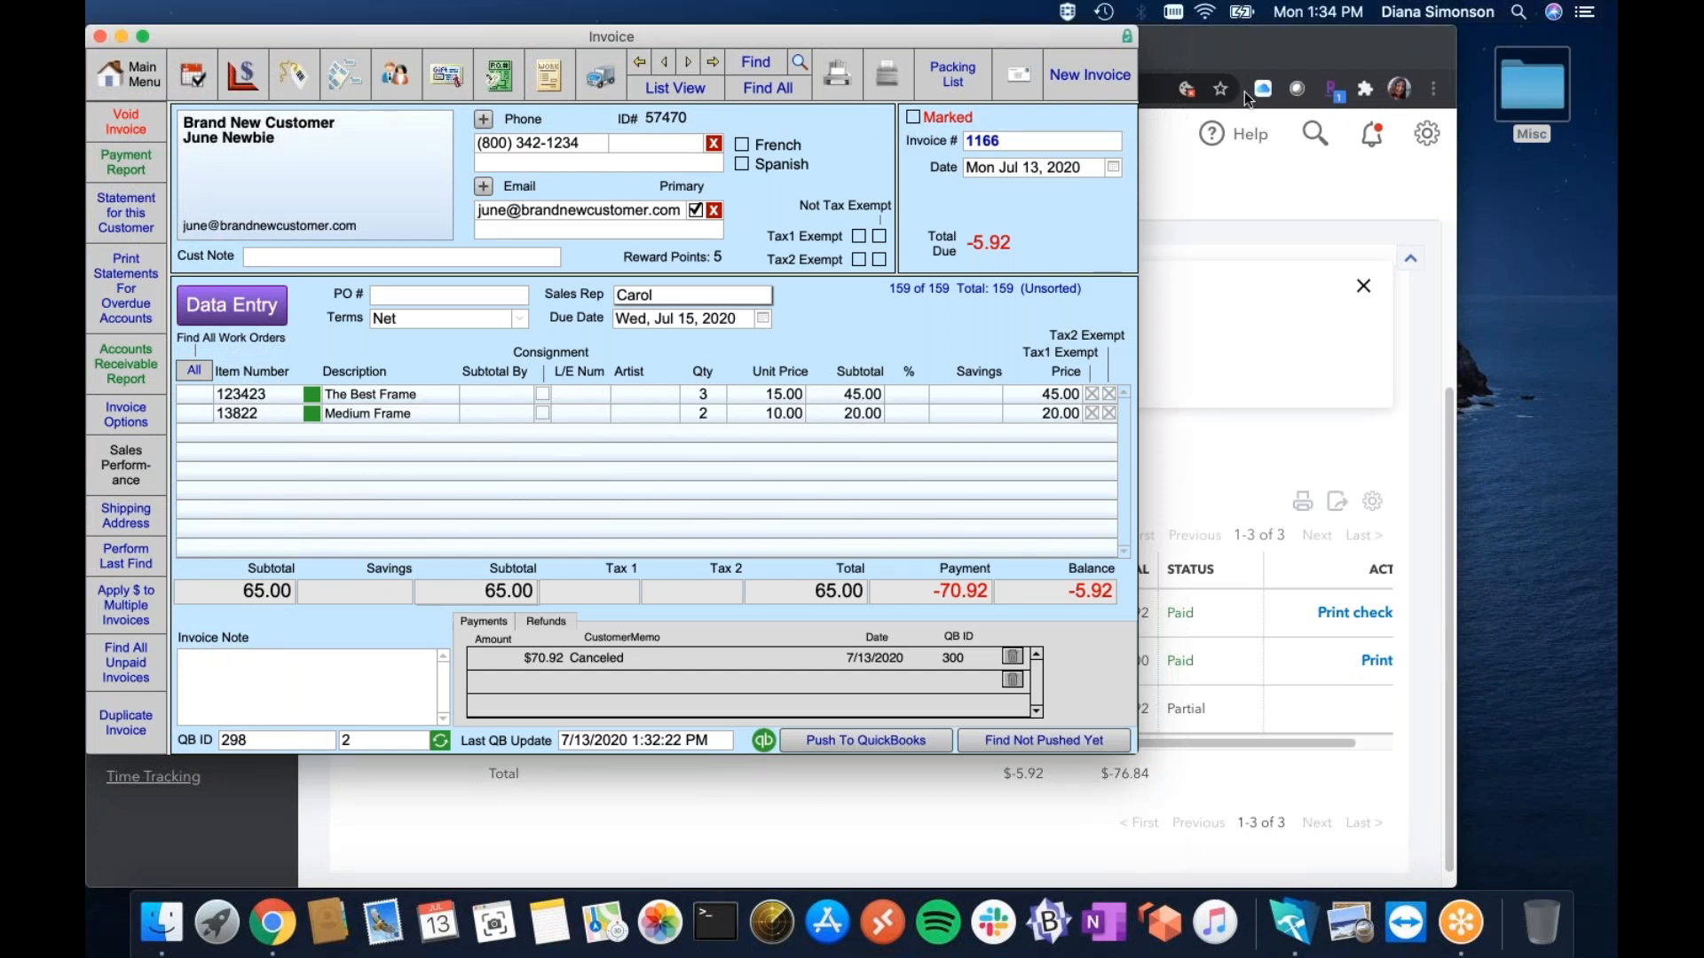
click(1195, 389)
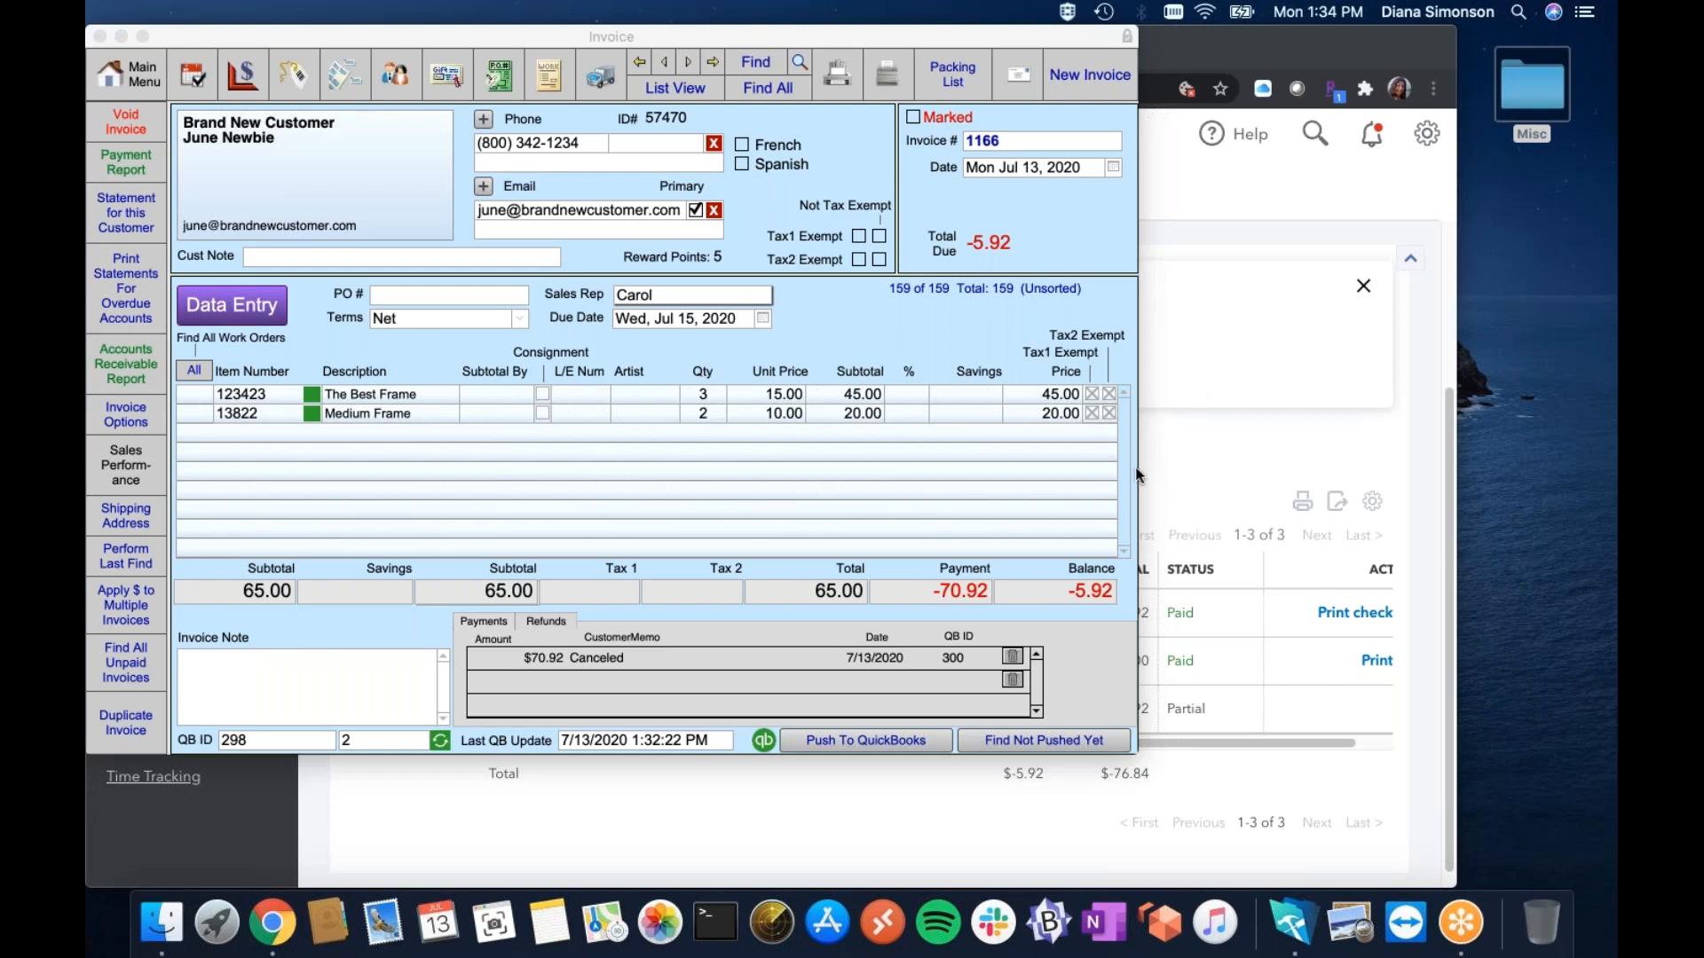